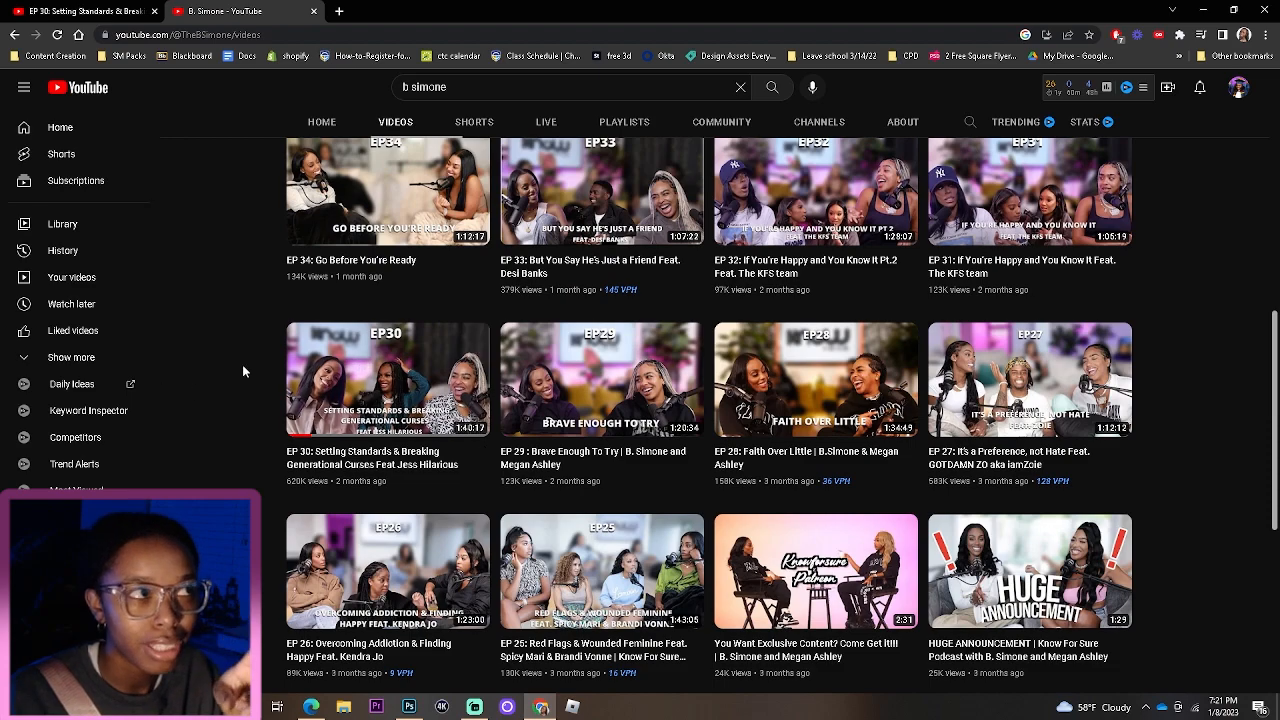
Step: Switch to Photoshop and create a 1280 by 720 pixel document at 300 pixels/inch with RGB color and a white background
{"action": "left_click", "coordinate": [409, 707]}
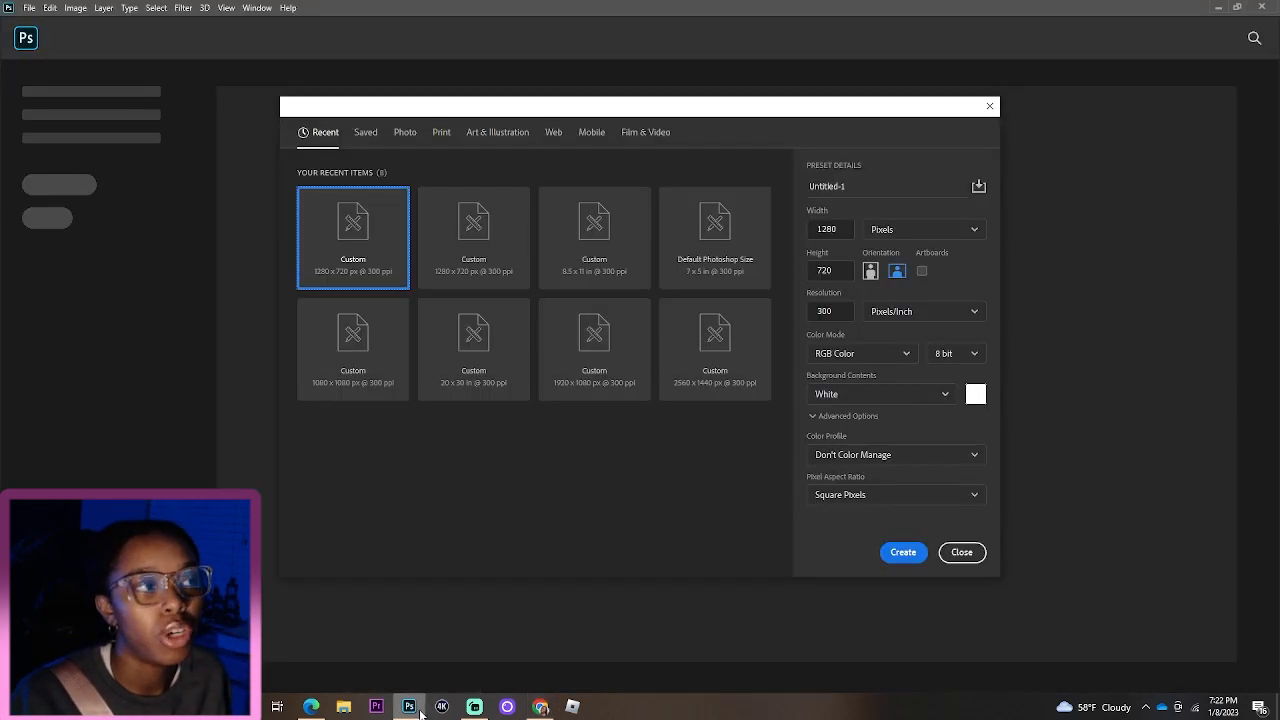
{"action": "left_click", "coordinate": [866, 237]}
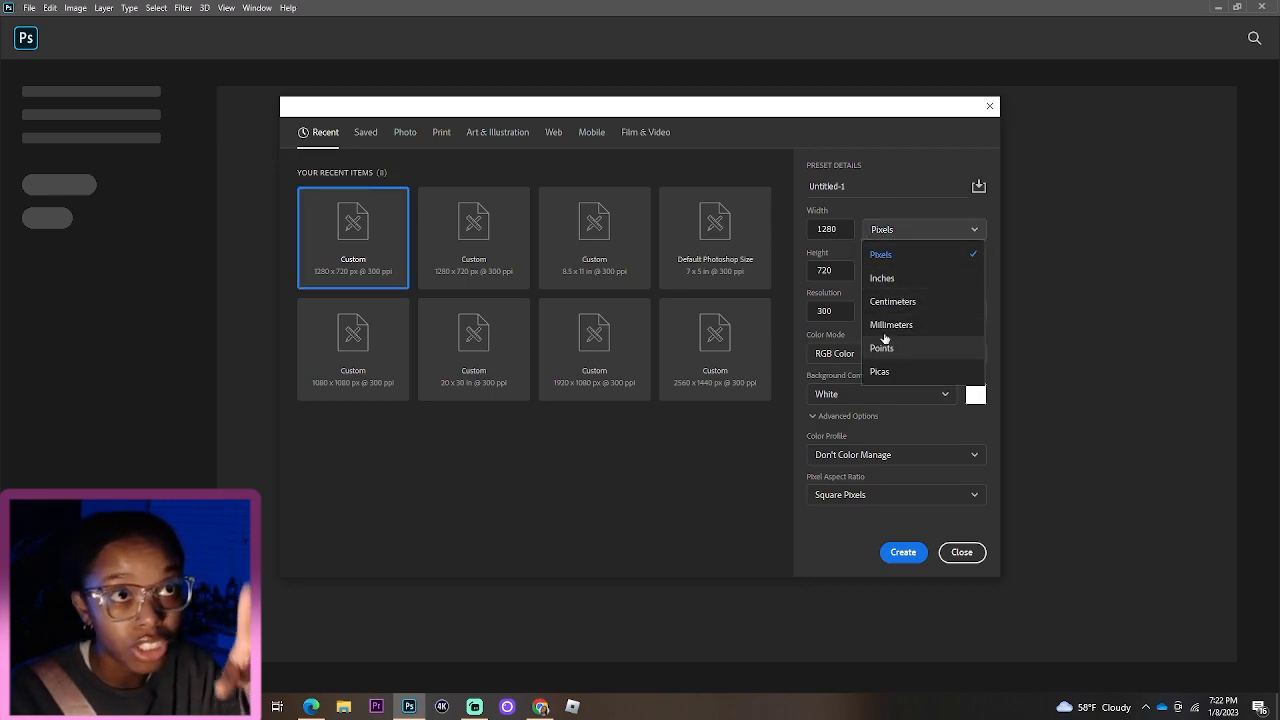
{"action": "left_click", "coordinate": [915, 256]}
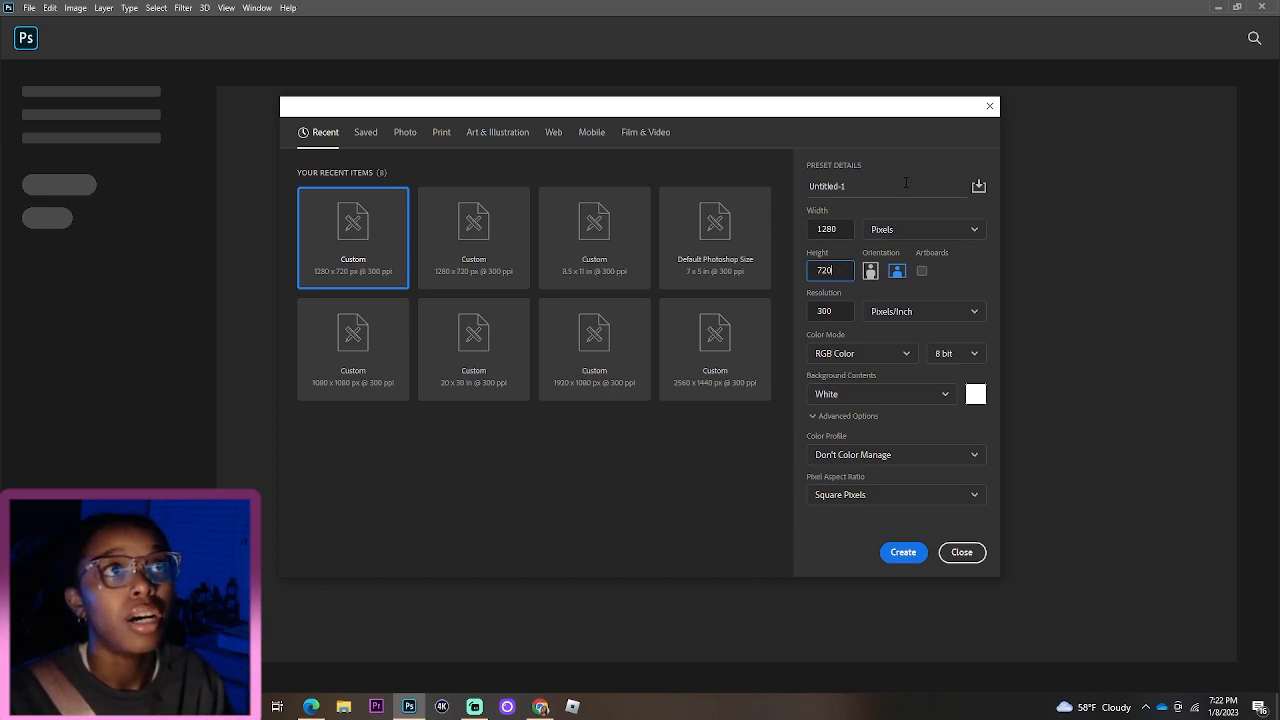
{"action": "left_click", "coordinate": [830, 311]}
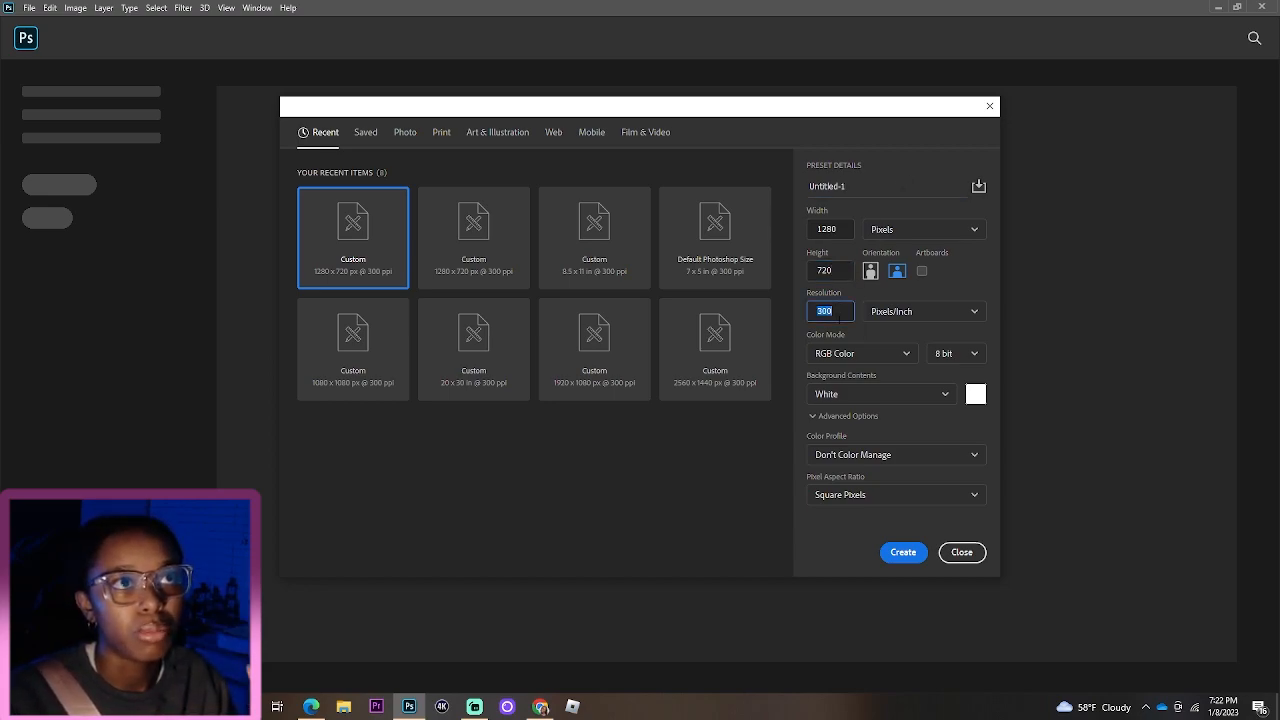
{"action": "left_click", "coordinate": [903, 552]}
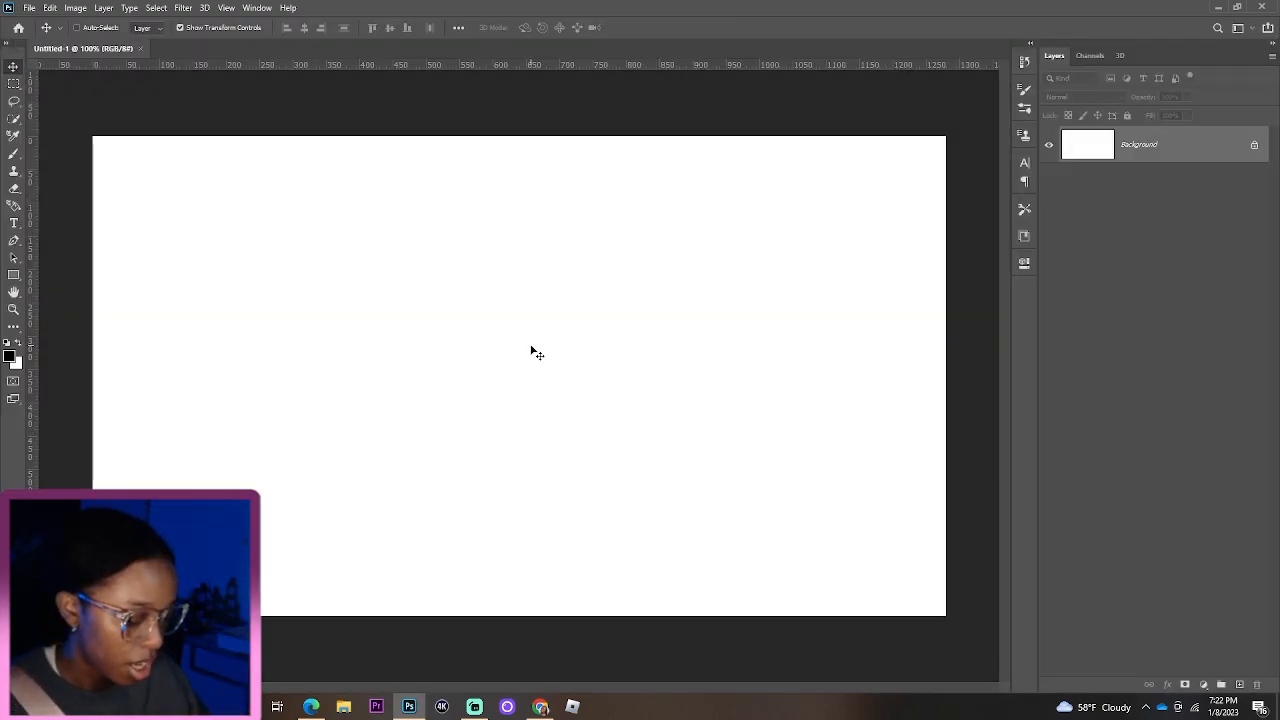
Step: Draw a wavy black brush stroke on the background and save the document as "b simone" in PSD format, replacing the existing file
{"action": "key", "text": "b"}
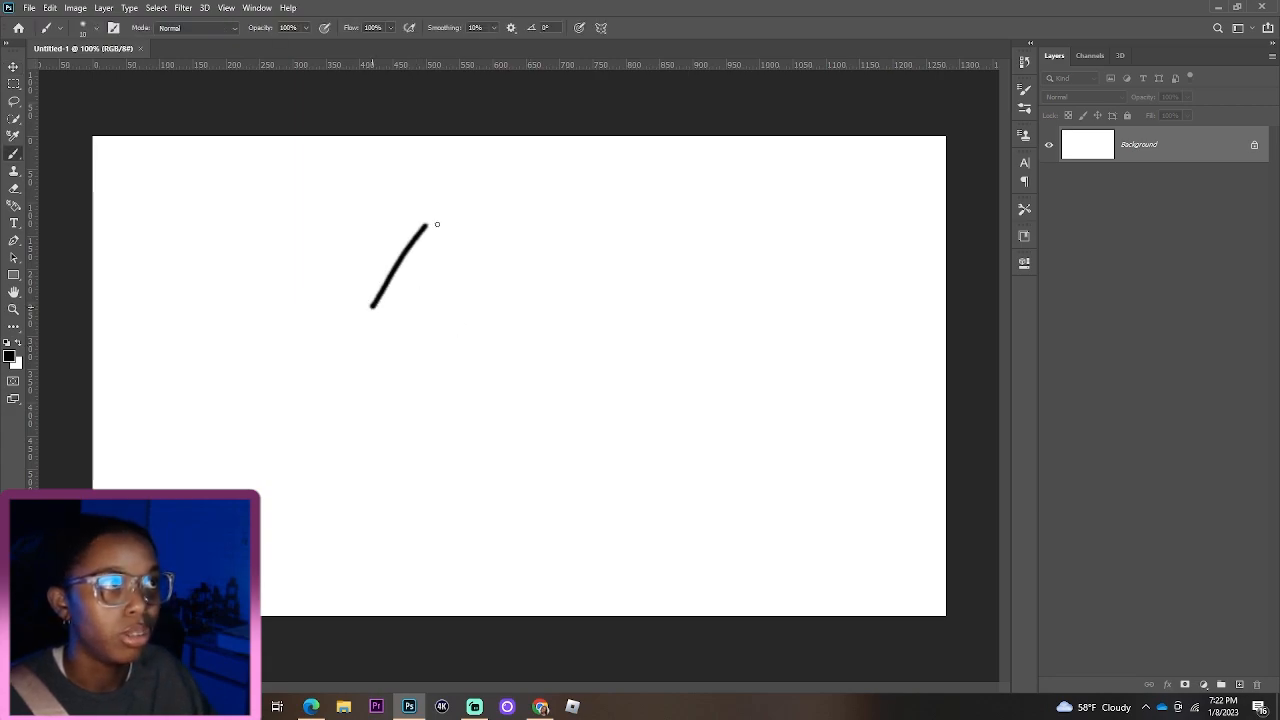
{"action": "left_click_drag", "start_coordinate": [431, 220], "coordinate": [625, 284]}
{"action": "key", "text": "ctrl+shift+s"}
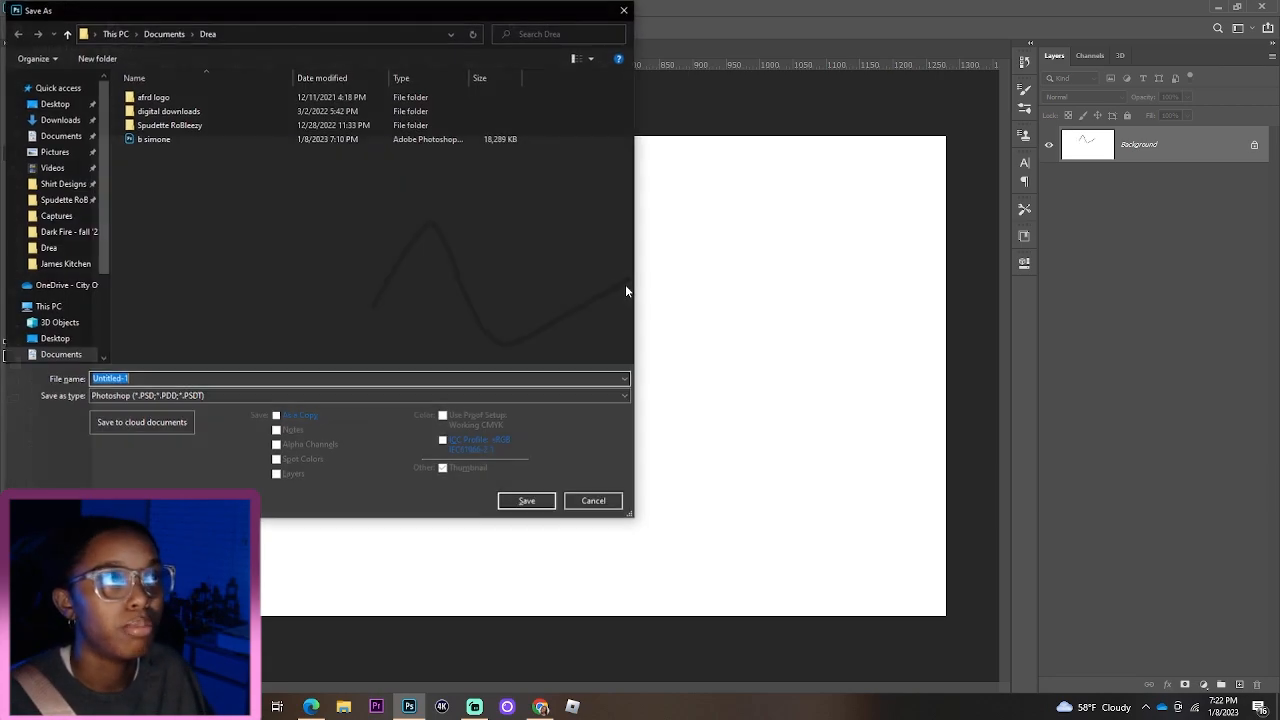
{"action": "left_click", "coordinate": [163, 140]}
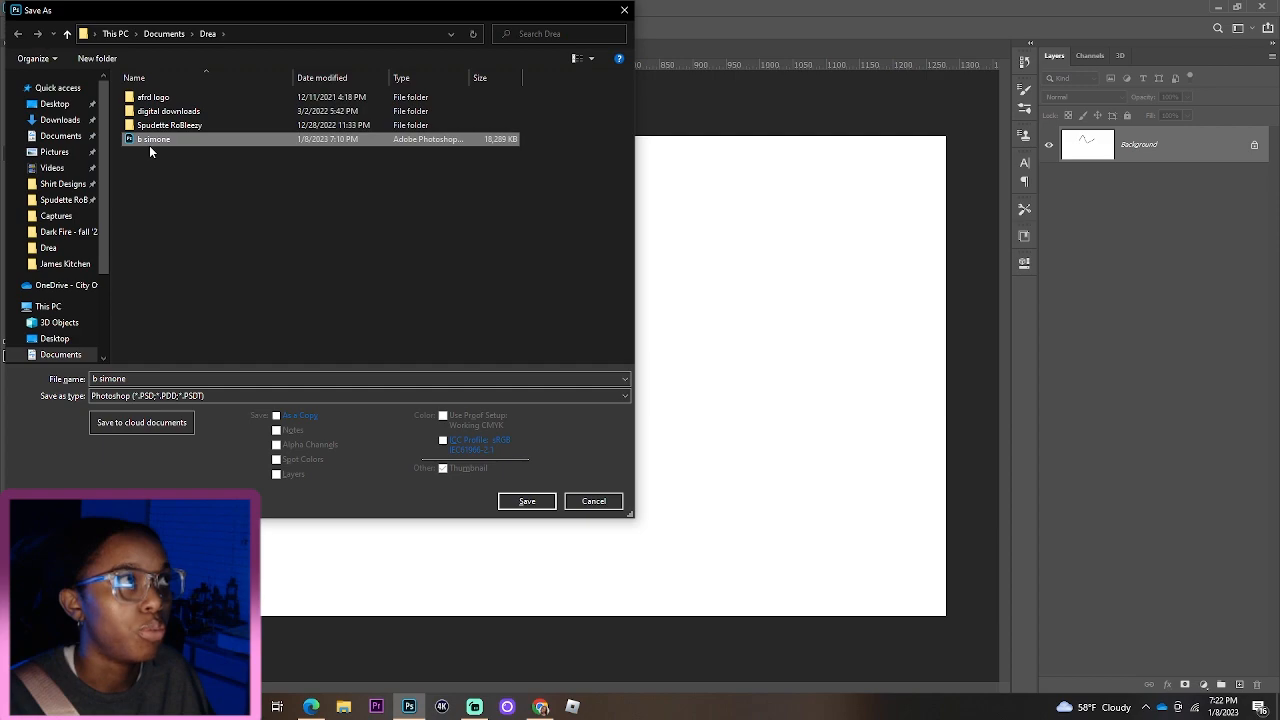
{"action": "left_click", "coordinate": [526, 501]}
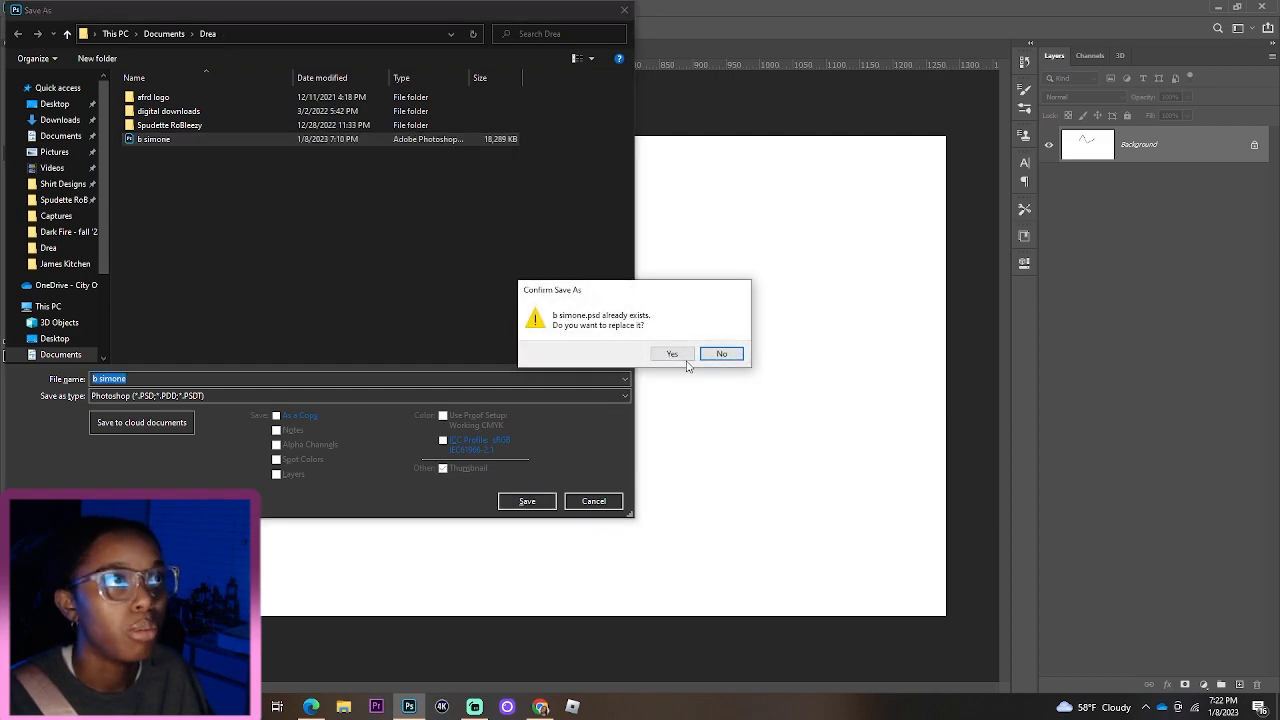
{"action": "left_click", "coordinate": [673, 354]}
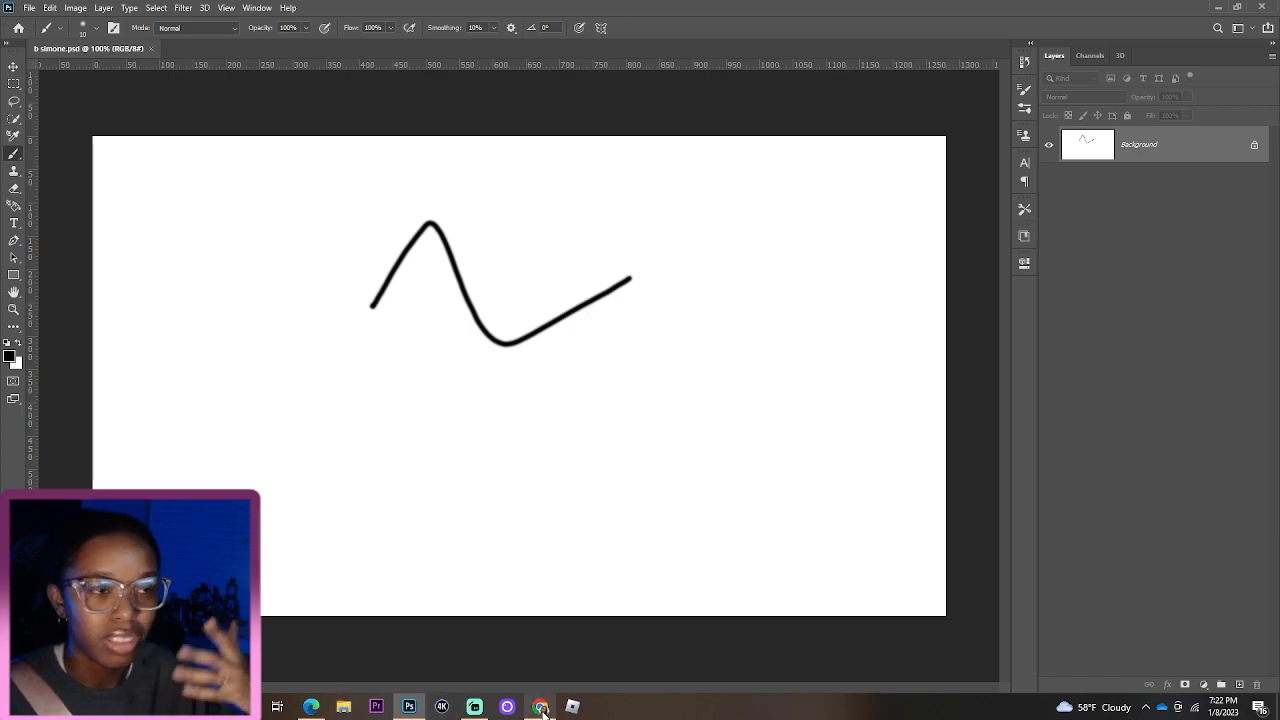
Step: Switch to Chrome, show the EP 30 podcast video full screen and set its quality to 1080p
{"action": "mouse_move", "coordinate": [541, 708]}
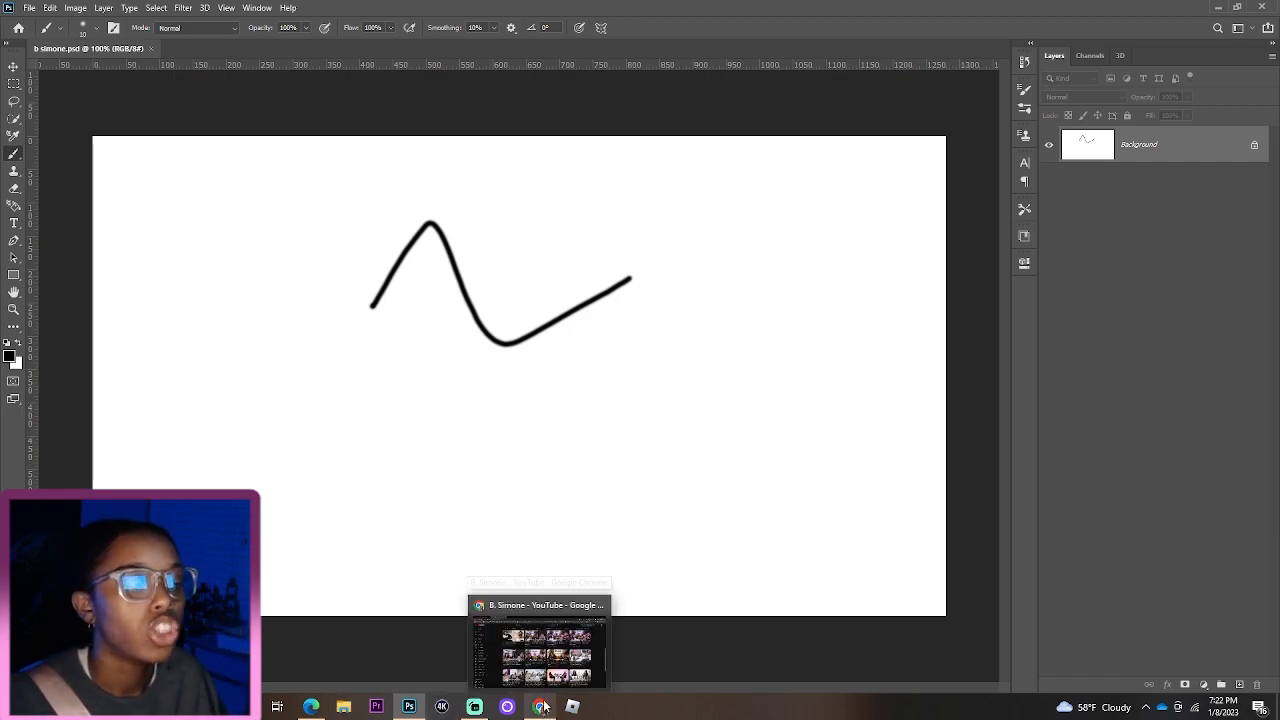
{"action": "left_click", "coordinate": [541, 707]}
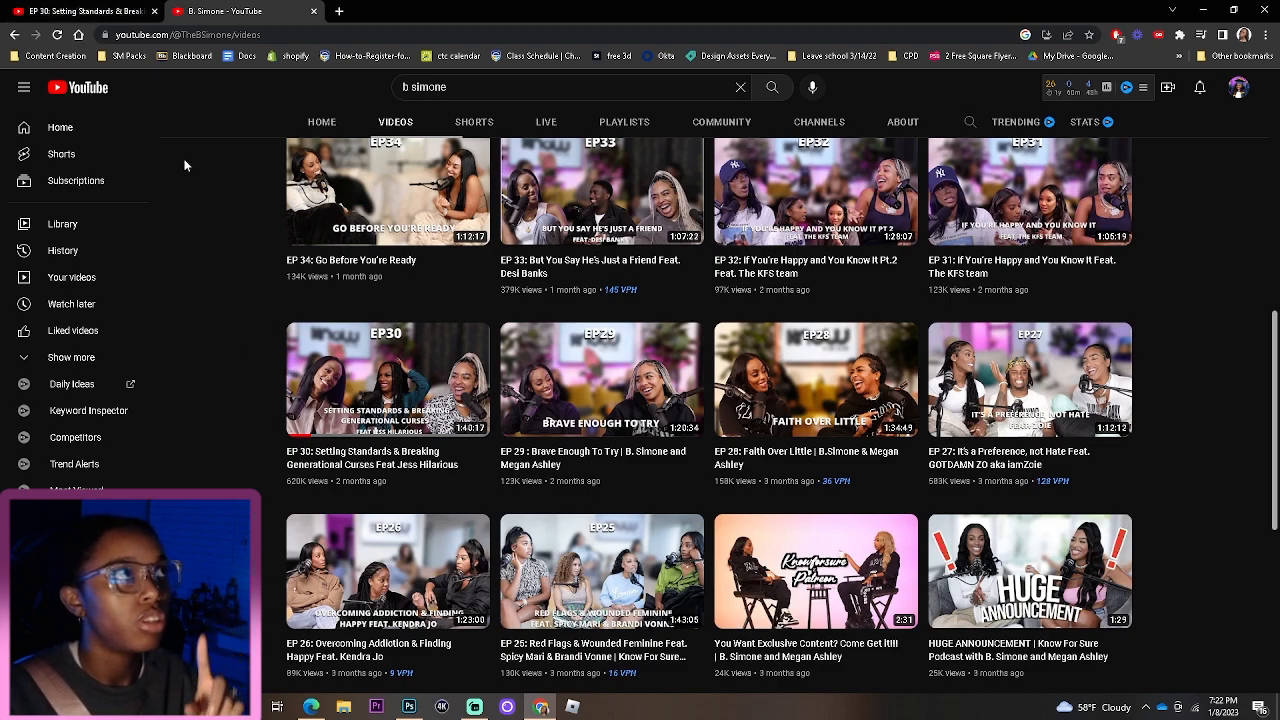
{"action": "left_click", "coordinate": [120, 12]}
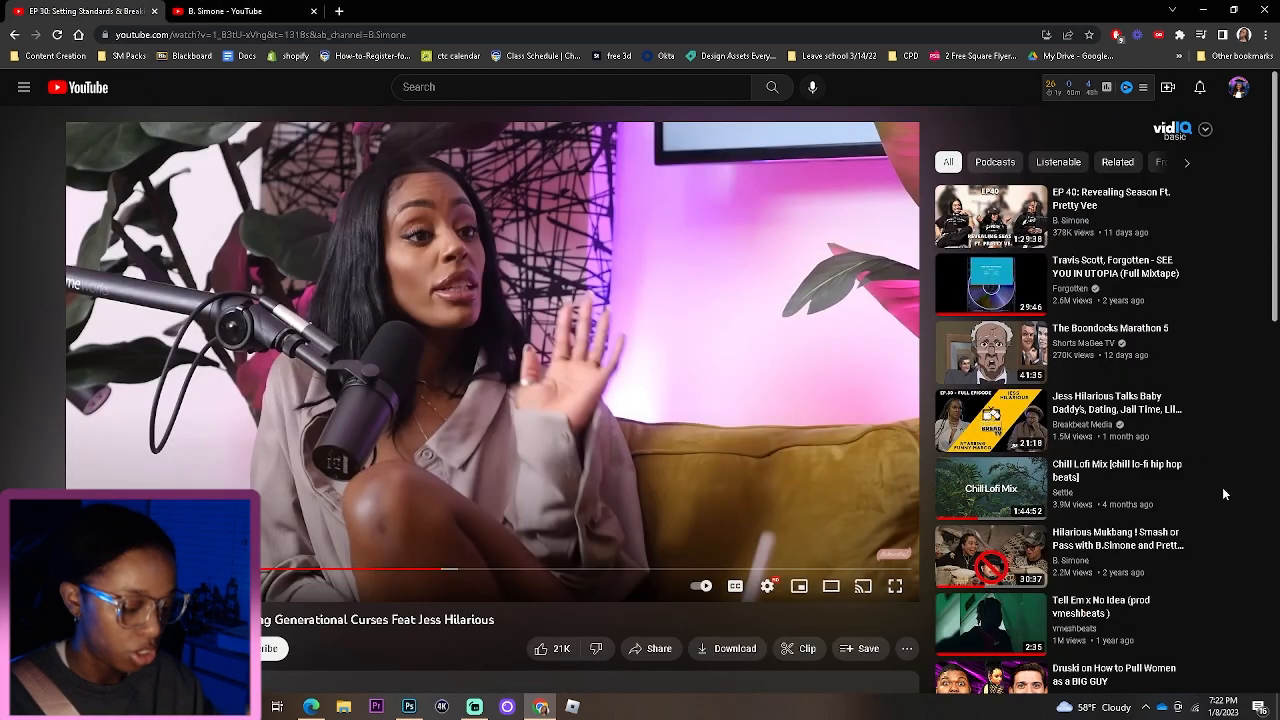
{"action": "left_click", "coordinate": [895, 586]}
{"action": "left_click", "coordinate": [1174, 702]}
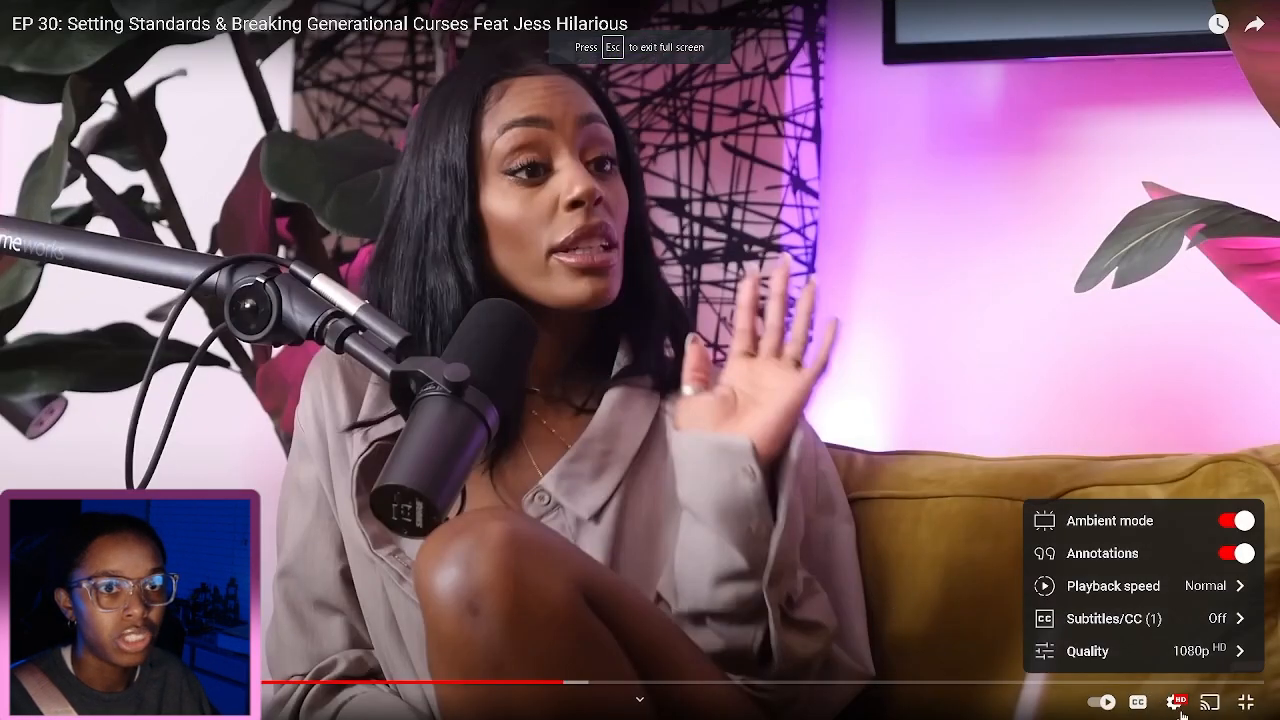
{"action": "left_click", "coordinate": [1209, 651]}
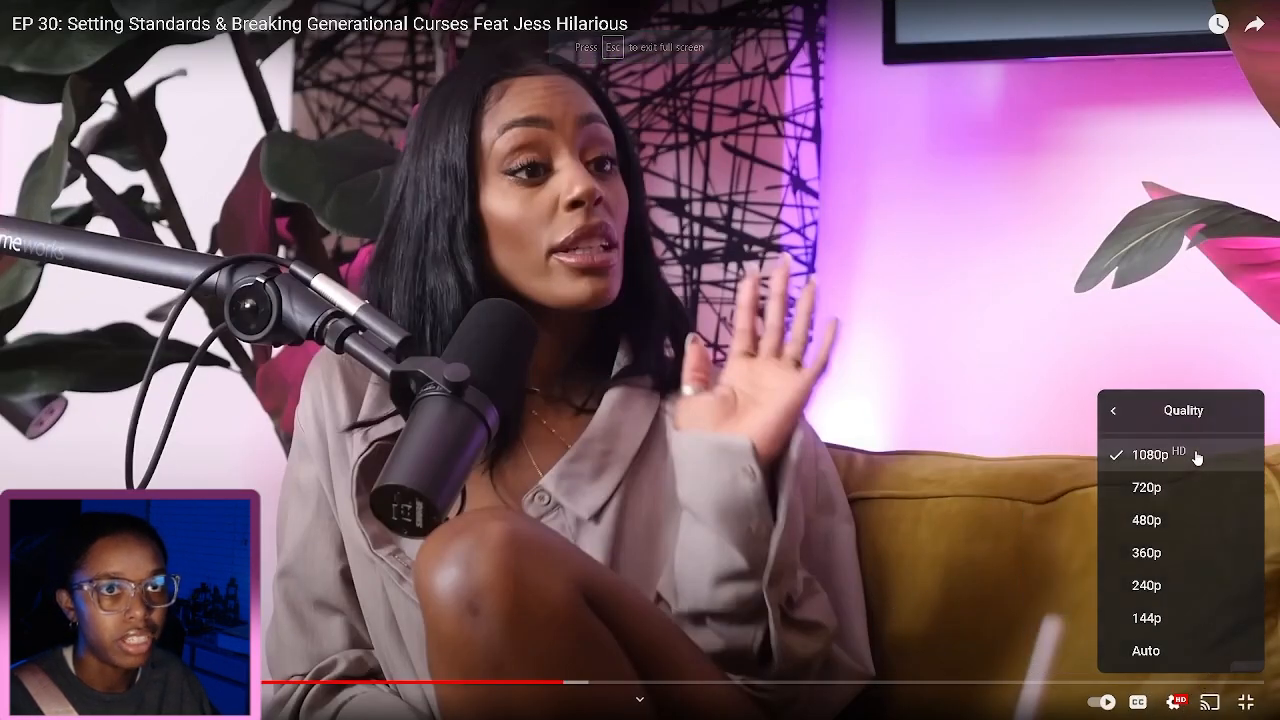
{"action": "left_click", "coordinate": [1194, 451]}
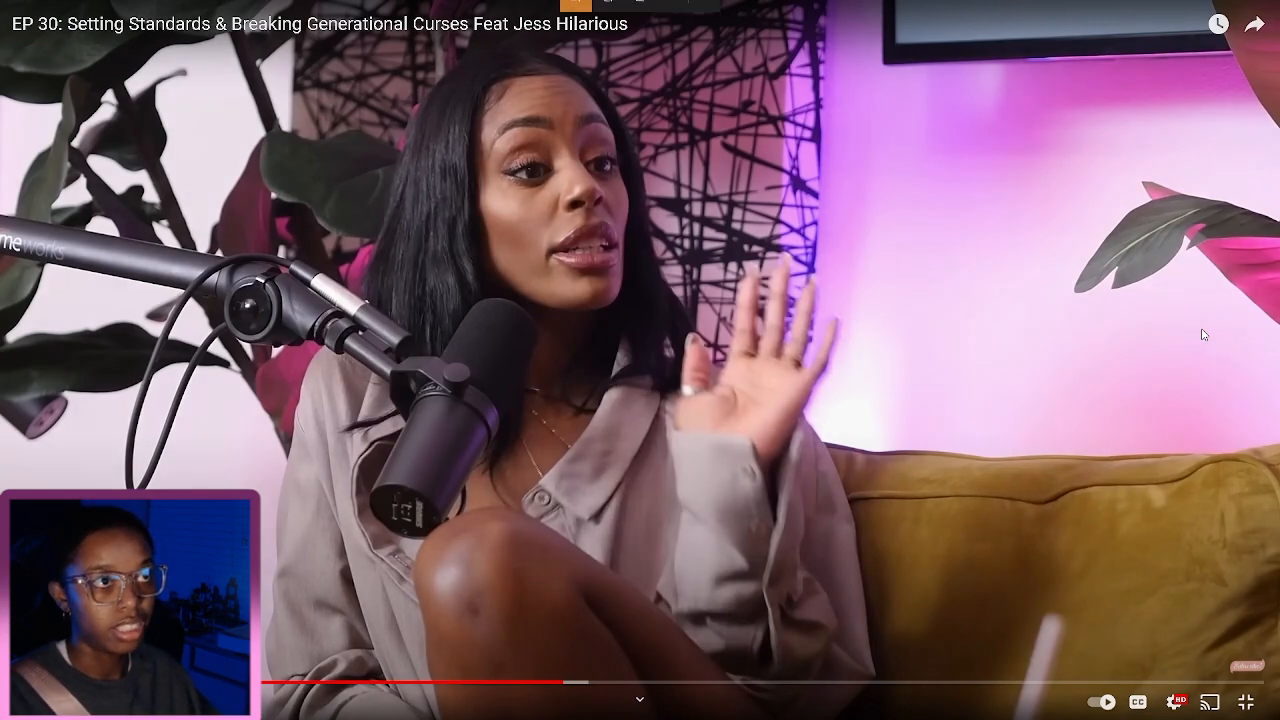
Step: Capture a rectangular snip of the paused frame showing the woman in the beige shirt, and exit full screen
{"action": "key", "text": "super+shift+s"}
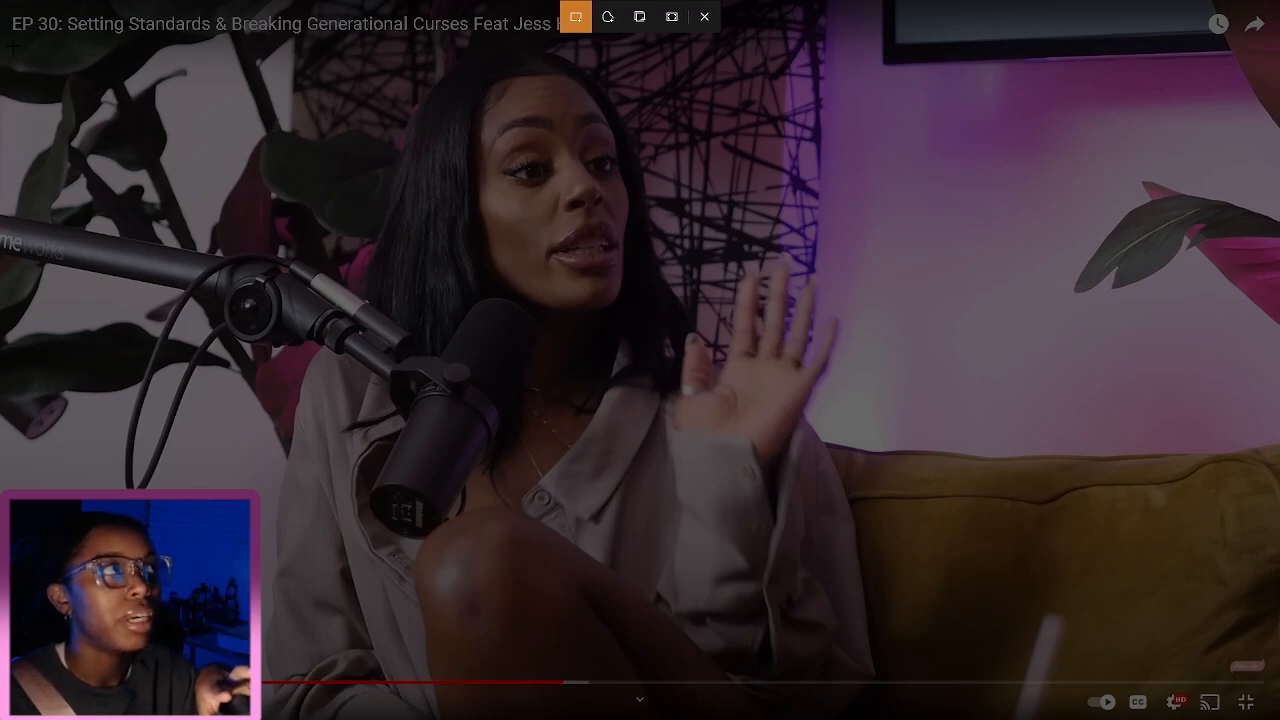
{"action": "left_click_drag", "start_coordinate": [3, 36], "coordinate": [1264, 662]}
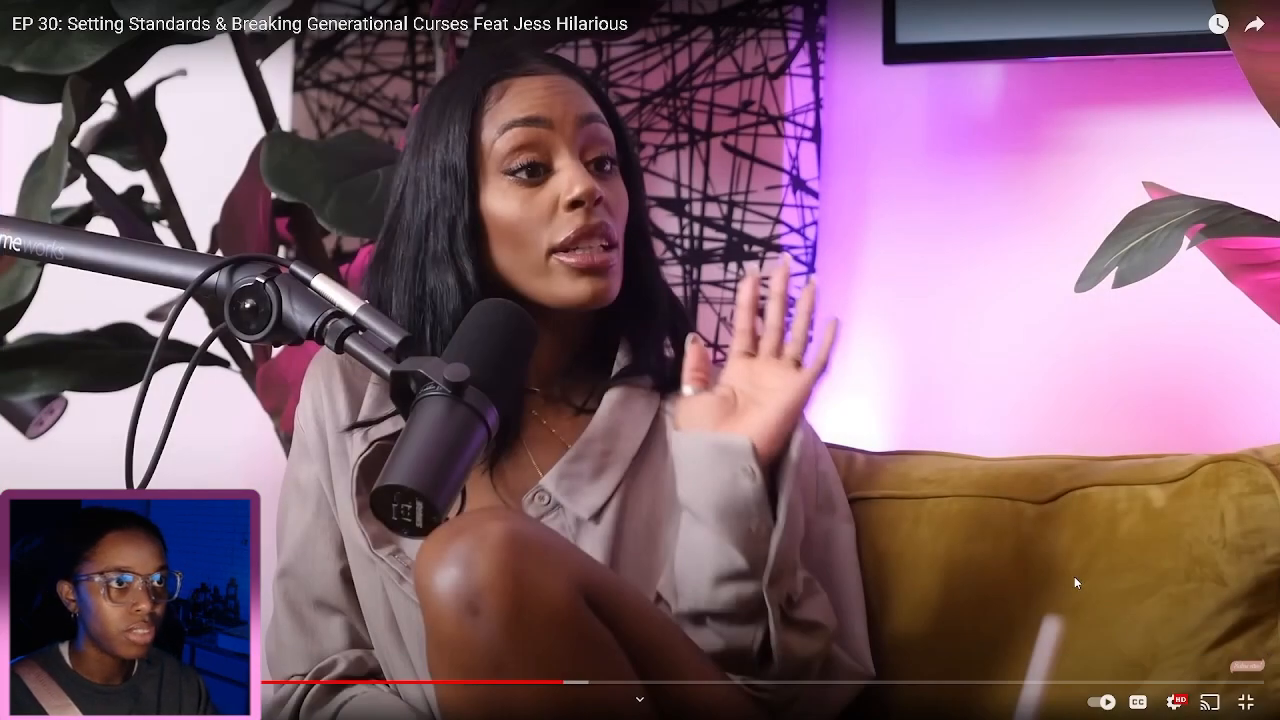
{"action": "key", "text": "Escape"}
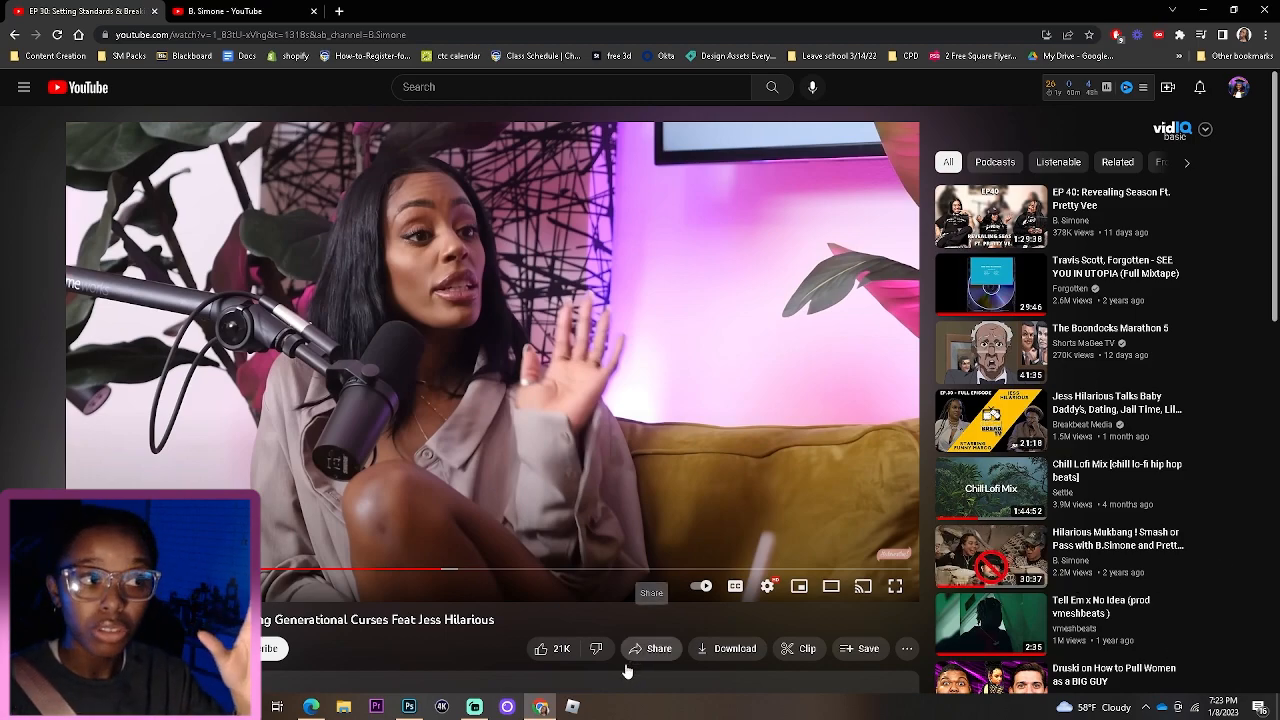
Step: Switch to Photoshop, add a new layer and paste the captured frame onto it
{"action": "left_click", "coordinate": [413, 712]}
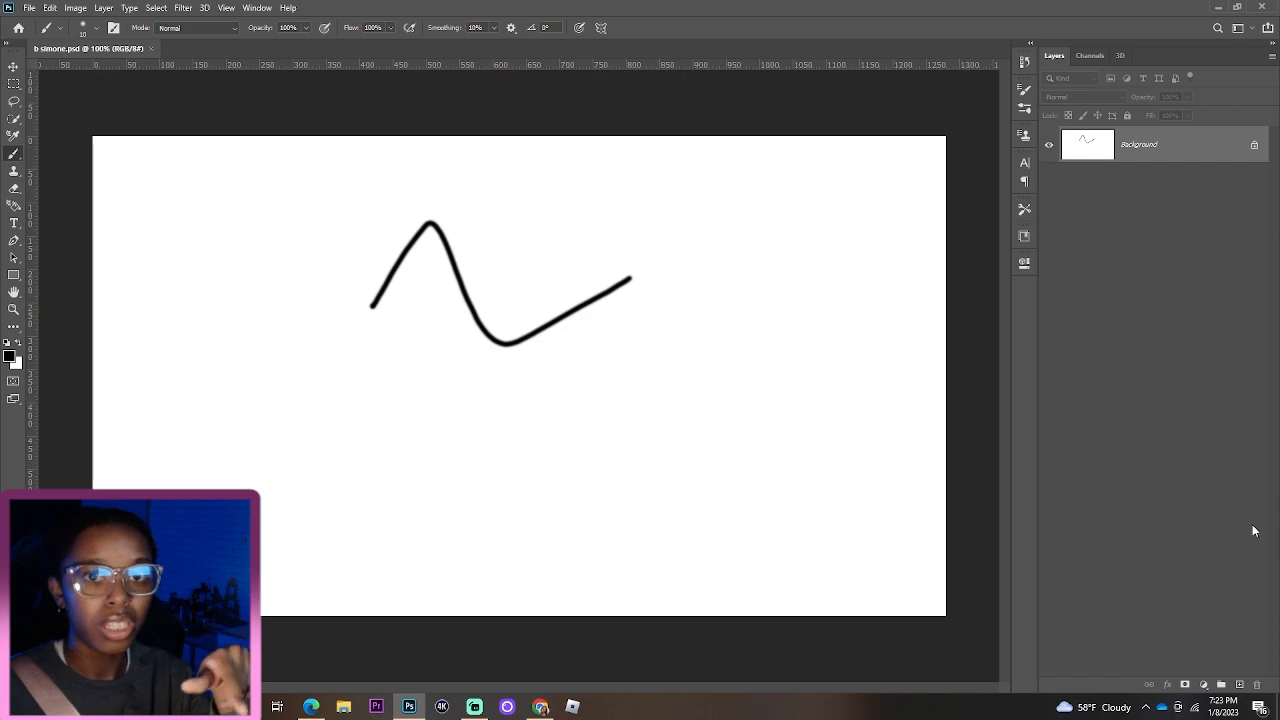
{"action": "left_click", "coordinate": [1240, 684]}
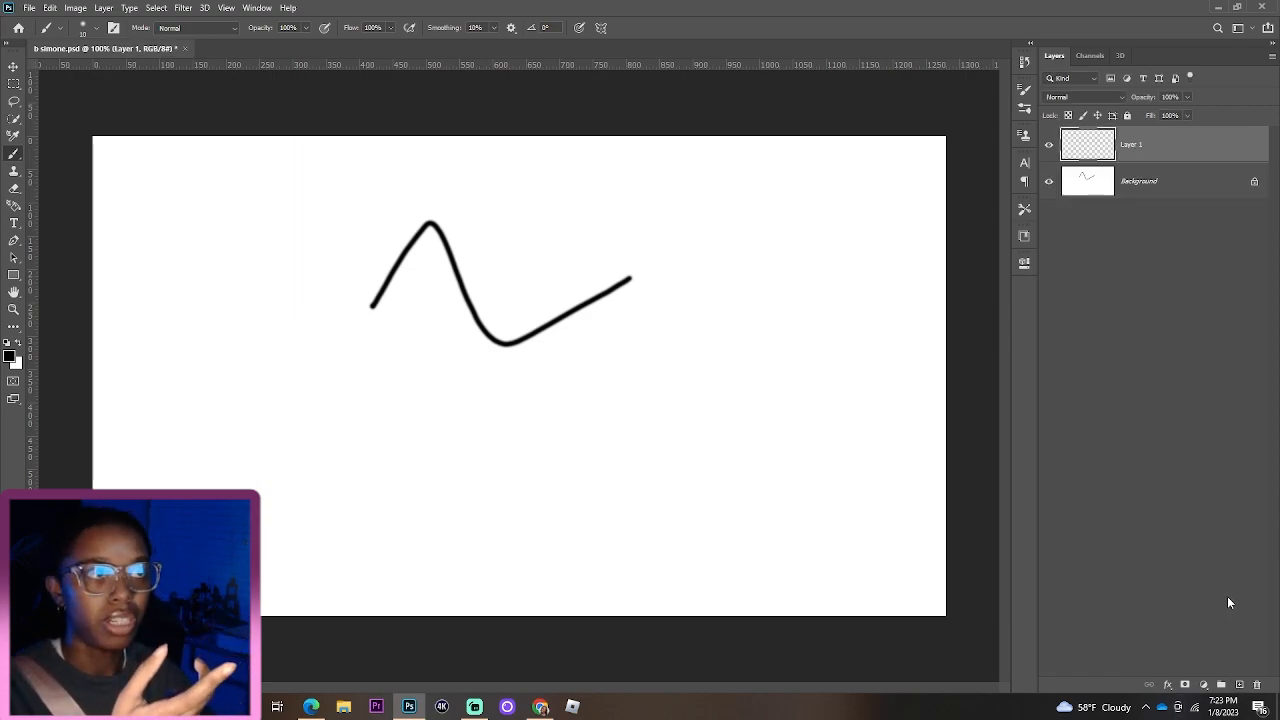
{"action": "key", "text": "ctrl+v"}
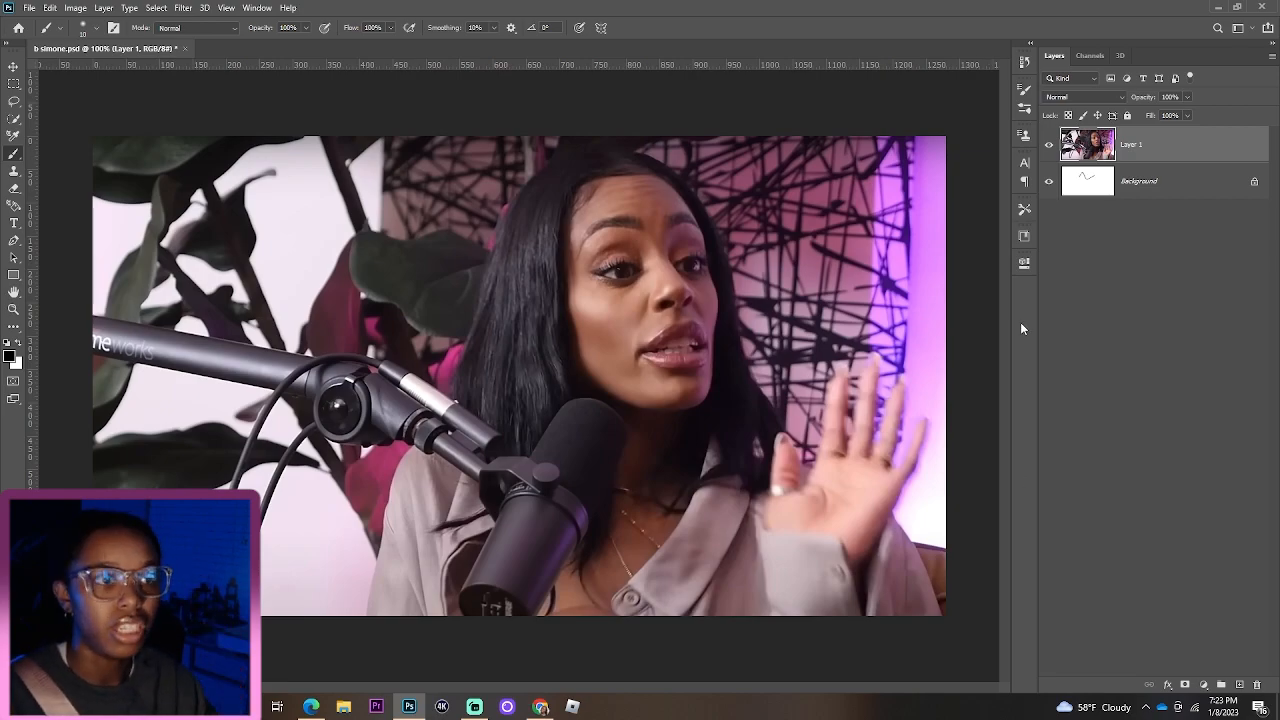
Step: Scale down the pasted frame of the woman in the beige shirt and place it in the canvas's lower-left corner
{"action": "key", "text": "v"}
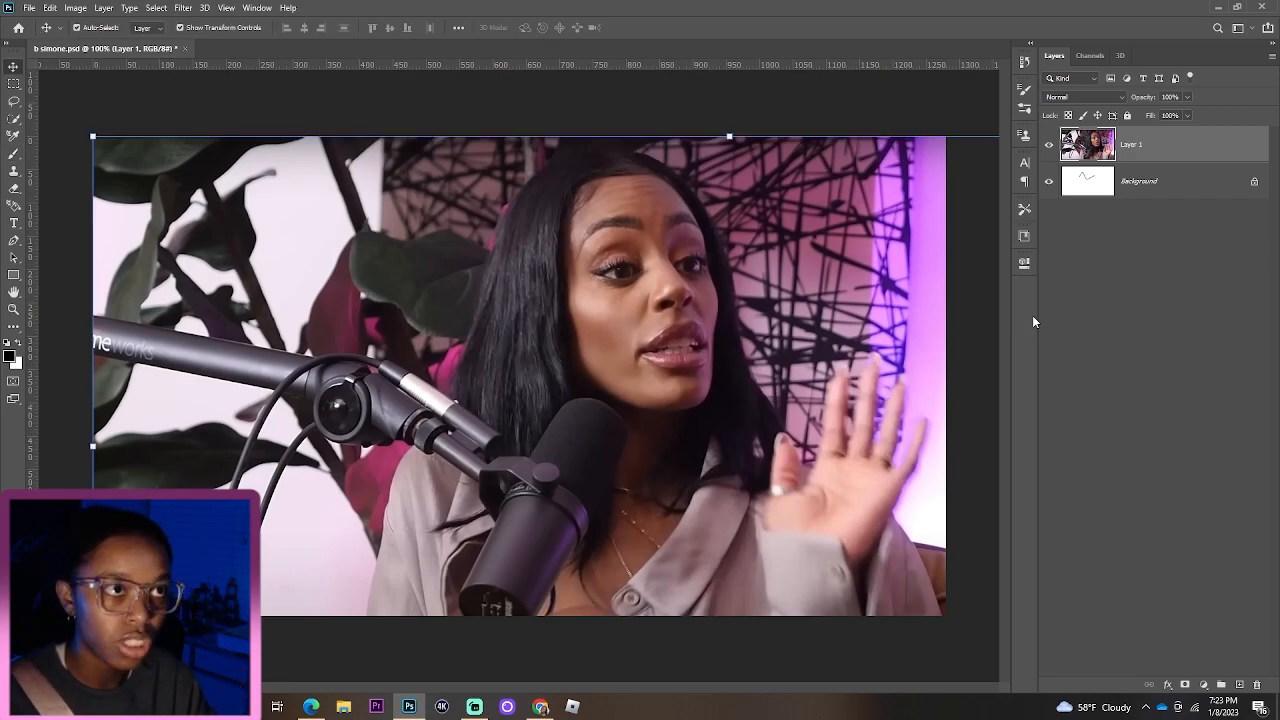
{"action": "key", "text": "ctrl+minus"}
{"action": "left_click_drag", "start_coordinate": [660, 627], "coordinate": [657, 414]}
{"action": "left_click_drag", "start_coordinate": [642, 344], "coordinate": [426, 464]}
{"action": "key", "text": "Return"}
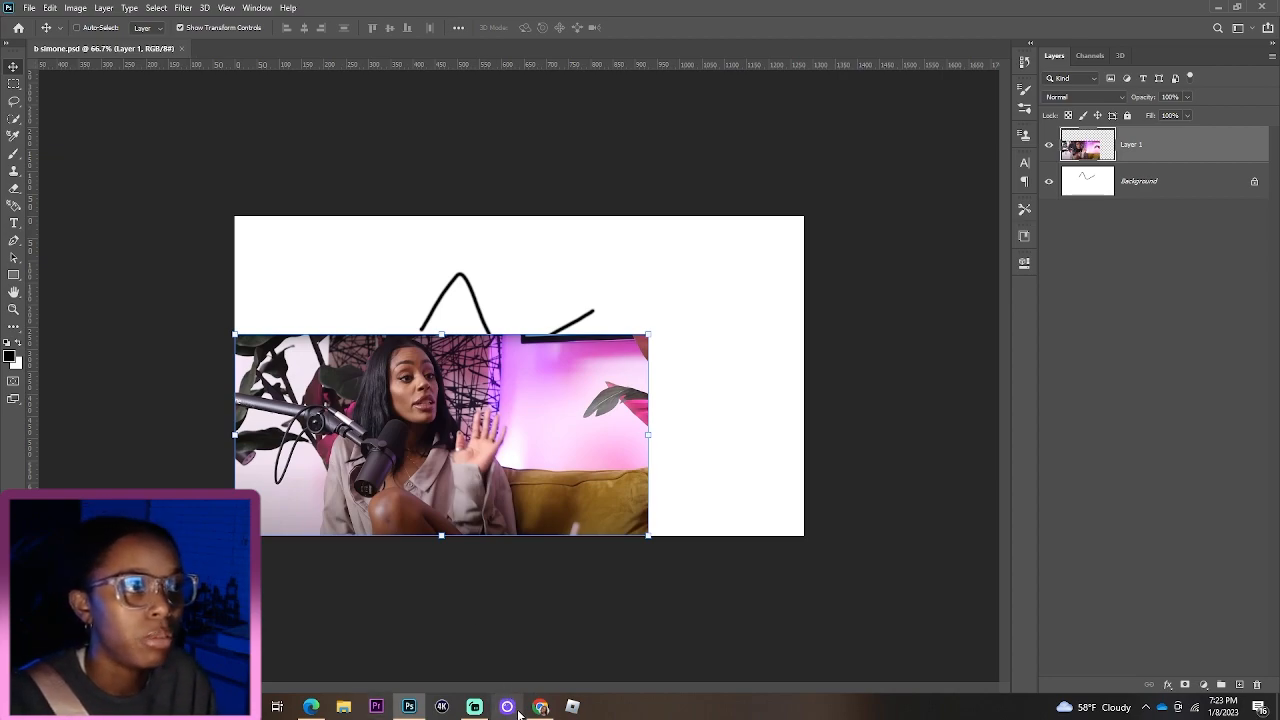
Step: Return to the podcast video in Chrome and seek to about 1:02:16 for a frame of the woman in the patterned shirt
{"action": "left_click", "coordinate": [540, 706]}
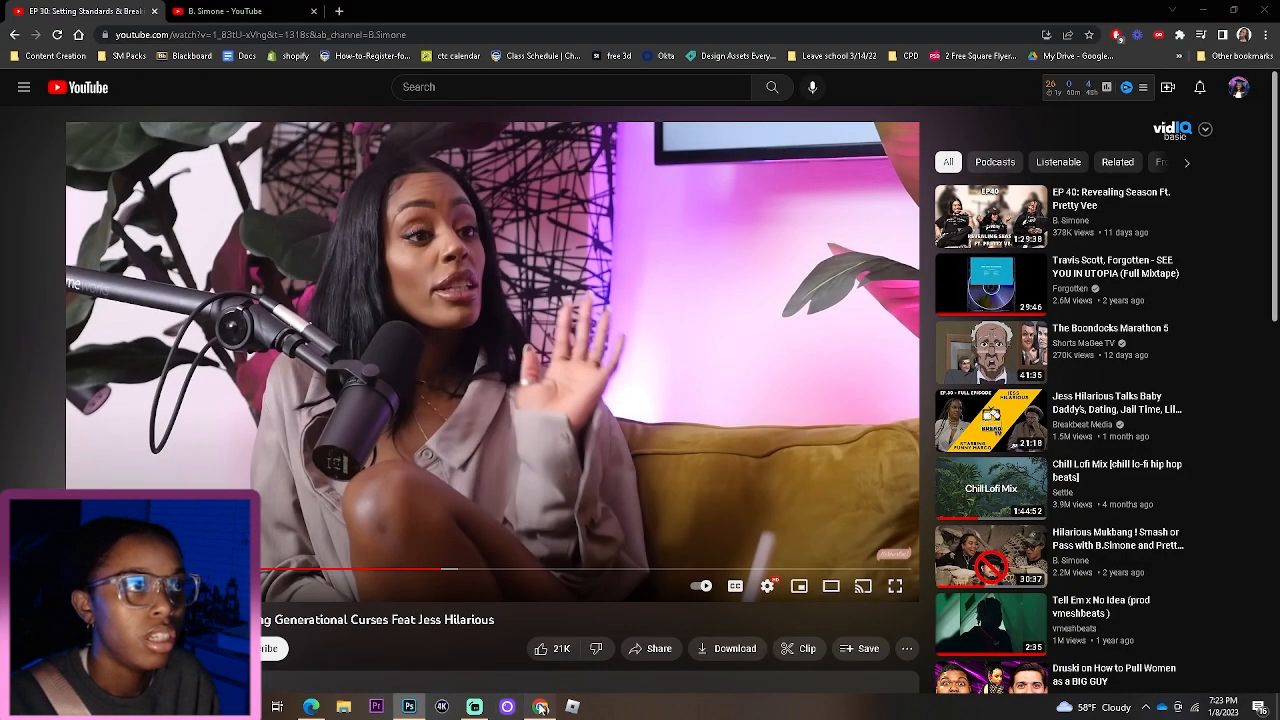
{"action": "left_click", "coordinate": [263, 573]}
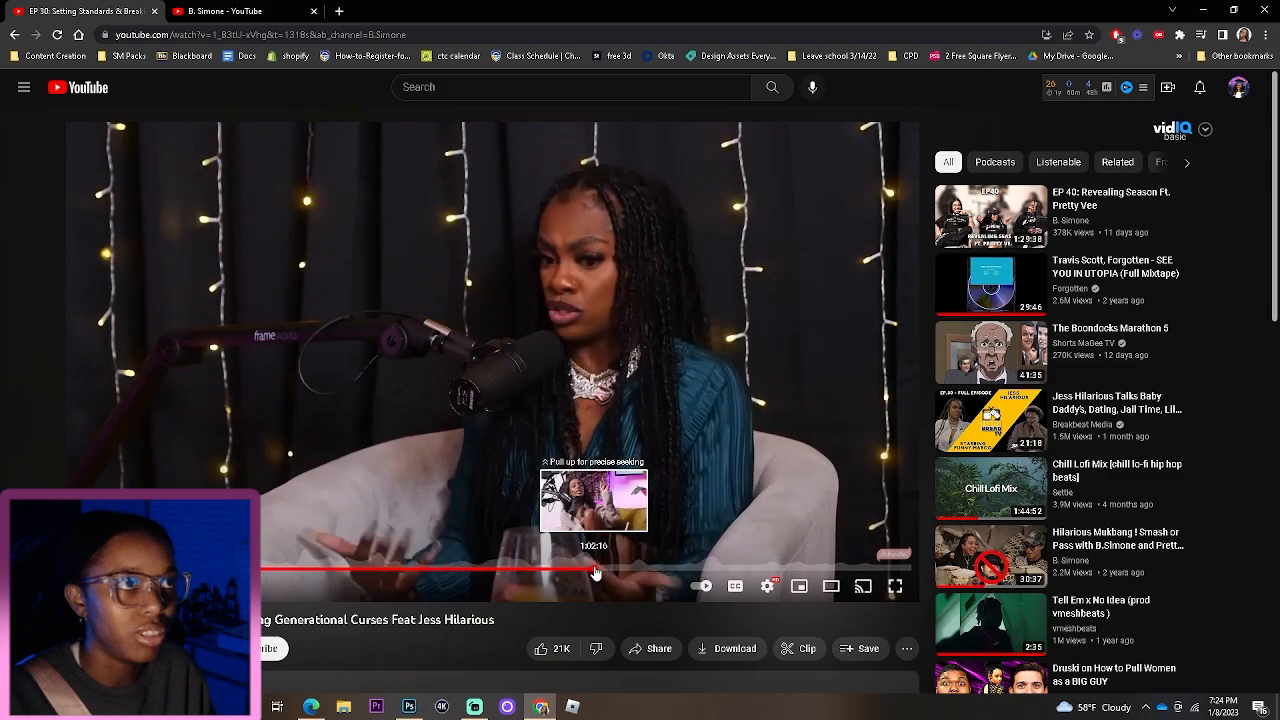
{"action": "left_click", "coordinate": [595, 570]}
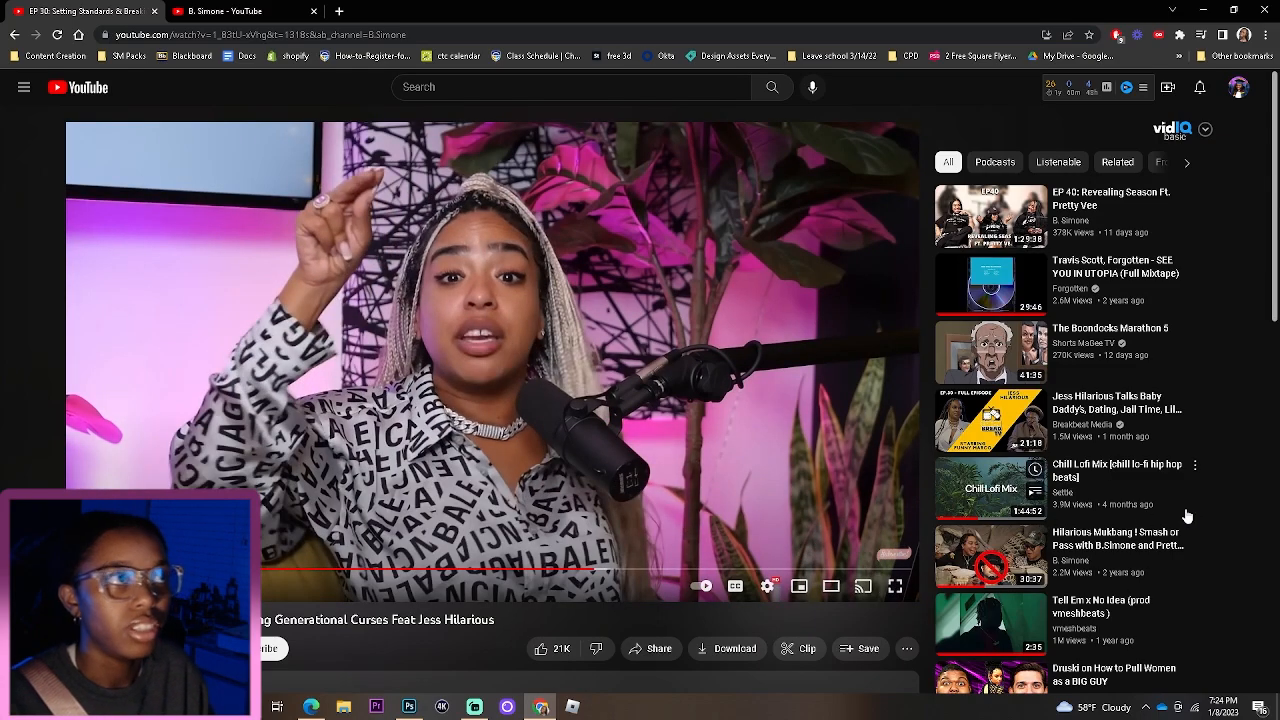
Step: Snip the video frame of the woman in the patterned shirt and paste it into the Photoshop document as a new layer
{"action": "key", "text": "shift+super+s"}
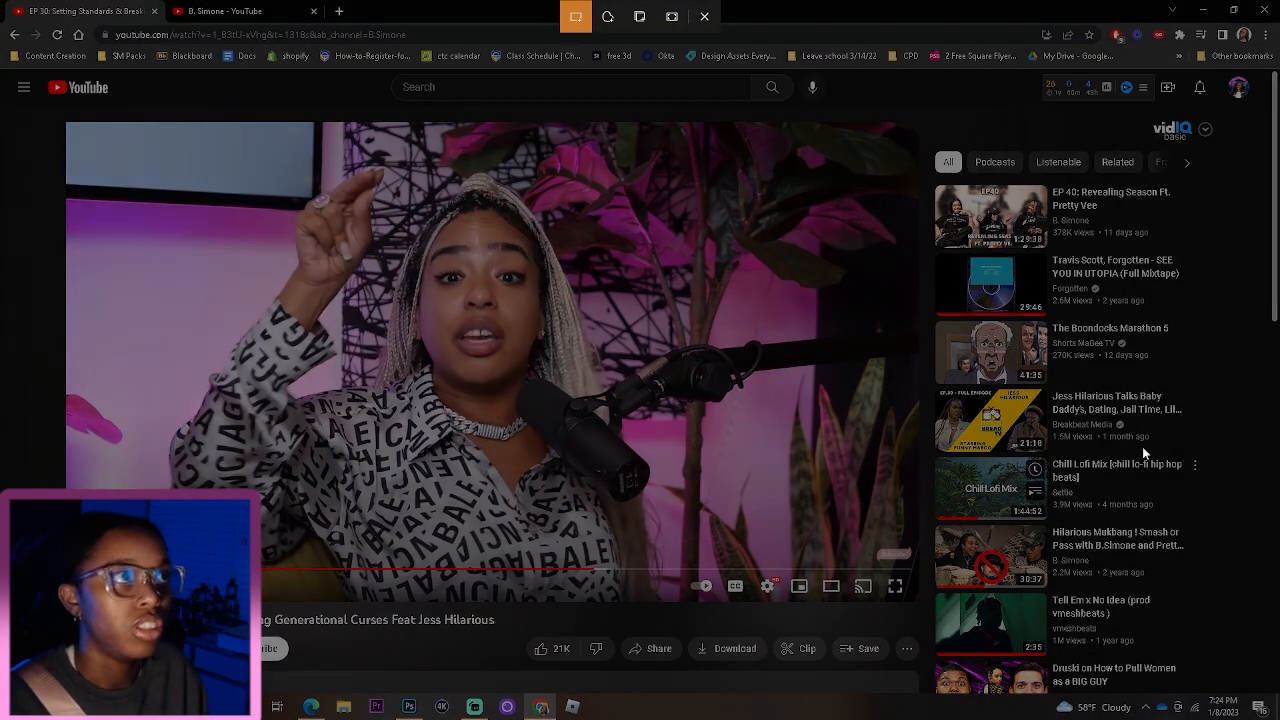
{"action": "left_click_drag", "start_coordinate": [77, 128], "coordinate": [870, 560]}
{"action": "key", "text": "alt+Tab"}
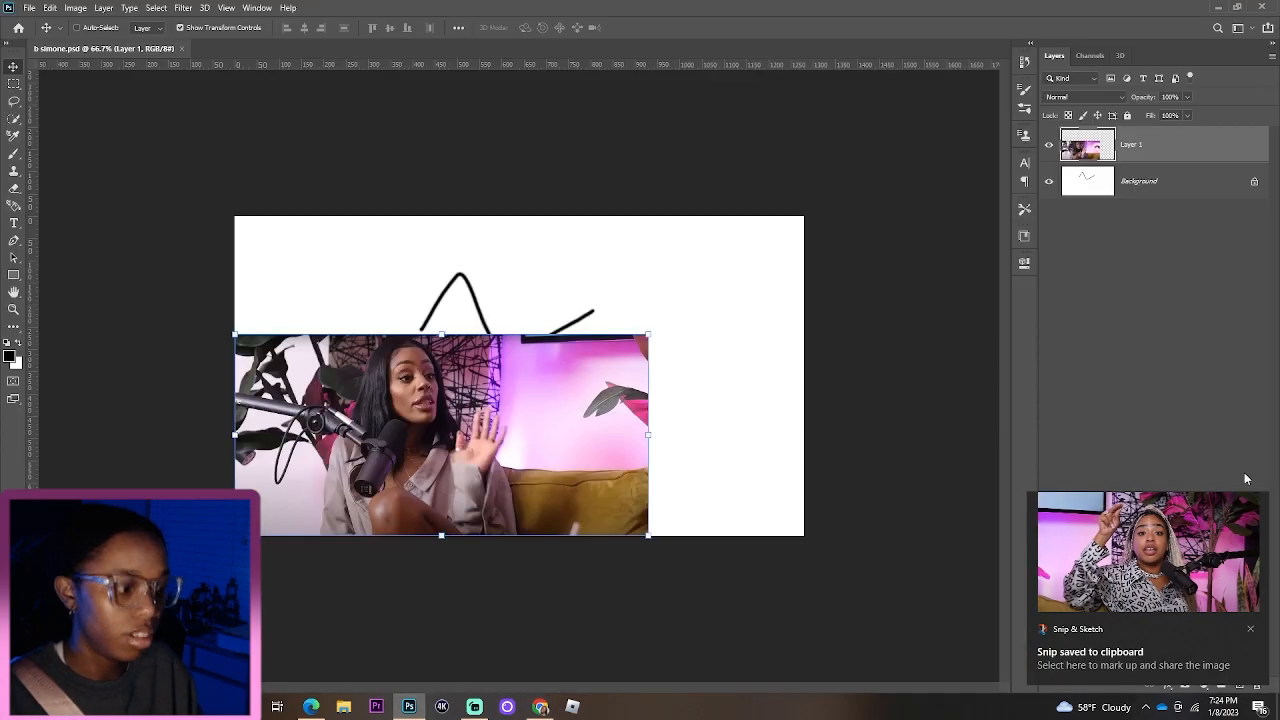
{"action": "key", "text": "ctrl+v"}
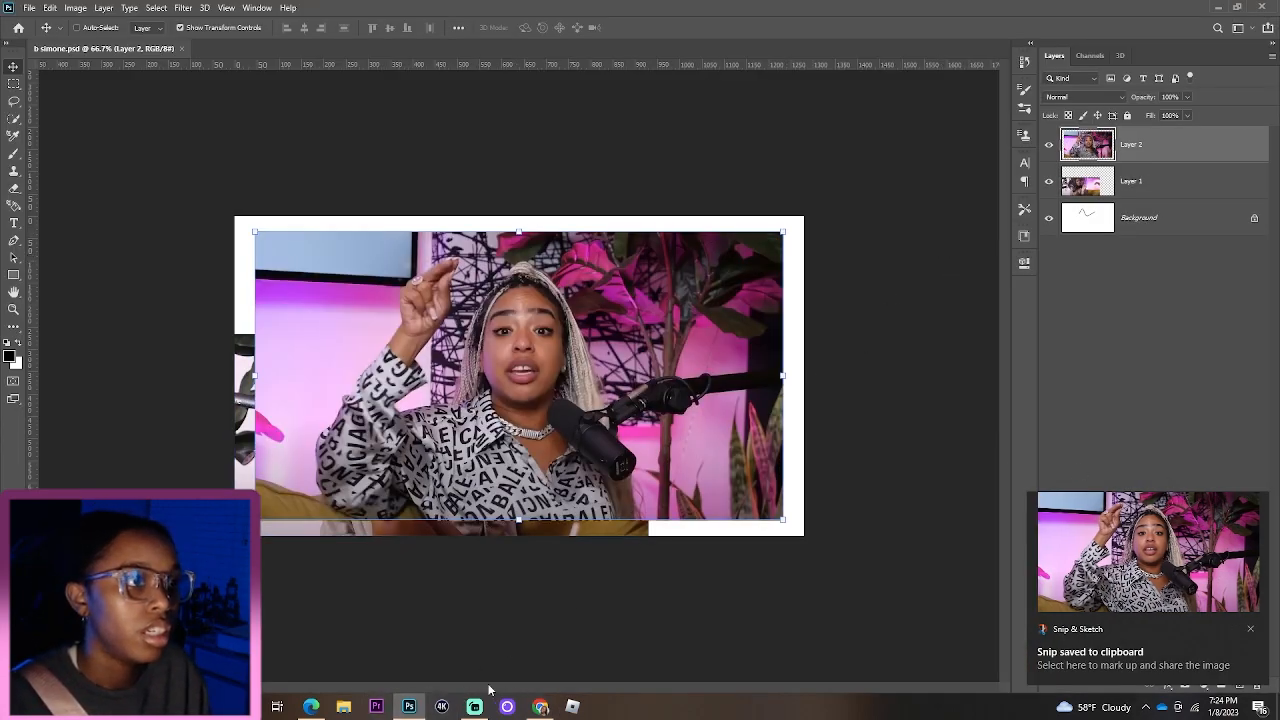
Step: Return to the podcast video in Chrome and pause it on a close-up frame of the woman in the teal outfit
{"action": "left_click", "coordinate": [539, 707]}
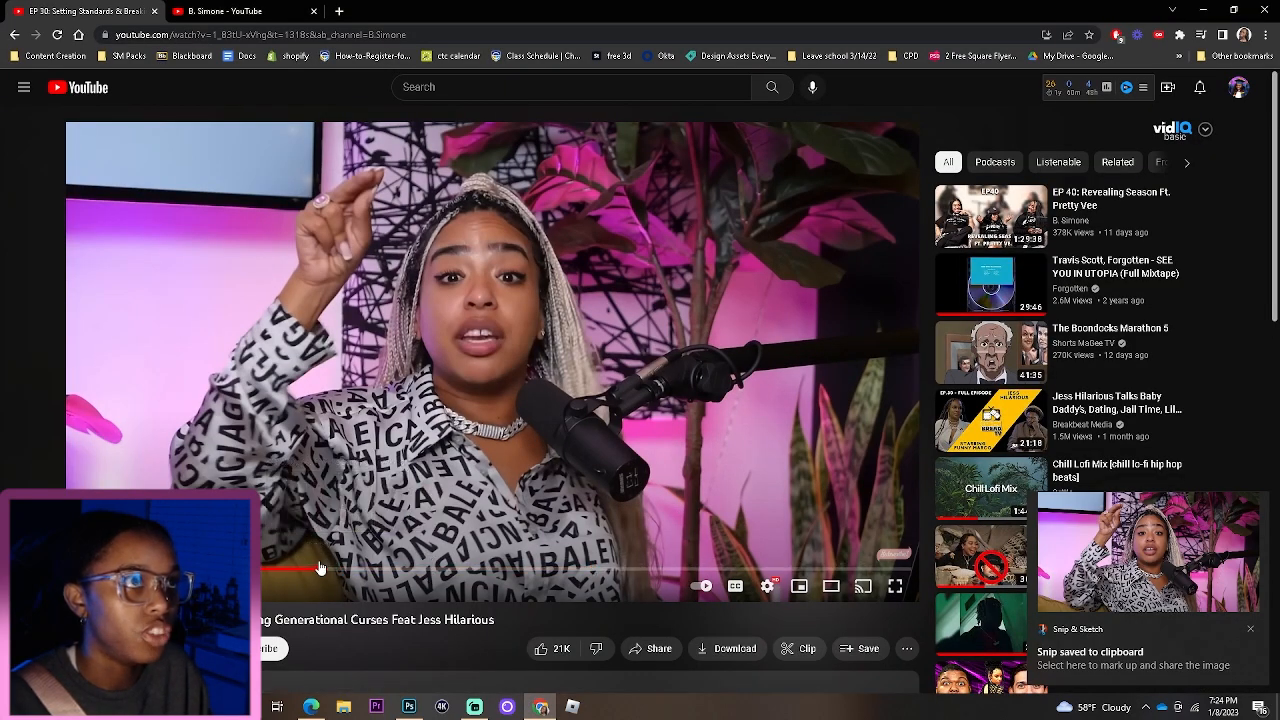
{"action": "left_click", "coordinate": [318, 568]}
{"action": "key", "text": "Left"}
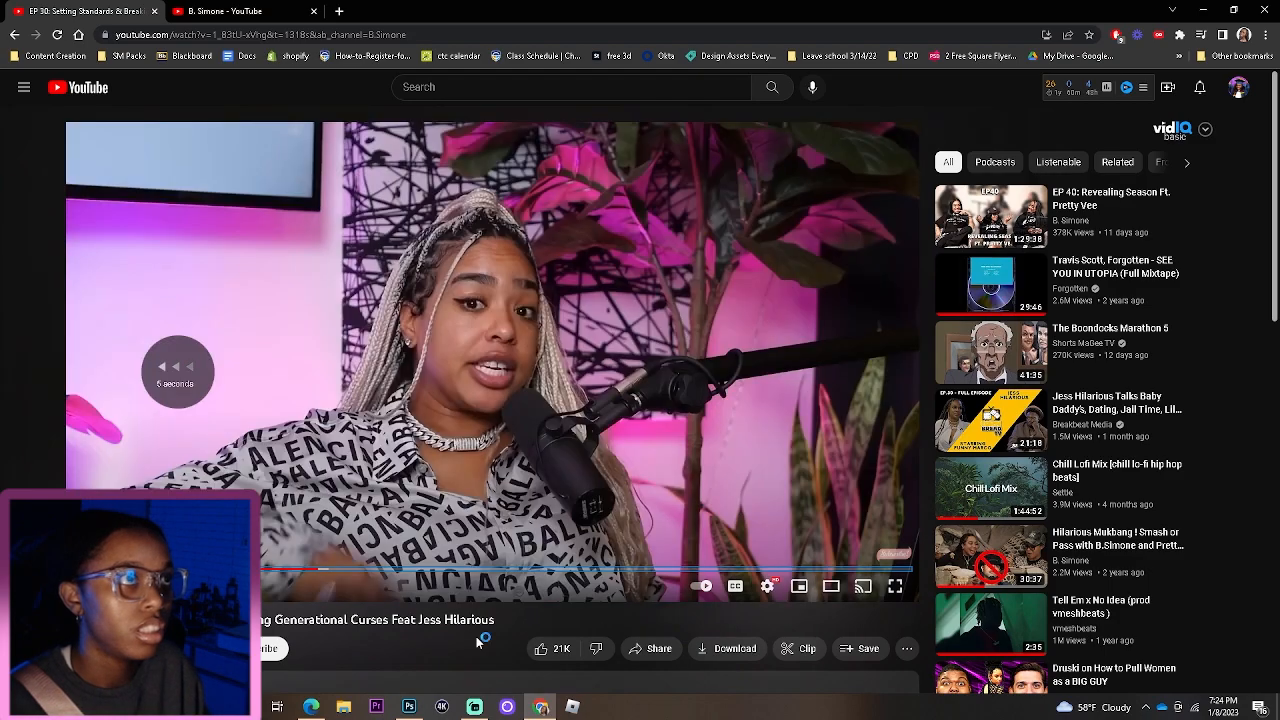
{"action": "key", "text": "space"}
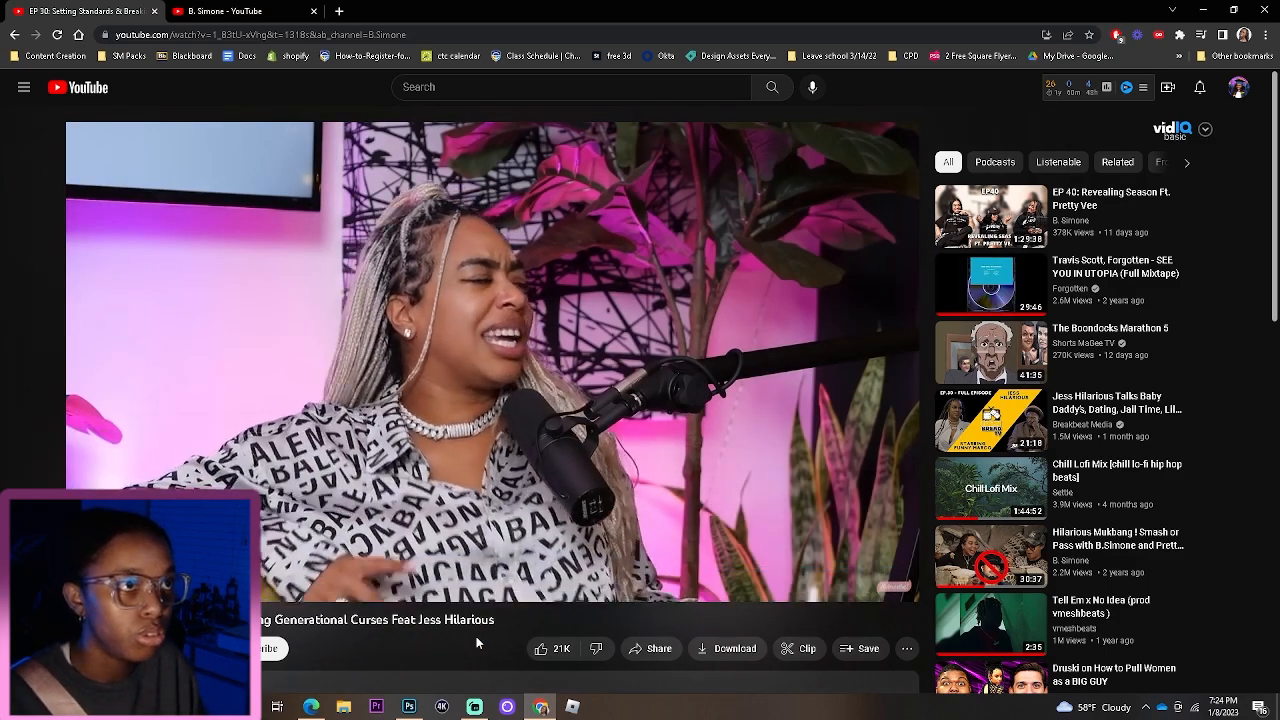
{"action": "key", "text": "Right"}
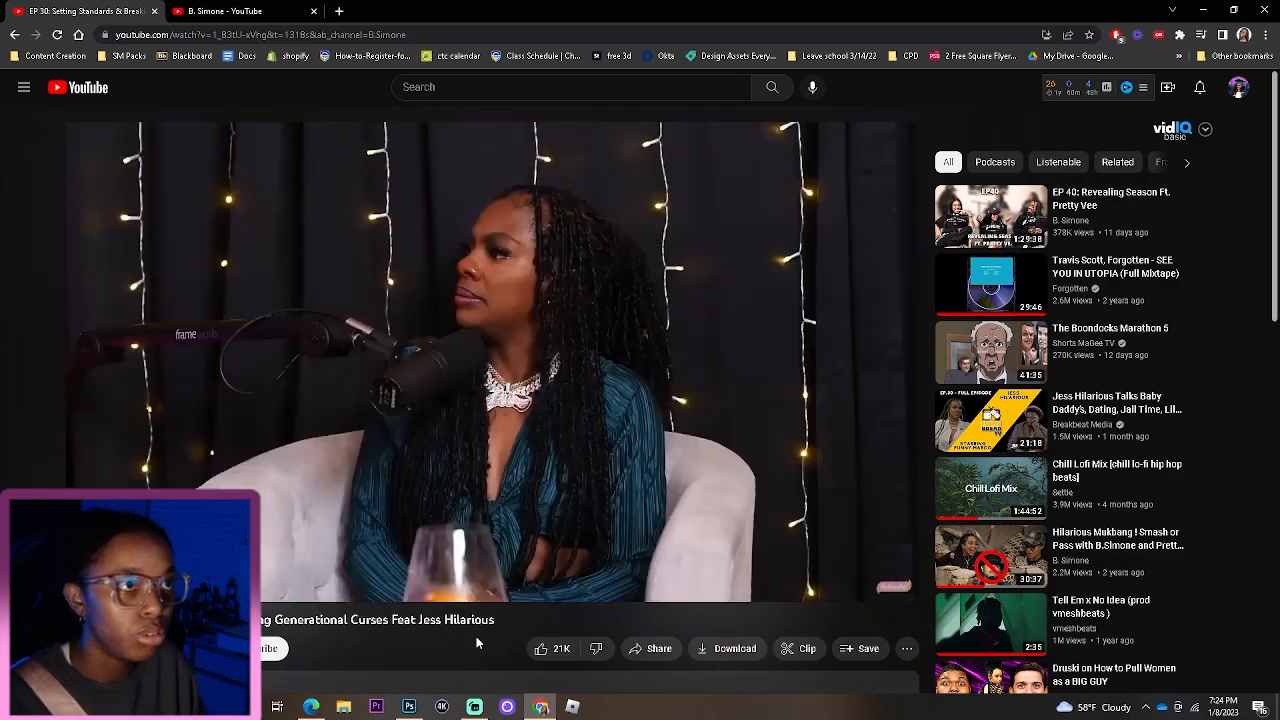
{"action": "key", "text": "Right"}
{"action": "key", "text": "Right"}
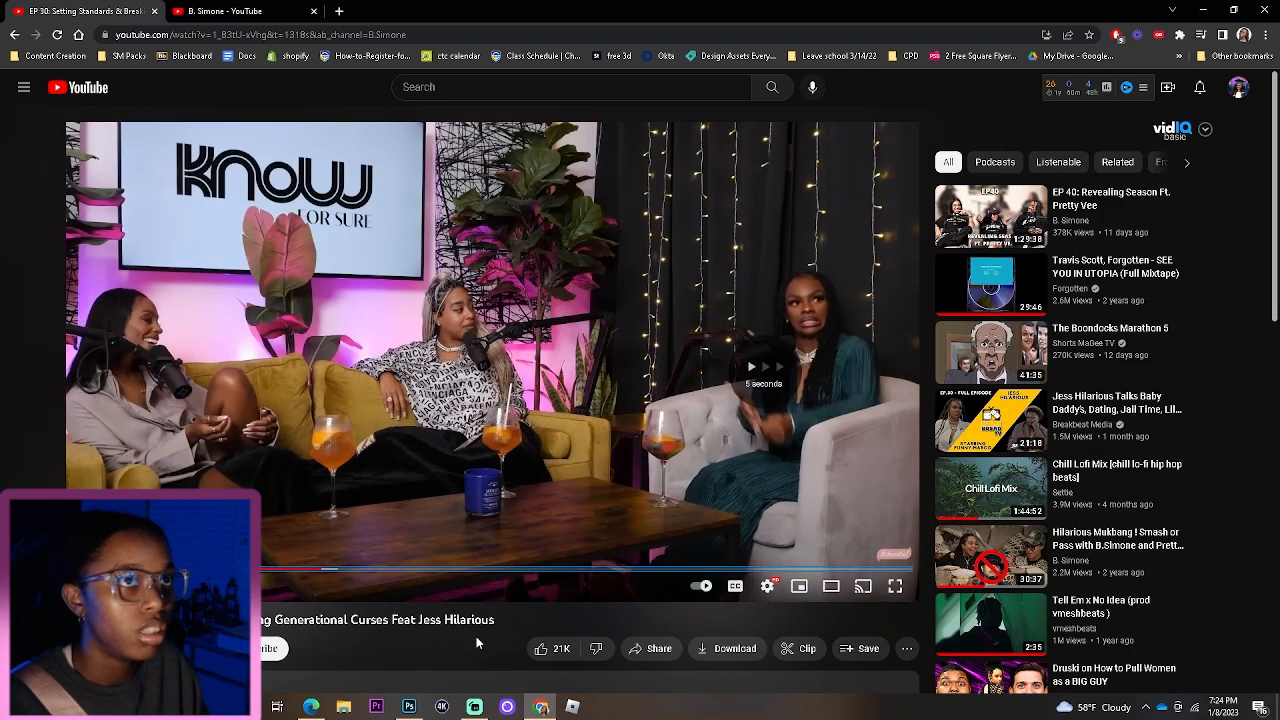
{"action": "left_click", "coordinate": [154, 568]}
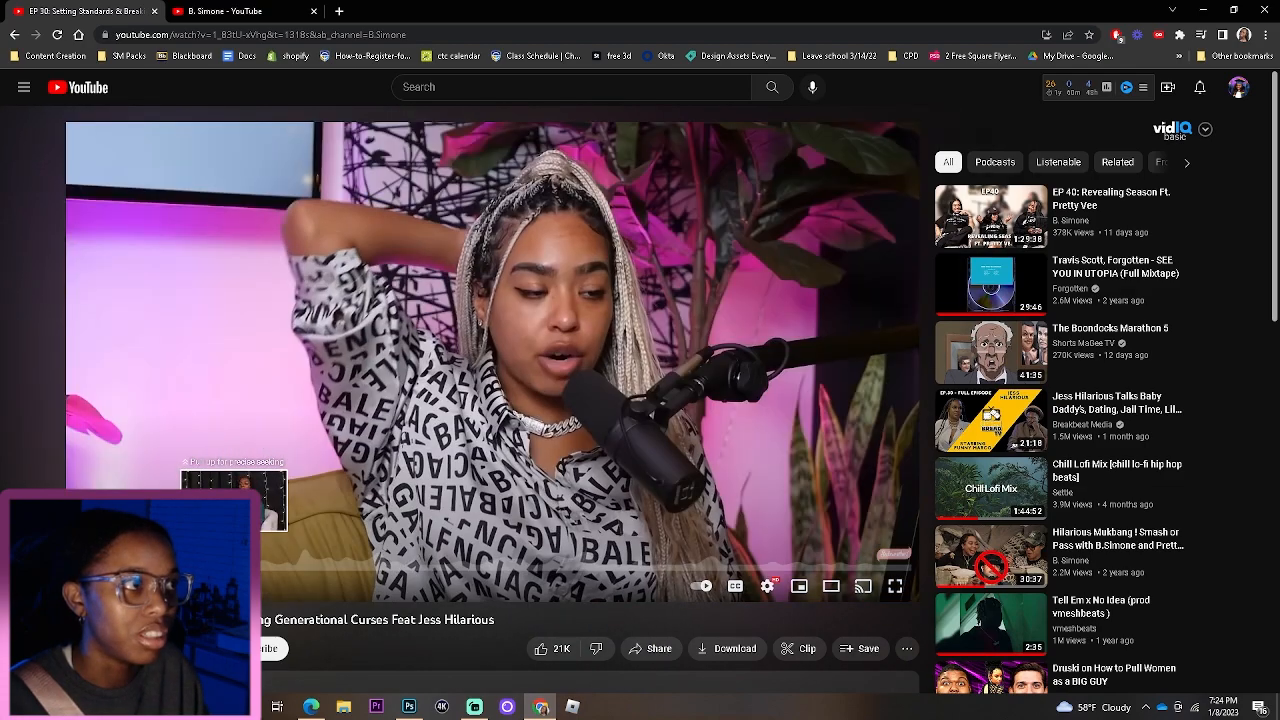
{"action": "key", "text": "space"}
{"action": "key", "text": "space"}
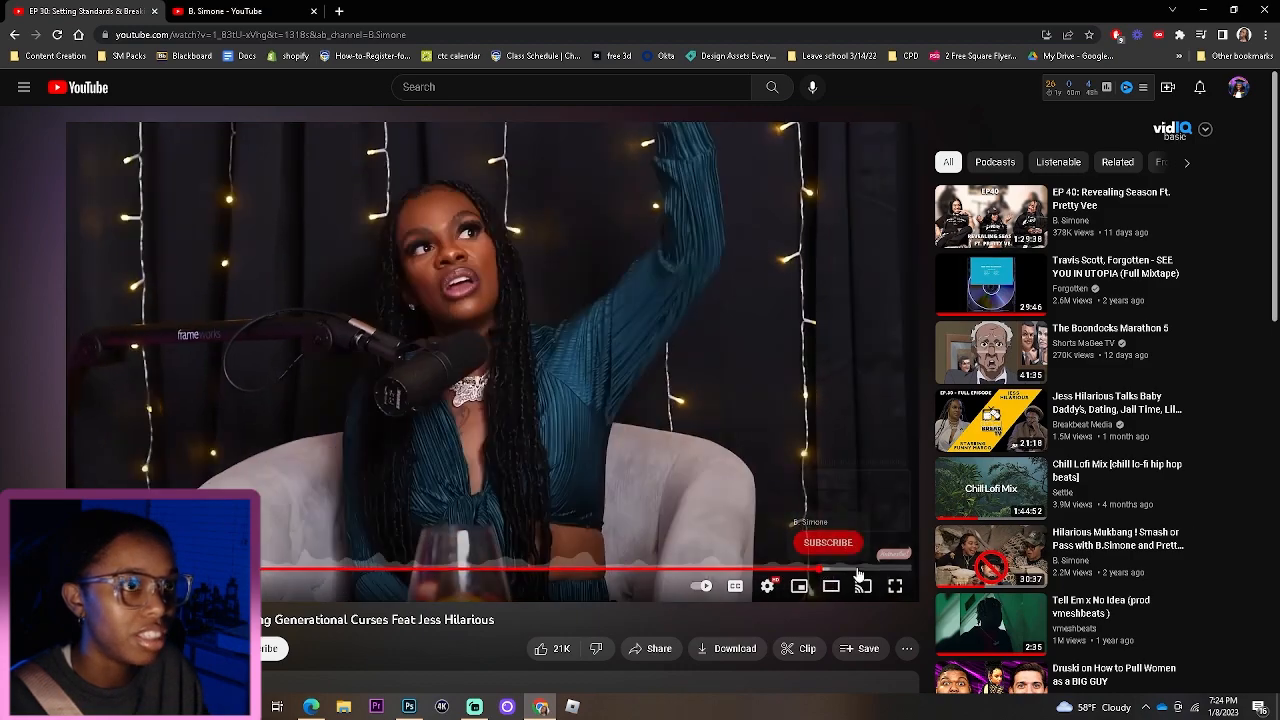
{"action": "left_click_drag", "start_coordinate": [805, 572], "coordinate": [823, 575]}
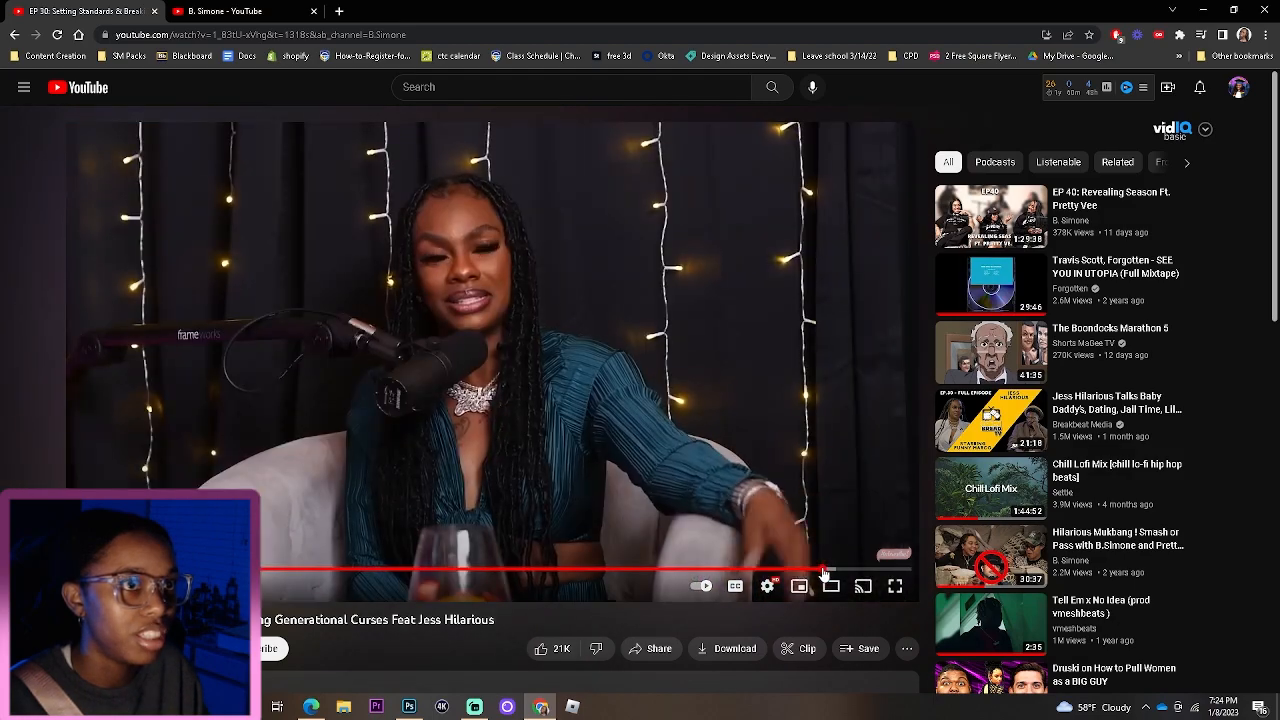
{"action": "key", "text": "space"}
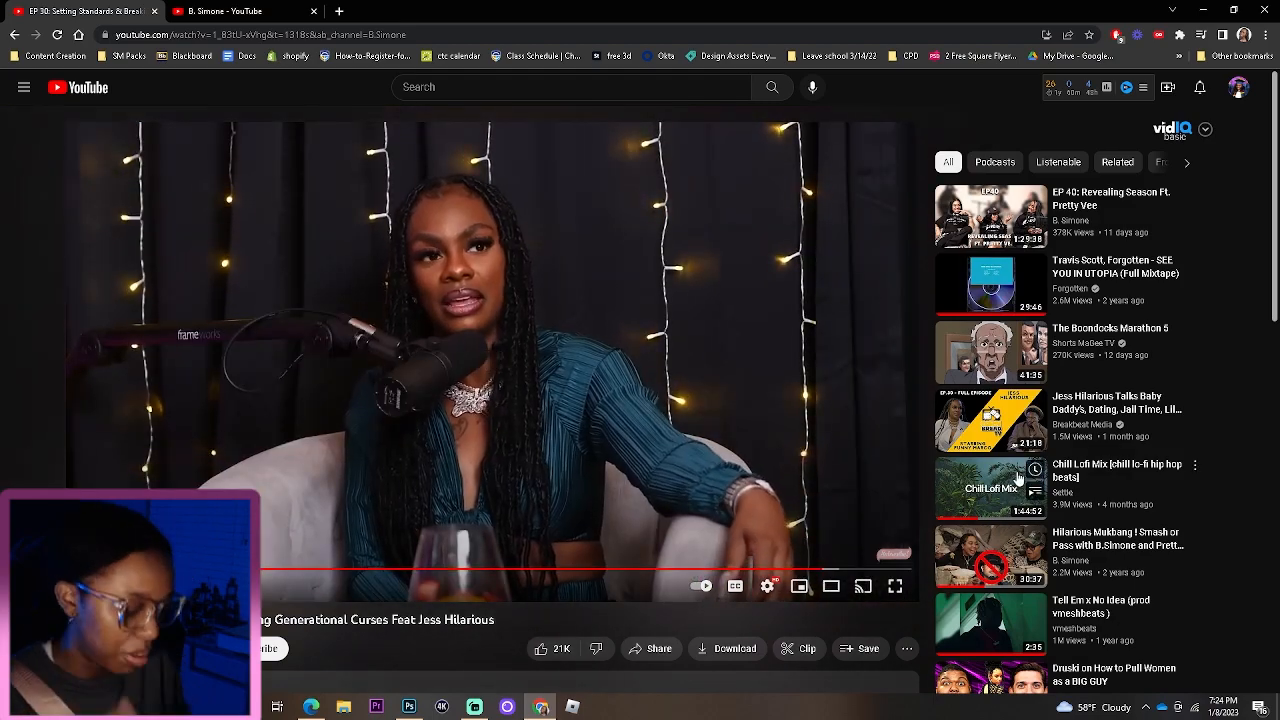
Step: Snip the frame of the woman in the teal outfit and paste it into the Photoshop document as a new layer
{"action": "key", "text": "super+shift+s"}
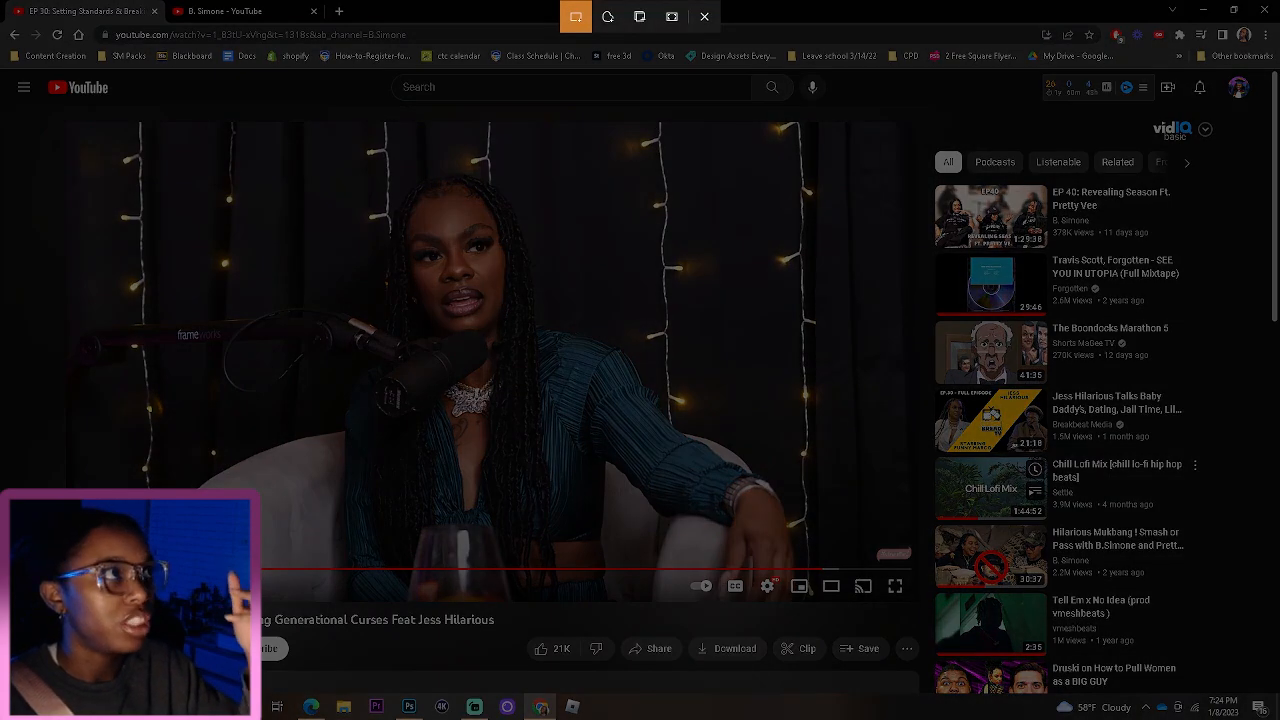
{"action": "mouse_move", "coordinate": [103, 125]}
{"action": "left_mouse_down"}
{"action": "mouse_move", "coordinate": [817, 543]}
{"action": "mouse_move", "coordinate": [819, 562]}
{"action": "left_mouse_up"}
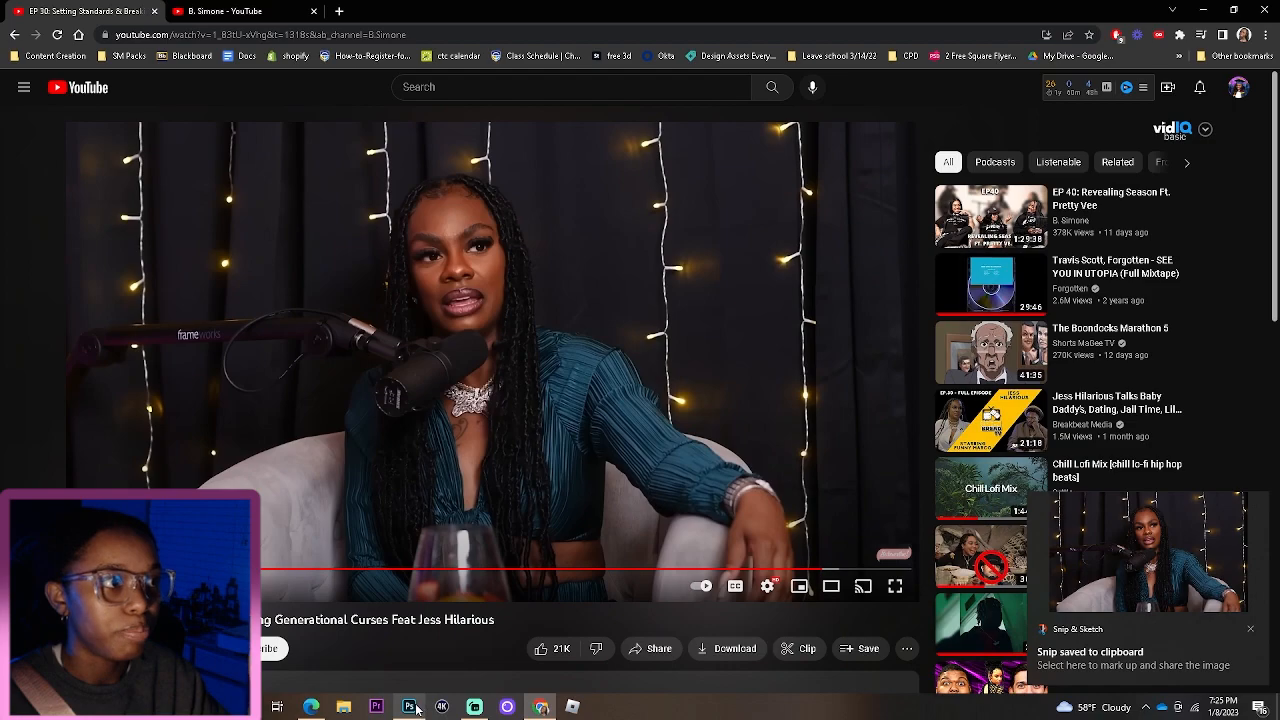
{"action": "left_click", "coordinate": [409, 707]}
{"action": "key", "text": "ctrl+v"}
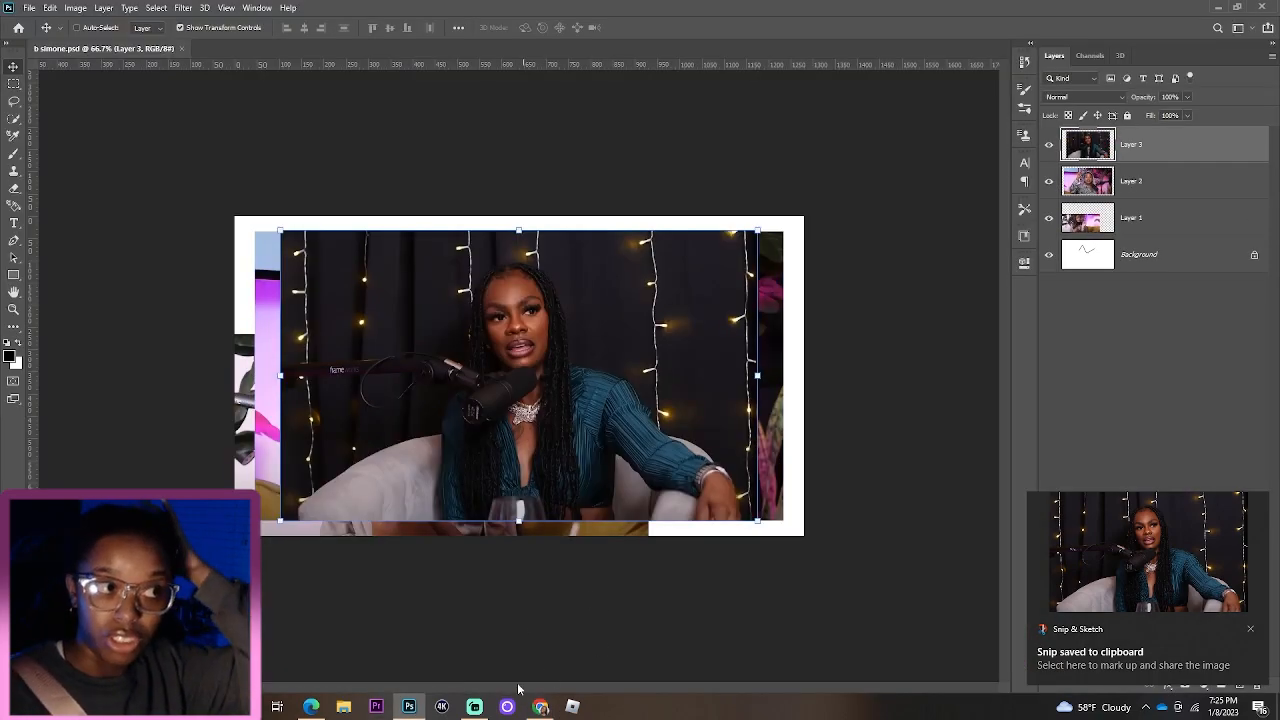
Step: Return to the podcast video in Chrome, seek to a wide shot of all three women and show it full screen
{"action": "left_click", "coordinate": [541, 707]}
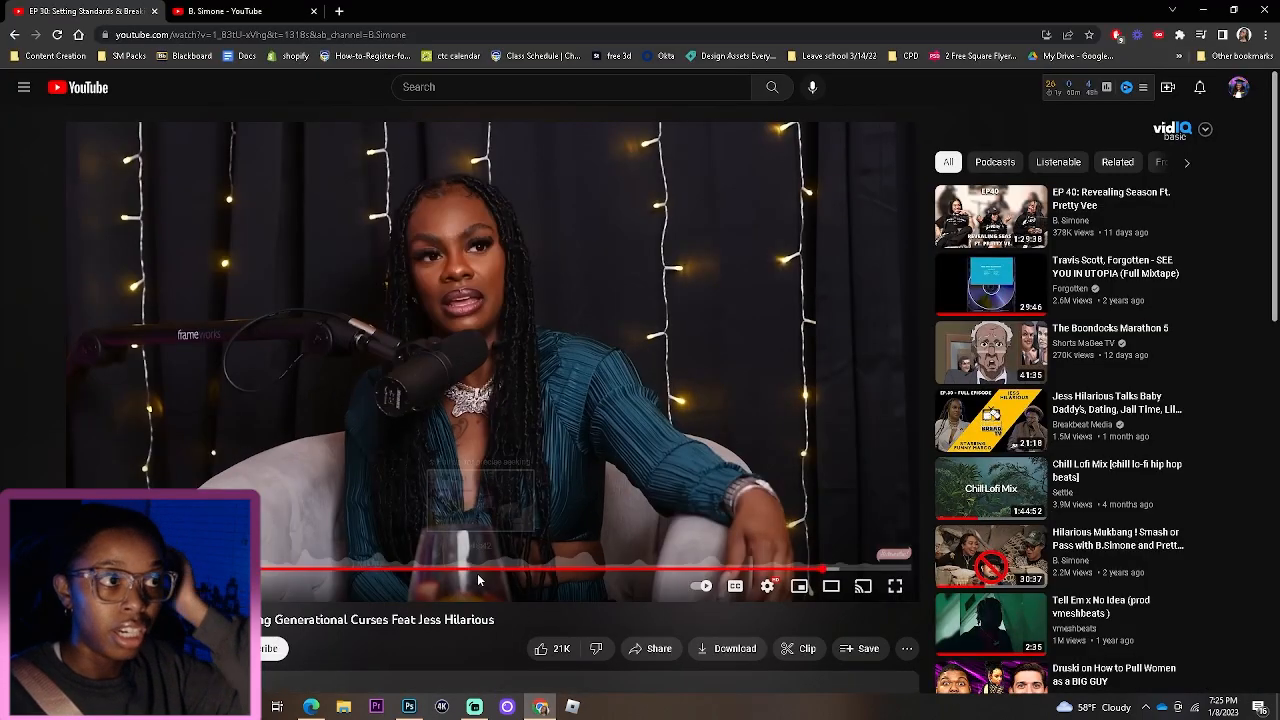
{"action": "left_click_drag", "start_coordinate": [478, 572], "coordinate": [381, 573]}
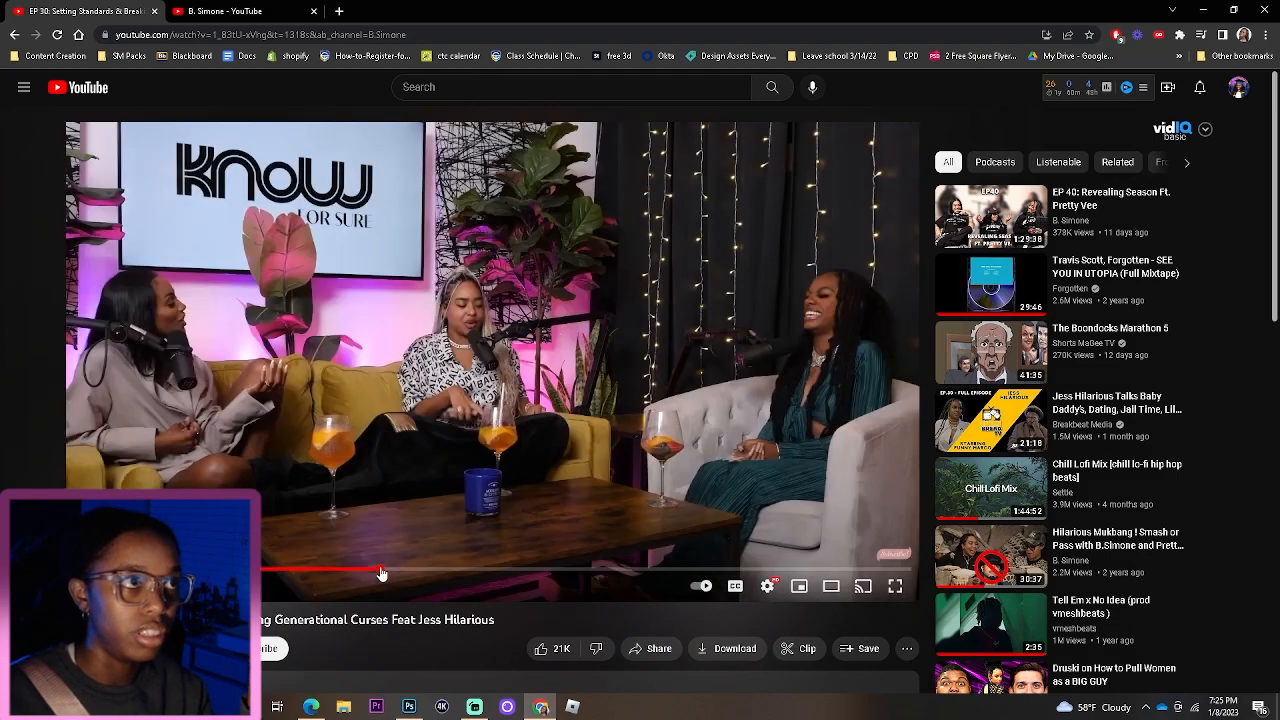
{"action": "left_click", "coordinate": [895, 586]}
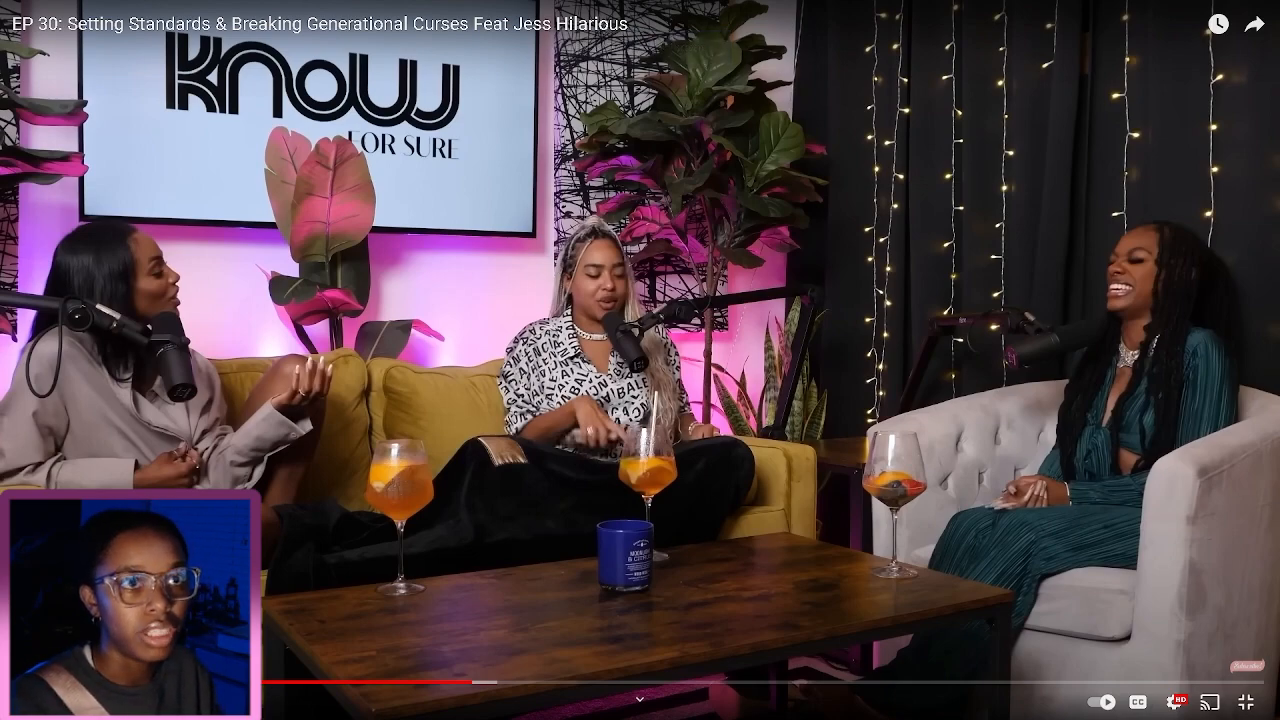
{"action": "key", "text": "Escape"}
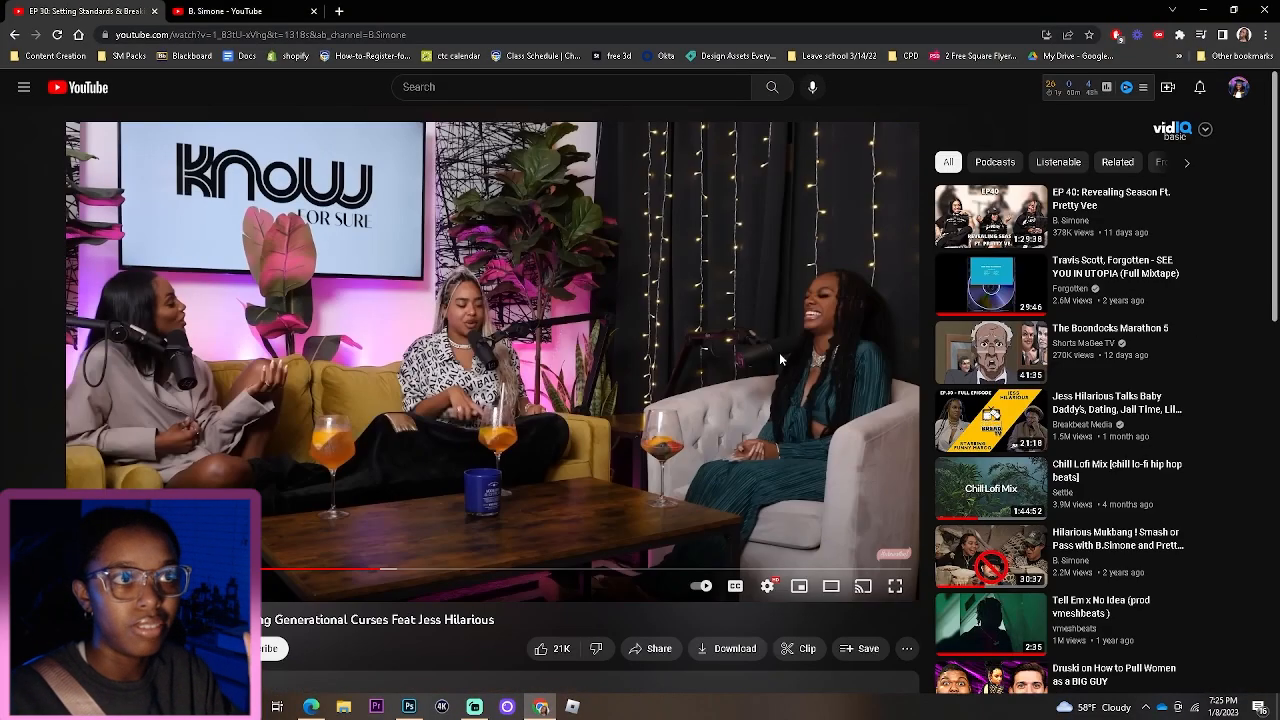
{"action": "double_click", "coordinate": [871, 398]}
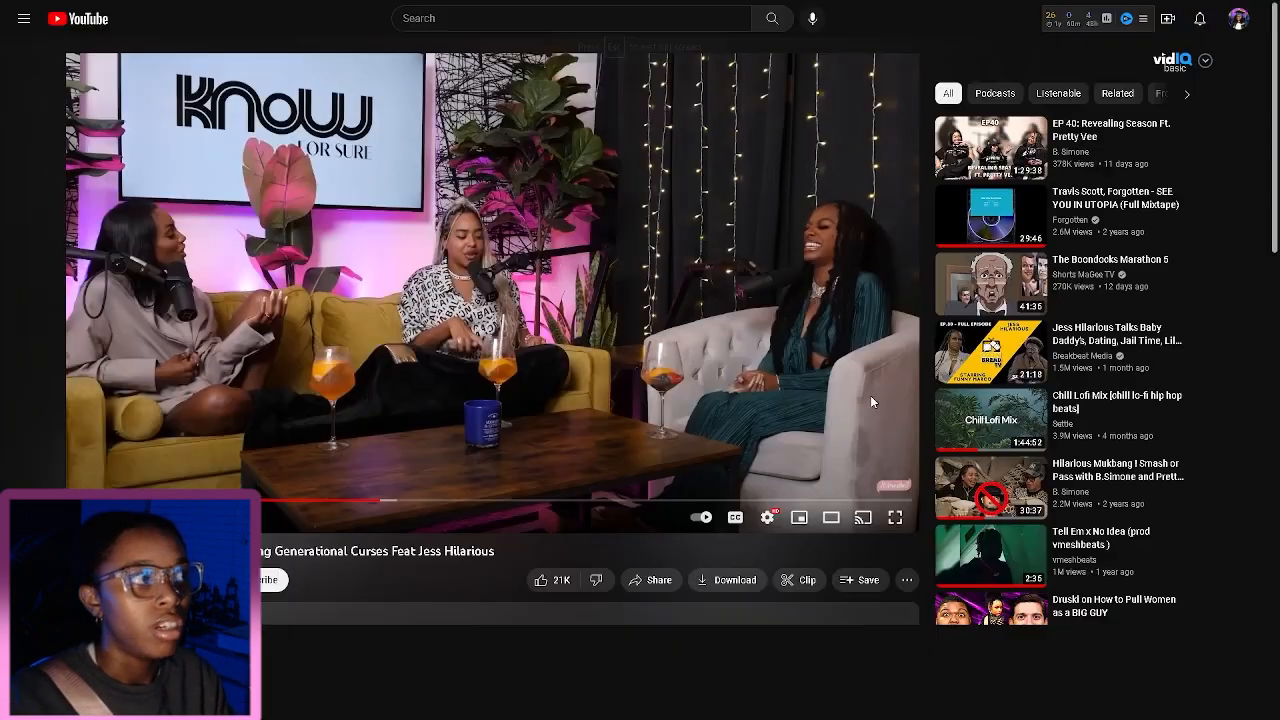
Step: Snip the wide shot of the three women and paste it into the Photoshop document as a new layer
{"action": "key", "text": "super+shift+s"}
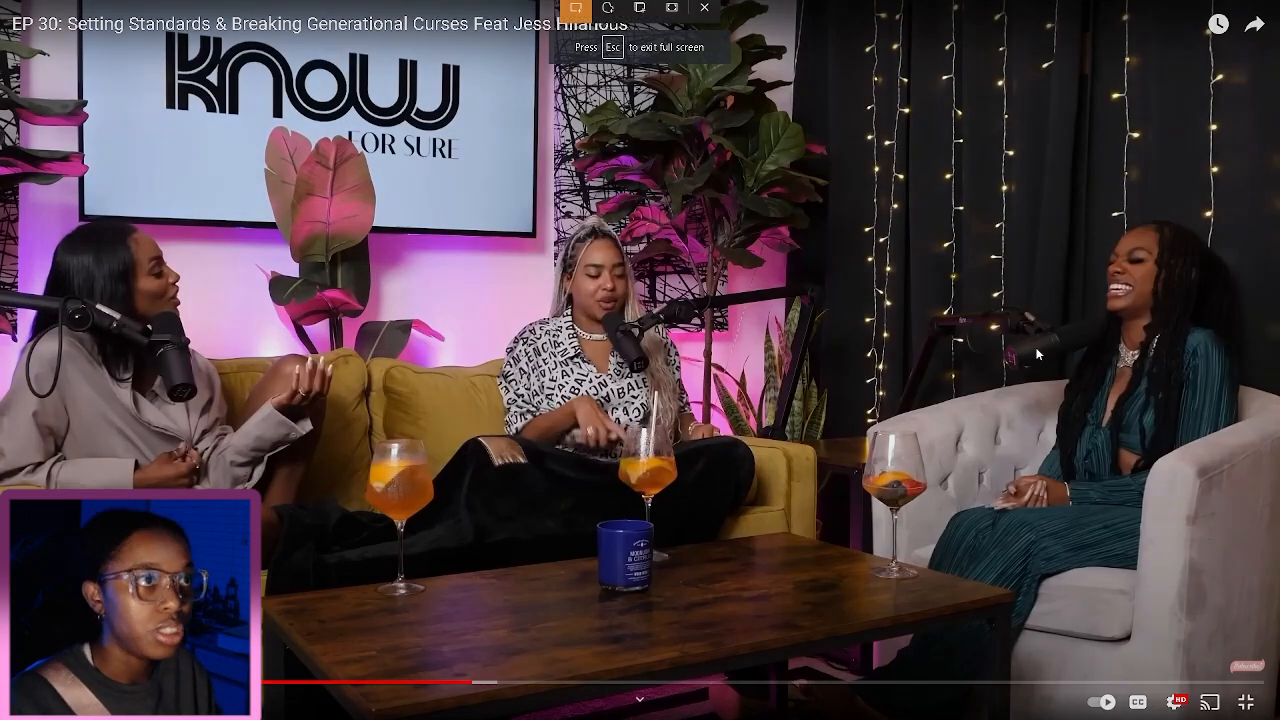
{"action": "left_click_drag", "start_coordinate": [5, 41], "coordinate": [1276, 644]}
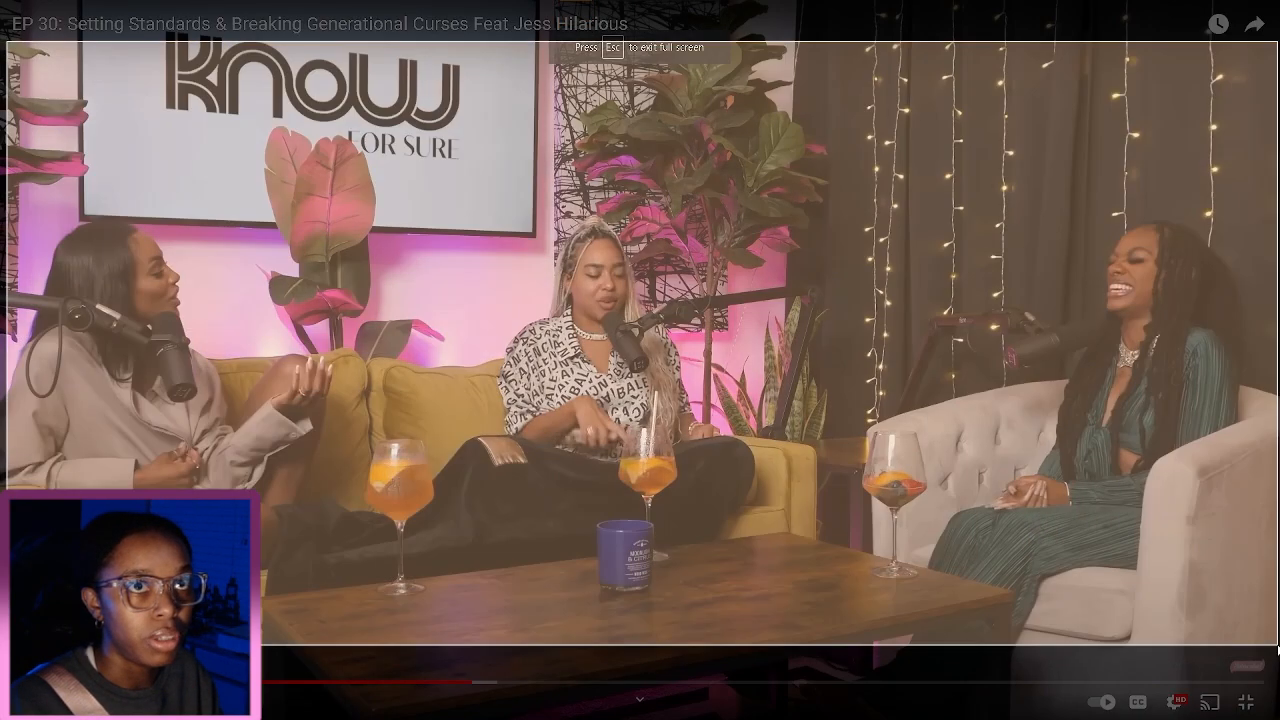
{"action": "key", "text": "Escape"}
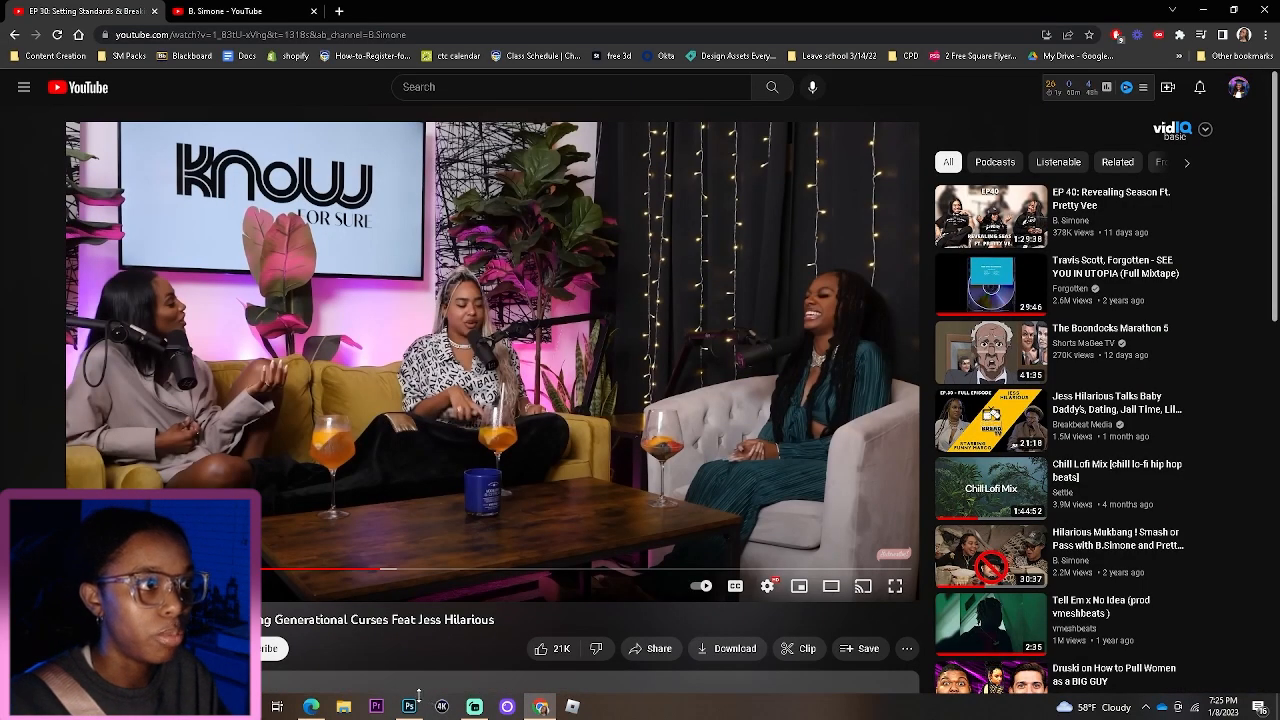
{"action": "left_click", "coordinate": [409, 706]}
{"action": "key", "text": "ctrl+v"}
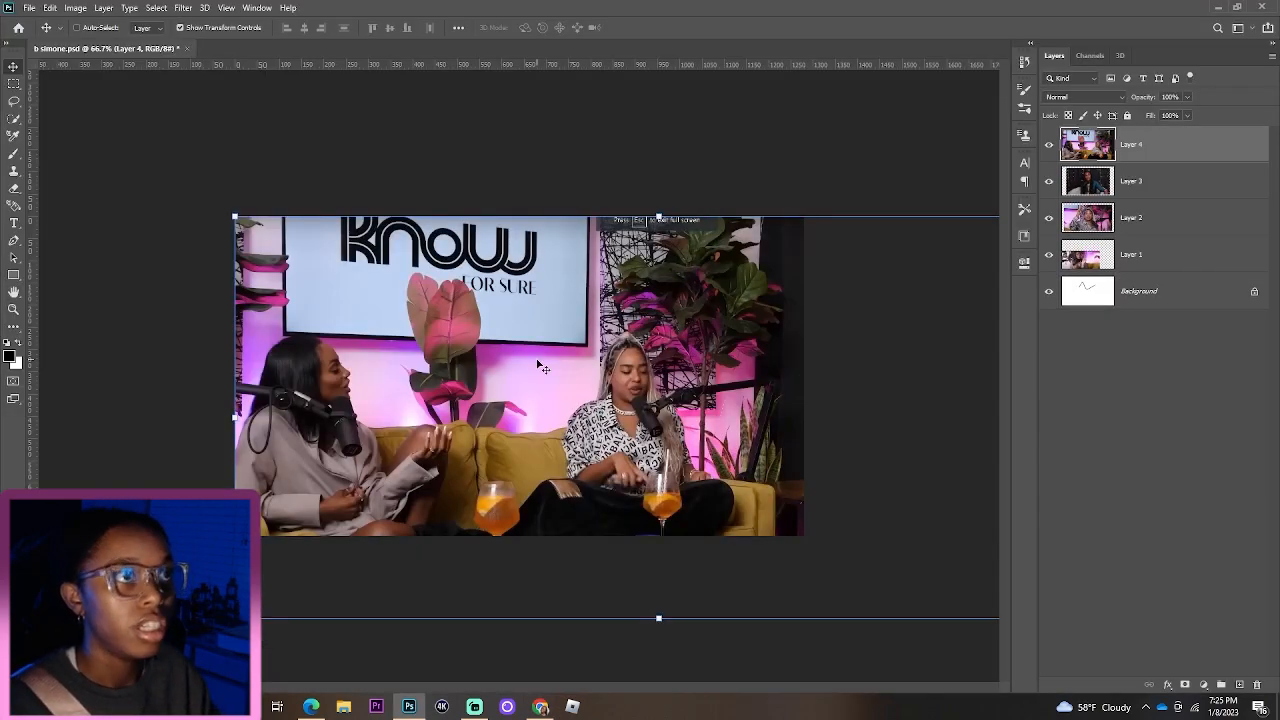
Step: Scale the pasted group shot down to roughly the canvas width and place it over the other frames
{"action": "left_click_drag", "start_coordinate": [655, 619], "coordinate": [657, 485]}
{"action": "left_click_drag", "start_coordinate": [675, 420], "coordinate": [546, 460]}
{"action": "key", "text": "Return"}
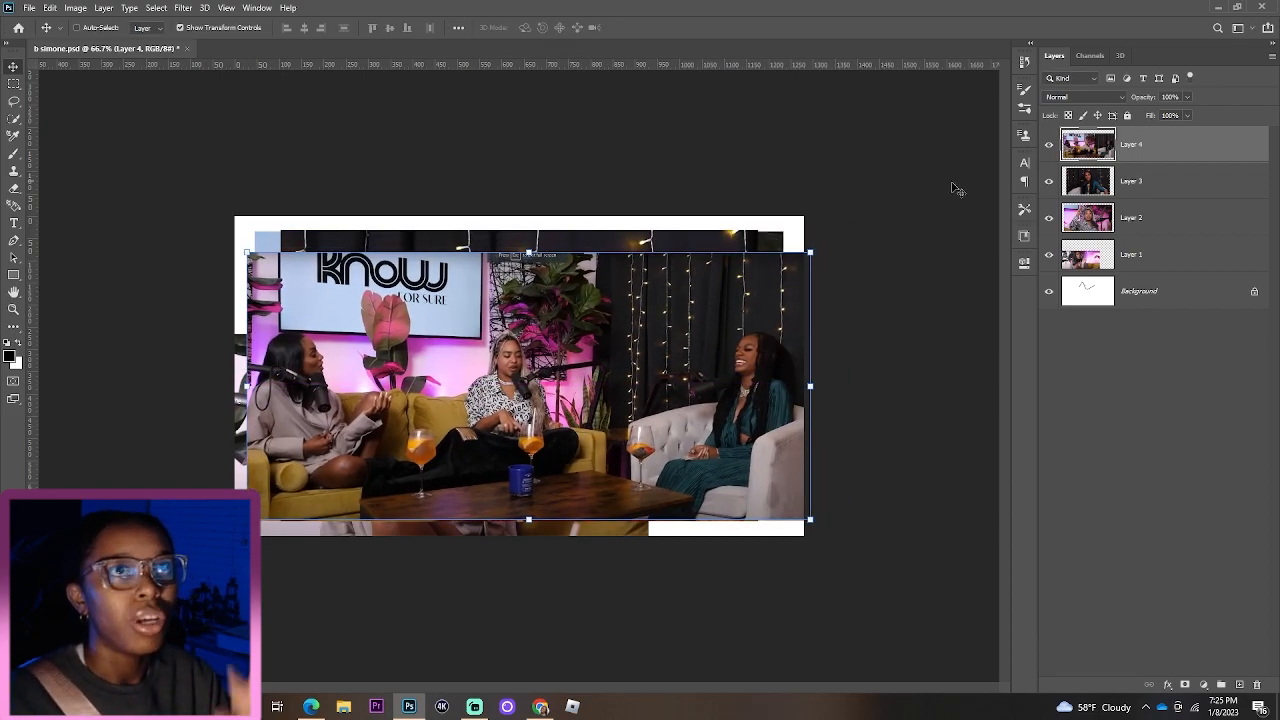
{"action": "mouse_move", "coordinate": [690, 411]}
{"action": "left_mouse_down"}
{"action": "mouse_move", "coordinate": [650, 424]}
{"action": "mouse_move", "coordinate": [721, 440]}
{"action": "mouse_move", "coordinate": [705, 424]}
{"action": "left_mouse_up"}
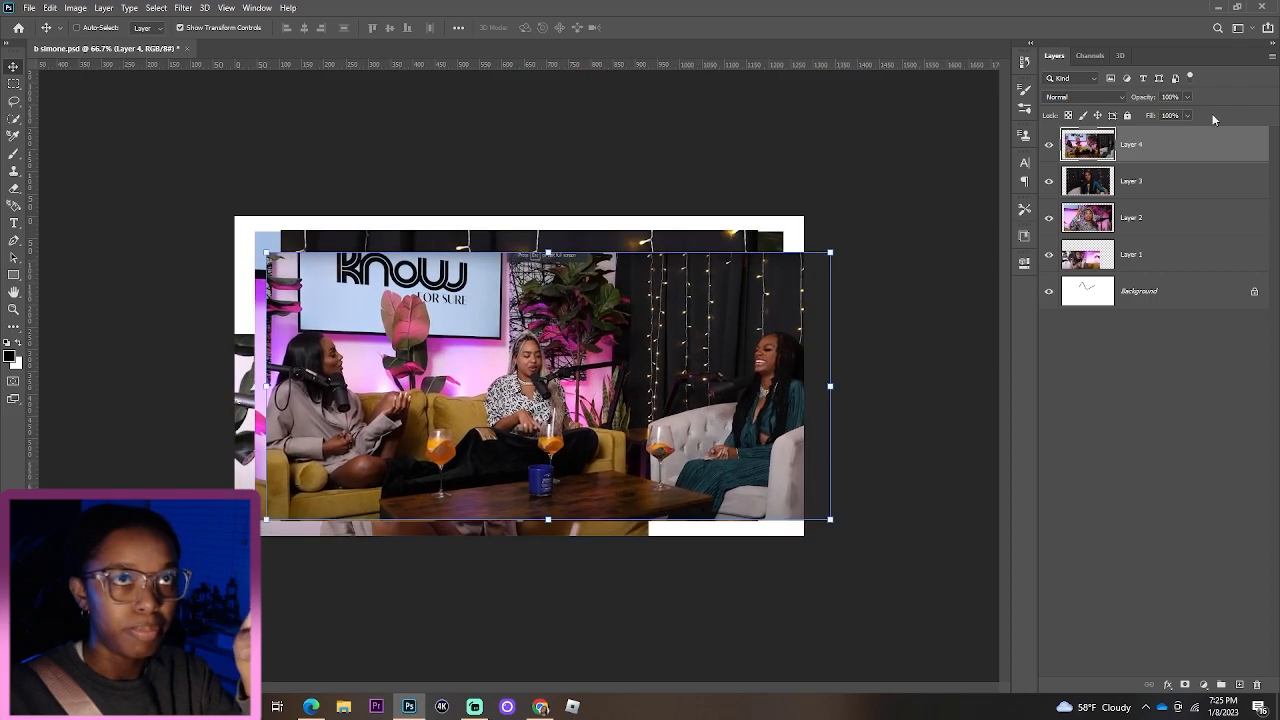
Step: Move the group shot layer below the three portrait layers and delete the Background layer
{"action": "left_click_drag", "start_coordinate": [1205, 144], "coordinate": [1194, 270]}
{"action": "left_click", "coordinate": [1185, 296]}
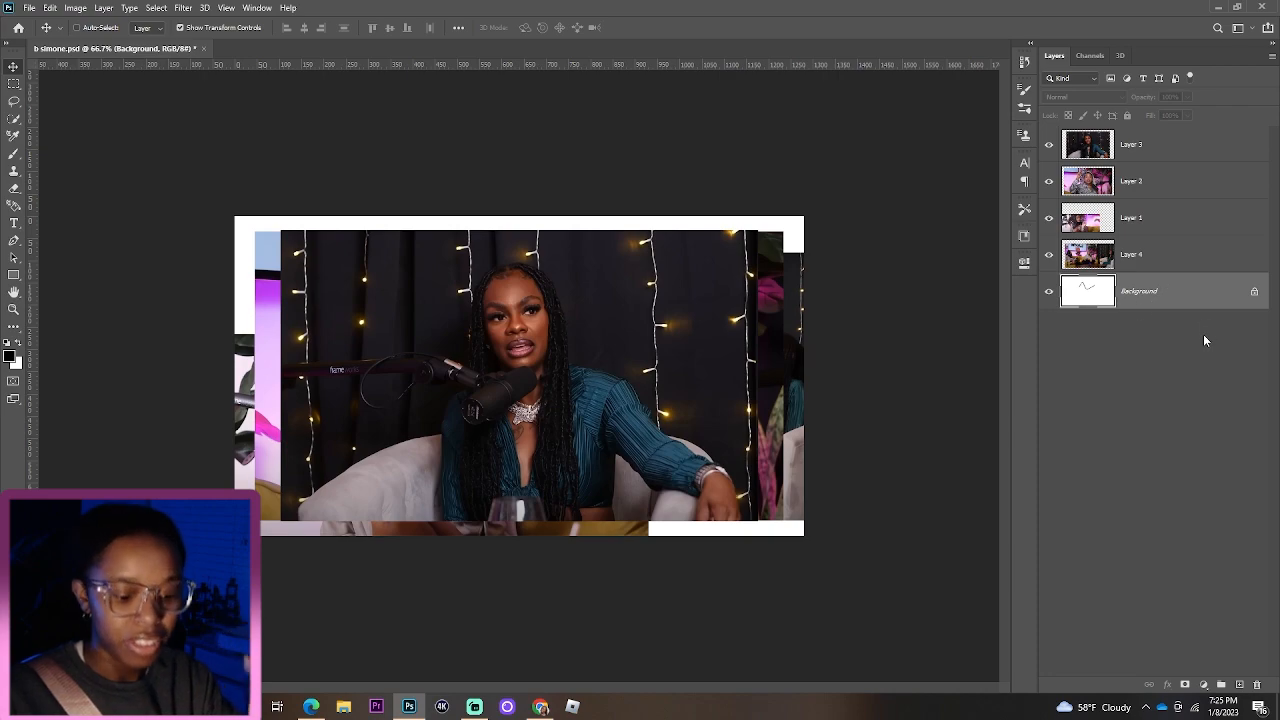
{"action": "key", "text": "Delete"}
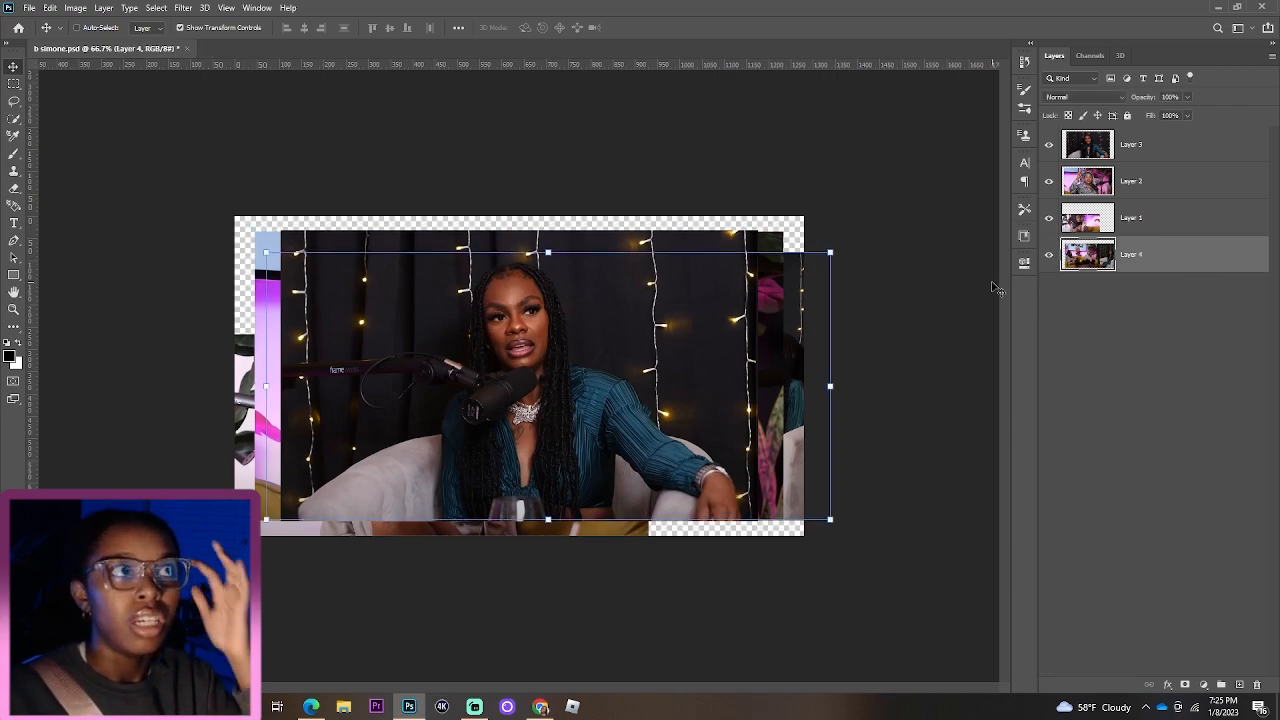
Step: Hide Layer 3, Layer 2 and Layer 1 so only the group shot is shown
{"action": "left_click", "coordinate": [1049, 146]}
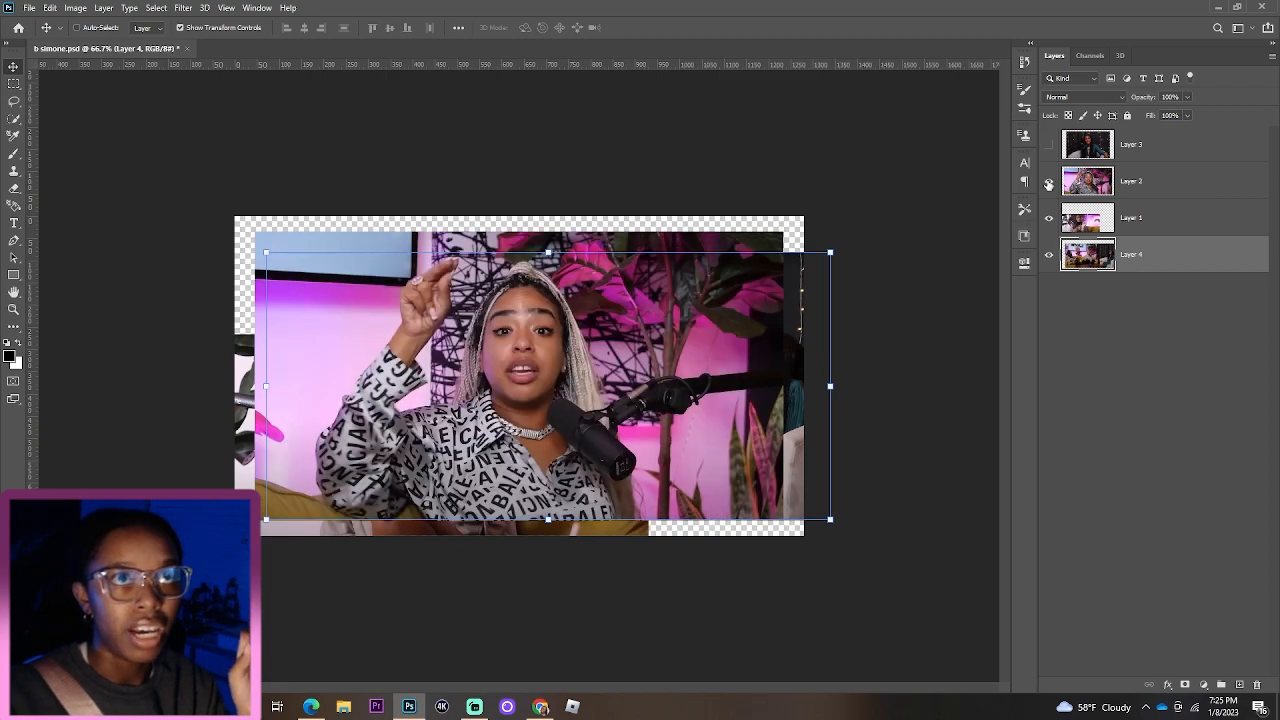
{"action": "left_click", "coordinate": [1049, 182]}
{"action": "left_click", "coordinate": [1049, 219]}
Step: Centre the group shot and resize it to fill the canvas height, compressing its width to the canvas edges
{"action": "left_click_drag", "start_coordinate": [445, 475], "coordinate": [414, 464]}
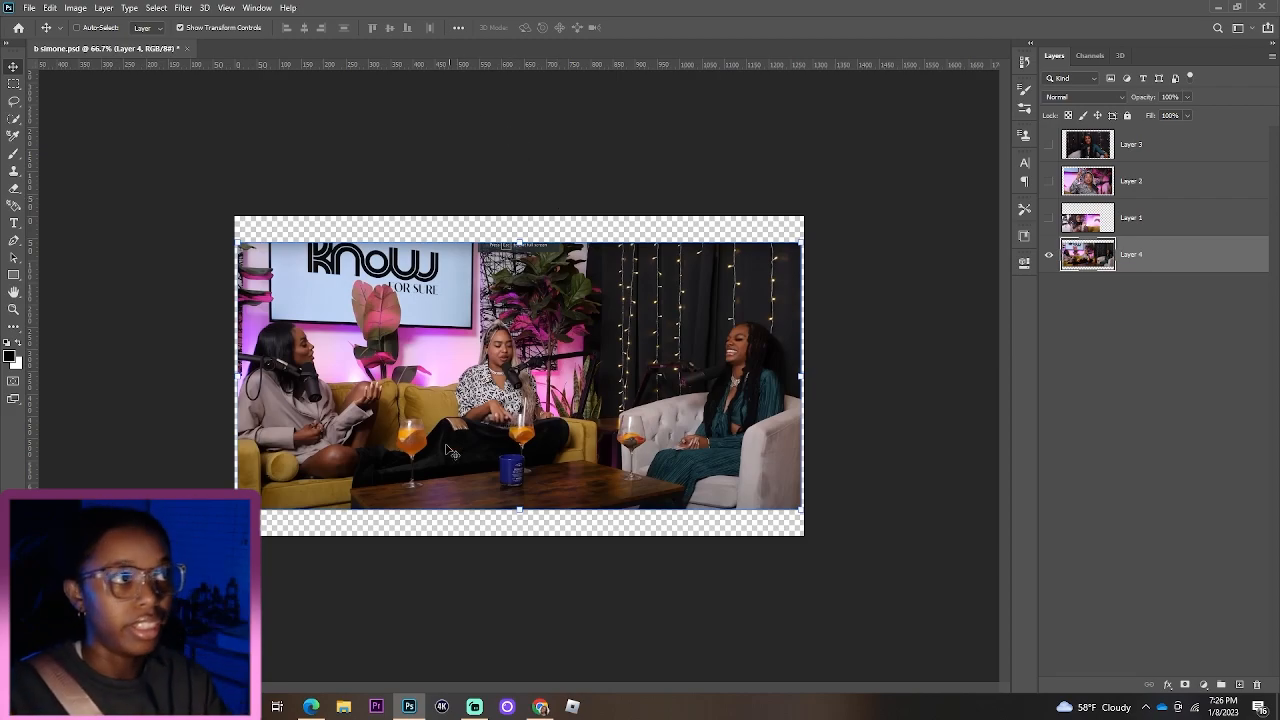
{"action": "left_click_drag", "start_coordinate": [518, 510], "coordinate": [519, 535]}
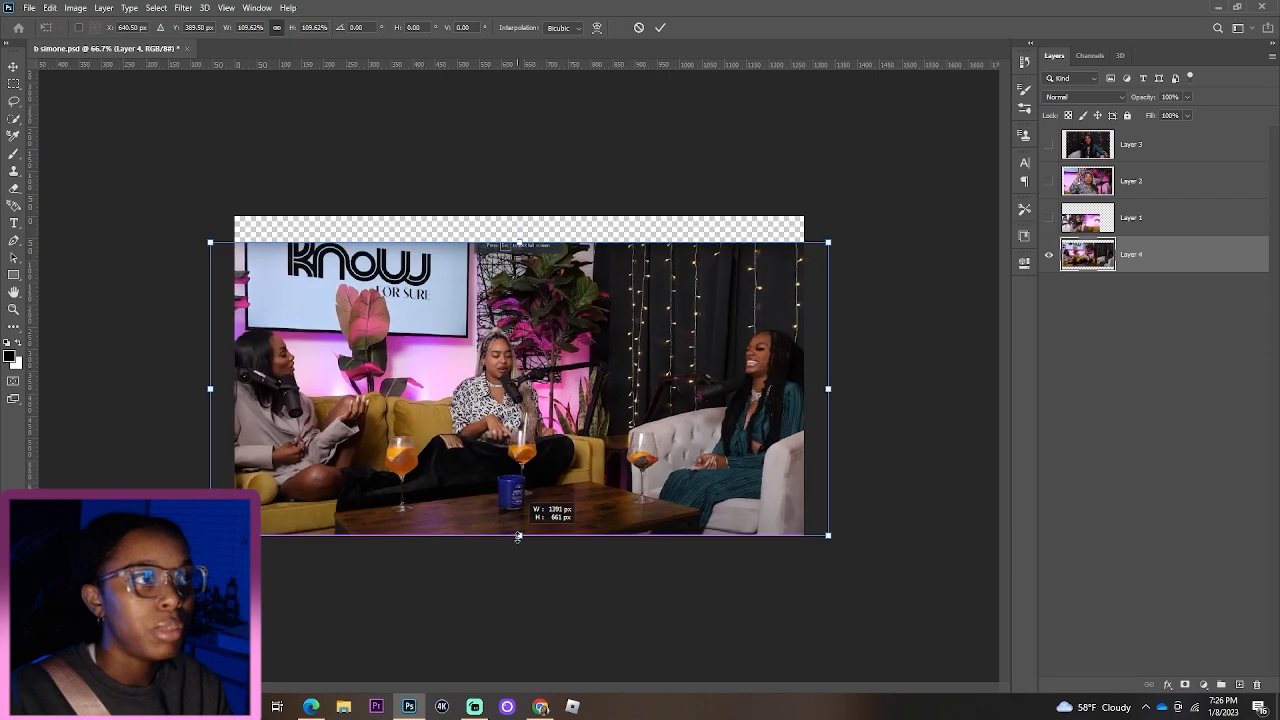
{"action": "left_click_drag", "start_coordinate": [517, 243], "coordinate": [518, 216]}
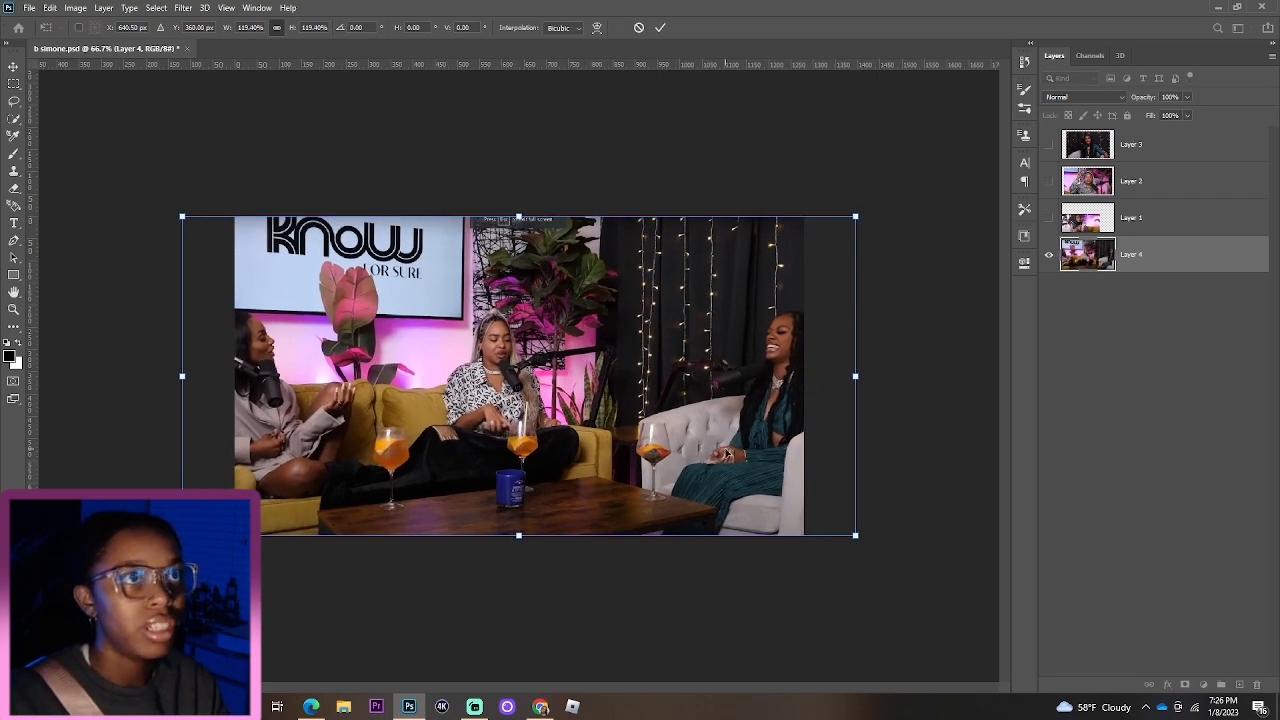
{"action": "key", "text": "Return"}
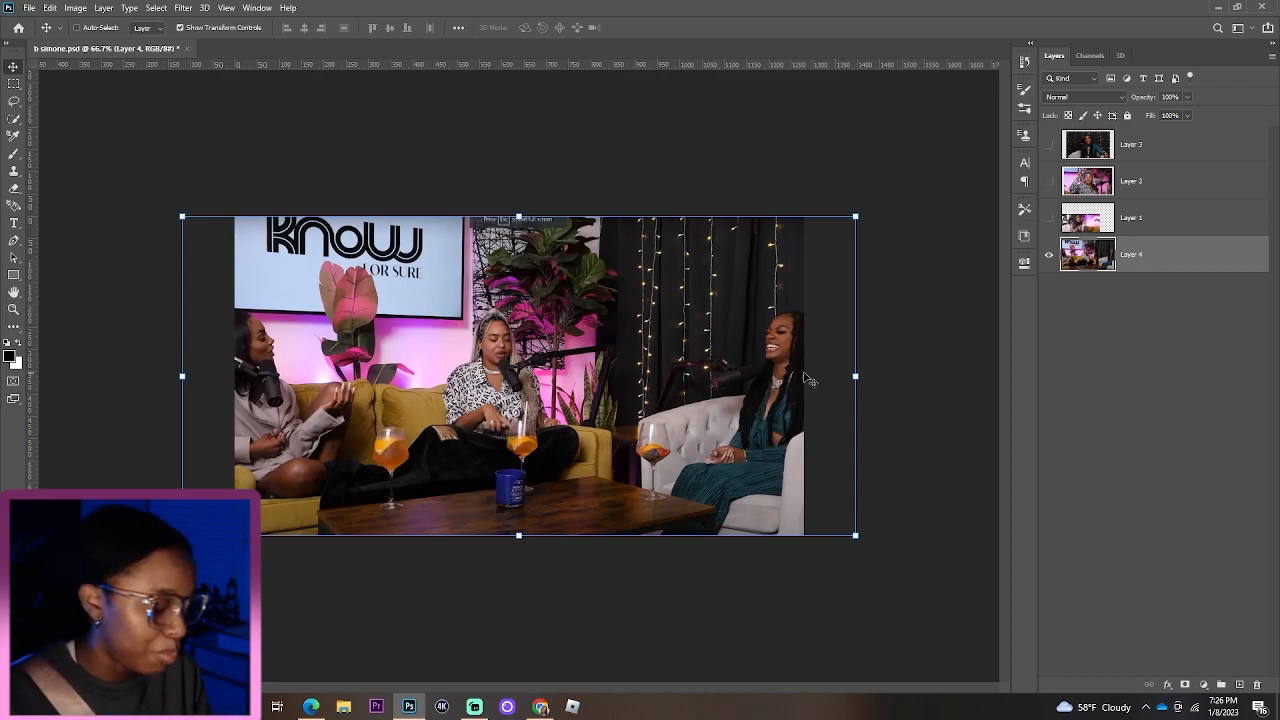
{"action": "left_click_drag", "start_coordinate": [856, 376], "coordinate": [804, 377]}
{"action": "left_click_drag", "start_coordinate": [183, 376], "coordinate": [234, 376]}
{"action": "key", "text": "Return"}
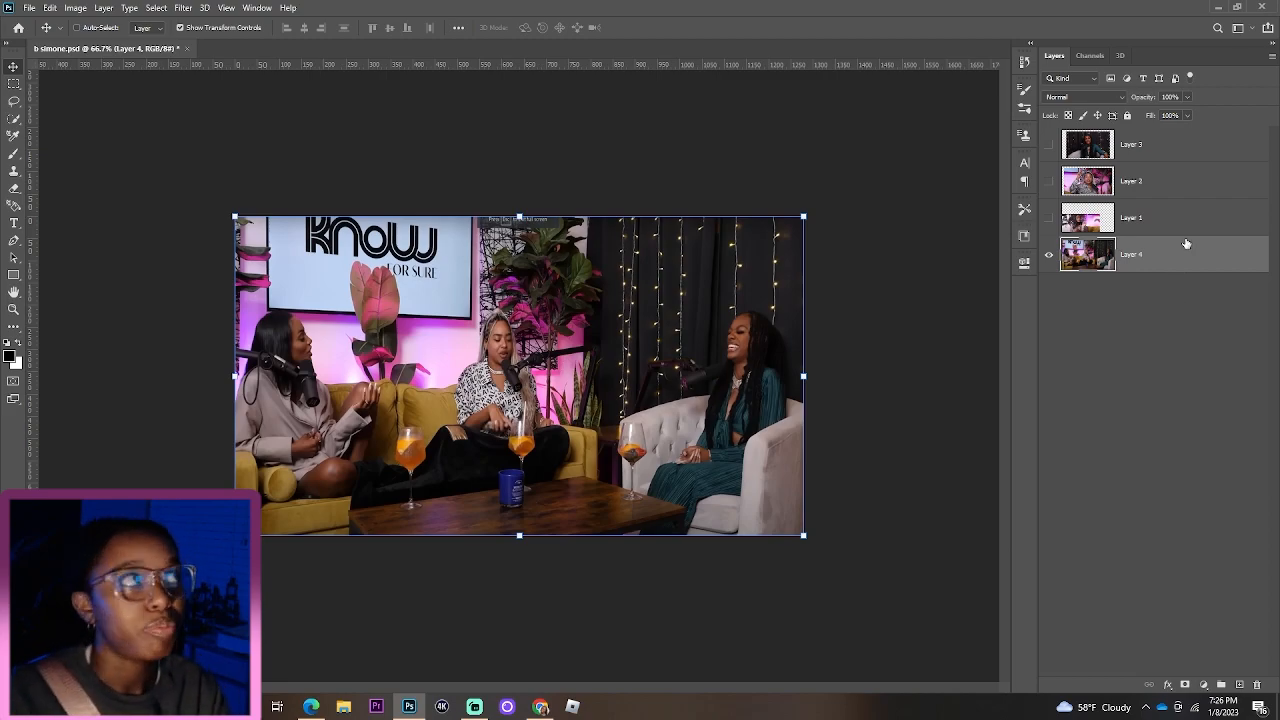
Step: Save the document and convert the group shot layer to a smart object
{"action": "key", "text": "ctrl"}
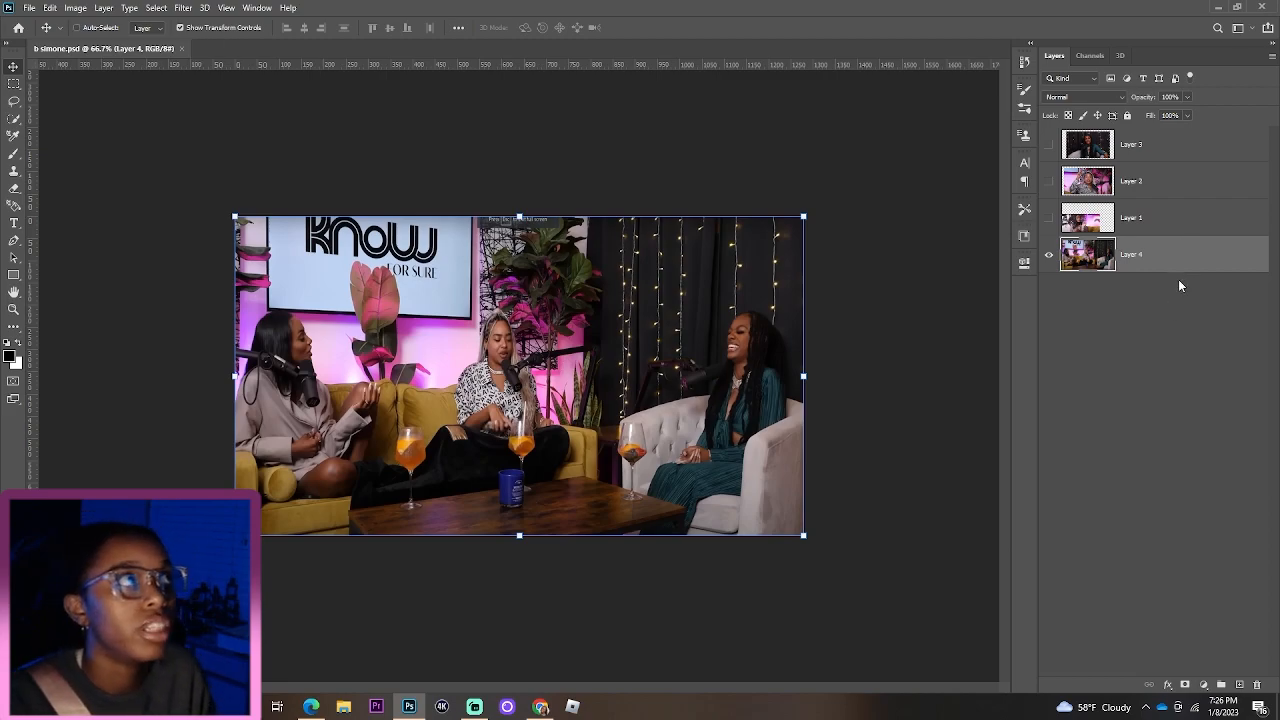
{"action": "right_click", "coordinate": [1183, 269]}
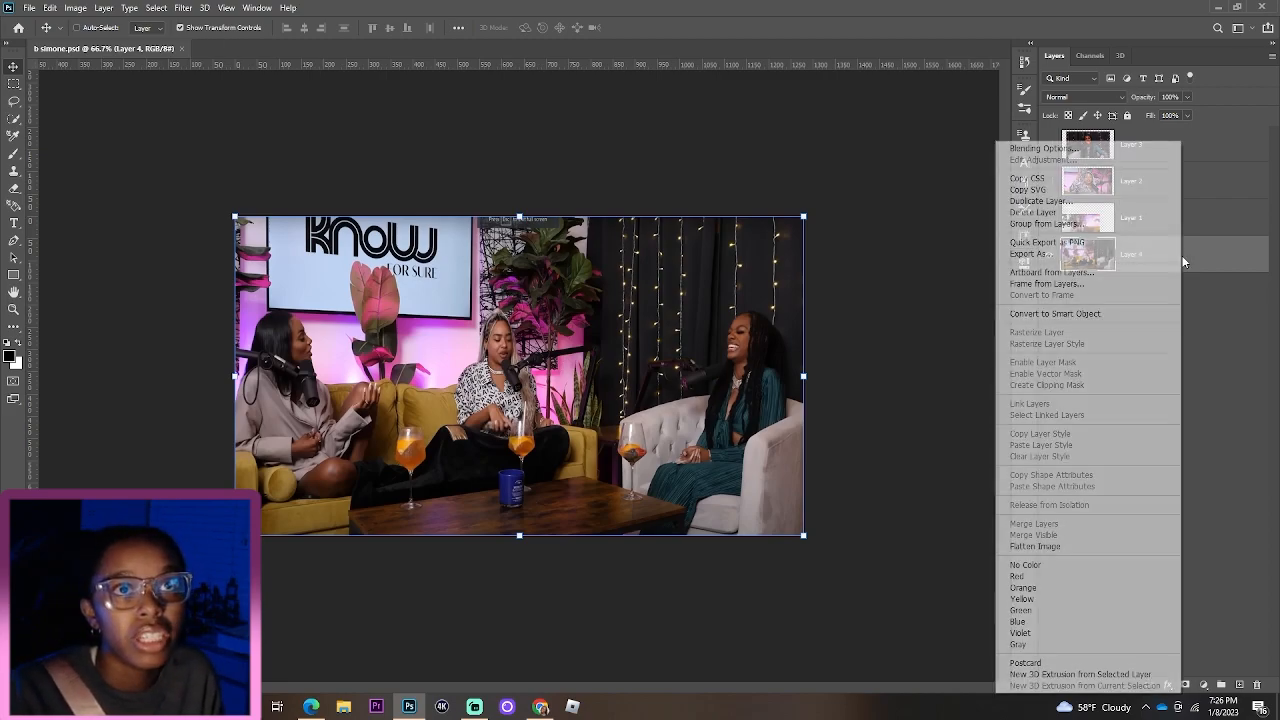
{"action": "left_click", "coordinate": [1079, 314]}
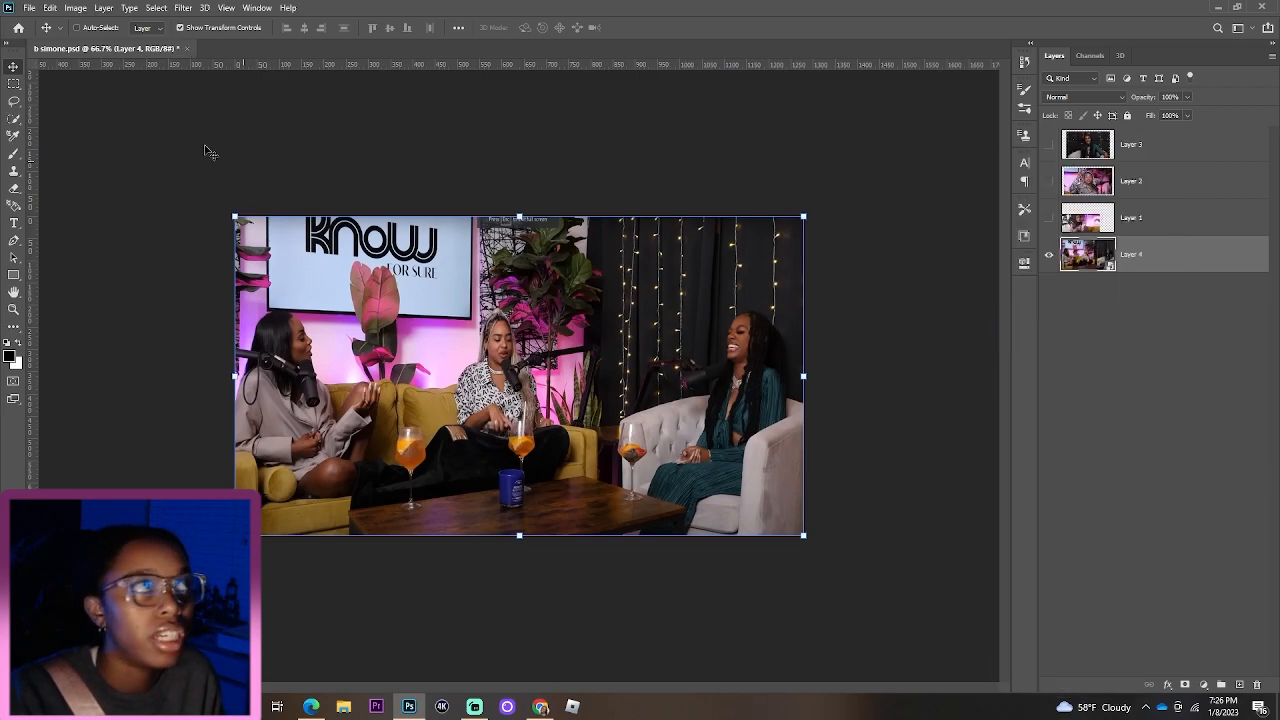
Step: Apply a Gaussian Blur with a 9.0 pixel radius to the group shot smart object
{"action": "left_click", "coordinate": [186, 8]}
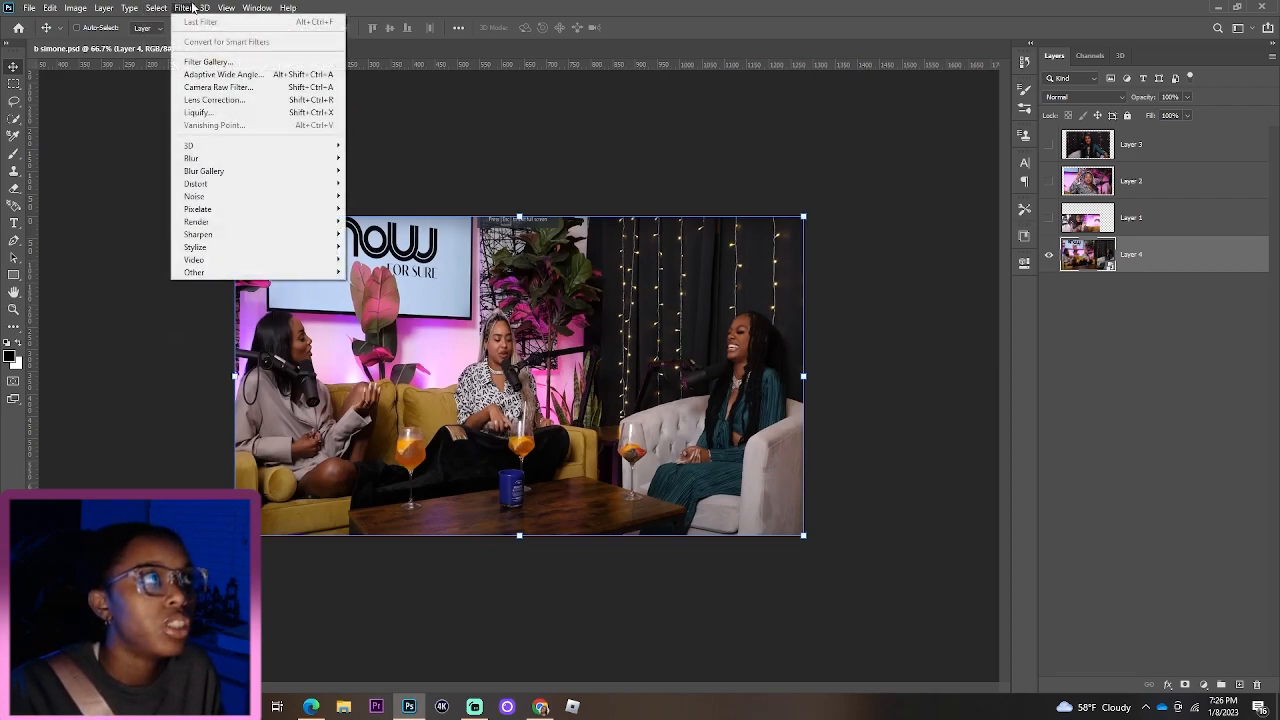
{"action": "mouse_move", "coordinate": [275, 160]}
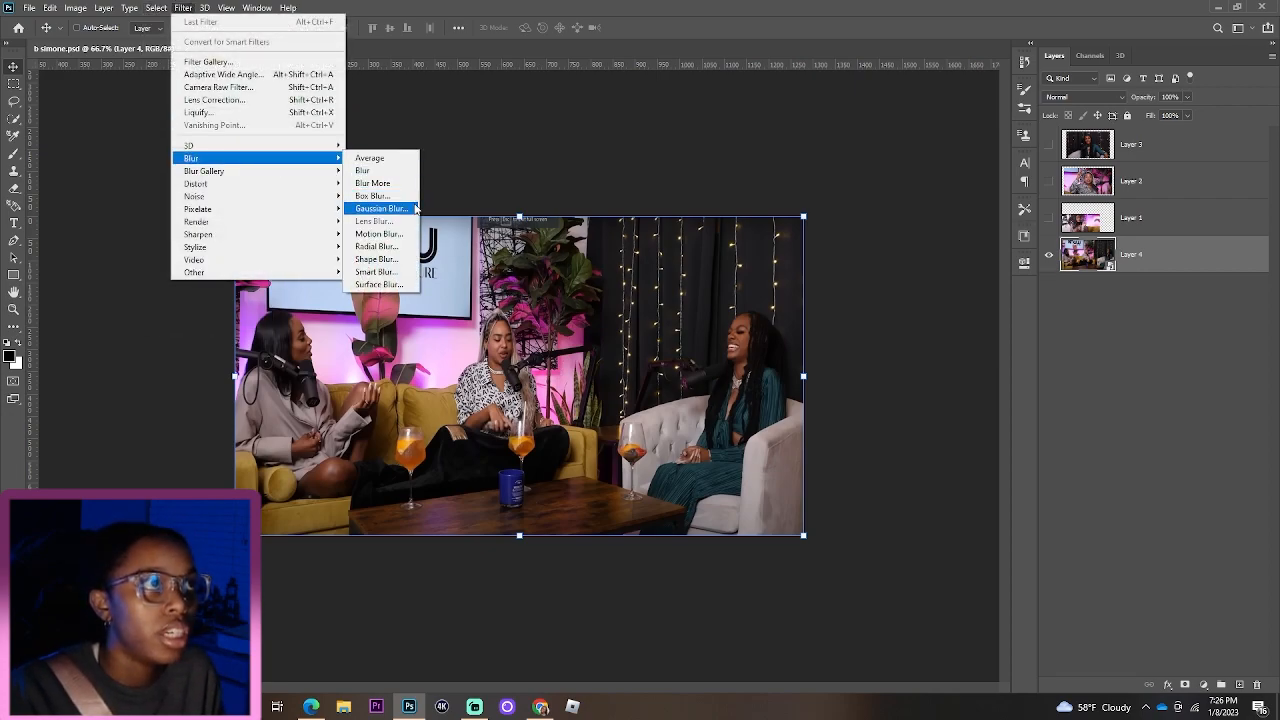
{"action": "left_click", "coordinate": [378, 207]}
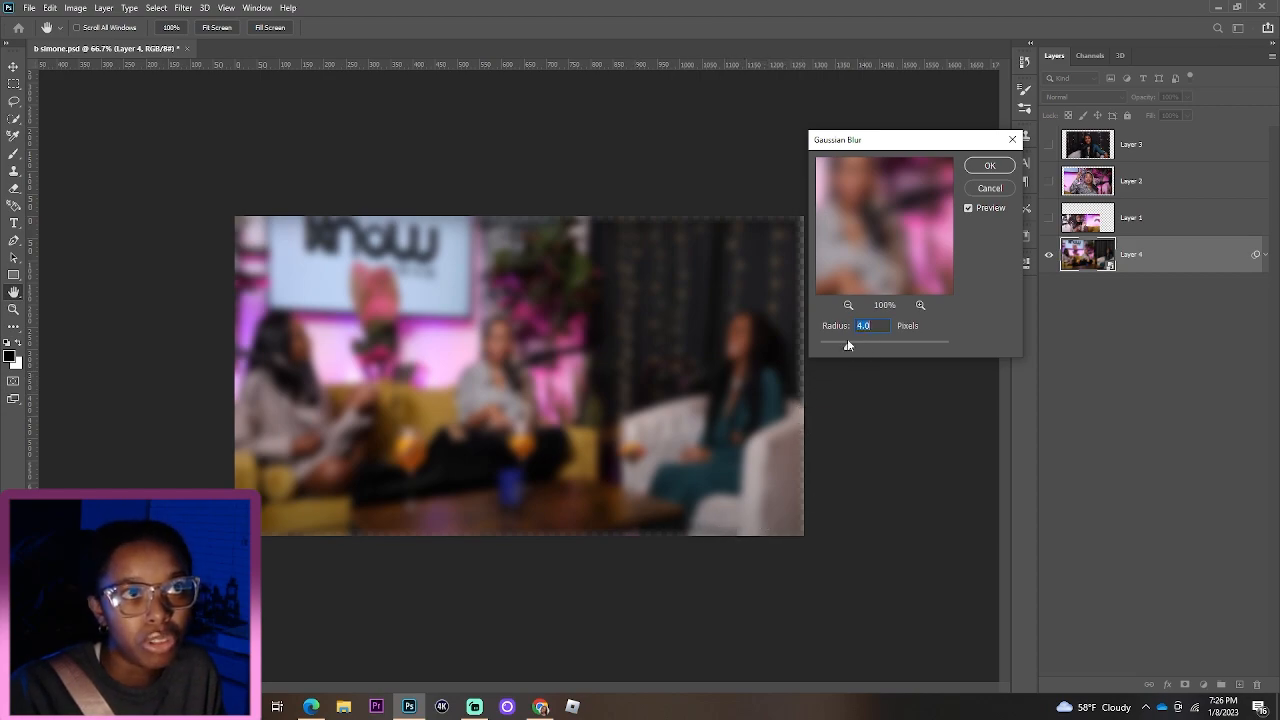
{"action": "left_click_drag", "start_coordinate": [847, 343], "coordinate": [833, 343]}
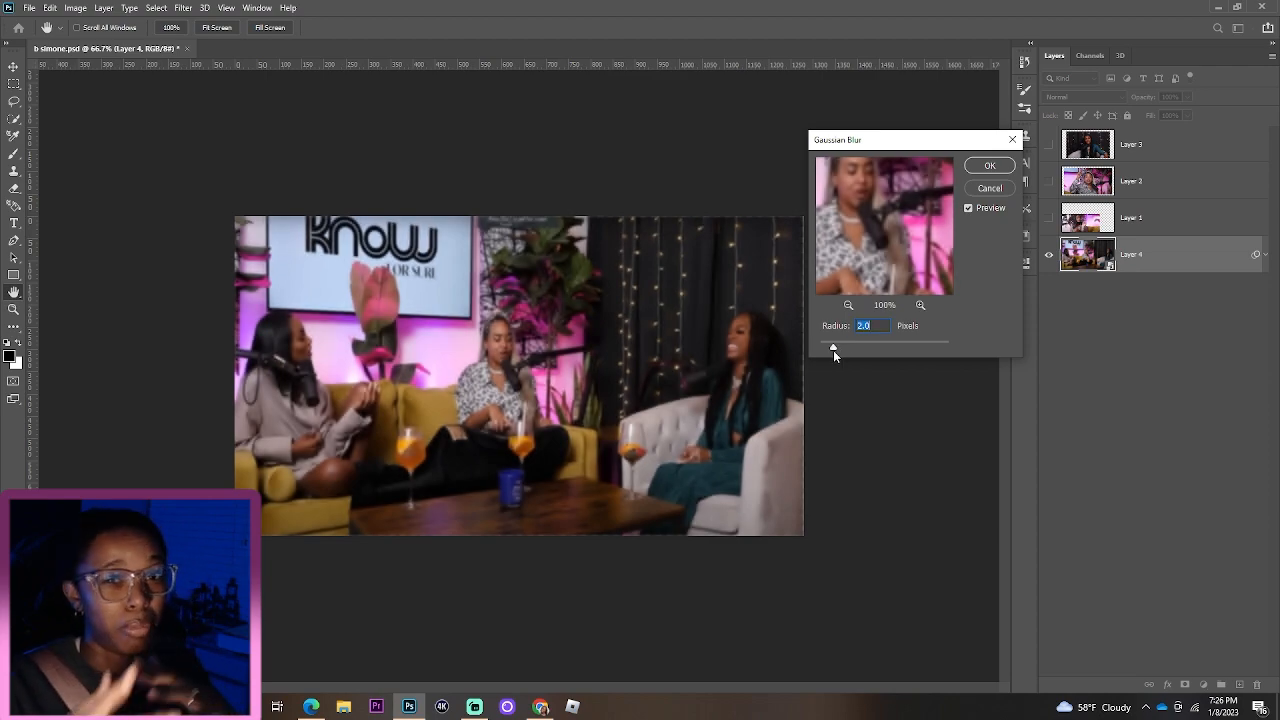
{"action": "left_click", "coordinate": [911, 343]}
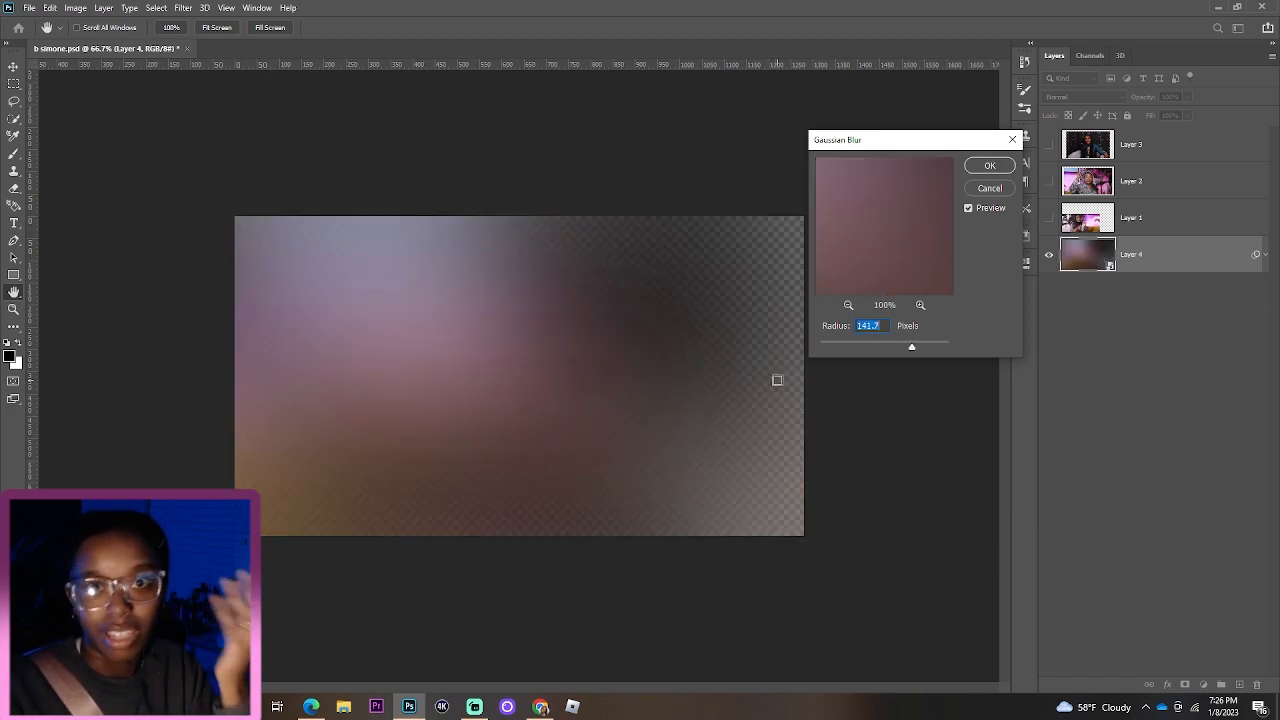
{"action": "left_click", "coordinate": [868, 343]}
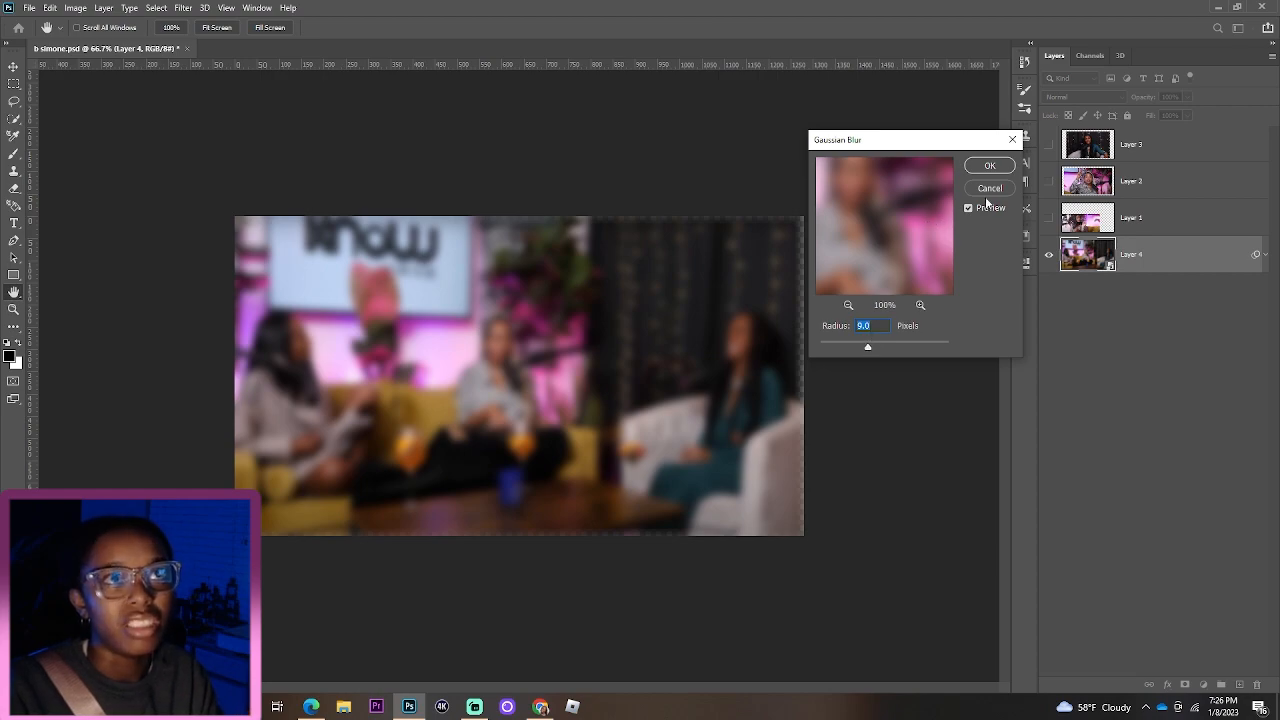
{"action": "left_click", "coordinate": [989, 166]}
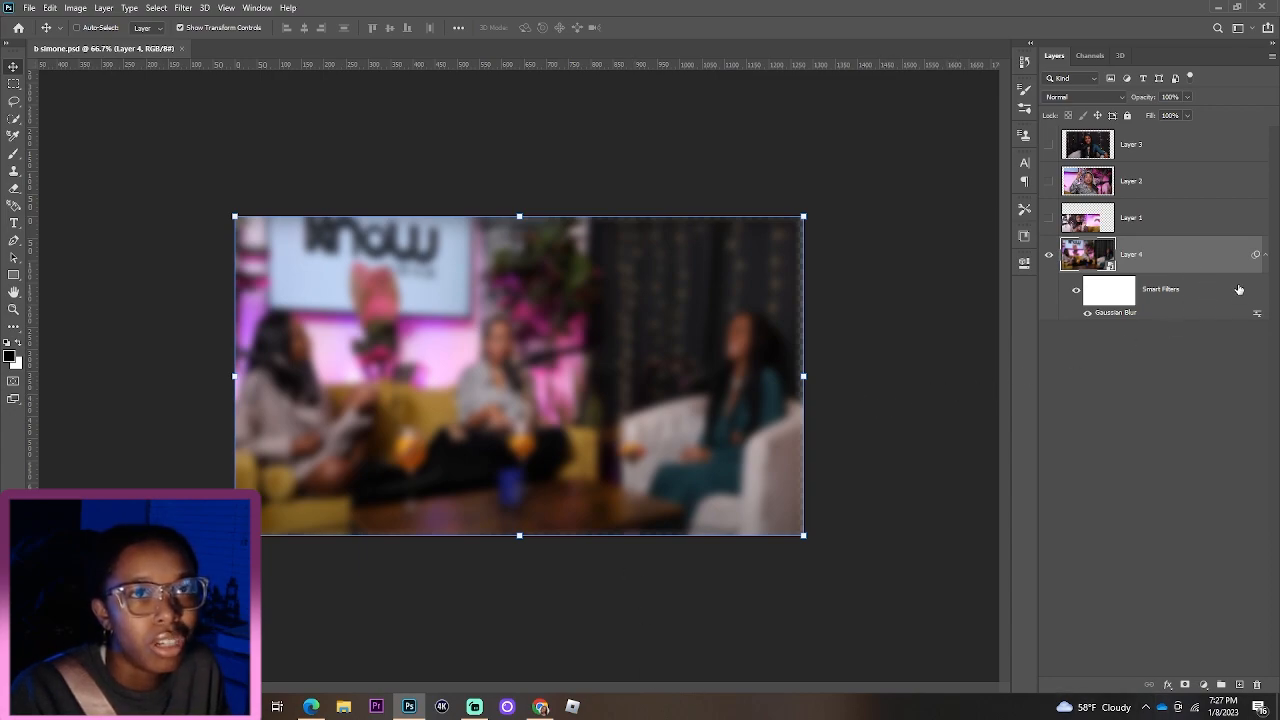
Step: Add a black (000000) Solid Color fill layer and move it beneath the group shot layer
{"action": "left_click", "coordinate": [1205, 684]}
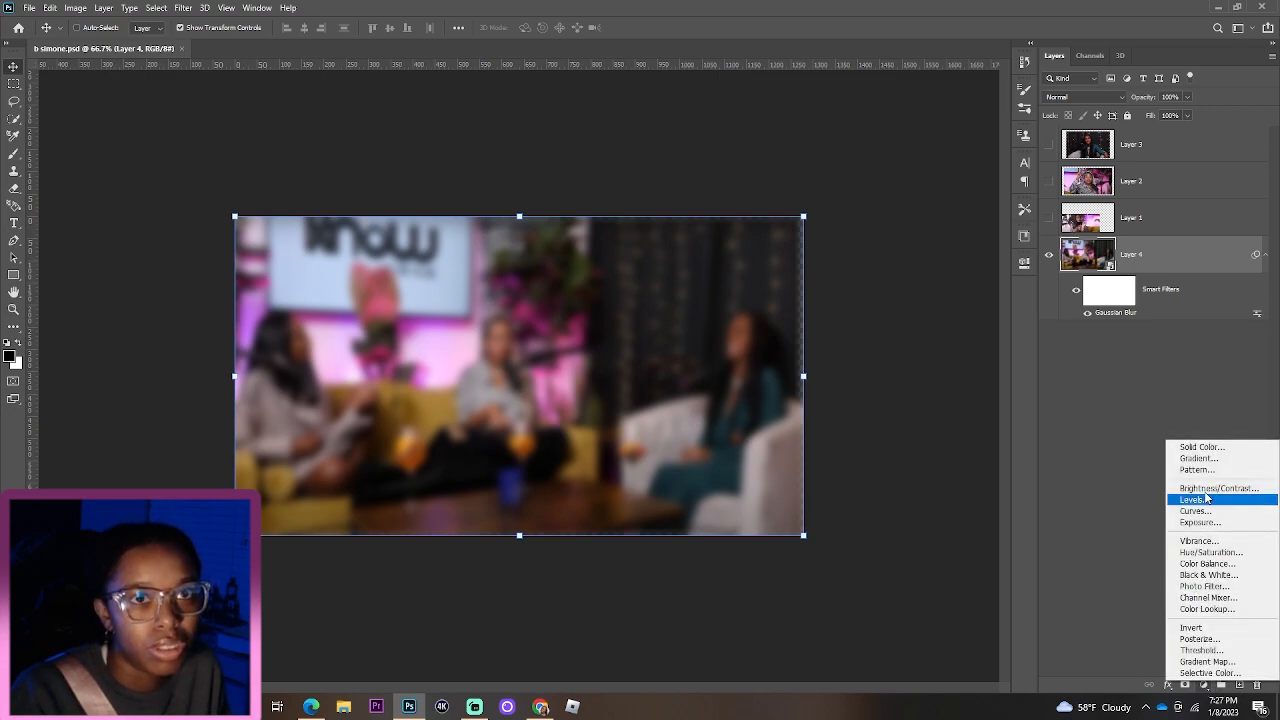
{"action": "left_click", "coordinate": [1205, 447]}
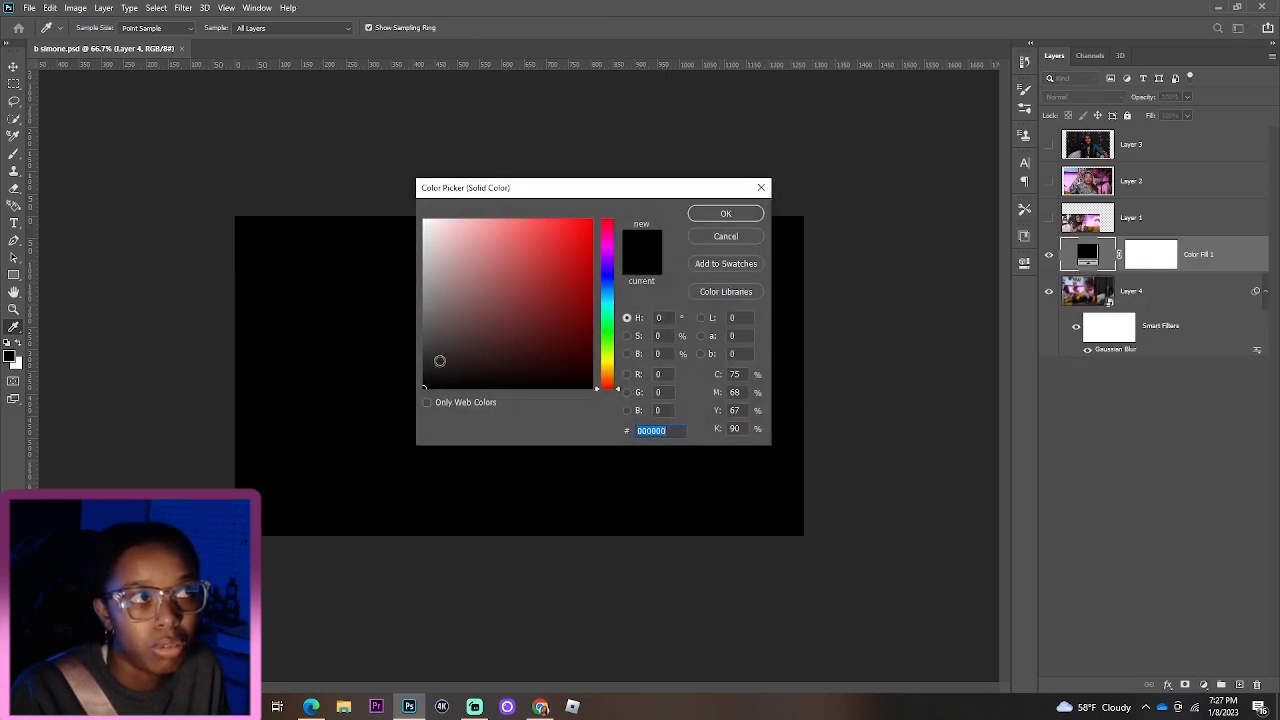
{"action": "left_click", "coordinate": [437, 361]}
{"action": "left_click", "coordinate": [436, 366]}
{"action": "left_click_drag", "start_coordinate": [436, 372], "coordinate": [403, 397]}
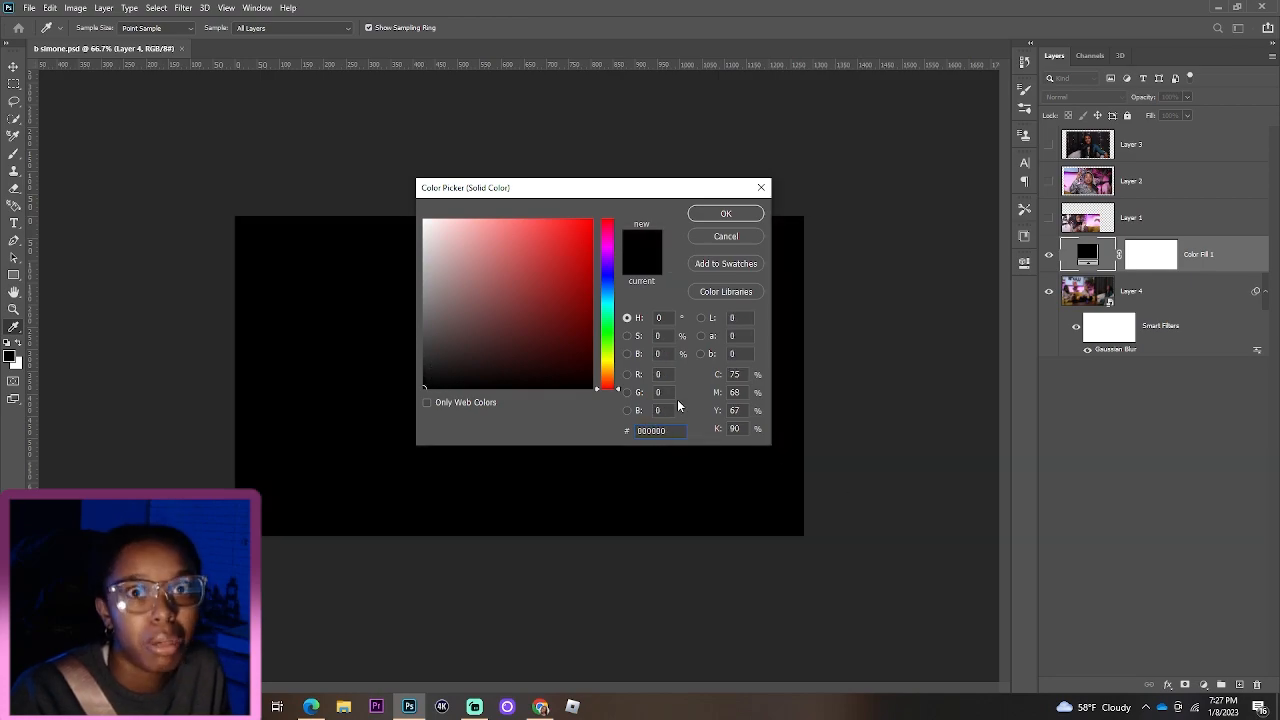
{"action": "left_click", "coordinate": [730, 214]}
{"action": "left_click_drag", "start_coordinate": [1232, 272], "coordinate": [1224, 375]}
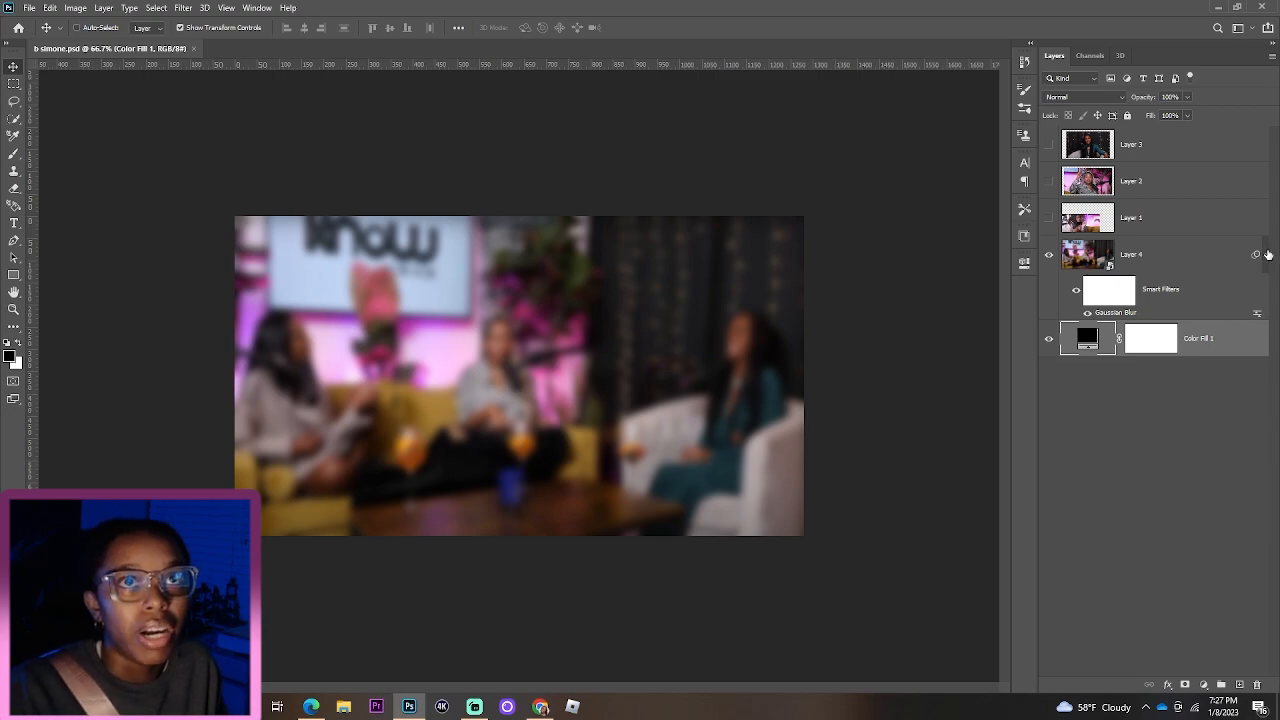
Step: Show Layer 1, scale it to 87.60% and place it in the canvas's lower-left corner, overhanging the left edge
{"action": "left_click", "coordinate": [1267, 254]}
{"action": "left_click", "coordinate": [1093, 211]}
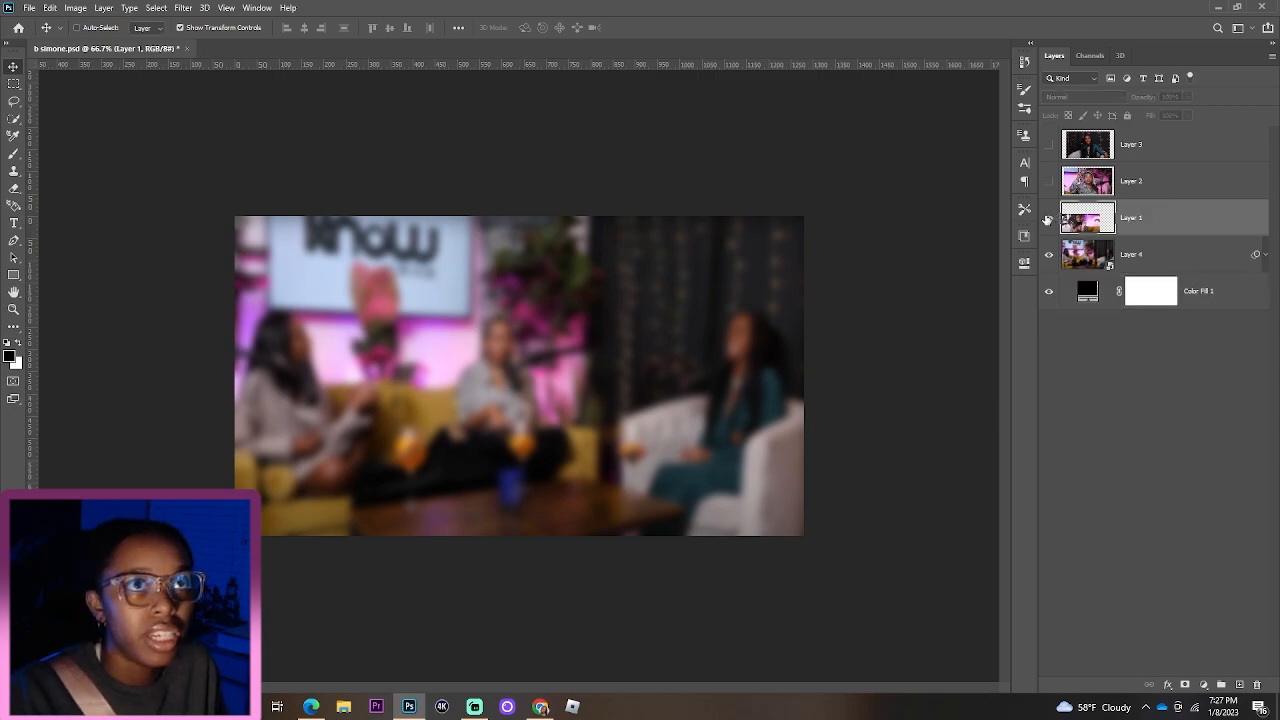
{"action": "left_click", "coordinate": [1048, 218]}
{"action": "left_click_drag", "start_coordinate": [398, 472], "coordinate": [356, 471]}
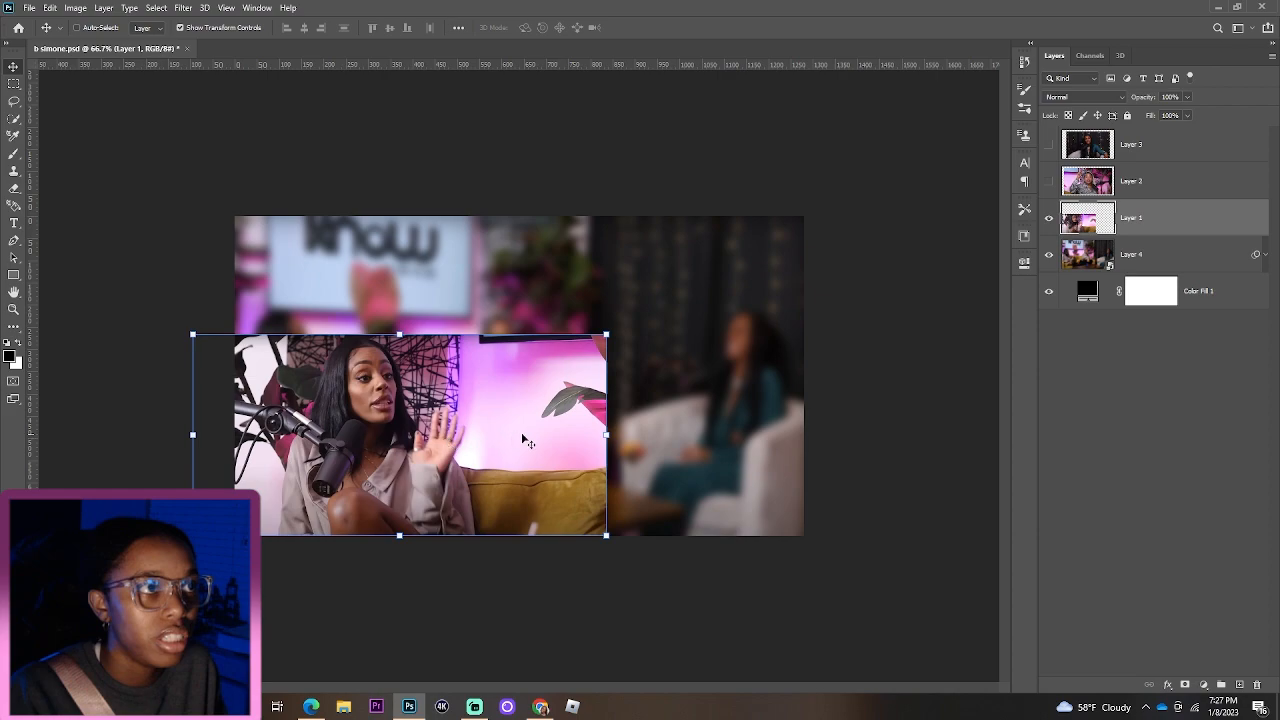
{"action": "left_click_drag", "start_coordinate": [606, 436], "coordinate": [555, 435]}
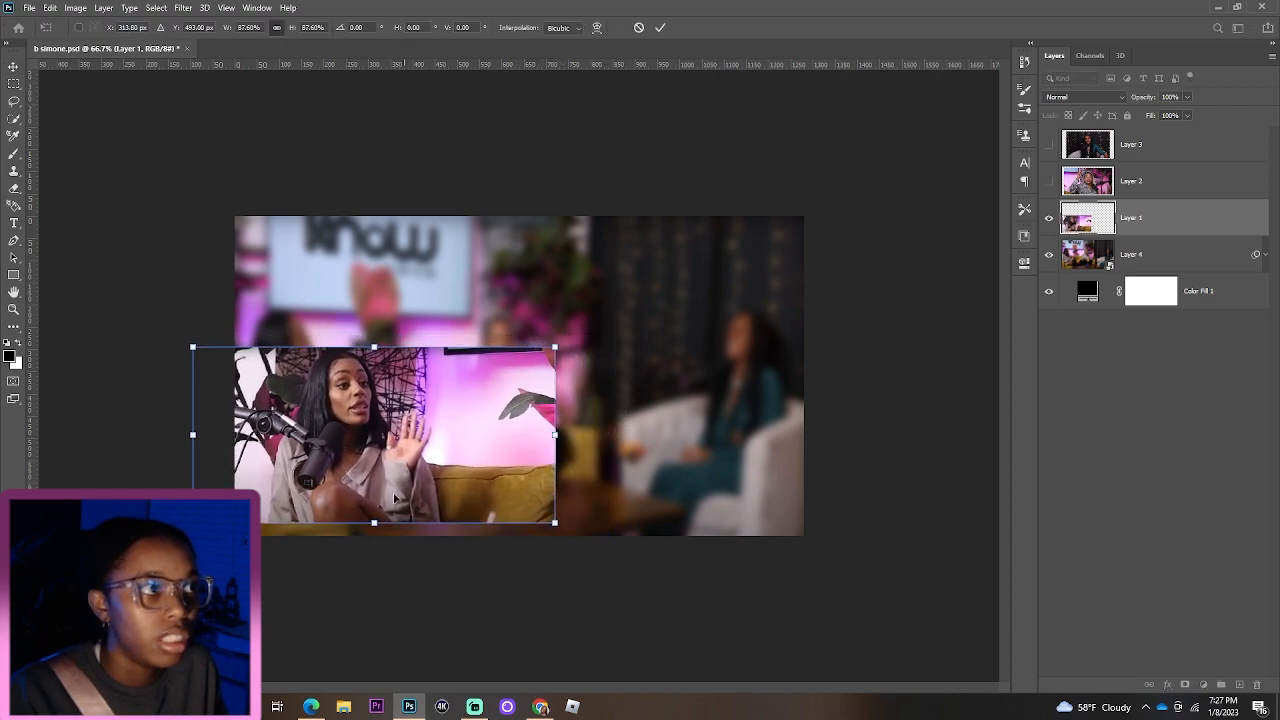
{"action": "left_click_drag", "start_coordinate": [345, 488], "coordinate": [335, 500]}
Step: Show Layer 2, scale it to 66.47% and align it with the canvas's bottom edge, overhanging the right edge
{"action": "left_click", "coordinate": [1048, 181]}
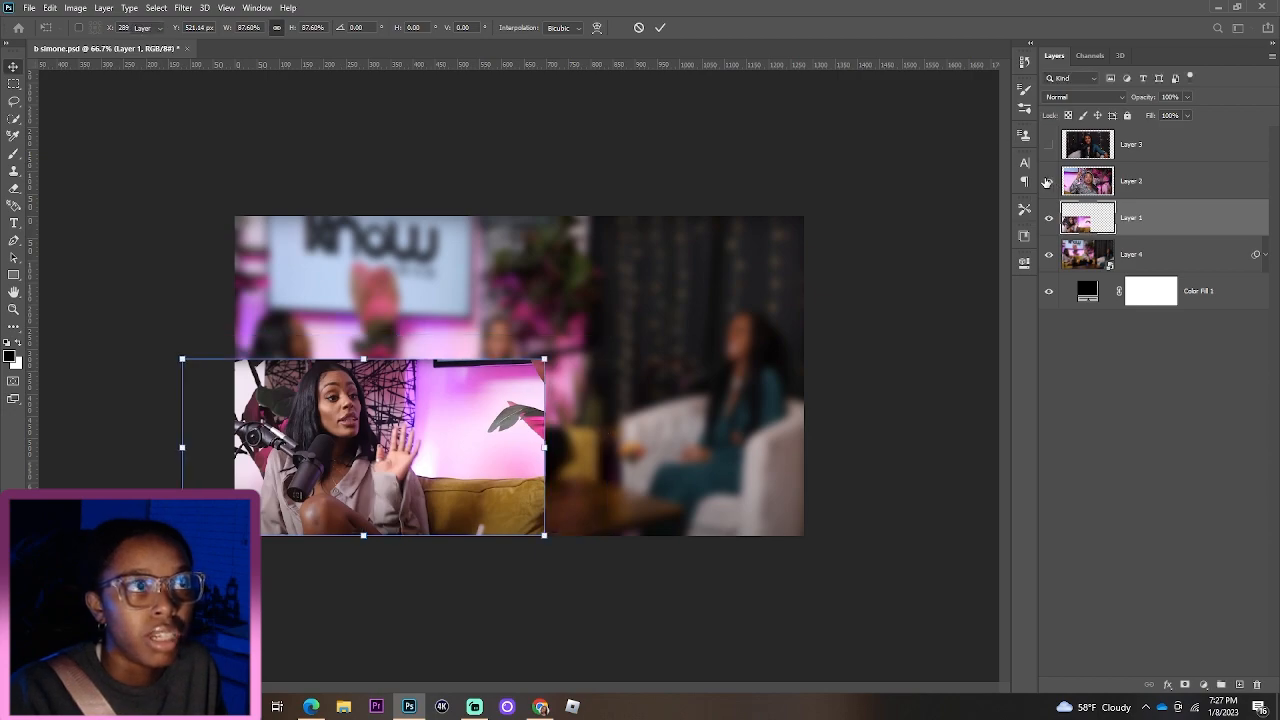
{"action": "left_click", "coordinate": [1199, 177]}
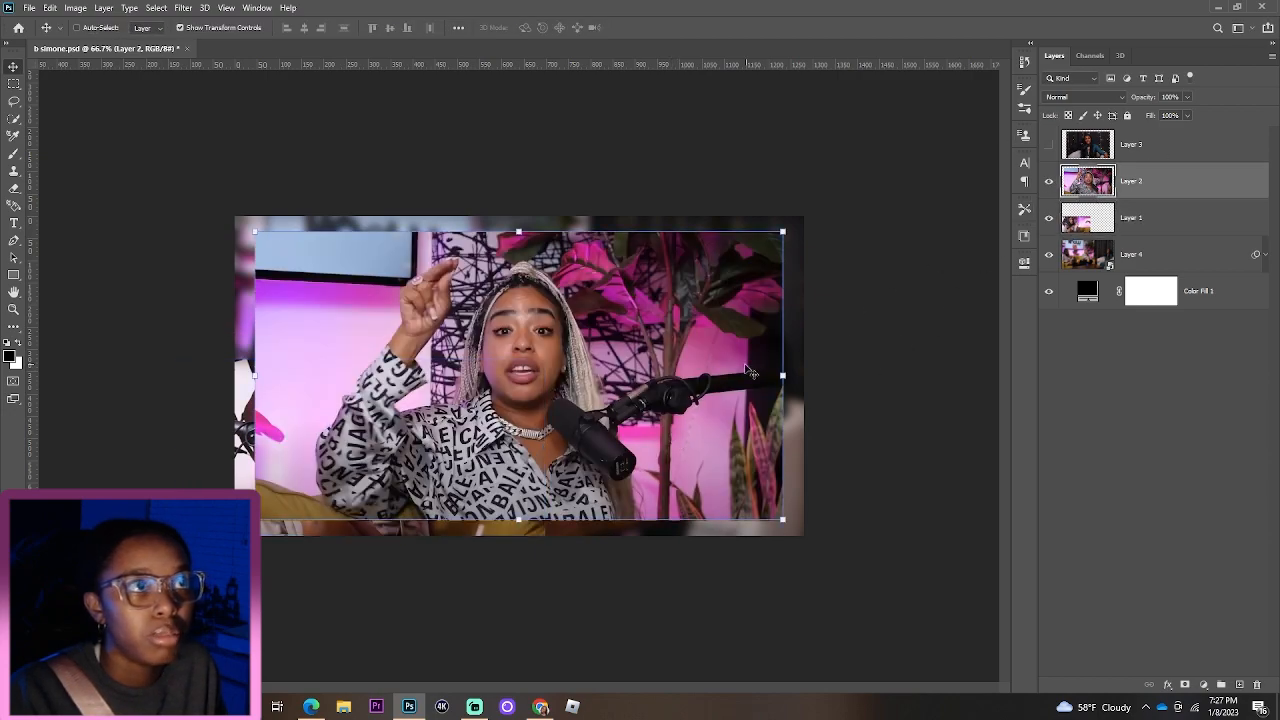
{"action": "left_click_drag", "start_coordinate": [788, 373], "coordinate": [609, 375]}
{"action": "left_click_drag", "start_coordinate": [522, 392], "coordinate": [794, 463]}
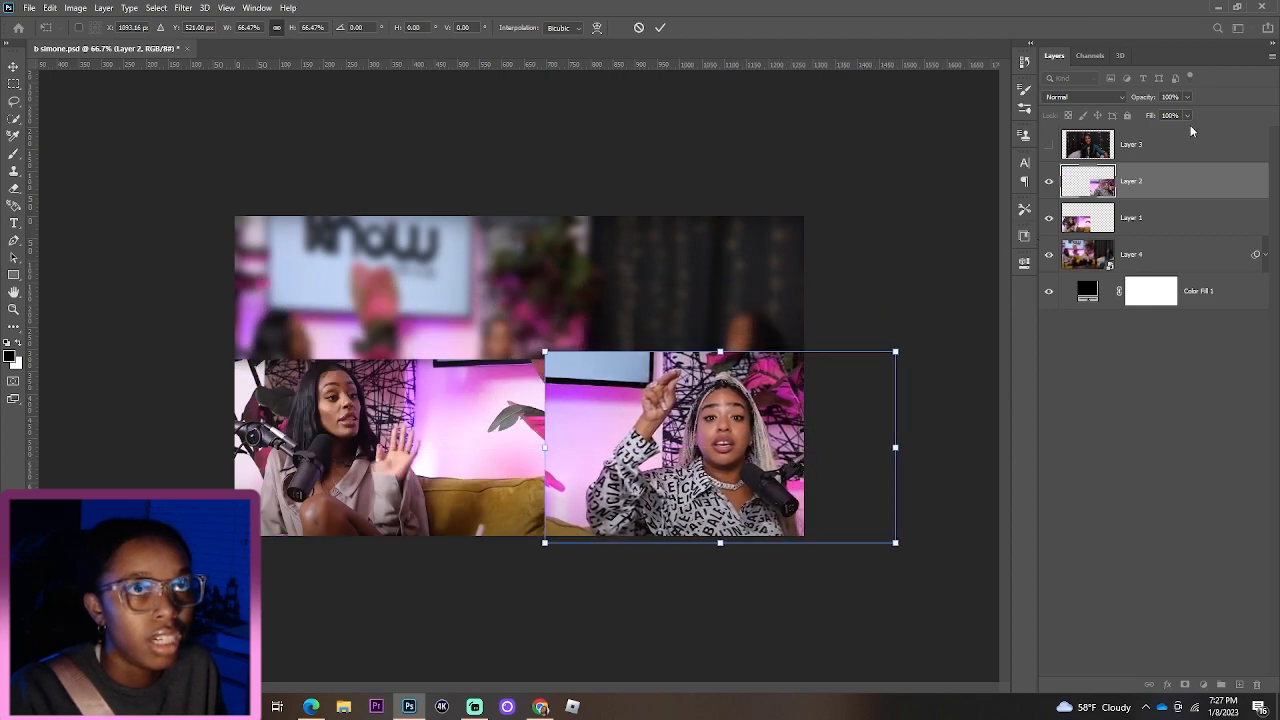
{"action": "left_click_drag", "start_coordinate": [629, 436], "coordinate": [623, 428]}
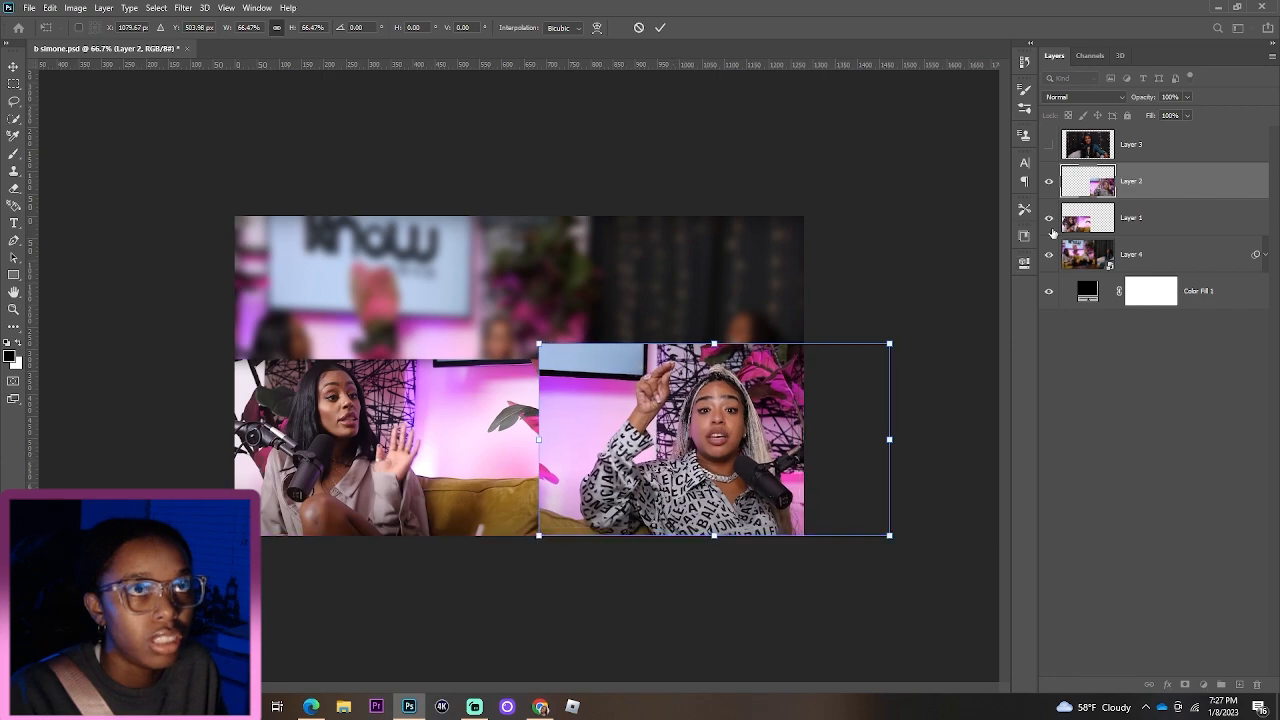
Step: Show Layer 3, scale it to about 80% and place it at the bottom centre of the canvas between the other portraits
{"action": "left_click", "coordinate": [1135, 144]}
{"action": "left_click", "coordinate": [1048, 144]}
{"action": "left_click_drag", "start_coordinate": [486, 436], "coordinate": [480, 456]}
{"action": "left_click_drag", "start_coordinate": [757, 390], "coordinate": [663, 390]}
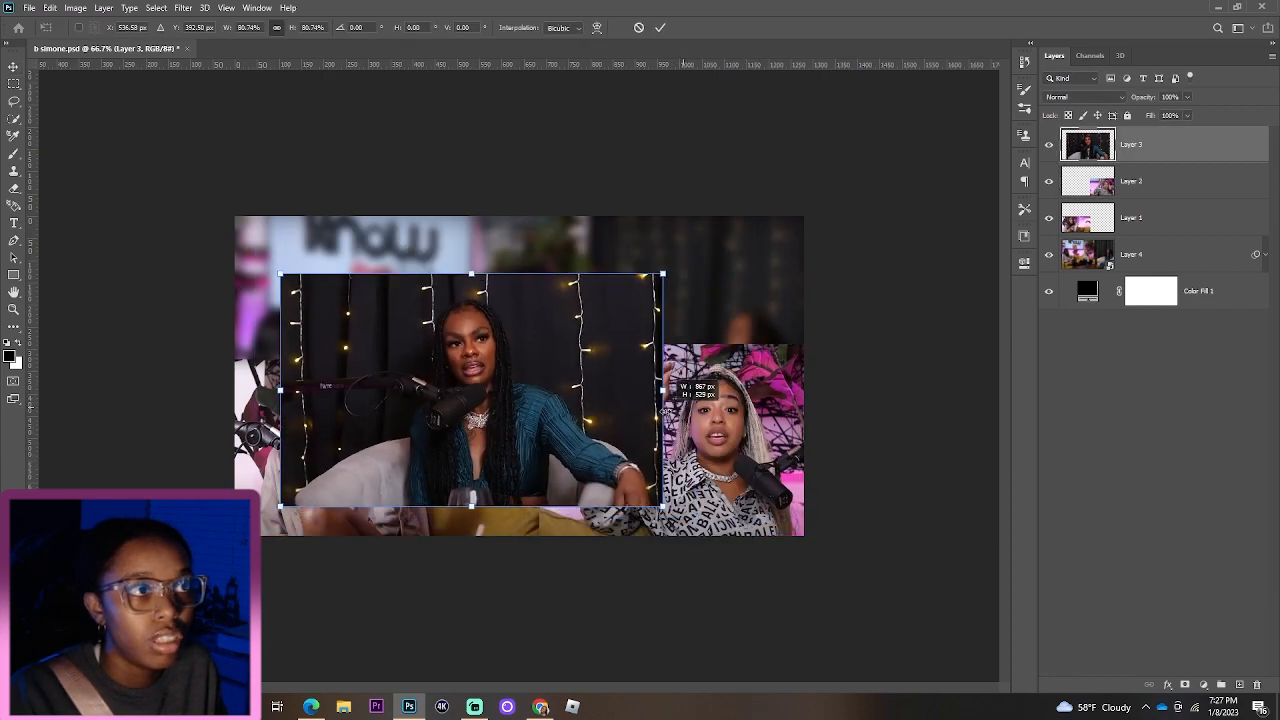
{"action": "left_click_drag", "start_coordinate": [557, 466], "coordinate": [574, 493]}
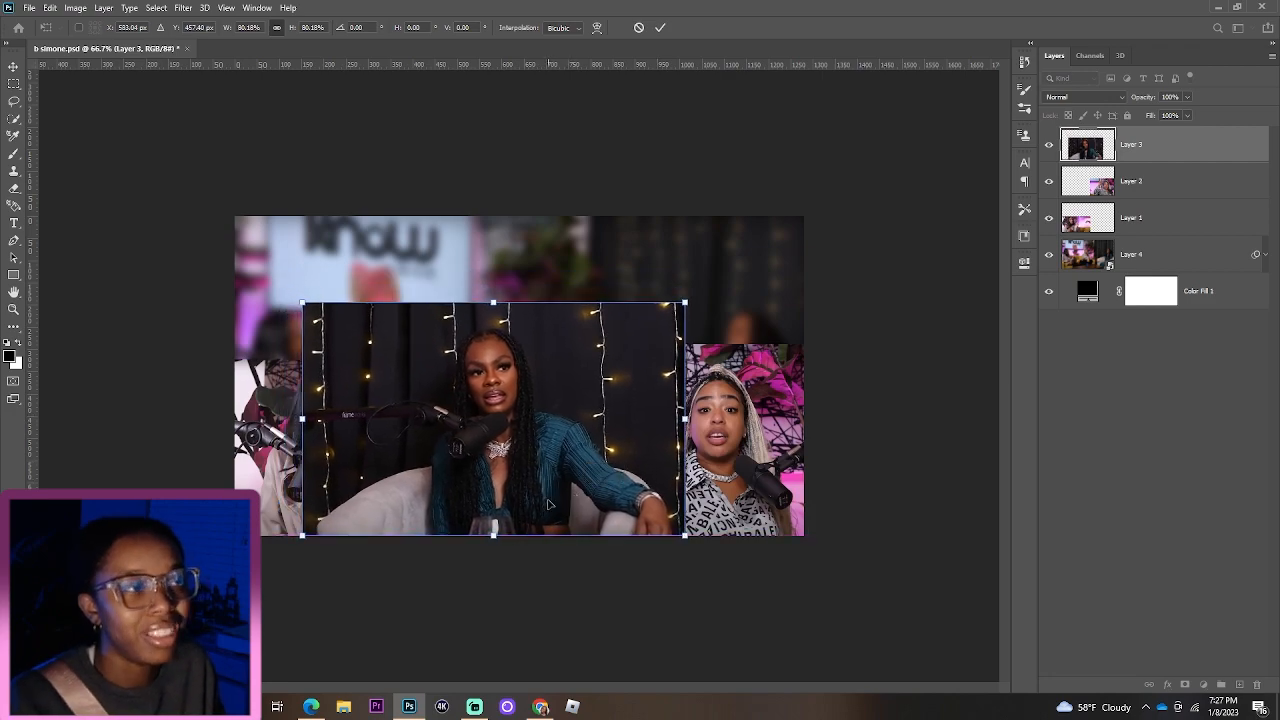
{"action": "key", "text": "Return"}
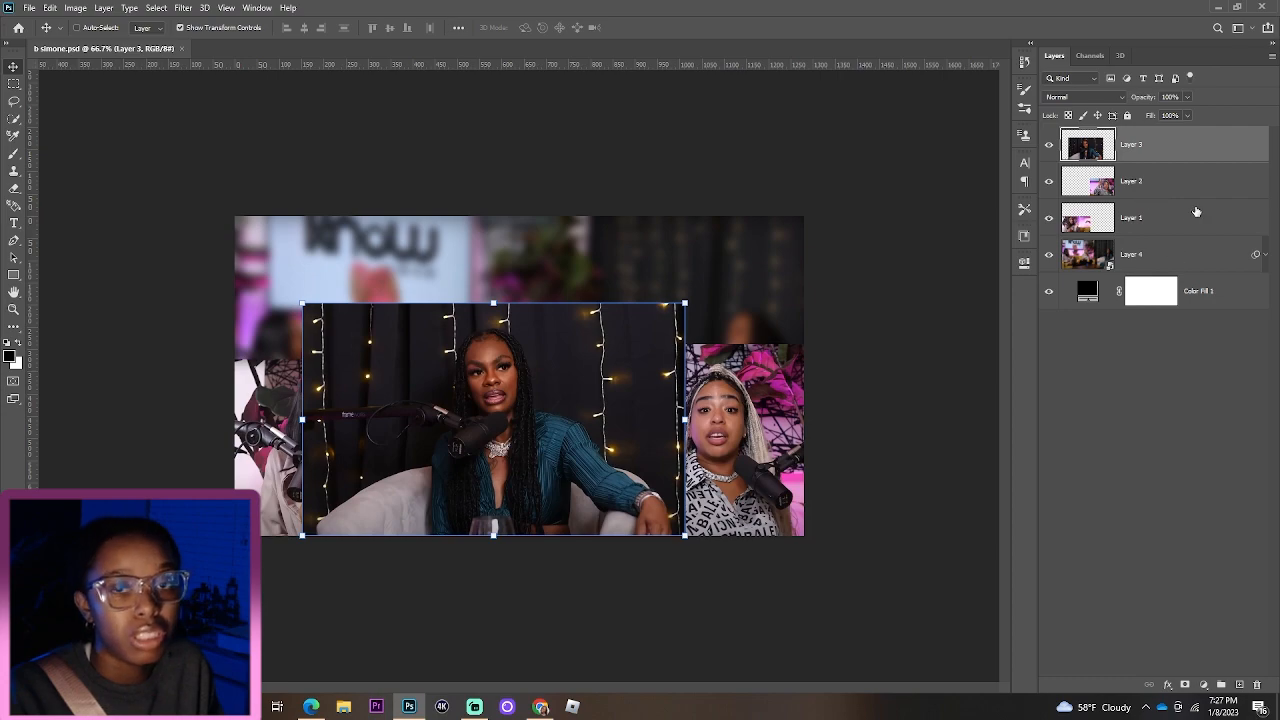
Step: Convert the portrait layers Layer 3, Layer 2 and Layer 1 to individual smart objects
{"action": "right_click", "coordinate": [1205, 142]}
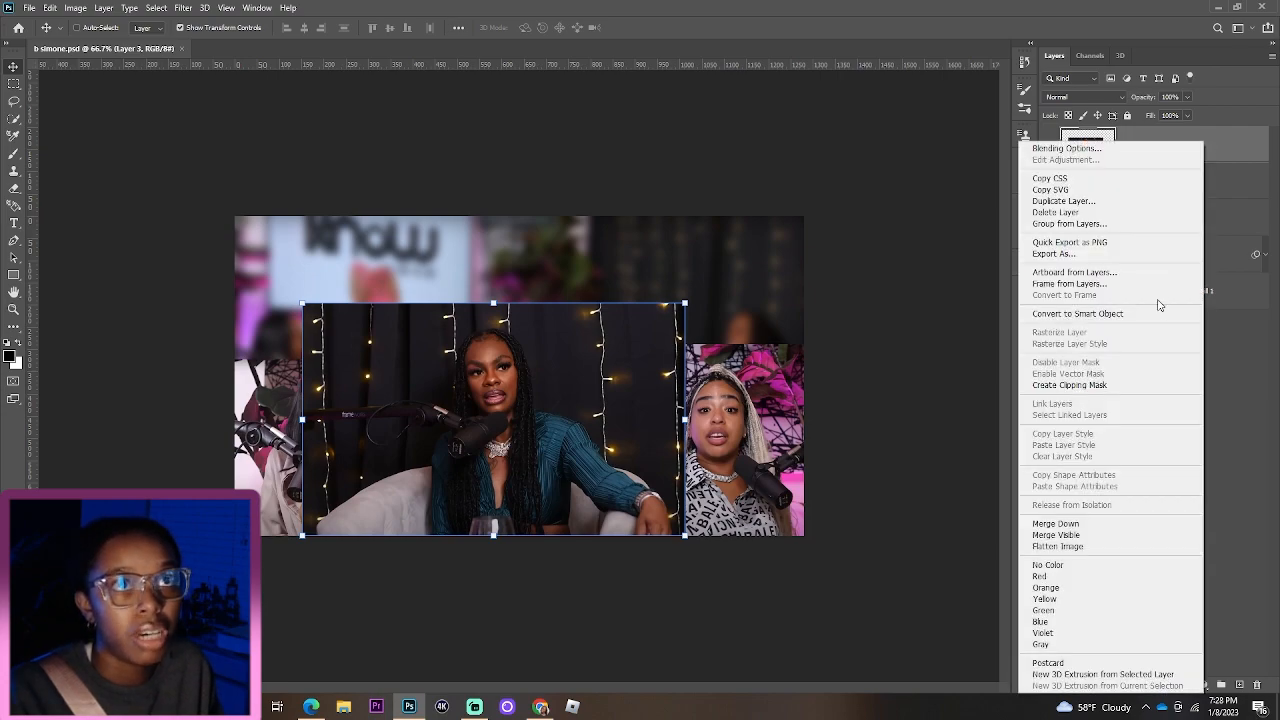
{"action": "left_click", "coordinate": [1160, 313]}
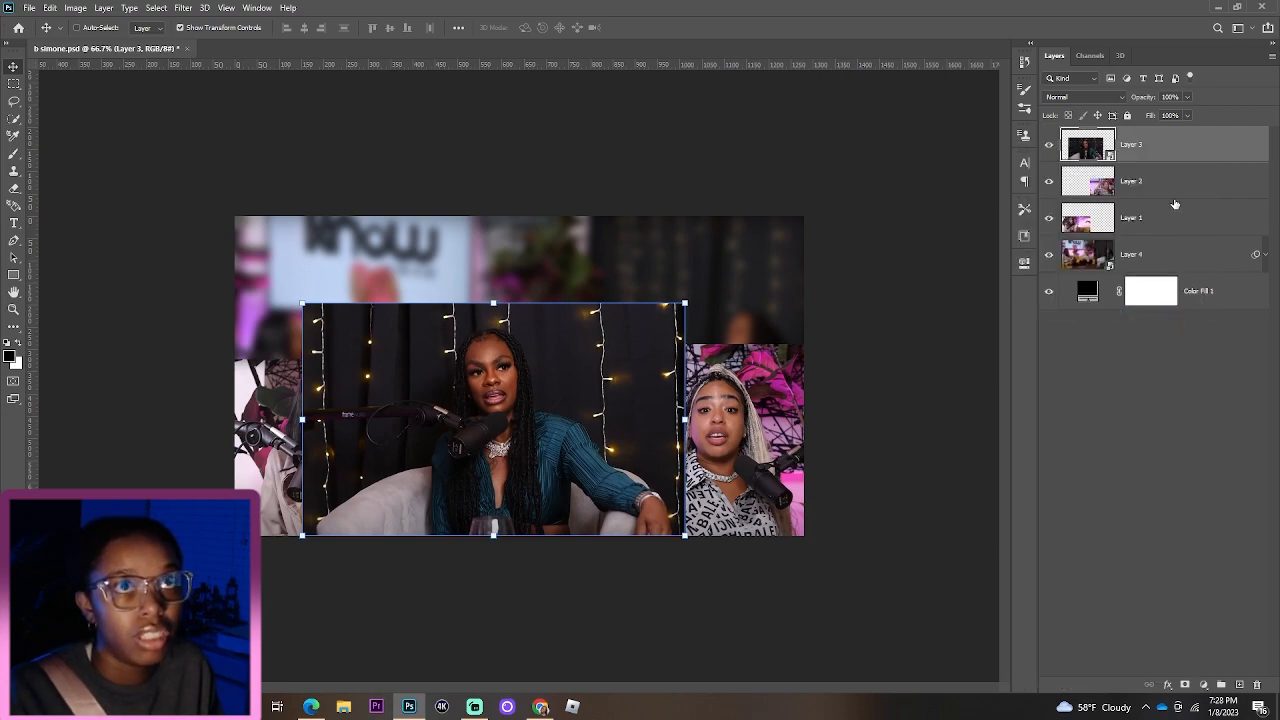
{"action": "right_click", "coordinate": [1176, 179]}
{"action": "left_click", "coordinate": [1140, 314]}
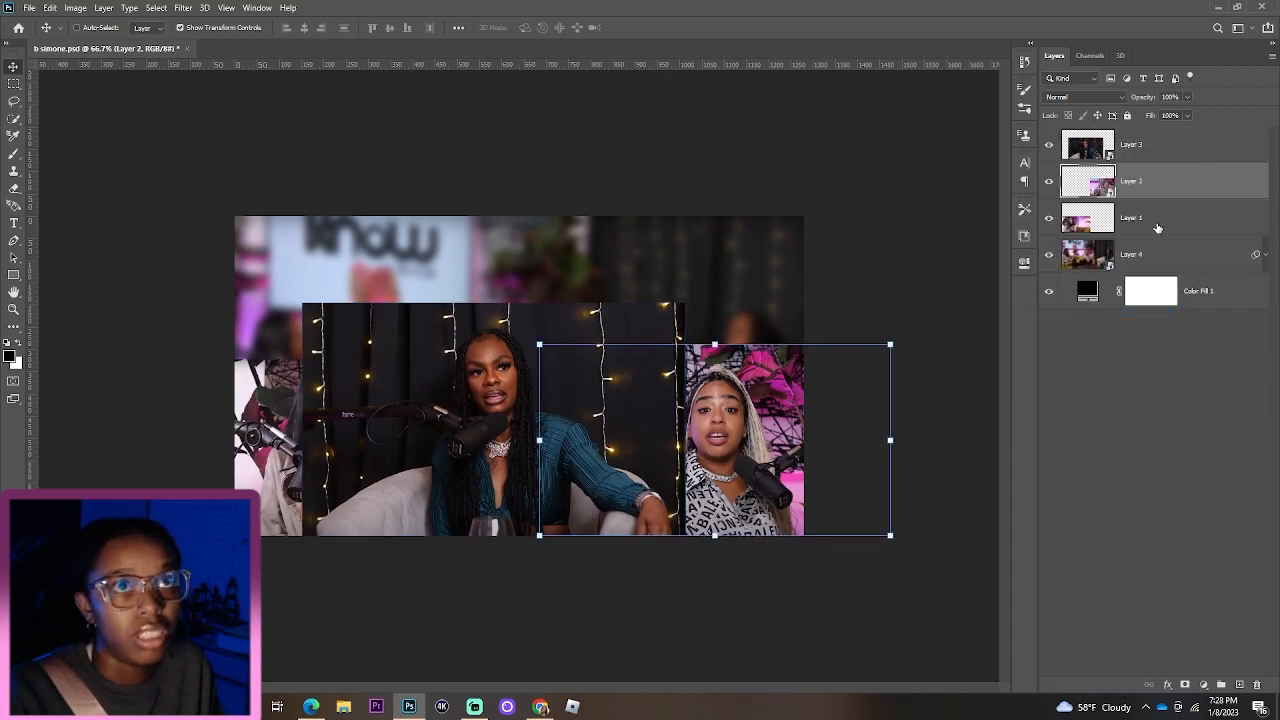
{"action": "right_click", "coordinate": [1155, 218]}
{"action": "left_click", "coordinate": [1120, 314]}
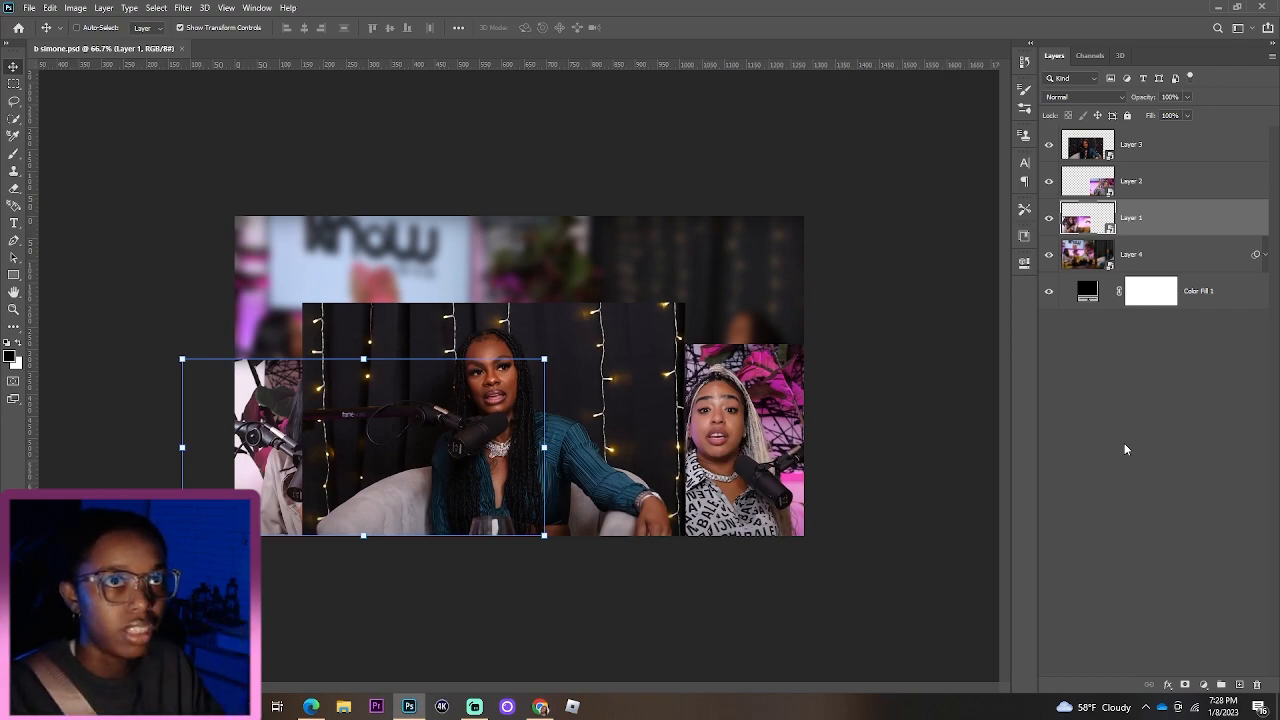
Step: Hide Layer 3 and Layer 2 and try to select the subject of Layer 1 with Select Subject
{"action": "left_click", "coordinate": [1048, 146]}
{"action": "left_click", "coordinate": [1048, 181]}
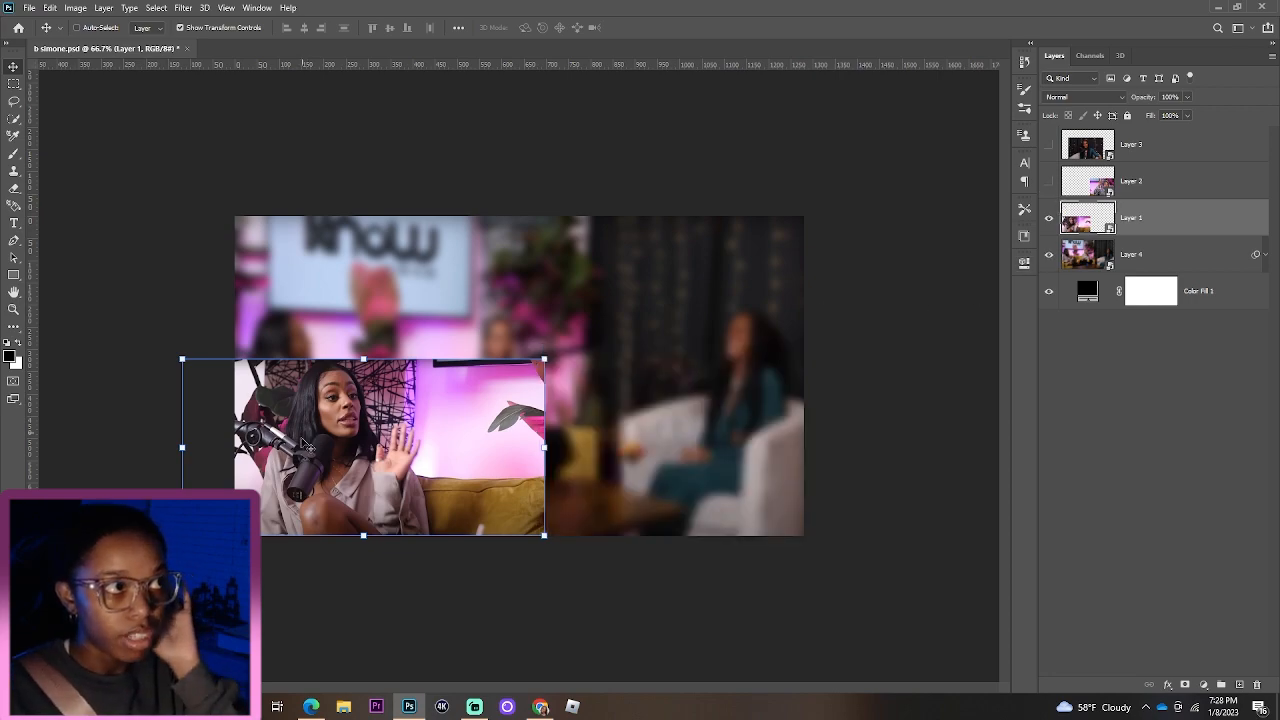
{"action": "key", "text": "ctrl+equal"}
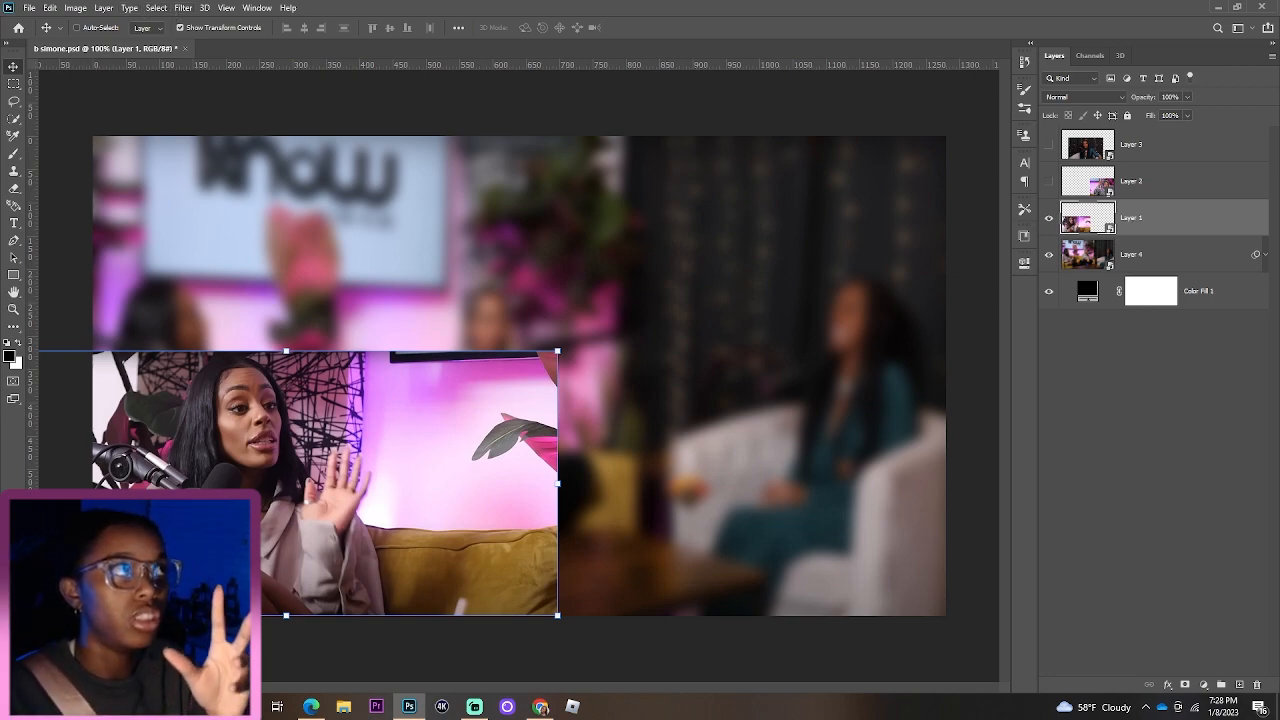
{"action": "left_click", "coordinate": [156, 8]}
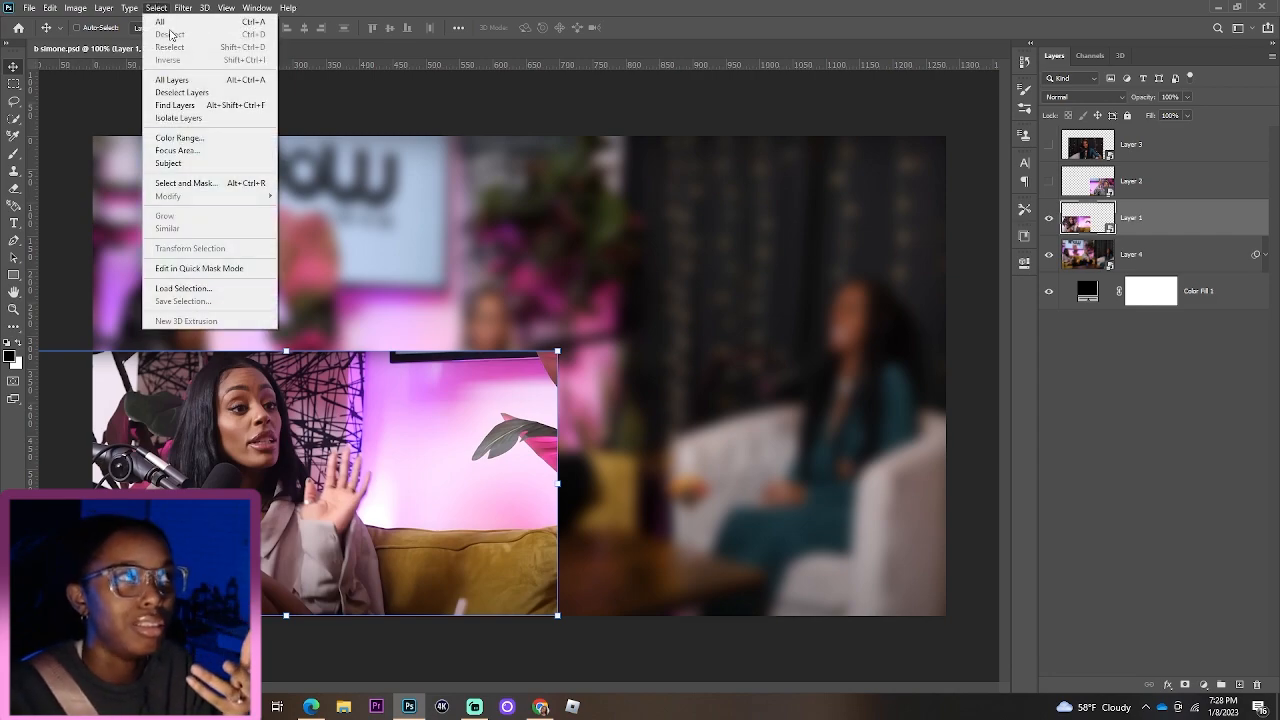
{"action": "left_click", "coordinate": [189, 163]}
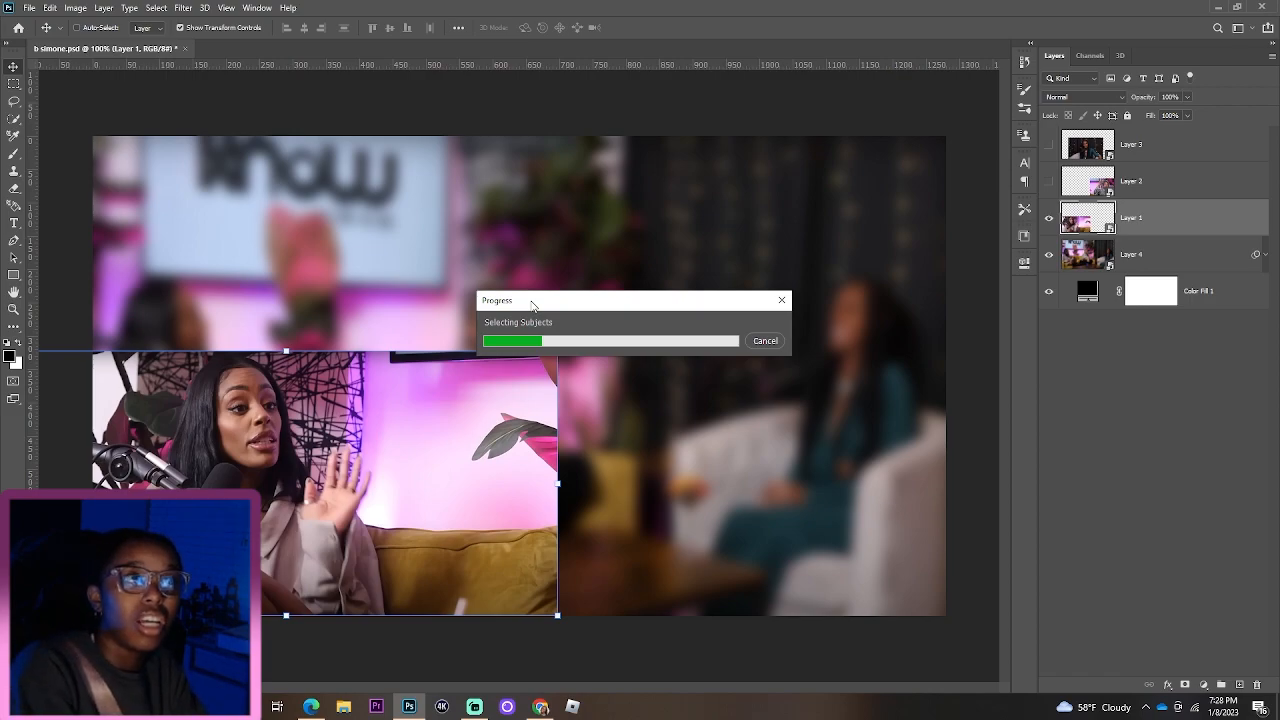
Step: Relaunch Photoshop and reopen the recent document b simone.psd
{"action": "key", "text": "alt+Tab"}
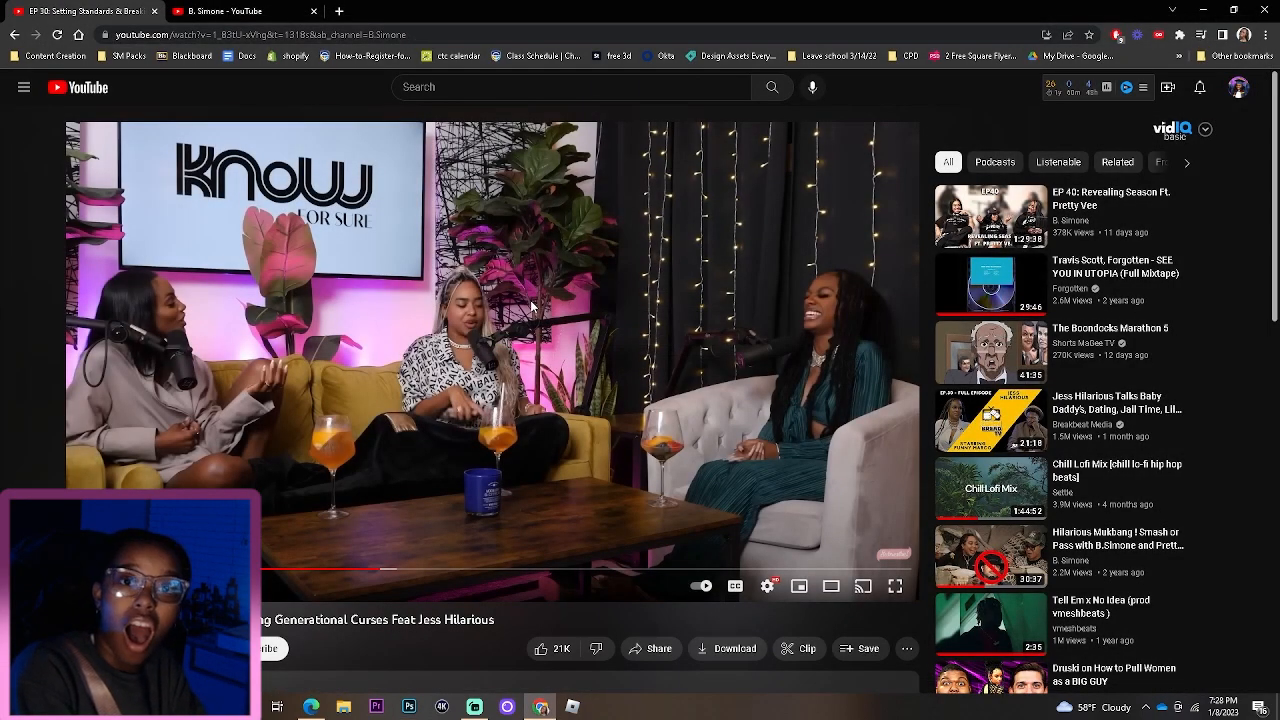
{"action": "left_click", "coordinate": [409, 706]}
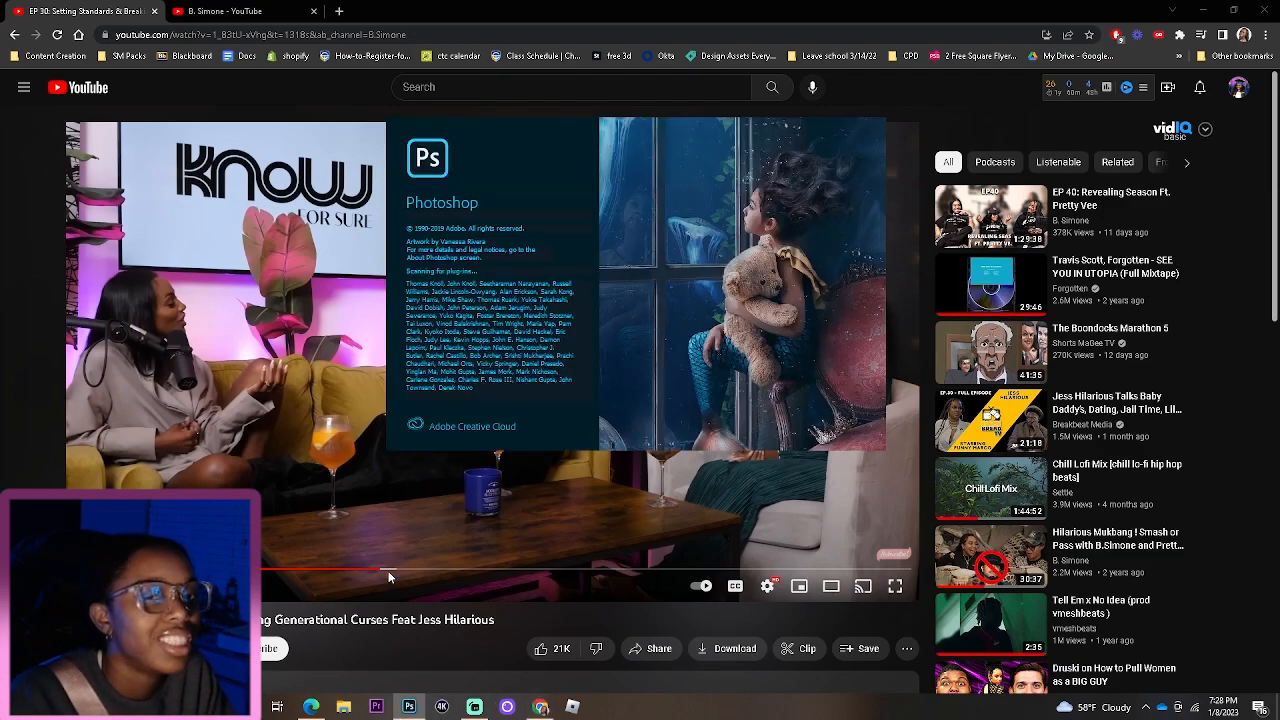
{"action": "left_click", "coordinate": [389, 577]}
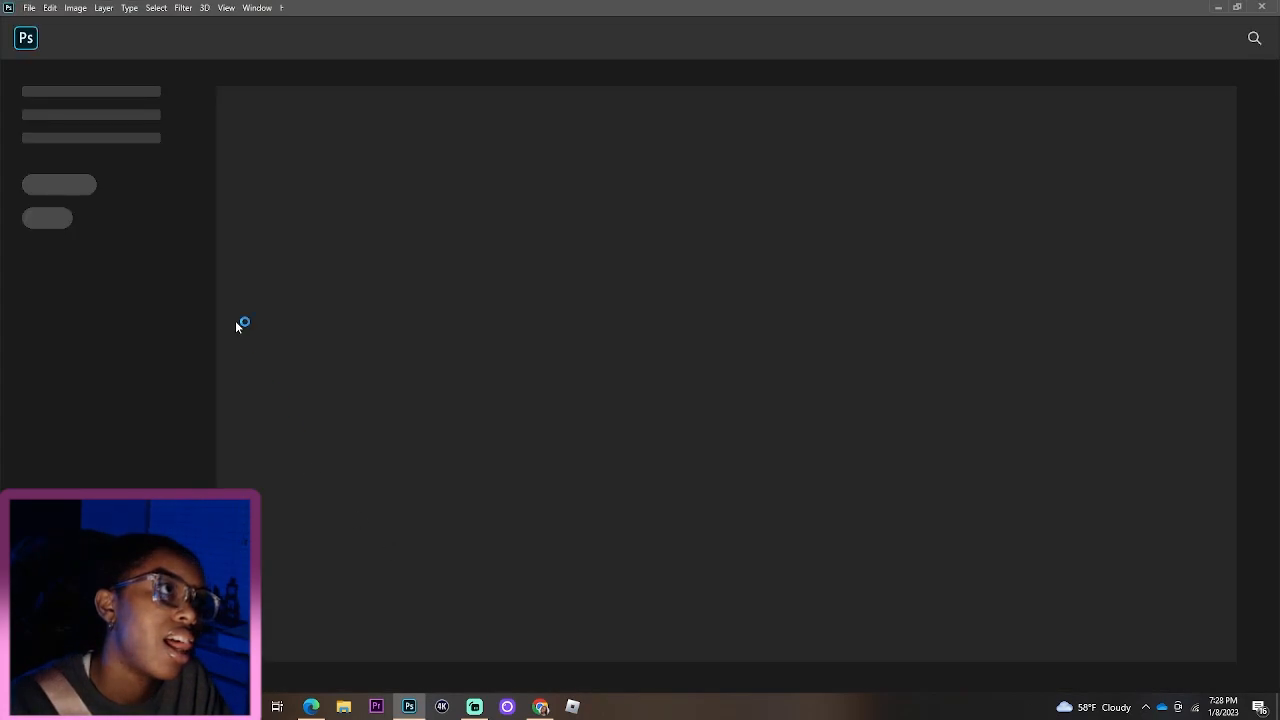
{"action": "left_click", "coordinate": [29, 7]}
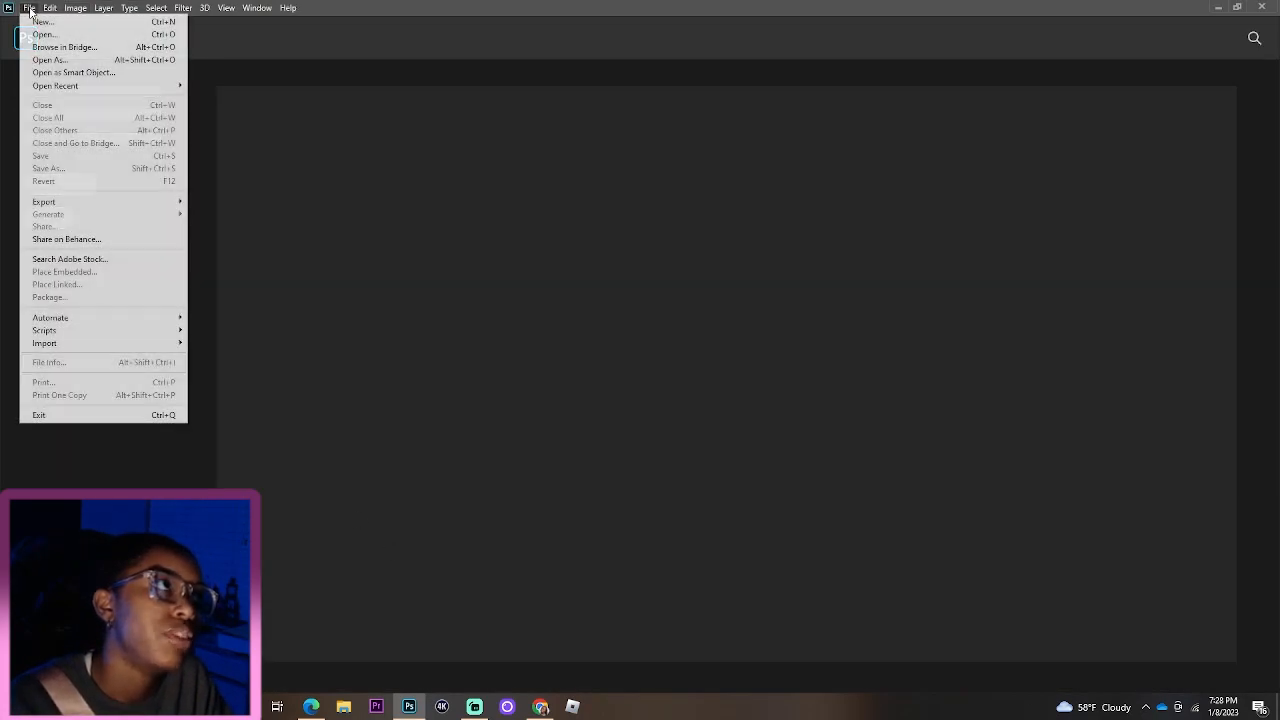
{"action": "mouse_move", "coordinate": [172, 87]}
{"action": "left_click", "coordinate": [222, 85]}
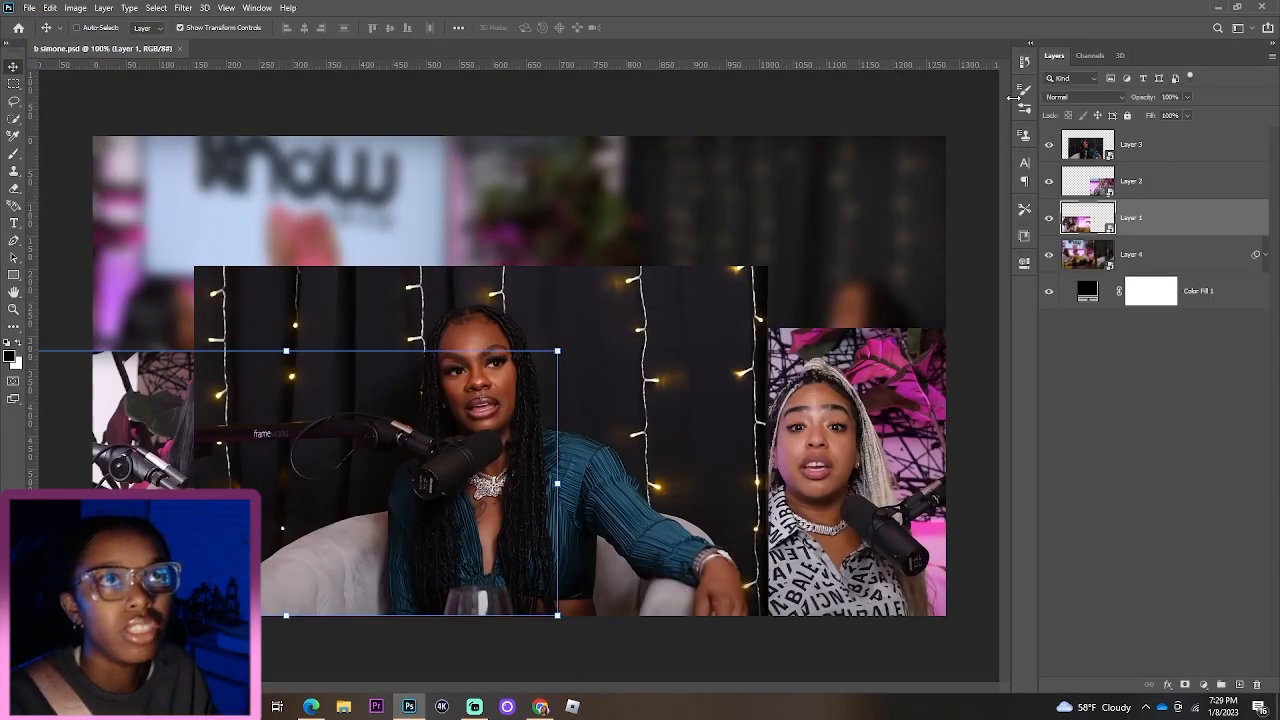
Step: Hide Layer 3 and Layer 2, and roughly select the woman and microphone in Layer 1 with the Quick Selection tool
{"action": "left_click", "coordinate": [1049, 146]}
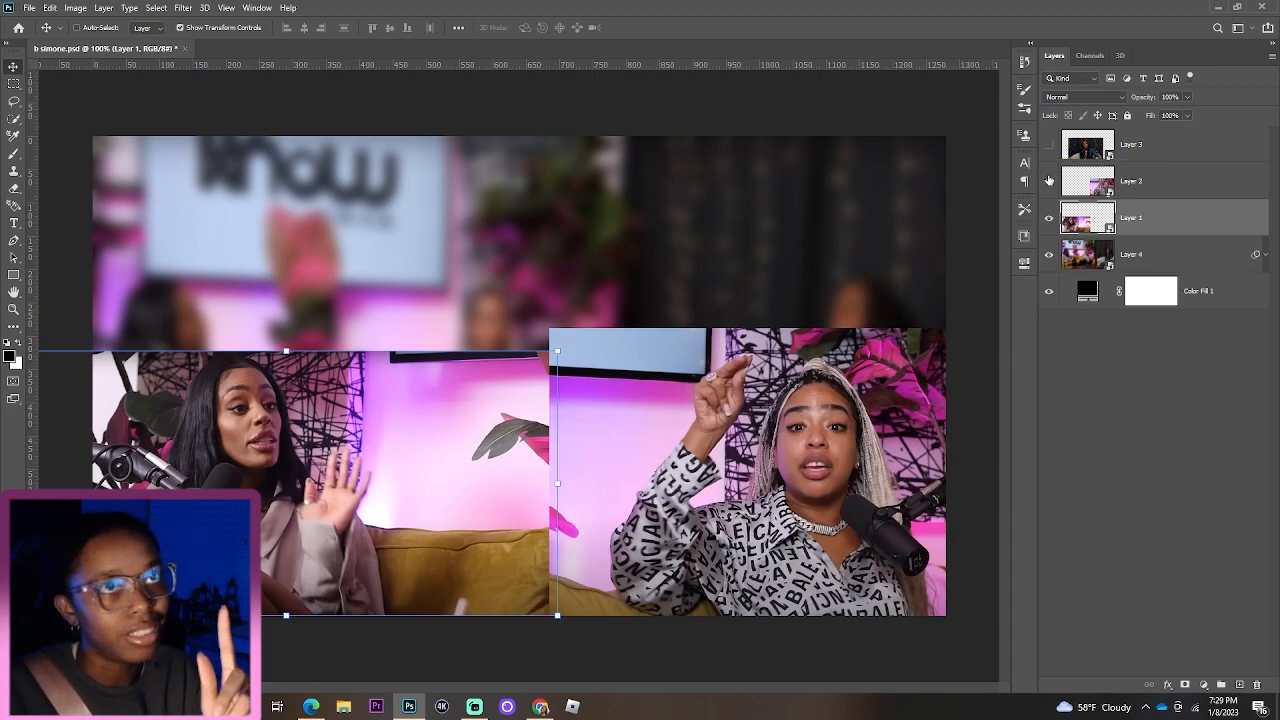
{"action": "left_click", "coordinate": [1049, 181]}
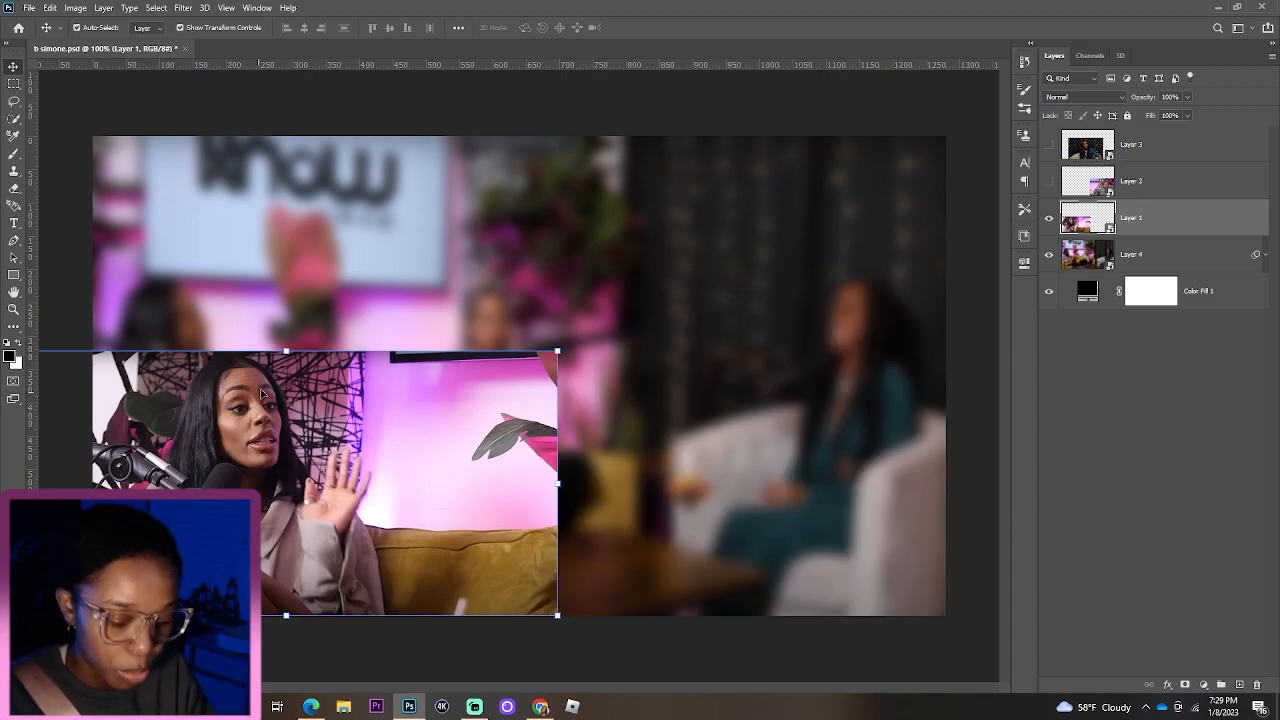
{"action": "key", "text": "ctrl+plus"}
{"action": "left_click_drag", "start_coordinate": [678, 690], "coordinate": [590, 688]}
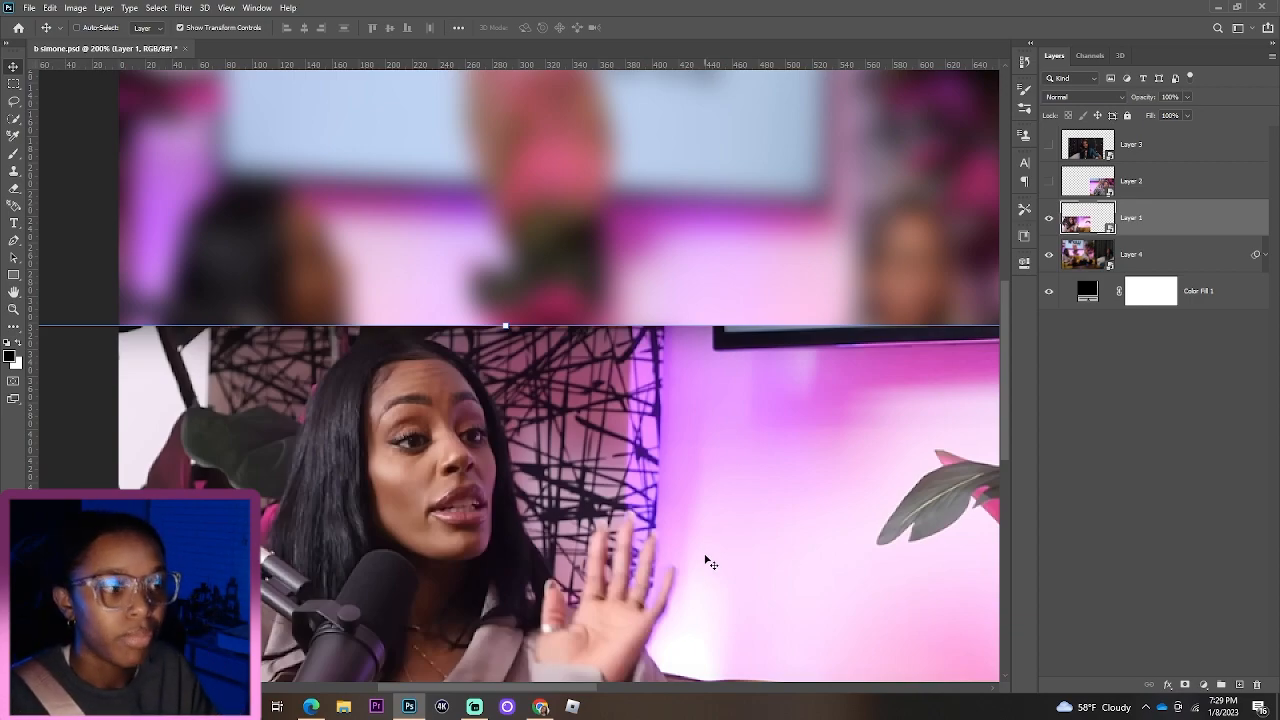
{"action": "scroll", "coordinate": [675, 512], "scroll_direction": "down", "scroll_amount": 1}
{"action": "scroll", "coordinate": [675, 514], "scroll_direction": "down", "scroll_amount": 4}
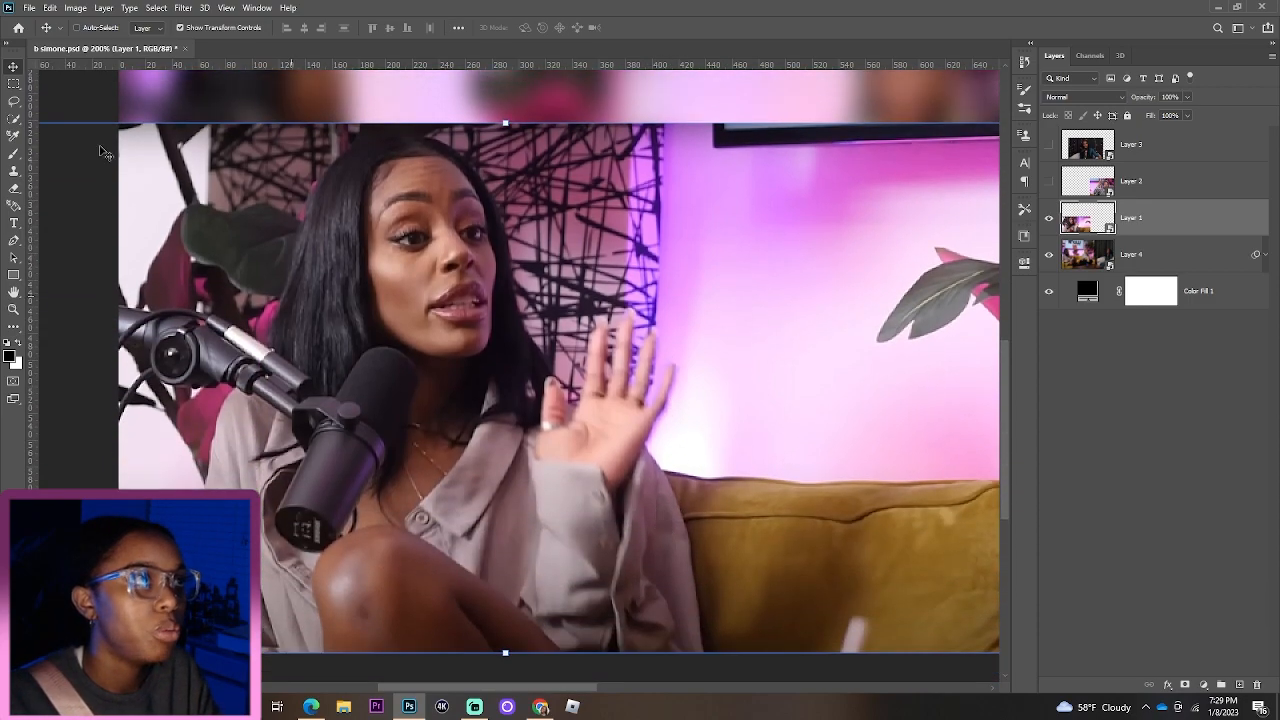
{"action": "left_click", "coordinate": [12, 119]}
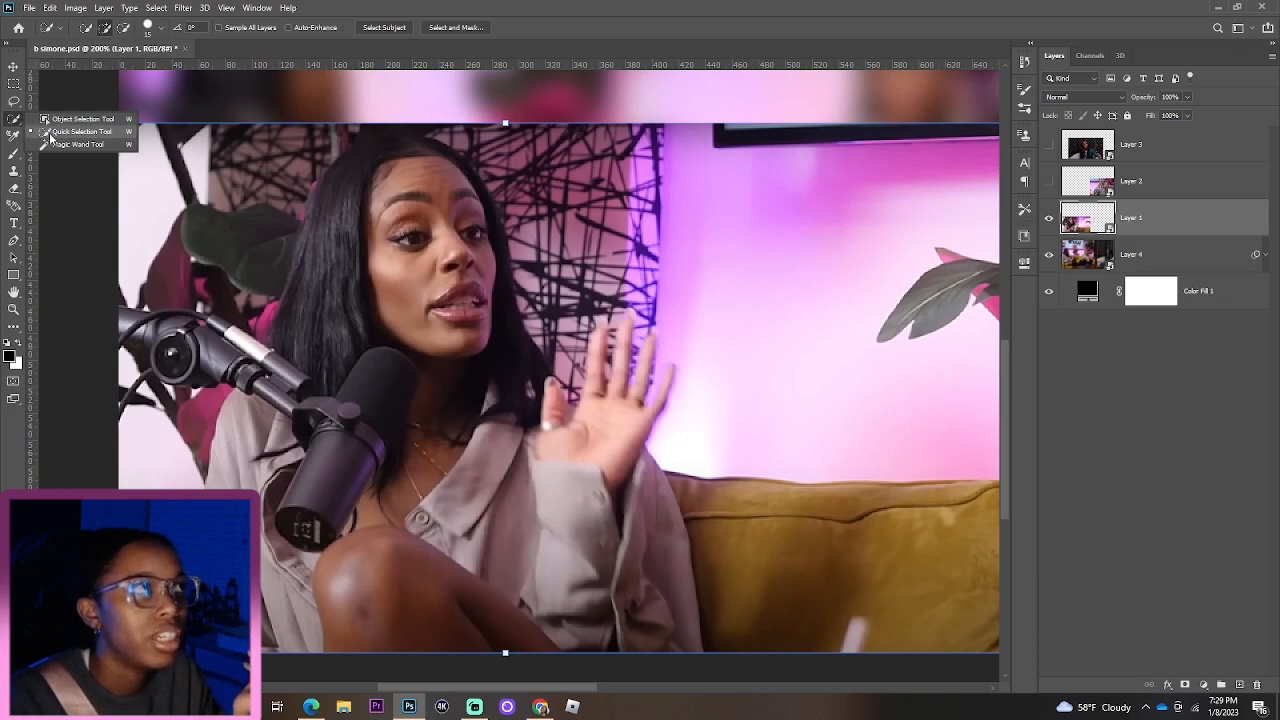
{"action": "left_click", "coordinate": [52, 132]}
{"action": "mouse_move", "coordinate": [640, 643]}
{"action": "left_mouse_down"}
{"action": "mouse_move", "coordinate": [638, 586]}
{"action": "mouse_move", "coordinate": [581, 425]}
{"action": "mouse_move", "coordinate": [477, 394]}
{"action": "mouse_move", "coordinate": [414, 202]}
{"action": "mouse_move", "coordinate": [380, 168]}
{"action": "mouse_move", "coordinate": [275, 452]}
{"action": "mouse_move", "coordinate": [150, 398]}
{"action": "left_mouse_up"}
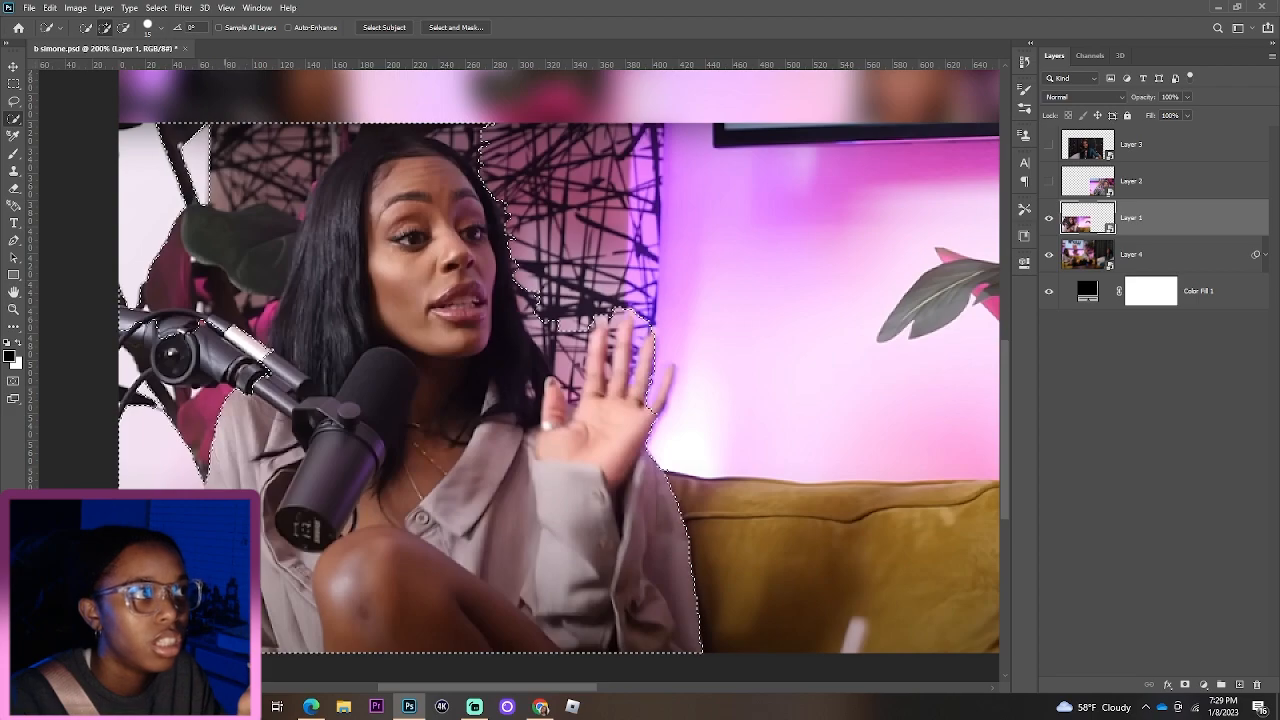
Step: Subtract the background beside the hair and below the microphone arm from the selection, keeping the microphone arm included
{"action": "scroll", "coordinate": [470, 252], "scroll_direction": "up", "scroll_amount": 2}
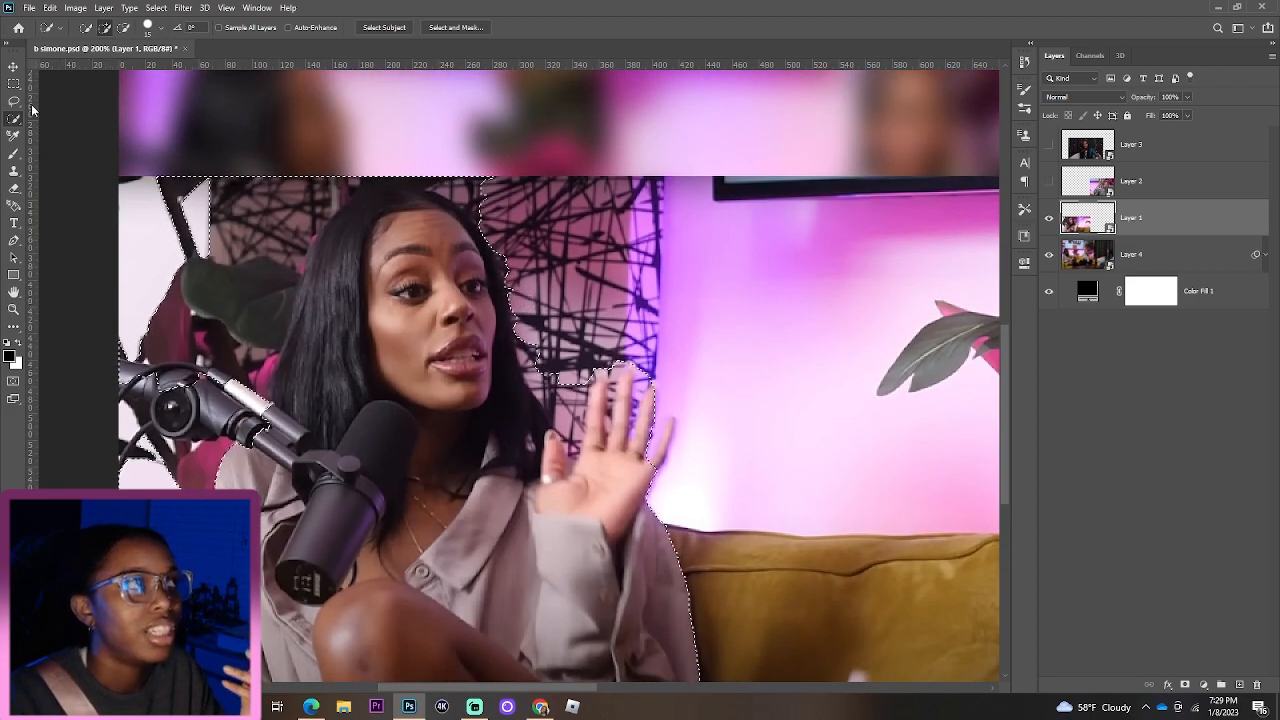
{"action": "left_click", "coordinate": [123, 28]}
{"action": "mouse_move", "coordinate": [234, 186]}
{"action": "left_mouse_down"}
{"action": "mouse_move", "coordinate": [187, 204]}
{"action": "mouse_move", "coordinate": [188, 262]}
{"action": "mouse_move", "coordinate": [211, 286]}
{"action": "mouse_move", "coordinate": [218, 440]}
{"action": "left_mouse_up"}
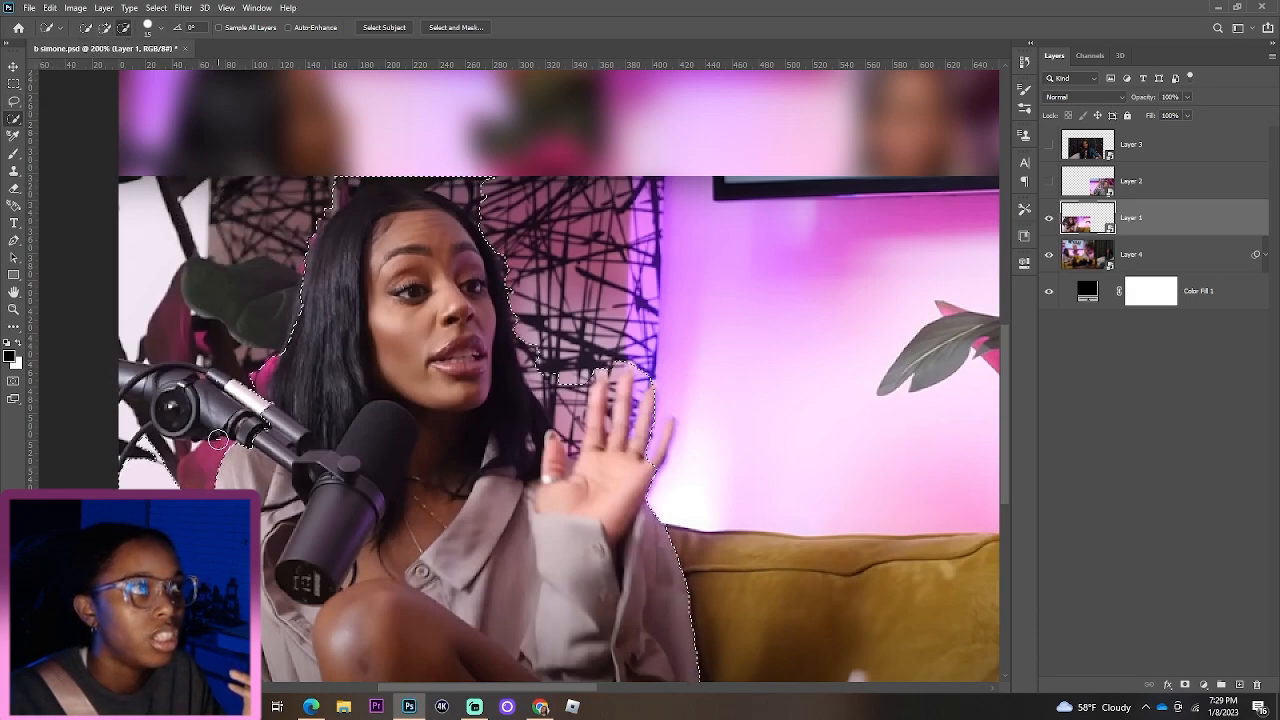
{"action": "left_click", "coordinate": [139, 460]}
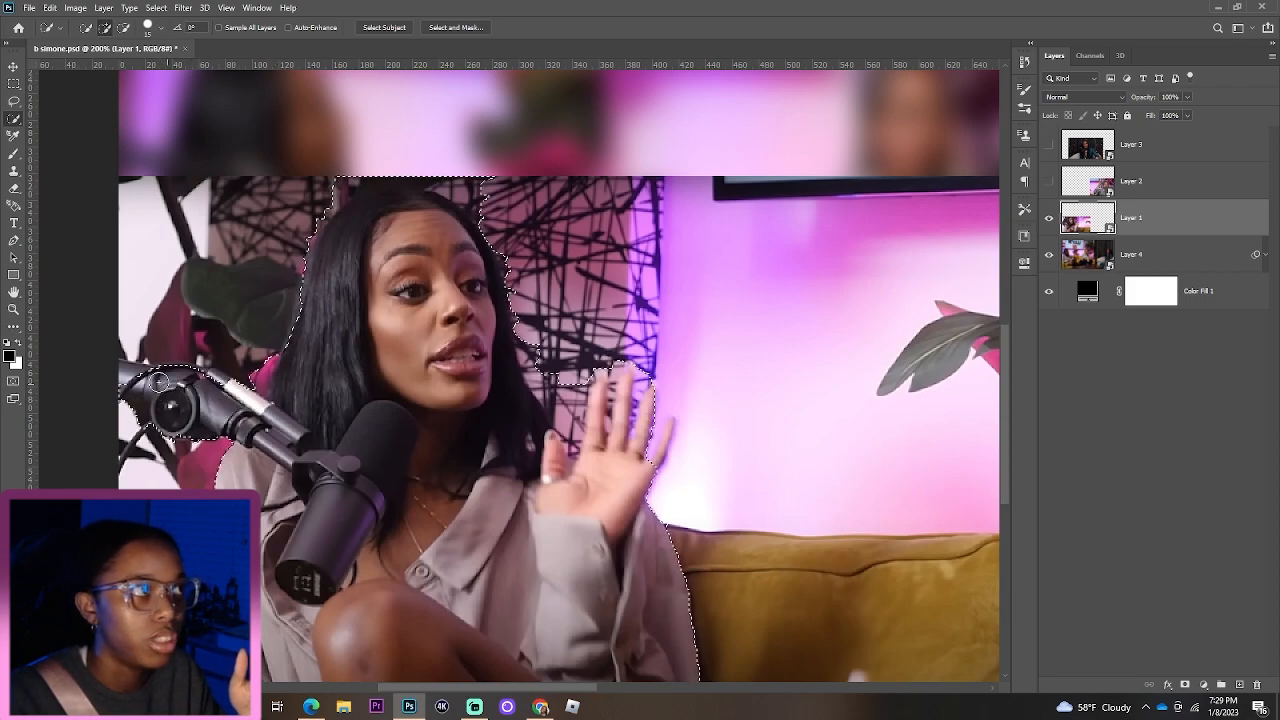
{"action": "scroll", "coordinate": [137, 377], "scroll_direction": "down", "scroll_amount": 3}
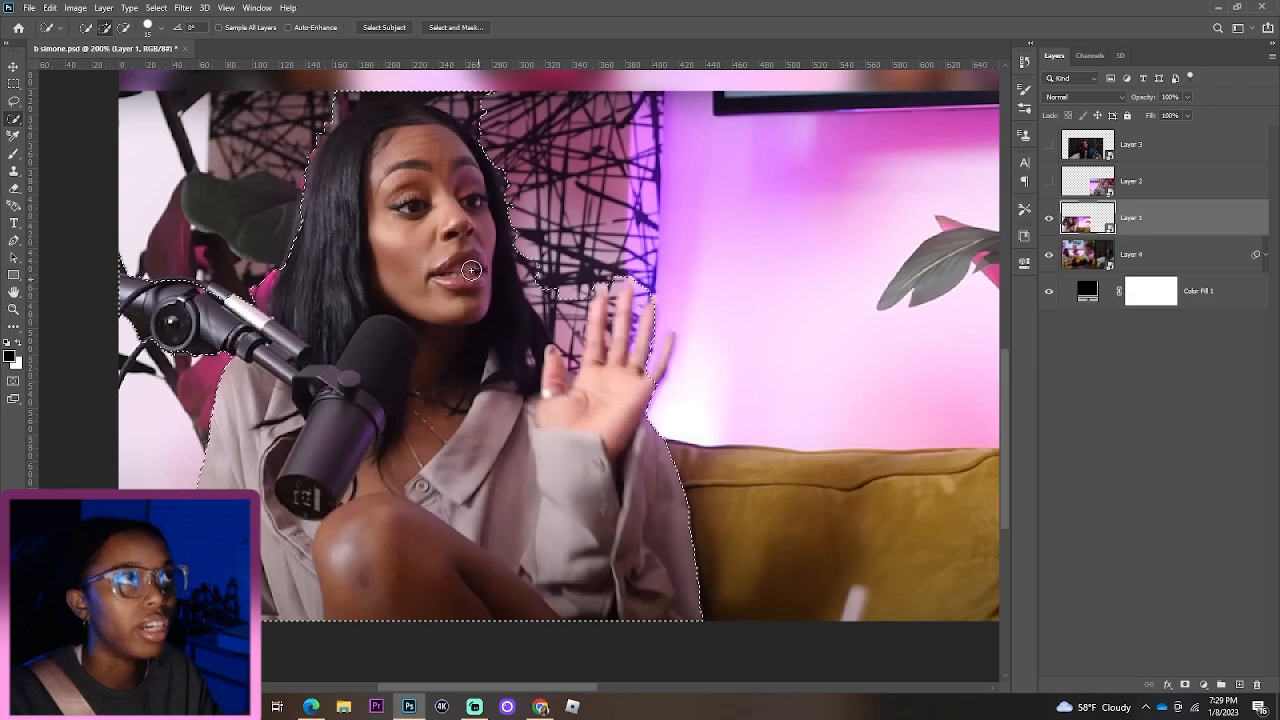
{"action": "scroll", "coordinate": [348, 188], "scroll_direction": "up", "scroll_amount": 3}
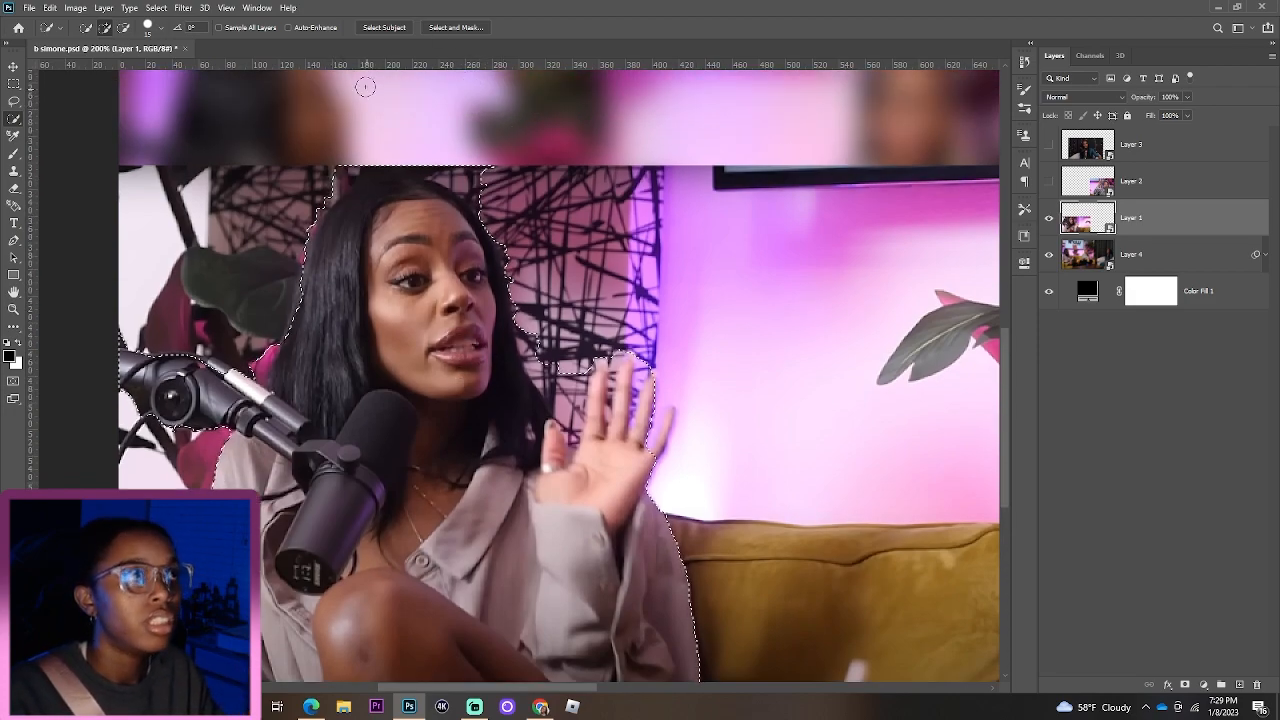
Step: Open the selection in Select and Mask and preview it in Onion Skin view at 87% transparency
{"action": "left_click", "coordinate": [455, 28]}
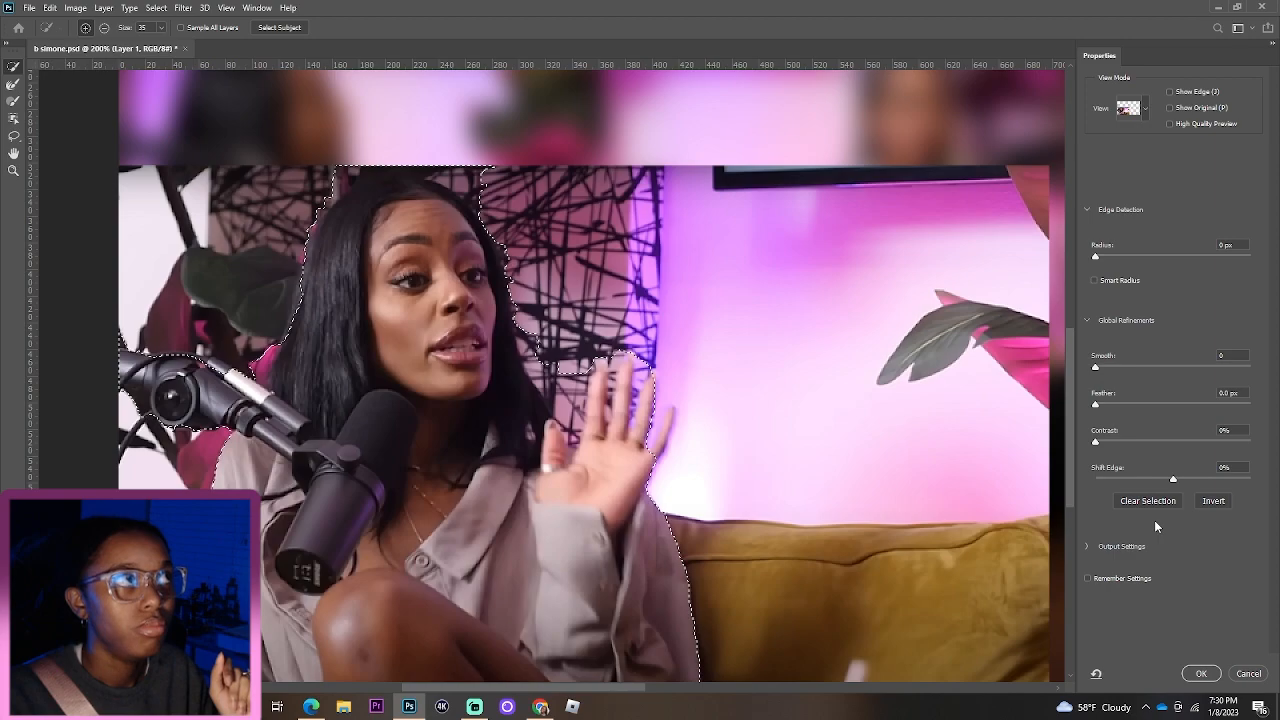
{"action": "left_click", "coordinate": [1169, 92]}
{"action": "left_click", "coordinate": [1169, 92]}
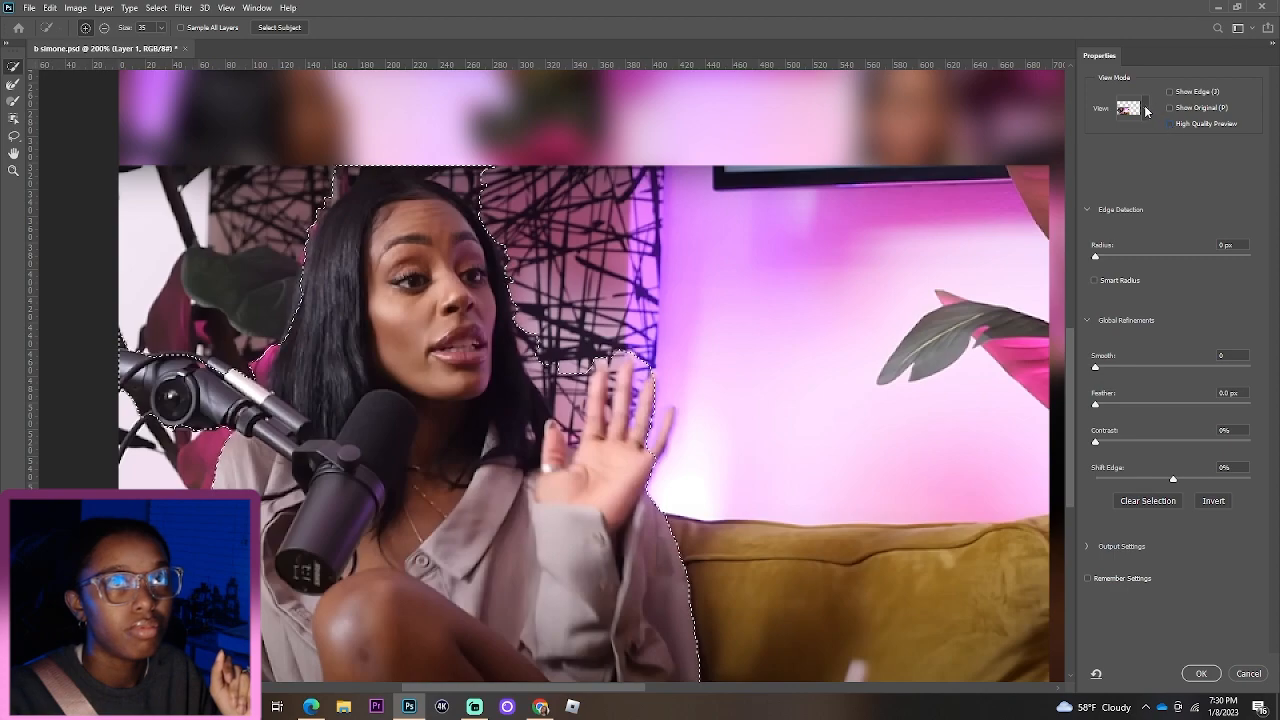
{"action": "left_click", "coordinate": [1146, 108]}
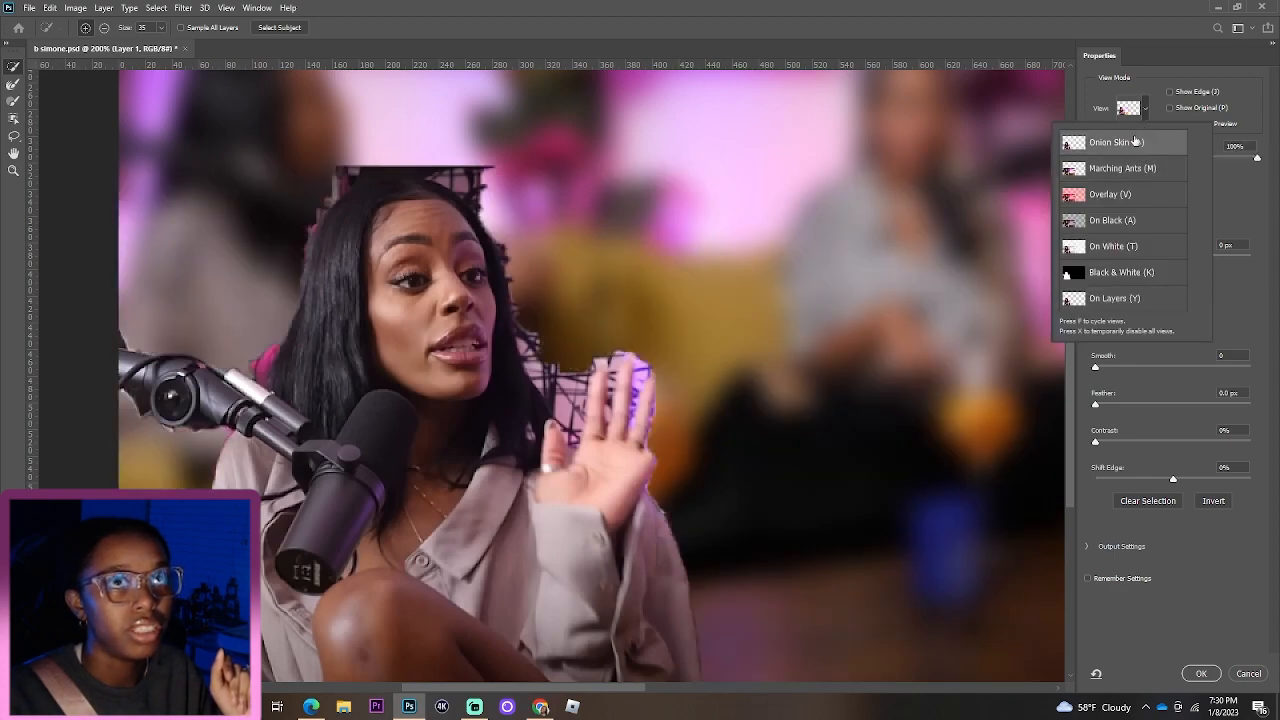
{"action": "left_click", "coordinate": [1145, 121]}
{"action": "left_click", "coordinate": [1151, 157]}
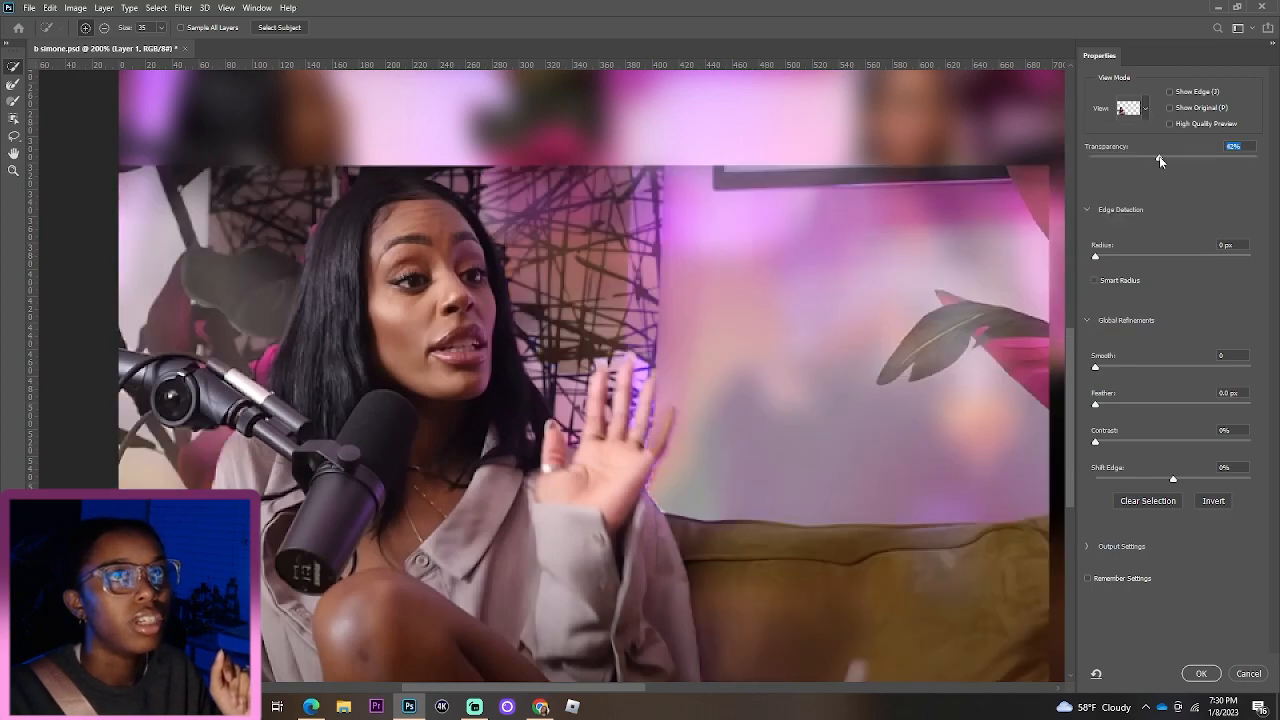
{"action": "left_click_drag", "start_coordinate": [1159, 156], "coordinate": [1118, 157]}
{"action": "left_click_drag", "start_coordinate": [1118, 206], "coordinate": [1237, 219]}
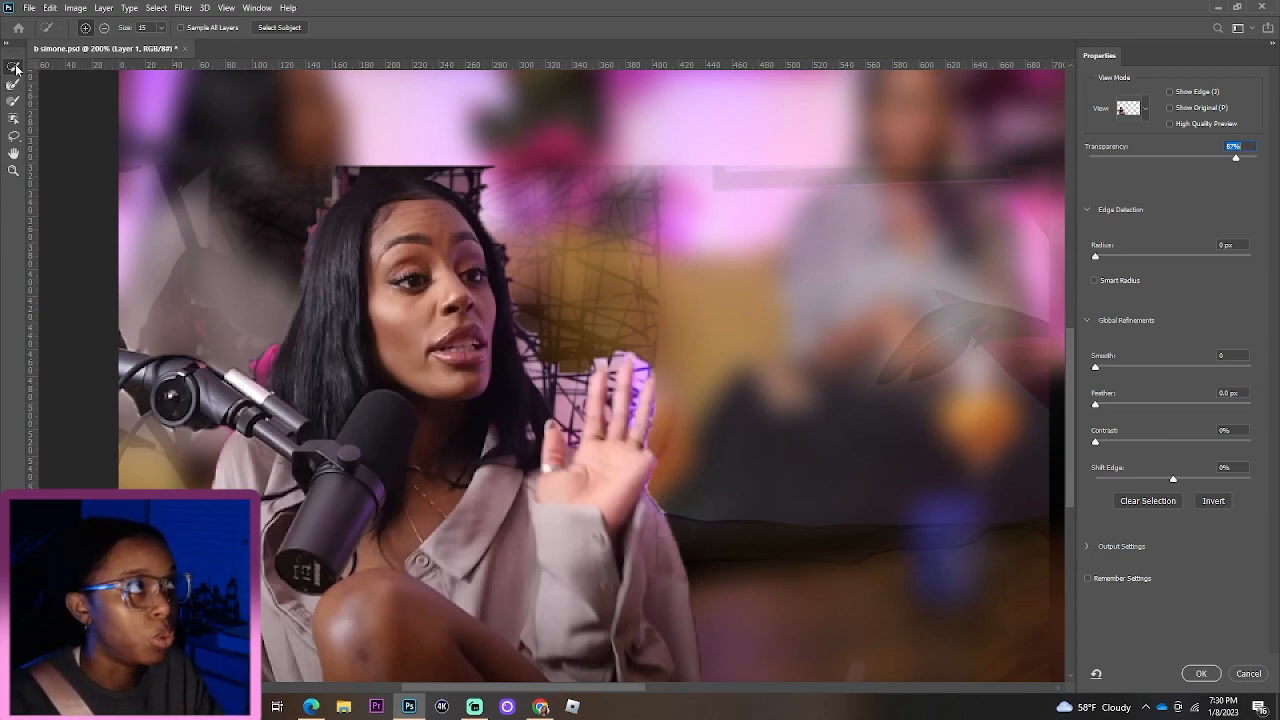
Step: Add the raised hand's little finger with a size 10 brush and refine the selection with Smooth 48 and Contrast 42%
{"action": "key", "text": "["}
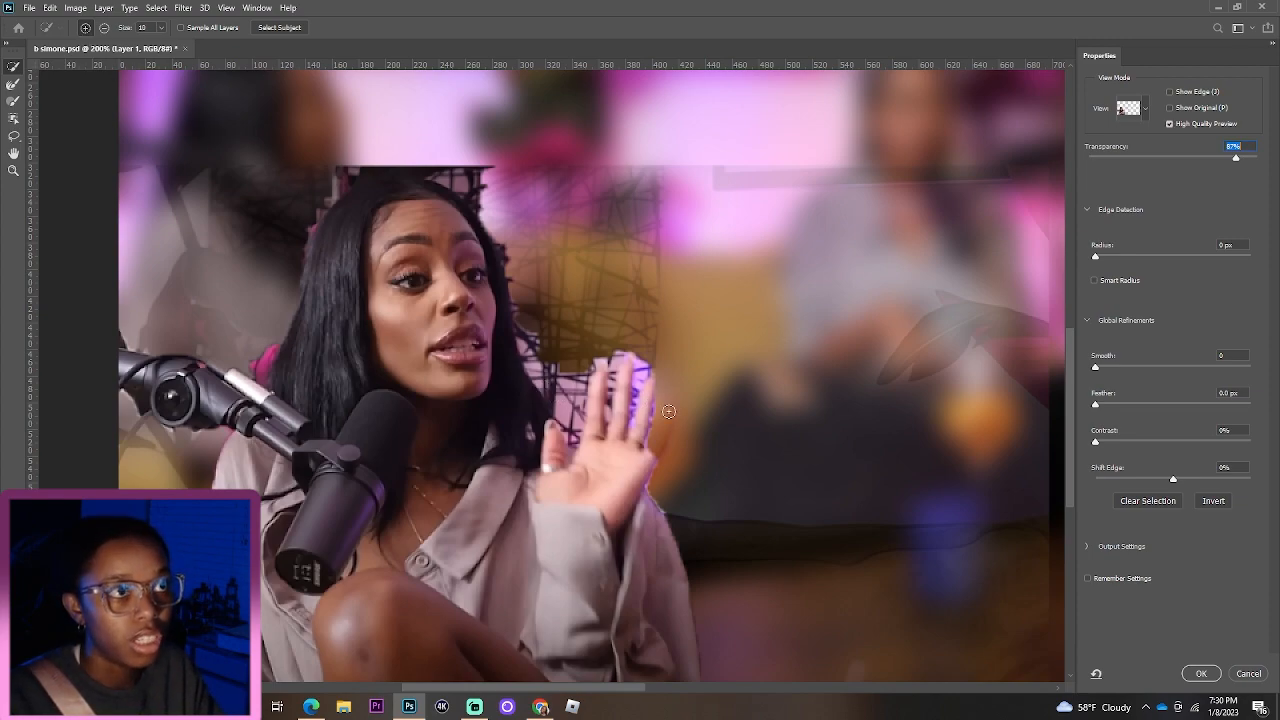
{"action": "left_click_drag", "start_coordinate": [669, 411], "coordinate": [667, 421]}
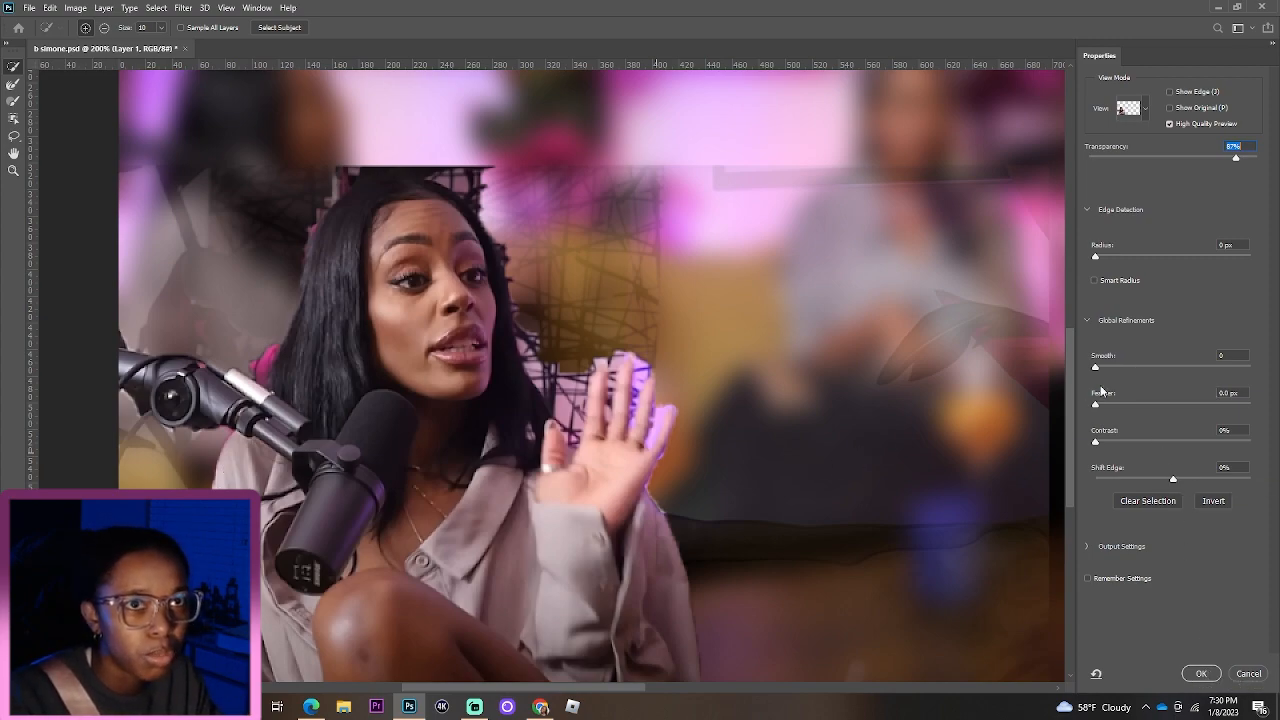
{"action": "left_click_drag", "start_coordinate": [1120, 368], "coordinate": [1170, 368]}
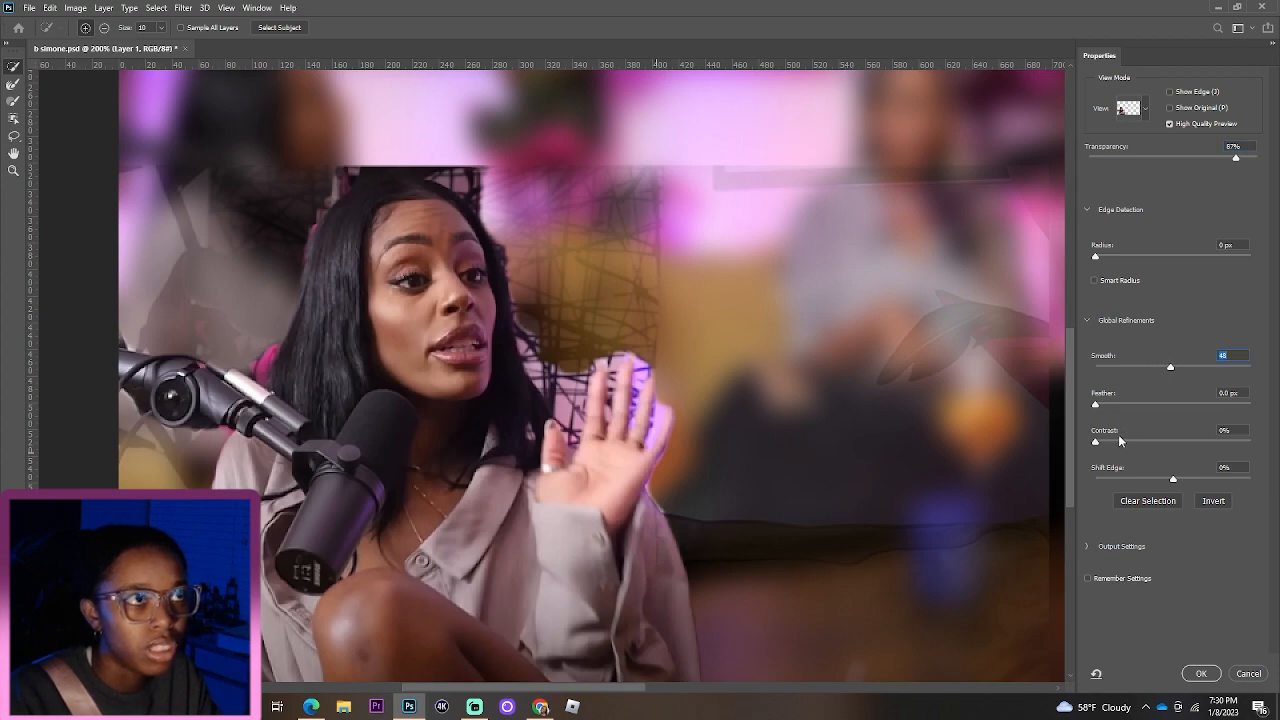
{"action": "left_click_drag", "start_coordinate": [1143, 441], "coordinate": [1150, 443]}
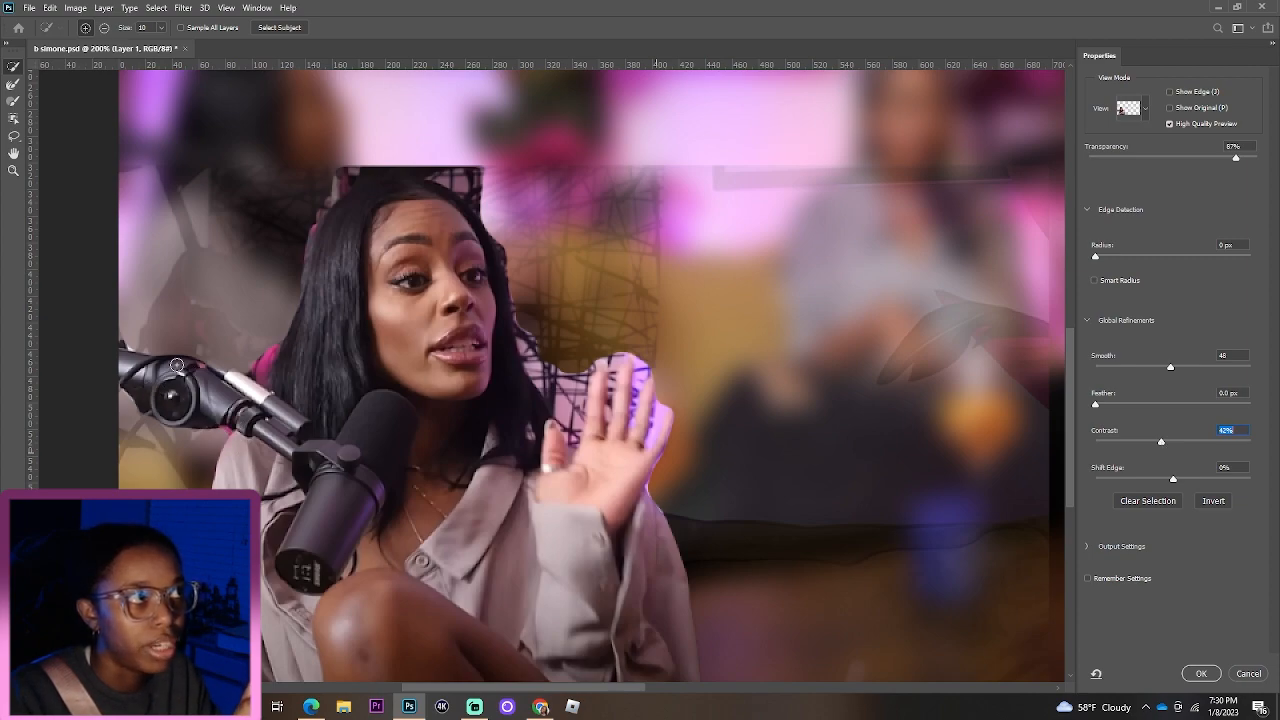
{"action": "left_click", "coordinate": [1211, 676]}
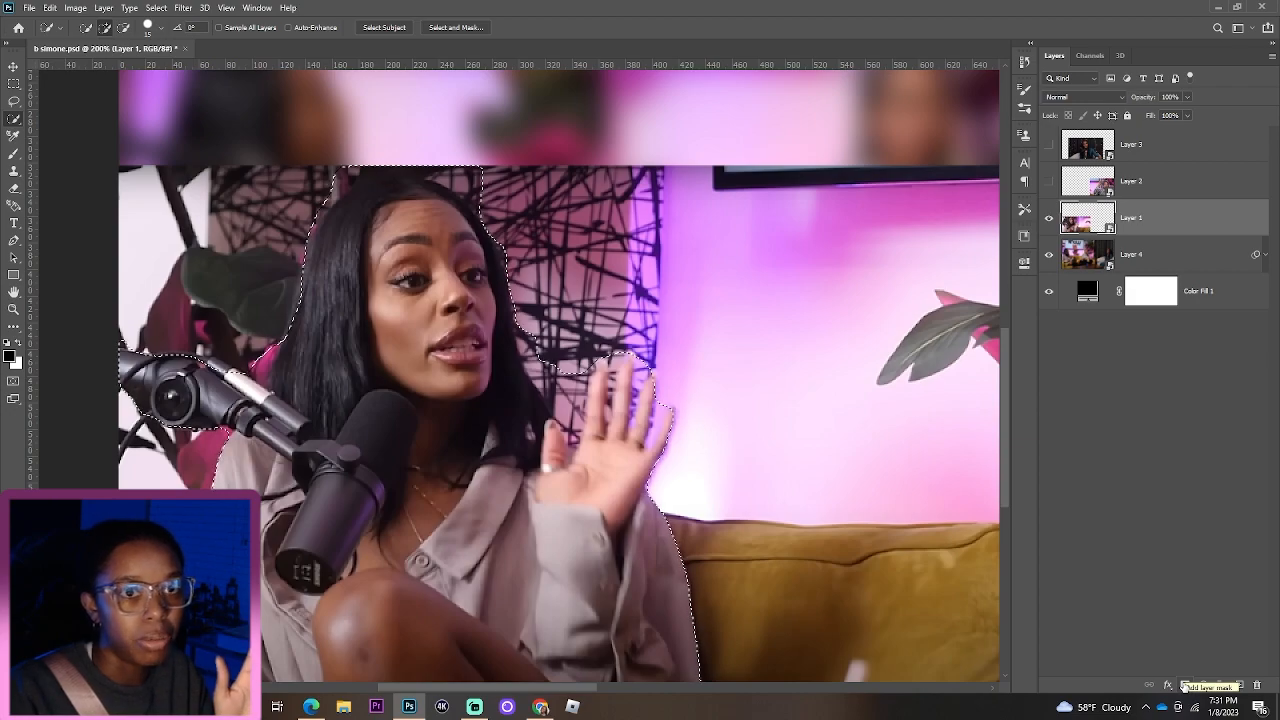
Step: Mask Layer 1 with the selection and paint out leftover background at the head's upper edge with a 30 px soft brush
{"action": "left_click", "coordinate": [1185, 685]}
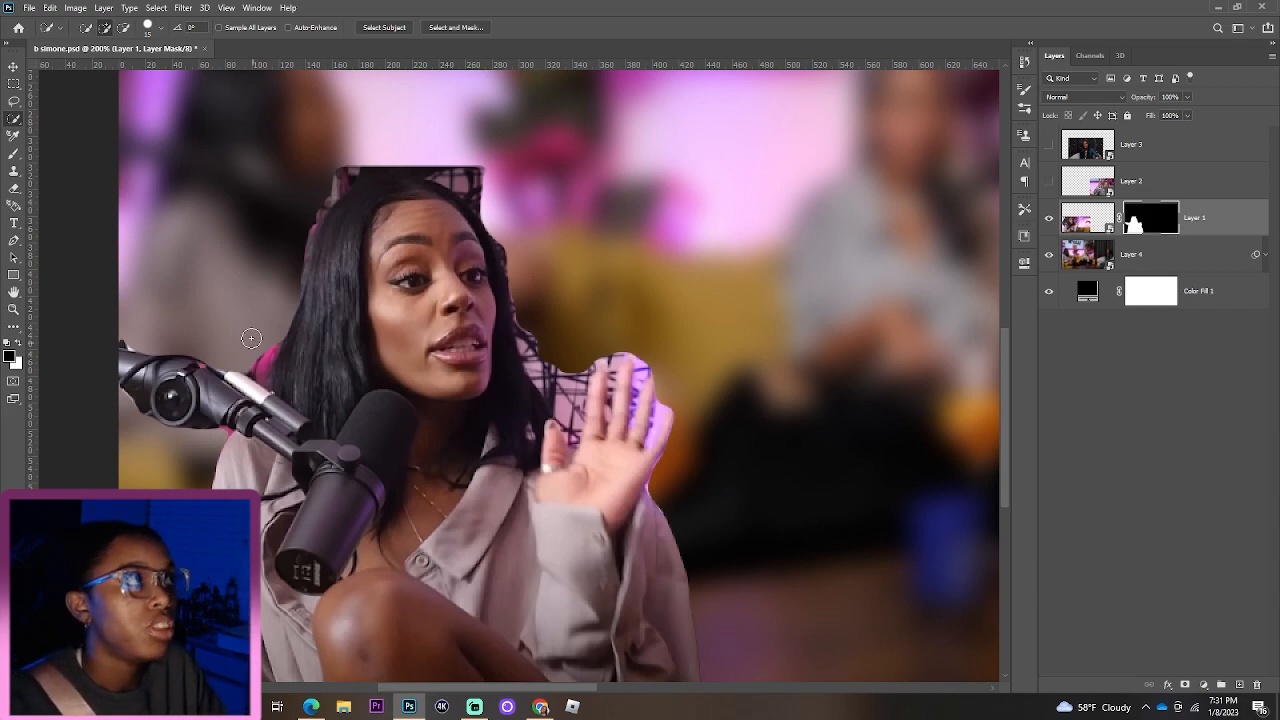
{"action": "key", "text": "b"}
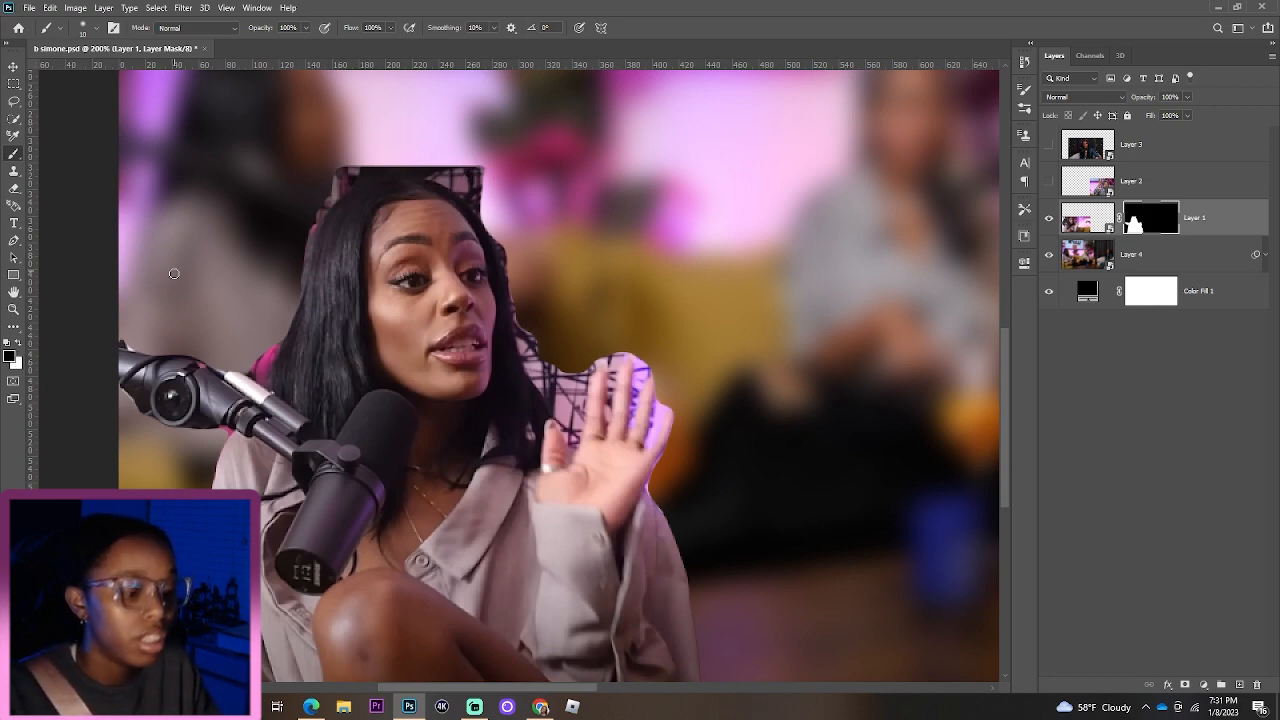
{"action": "key", "text": "bracketright"}
{"action": "key", "text": "bracketright"}
{"action": "key", "text": "bracketright"}
{"action": "key", "text": "bracketright"}
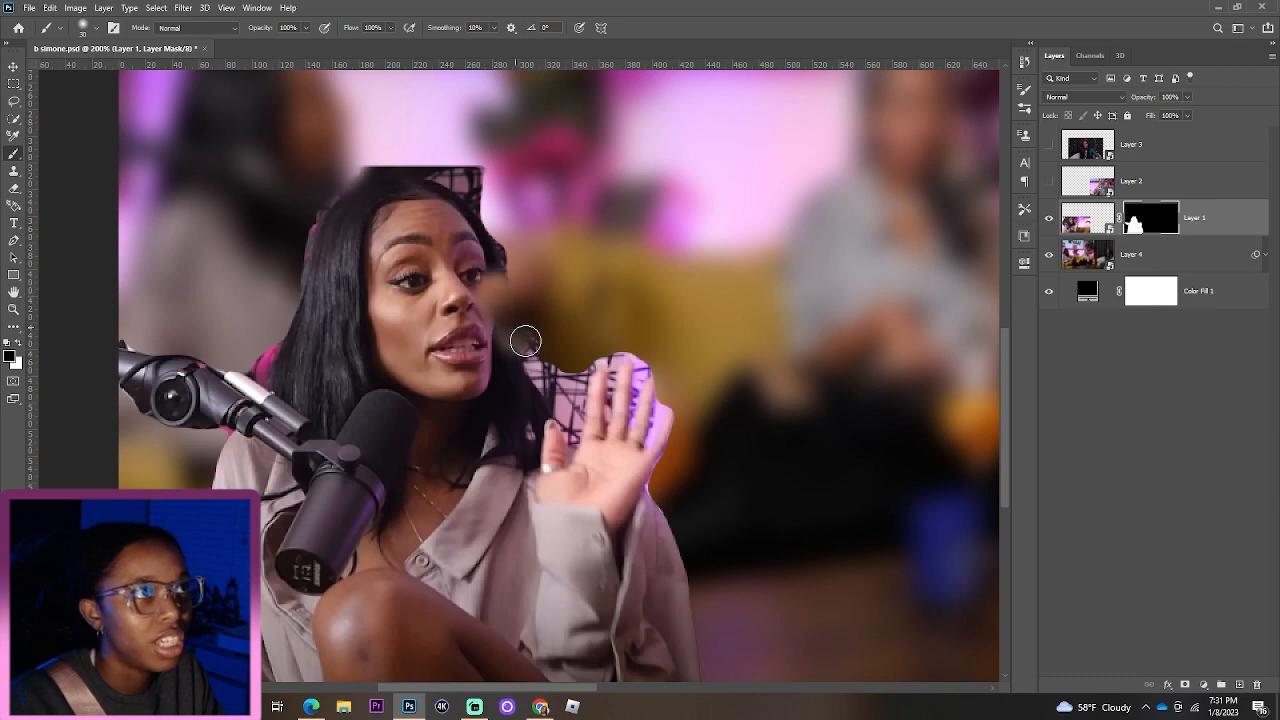
{"action": "key", "text": "ctrl+z"}
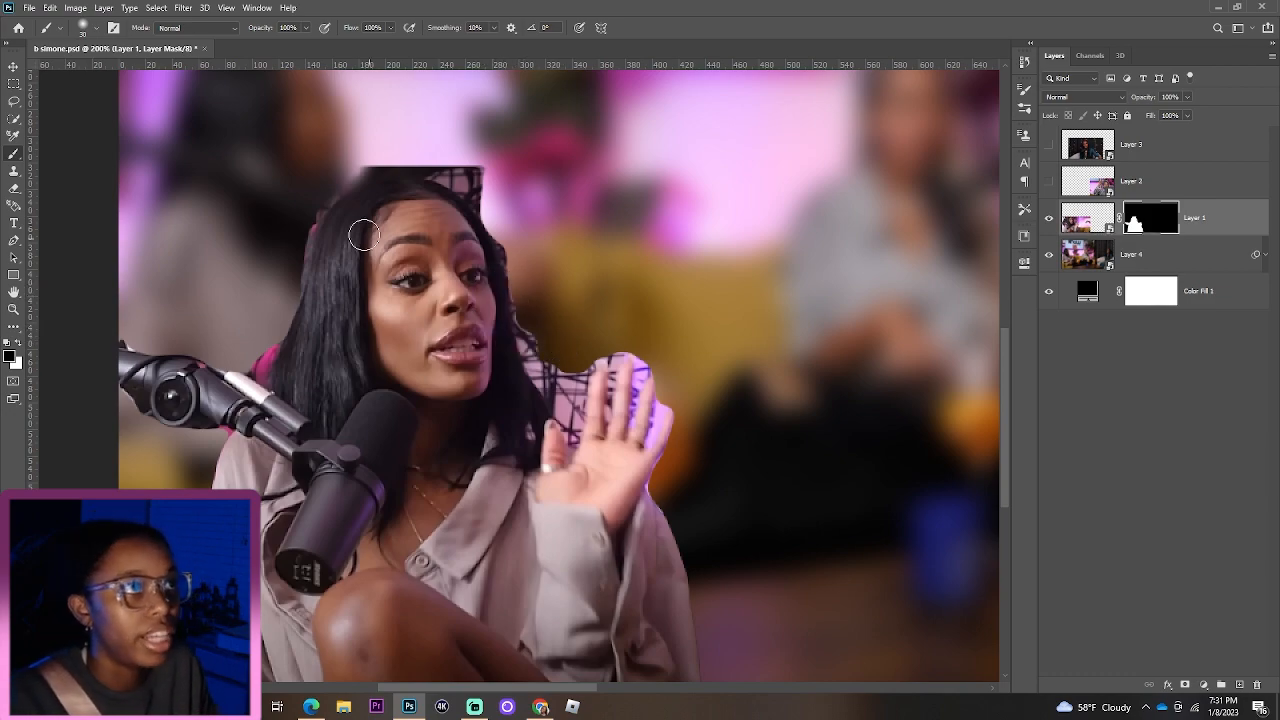
Step: Mask out the remaining background around the woman's hair and towards her hand with a 30 px Hard Round brush
{"action": "left_click", "coordinate": [97, 28]}
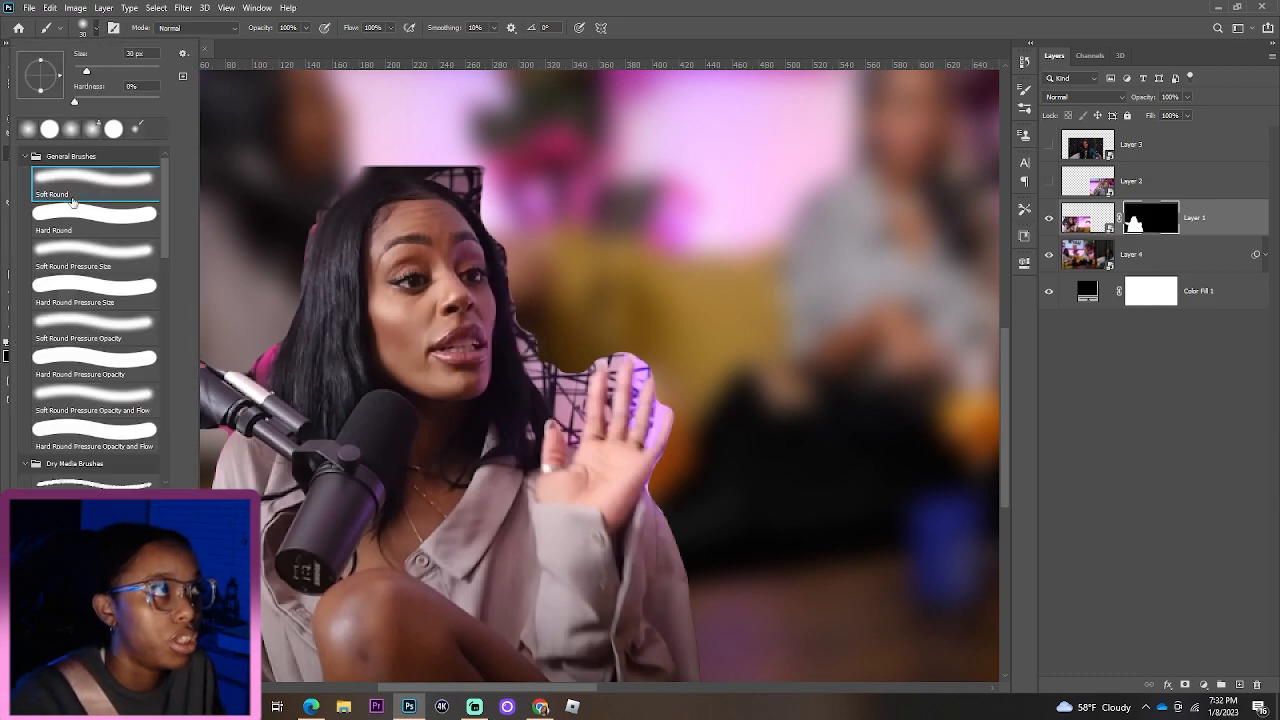
{"action": "left_click", "coordinate": [94, 220]}
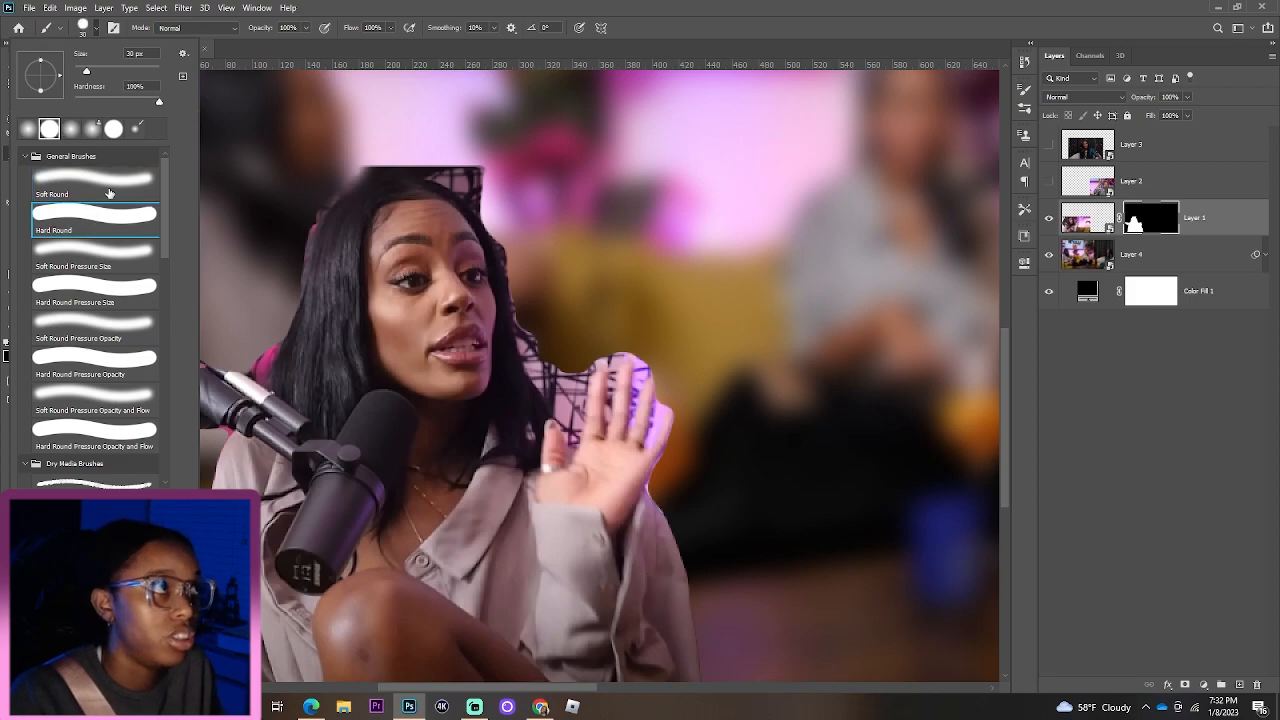
{"action": "left_click", "coordinate": [445, 12]}
{"action": "mouse_move", "coordinate": [491, 186]}
{"action": "left_mouse_down"}
{"action": "mouse_move", "coordinate": [479, 169]}
{"action": "mouse_move", "coordinate": [476, 193]}
{"action": "mouse_move", "coordinate": [502, 212]}
{"action": "mouse_move", "coordinate": [556, 364]}
{"action": "left_mouse_up"}
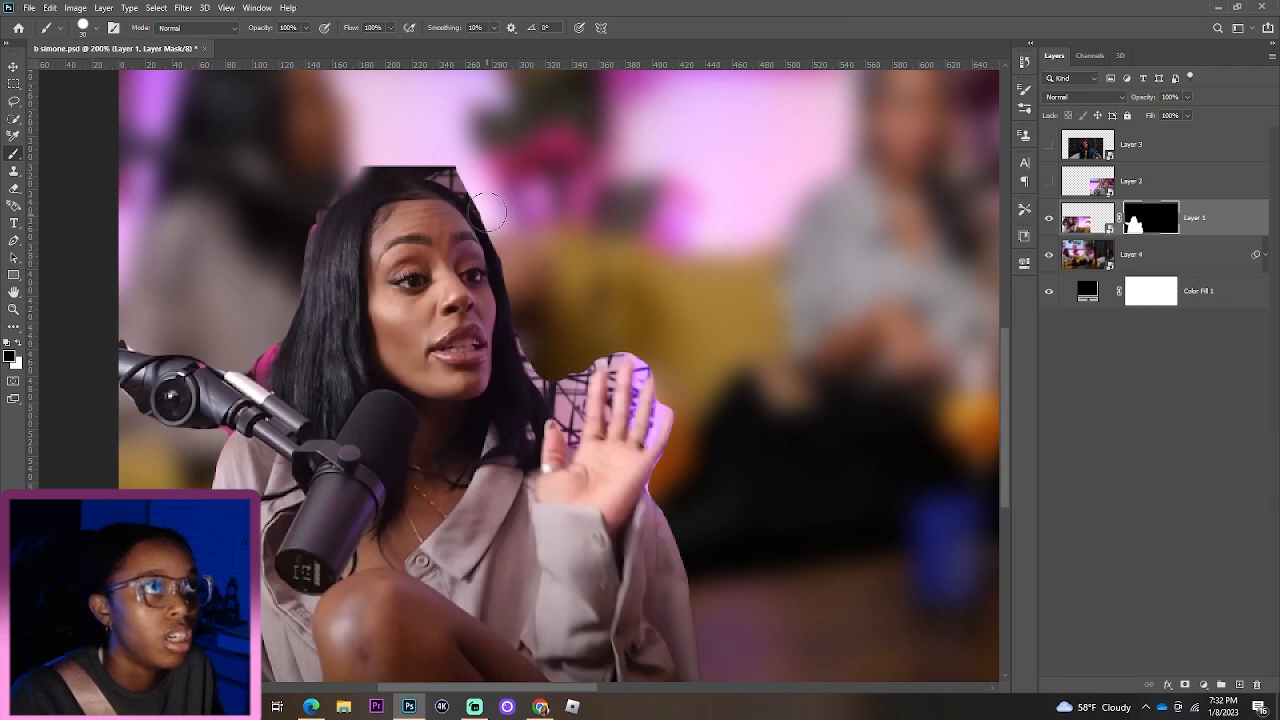
{"action": "mouse_move", "coordinate": [477, 178]}
{"action": "left_mouse_down"}
{"action": "mouse_move", "coordinate": [373, 162]}
{"action": "mouse_move", "coordinate": [335, 177]}
{"action": "mouse_move", "coordinate": [286, 261]}
{"action": "left_mouse_up"}
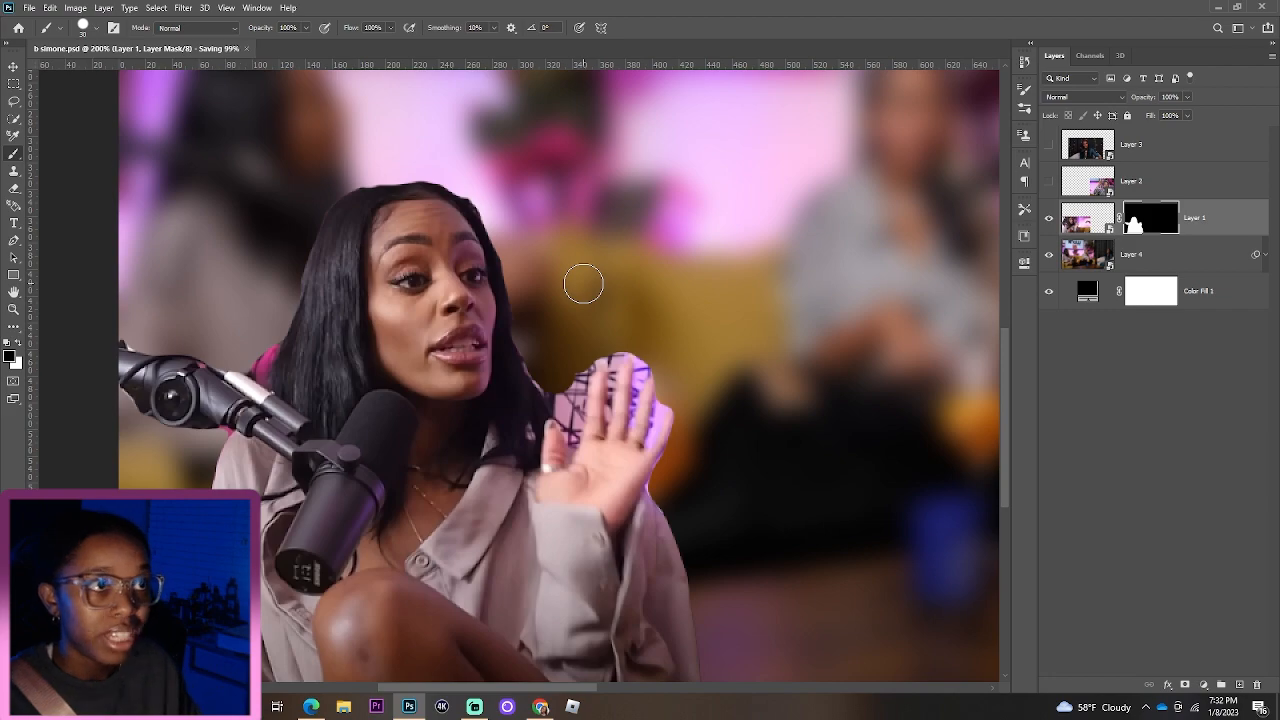
Step: Show Layer 3, leaving Layer 2 hidden, and make Layer 3 the active layer with the Move tool
{"action": "key", "text": "ctrl+minus"}
{"action": "key", "text": "ctrl+minus"}
{"action": "key", "text": "ctrl+minus"}
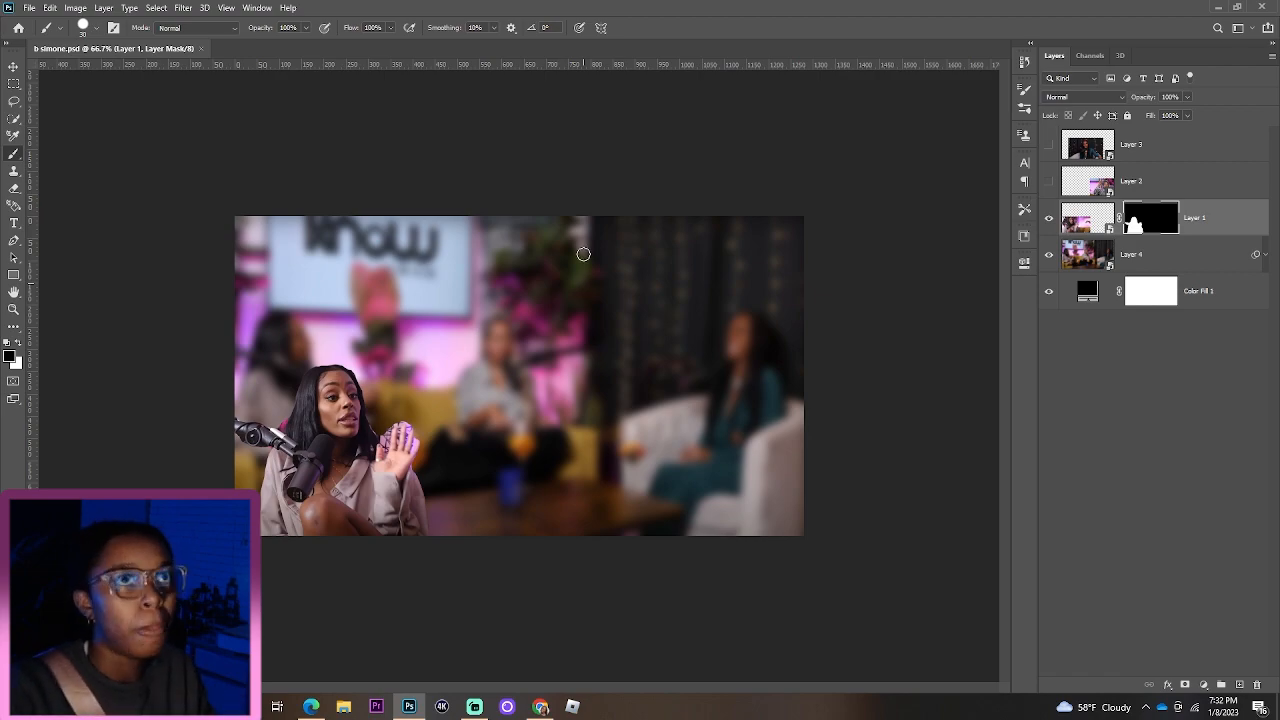
{"action": "left_click", "coordinate": [1049, 182]}
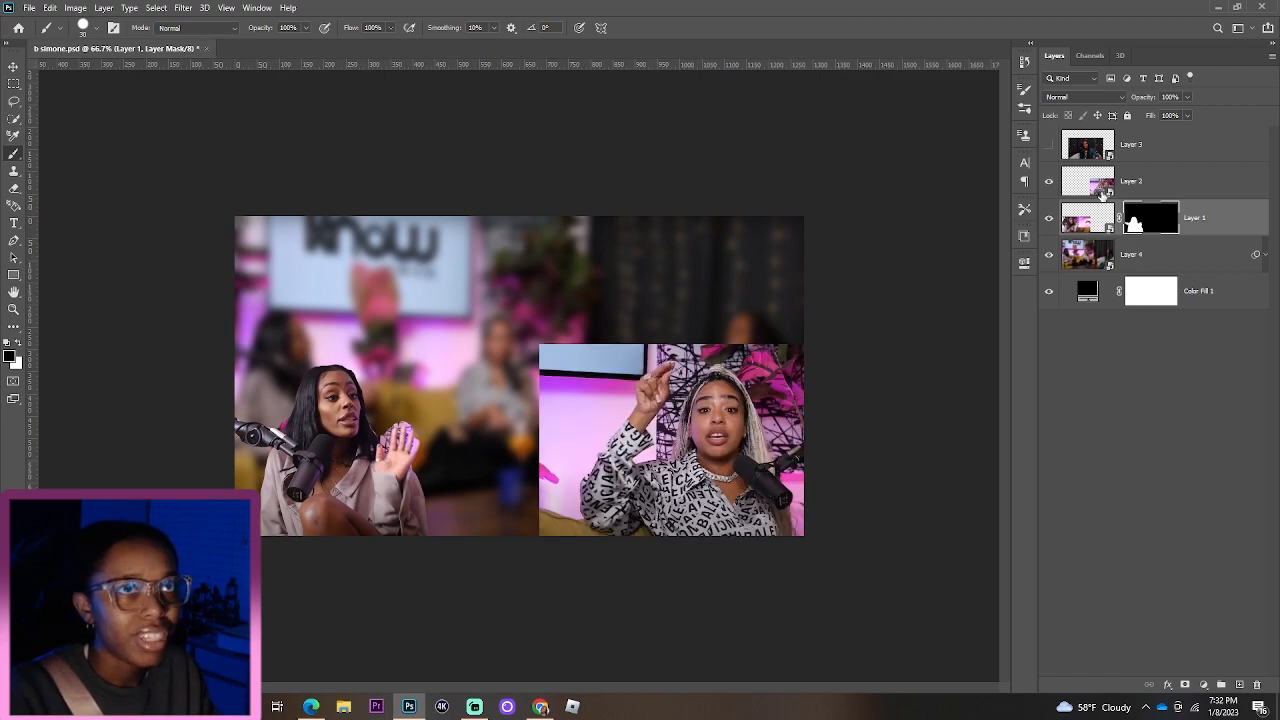
{"action": "left_click", "coordinate": [1049, 184]}
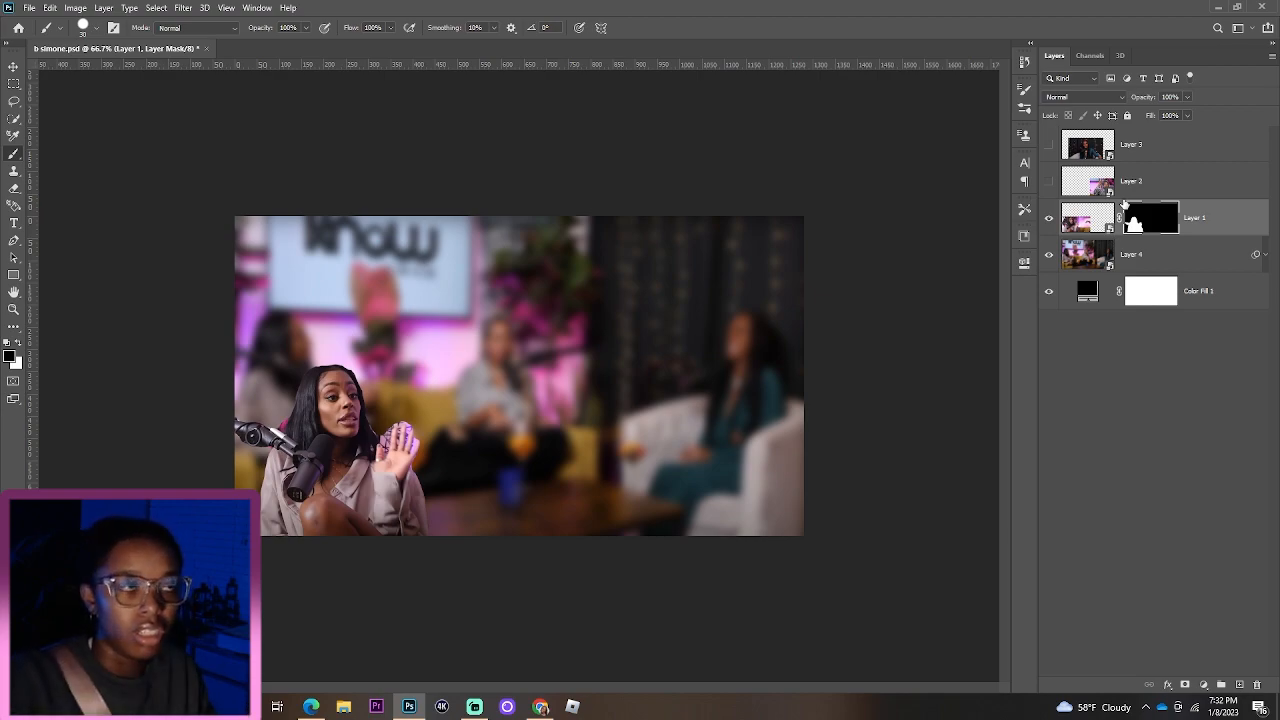
{"action": "left_click", "coordinate": [1049, 147]}
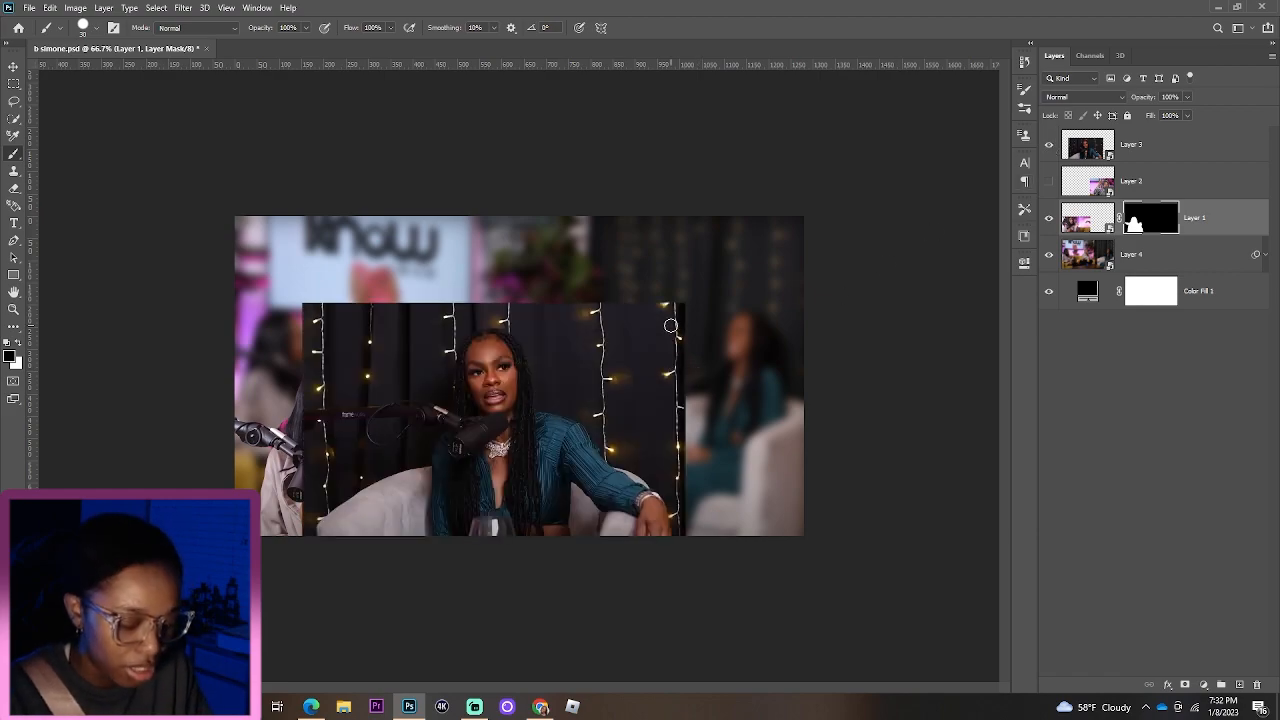
{"action": "key", "text": "v"}
{"action": "left_click", "coordinate": [1173, 155]}
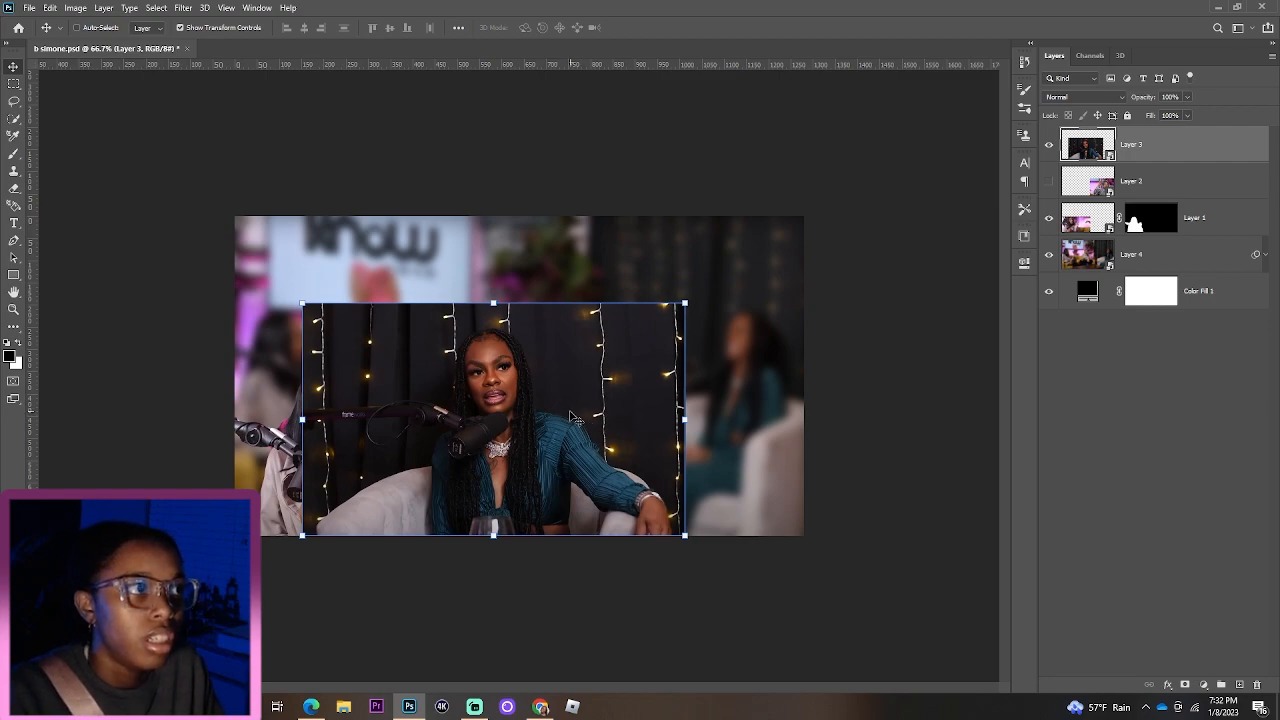
{"action": "key", "text": "ctrl+plus"}
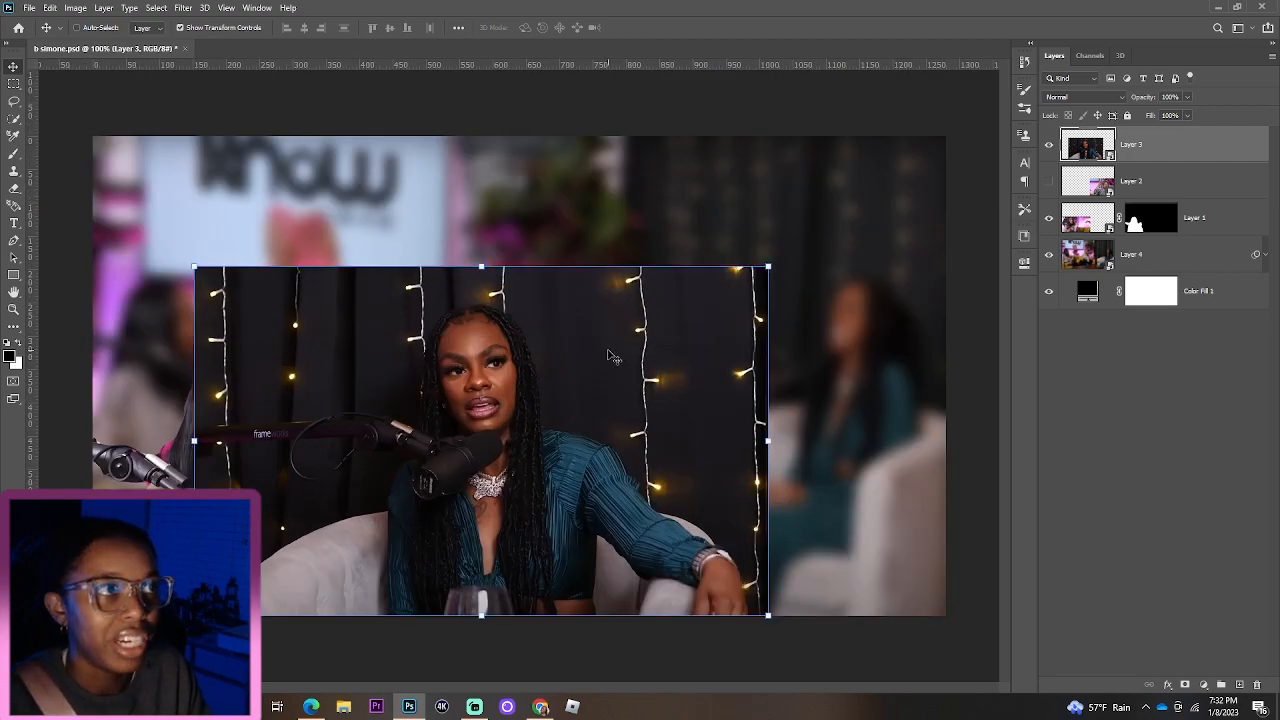
Step: Select the woman in teal on Layer 3 with the Quick Selection tool and subtract the dark curtain background around her
{"action": "key", "text": "ctrl+plus"}
{"action": "key", "text": "ctrl+minus"}
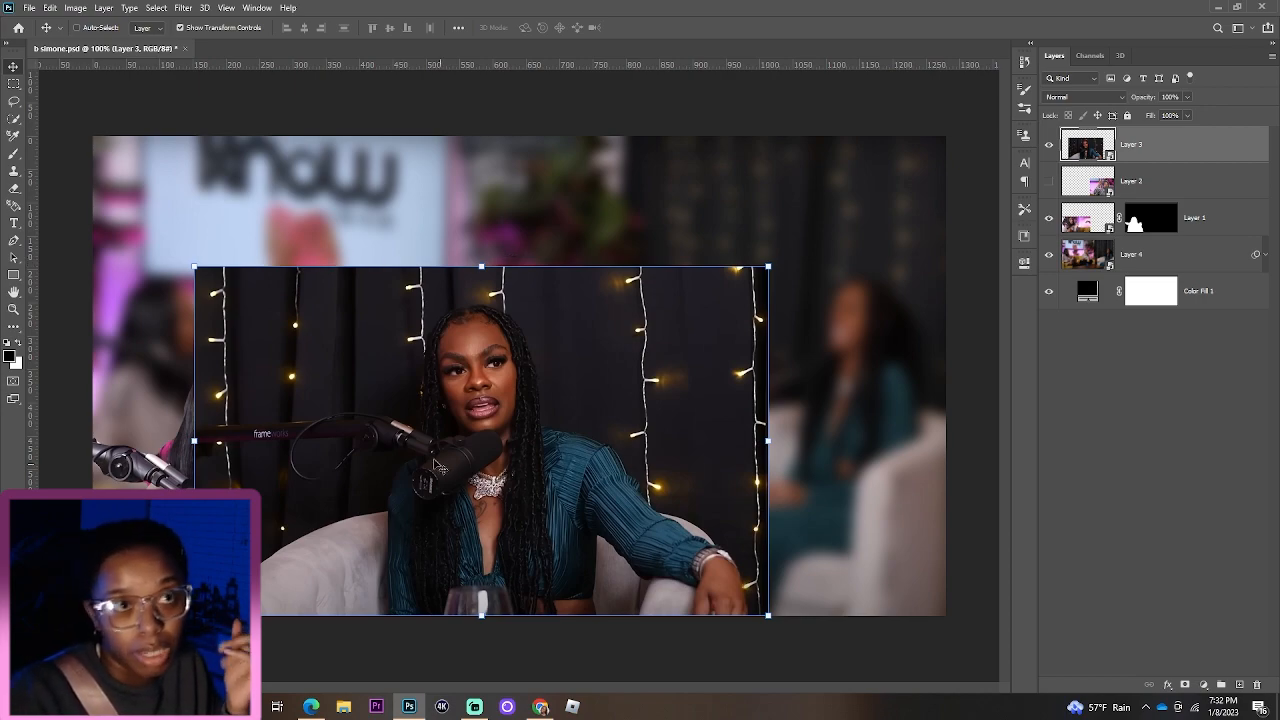
{"action": "left_click_drag", "start_coordinate": [14, 118], "coordinate": [47, 135]}
{"action": "mouse_move", "coordinate": [732, 593]}
{"action": "left_mouse_down"}
{"action": "mouse_move", "coordinate": [650, 560]}
{"action": "mouse_move", "coordinate": [595, 505]}
{"action": "mouse_move", "coordinate": [494, 461]}
{"action": "mouse_move", "coordinate": [492, 382]}
{"action": "mouse_move", "coordinate": [450, 350]}
{"action": "mouse_move", "coordinate": [455, 505]}
{"action": "mouse_move", "coordinate": [340, 571]}
{"action": "mouse_move", "coordinate": [430, 462]}
{"action": "mouse_move", "coordinate": [372, 433]}
{"action": "left_mouse_up"}
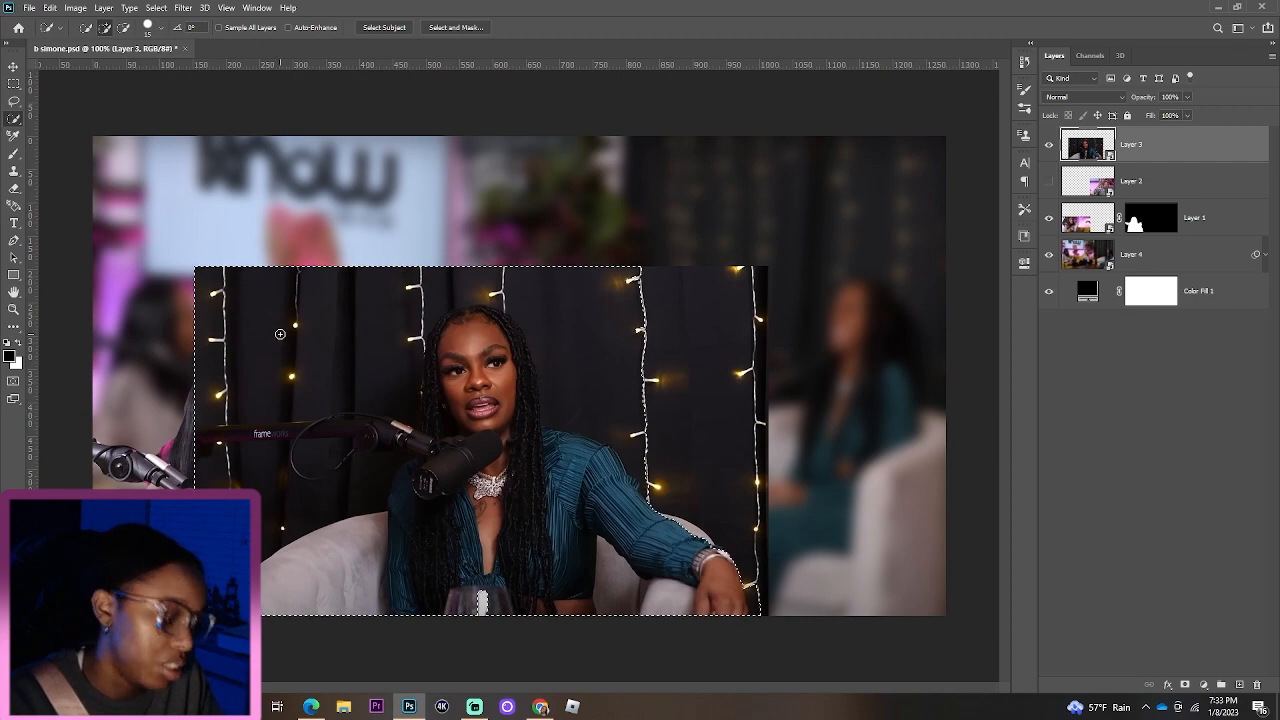
{"action": "mouse_move", "coordinate": [283, 334]}
{"action": "left_mouse_down"}
{"action": "mouse_move", "coordinate": [242, 326]}
{"action": "mouse_move", "coordinate": [338, 333]}
{"action": "left_mouse_up"}
{"action": "mouse_move", "coordinate": [326, 276]}
{"action": "left_mouse_down"}
{"action": "mouse_move", "coordinate": [317, 320]}
{"action": "mouse_move", "coordinate": [214, 346]}
{"action": "mouse_move", "coordinate": [249, 486]}
{"action": "mouse_move", "coordinate": [218, 446]}
{"action": "left_mouse_up"}
{"action": "mouse_move", "coordinate": [282, 500]}
{"action": "left_mouse_down"}
{"action": "mouse_move", "coordinate": [357, 474]}
{"action": "mouse_move", "coordinate": [397, 376]}
{"action": "mouse_move", "coordinate": [380, 378]}
{"action": "mouse_move", "coordinate": [437, 372]}
{"action": "left_mouse_up"}
{"action": "key", "text": "alt"}
{"action": "left_click", "coordinate": [624, 292]}
{"action": "left_click_drag", "start_coordinate": [619, 399], "coordinate": [594, 349]}
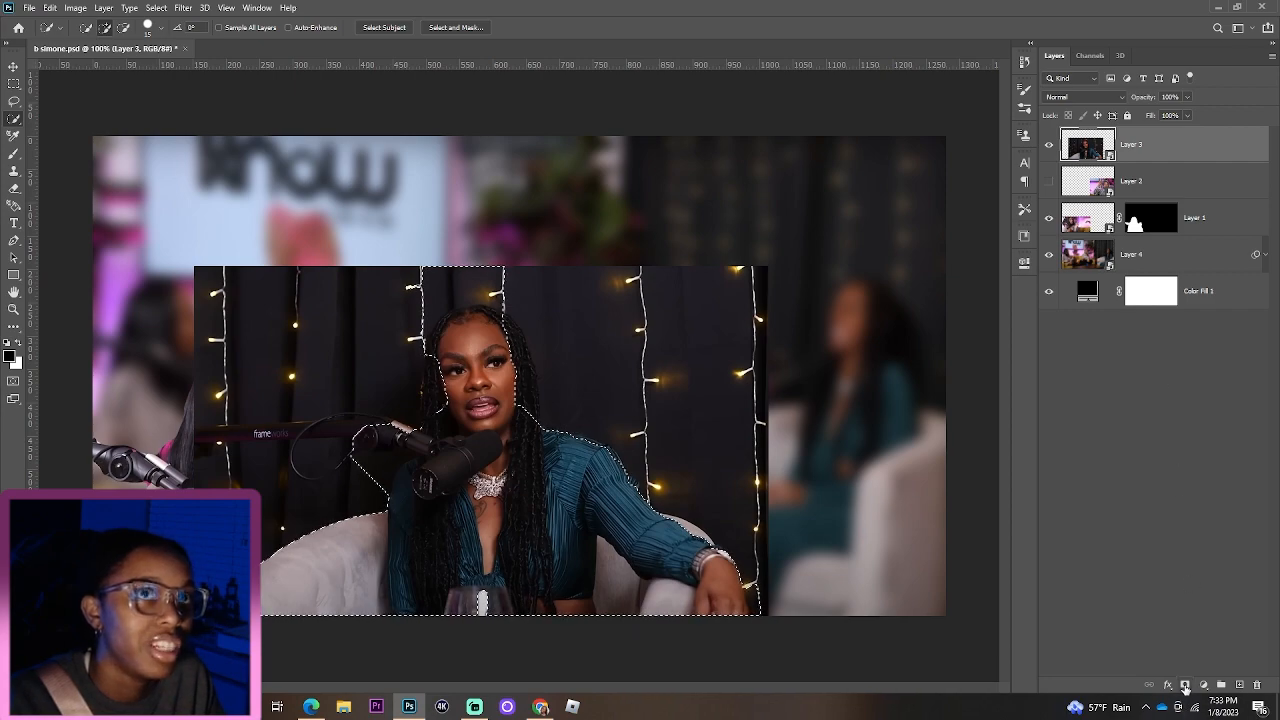
Step: Refine the selection around her braids in Select and Mask at 41% transparency and try adding the microphone arm
{"action": "left_click", "coordinate": [1185, 686]}
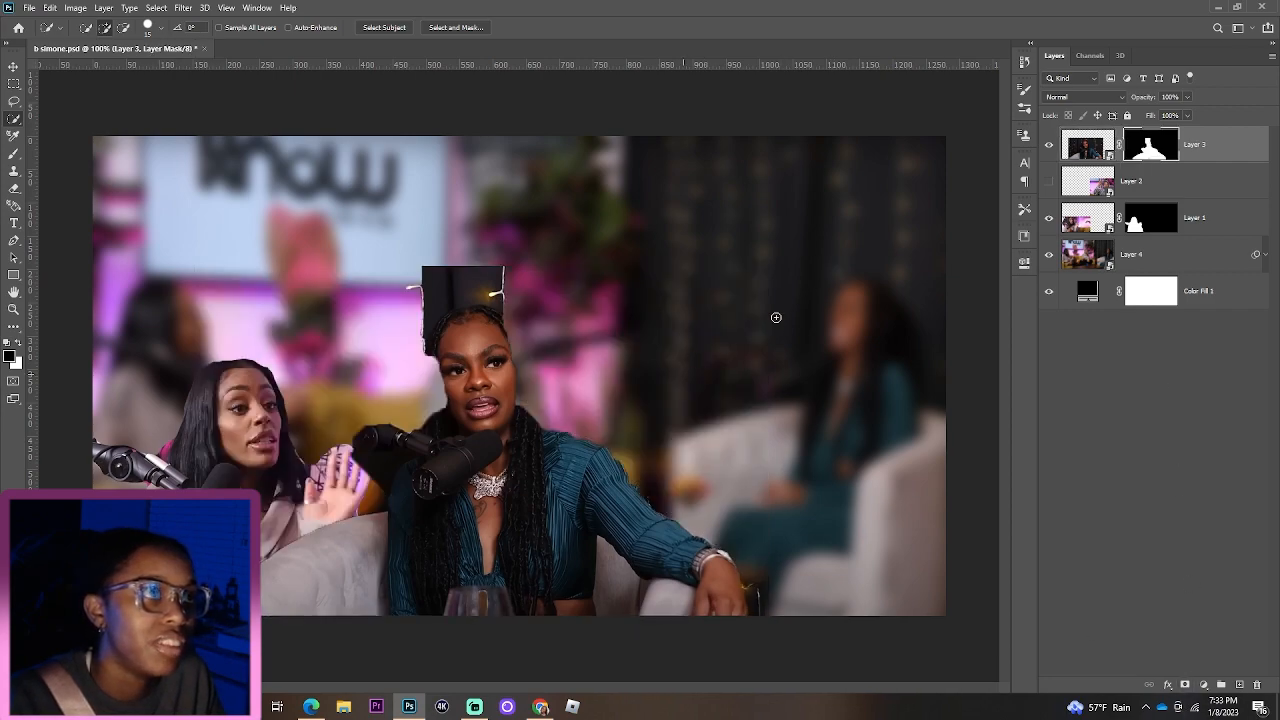
{"action": "key", "text": "ctrl+z"}
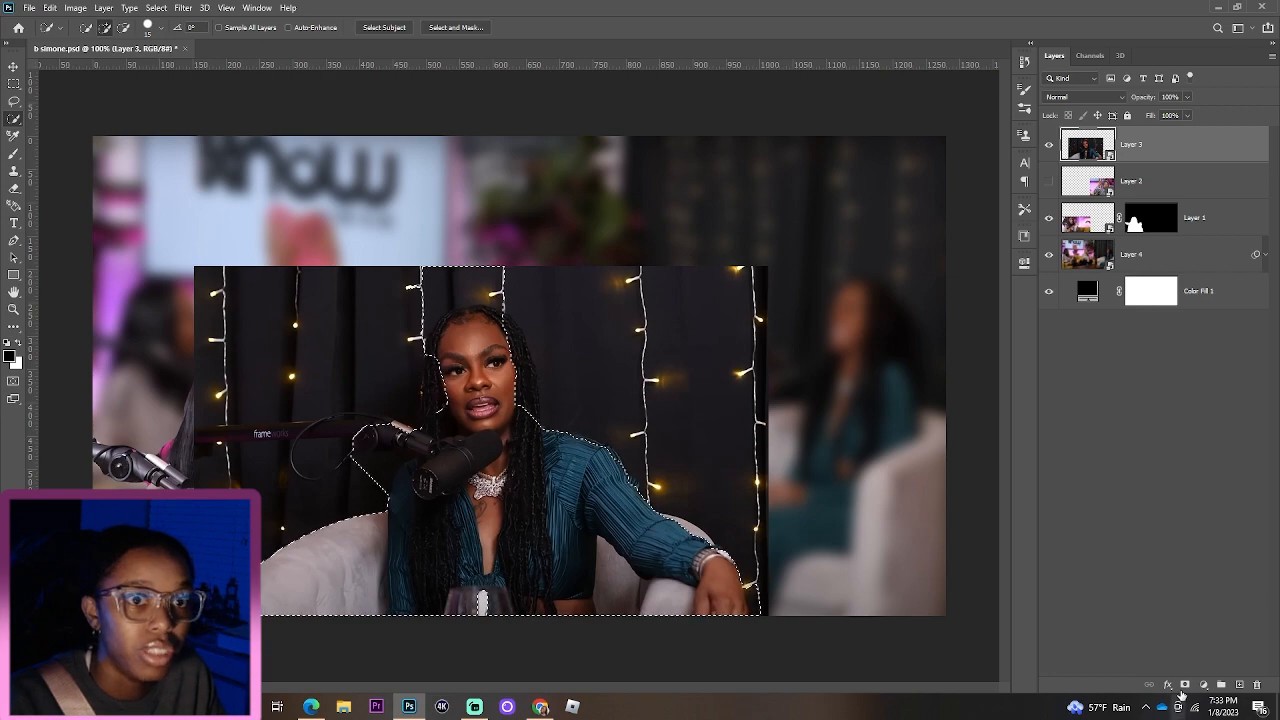
{"action": "left_click", "coordinate": [456, 27]}
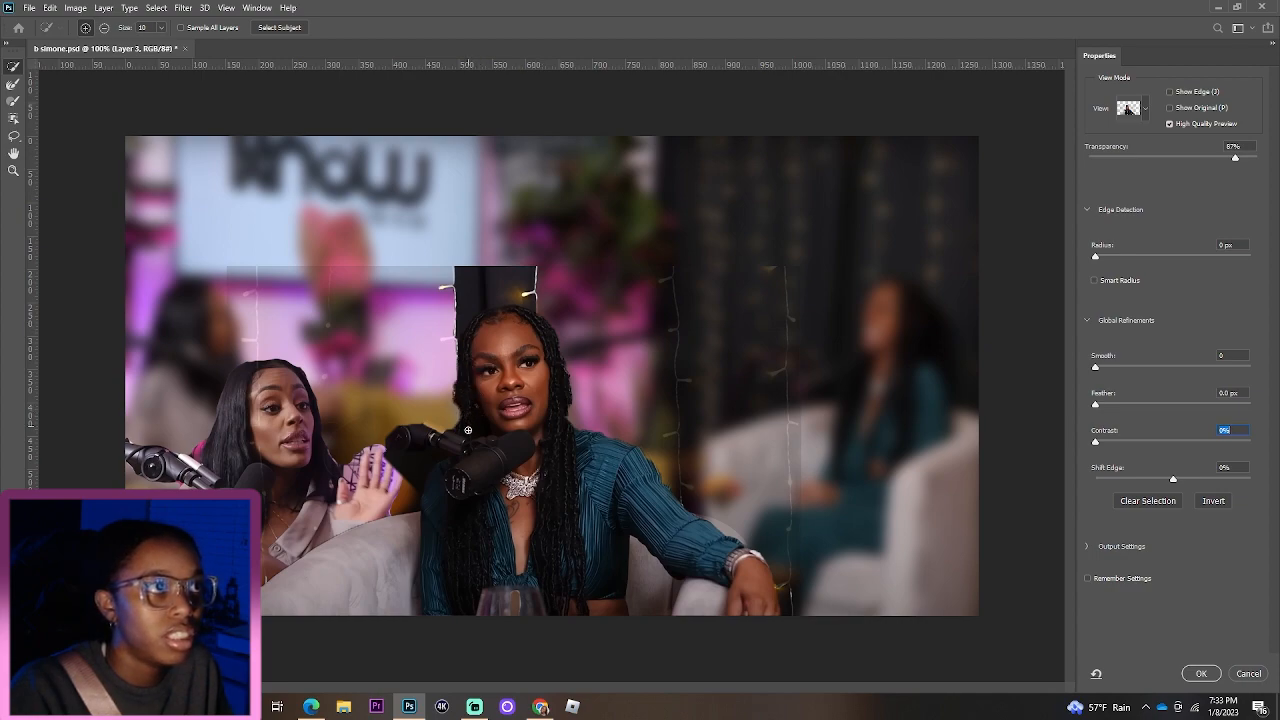
{"action": "left_click_drag", "start_coordinate": [1191, 163], "coordinate": [1157, 163]}
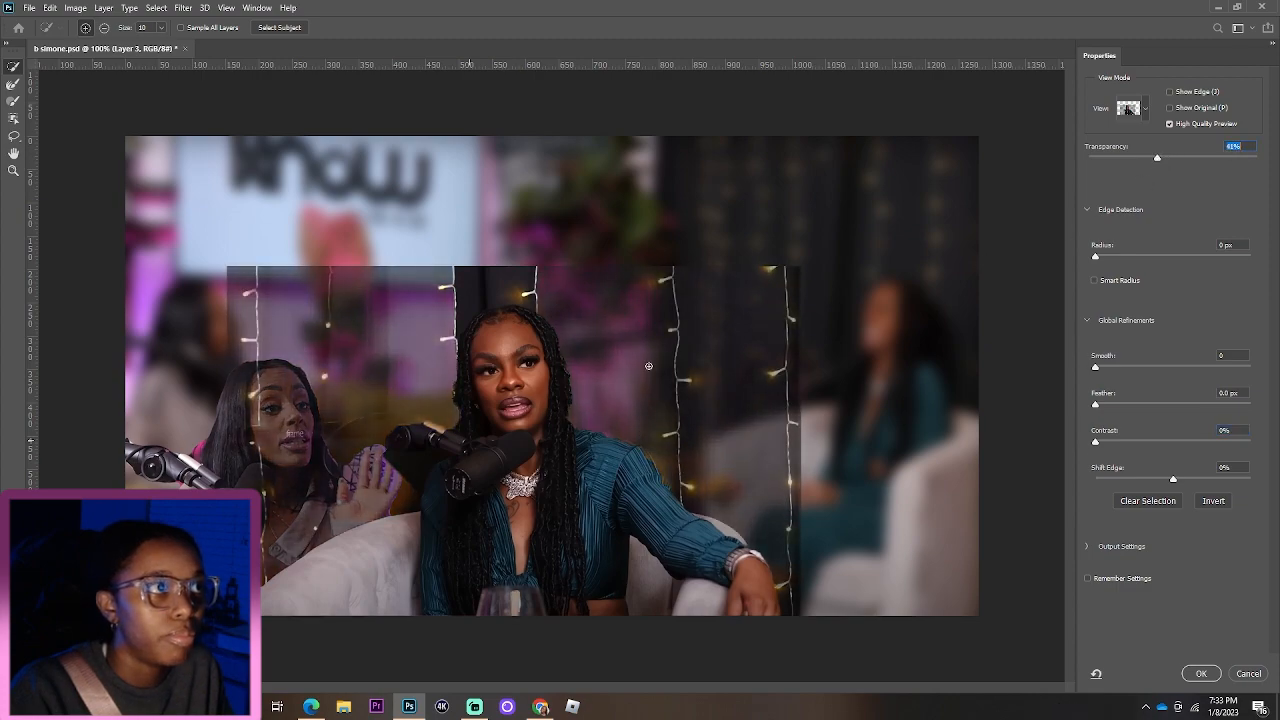
{"action": "left_click_drag", "start_coordinate": [359, 425], "coordinate": [312, 434]}
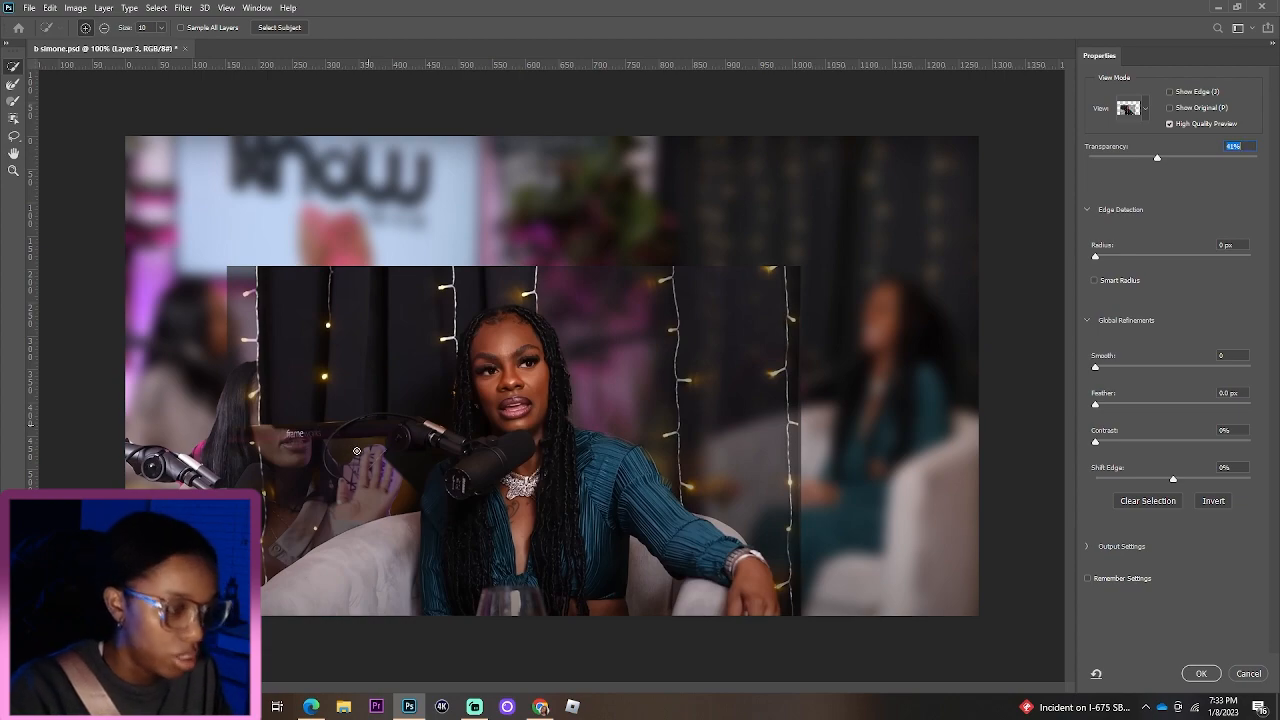
{"action": "key", "text": "ctrl+z"}
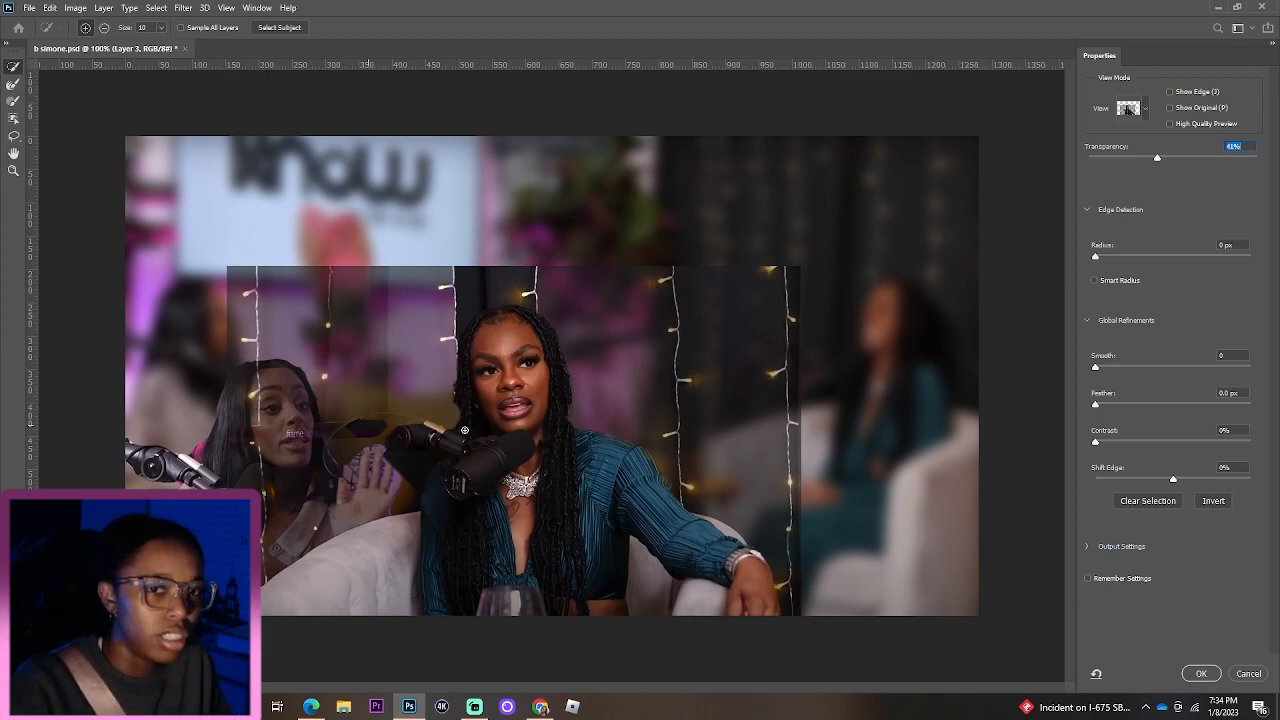
Step: Subtract the white armchair from the selection, set the preview transparency to 92% and accept the refined selection
{"action": "key", "text": "alt"}
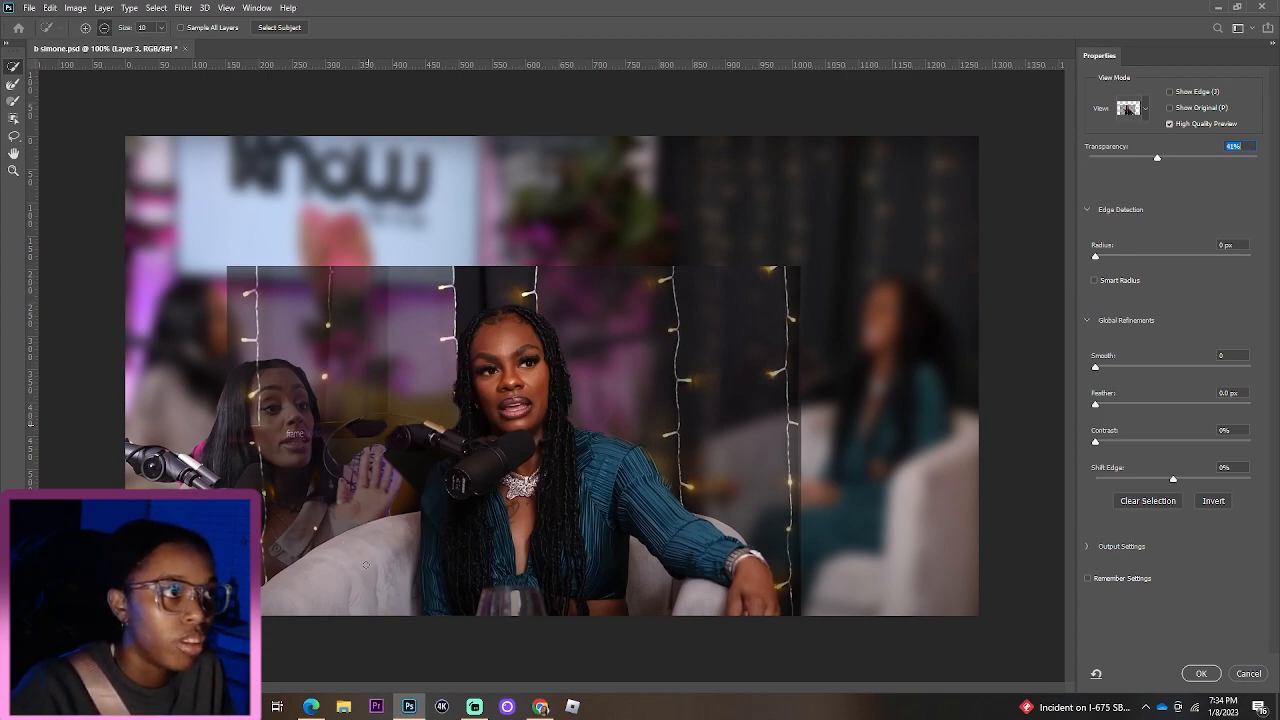
{"action": "left_click_drag", "start_coordinate": [365, 559], "coordinate": [363, 573]}
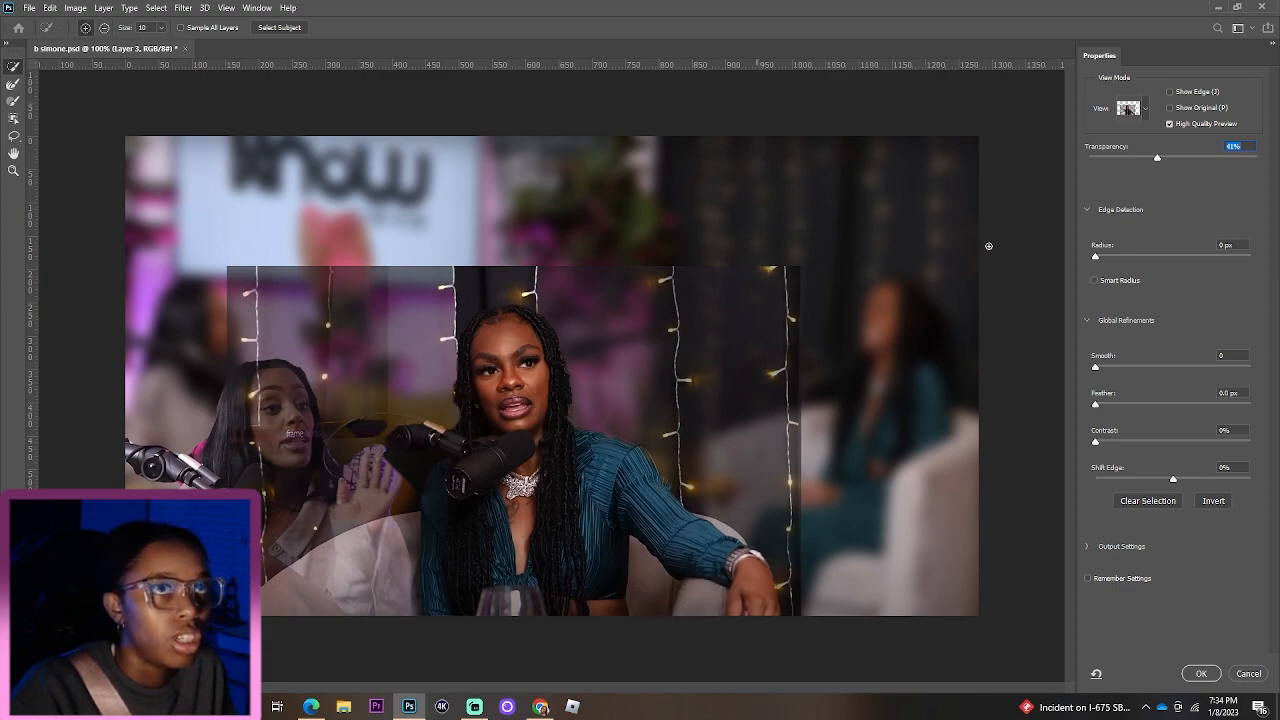
{"action": "left_click_drag", "start_coordinate": [1155, 158], "coordinate": [1244, 279]}
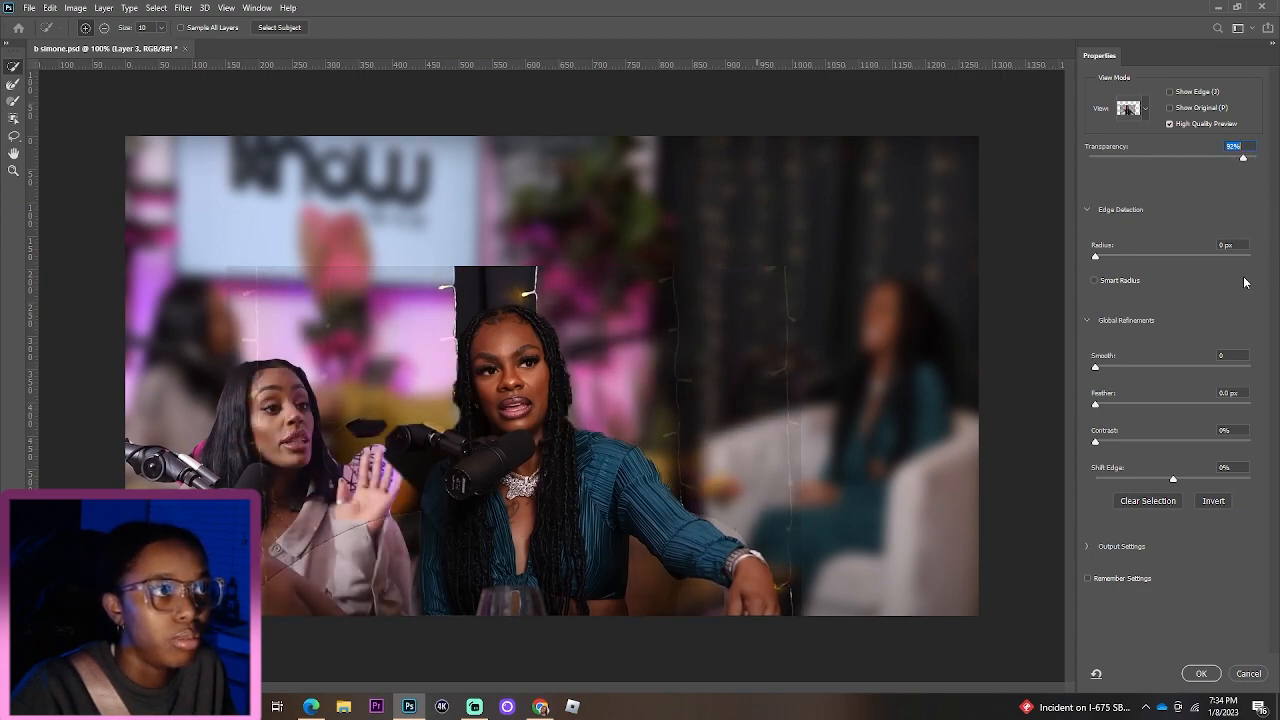
{"action": "left_click", "coordinate": [1201, 674]}
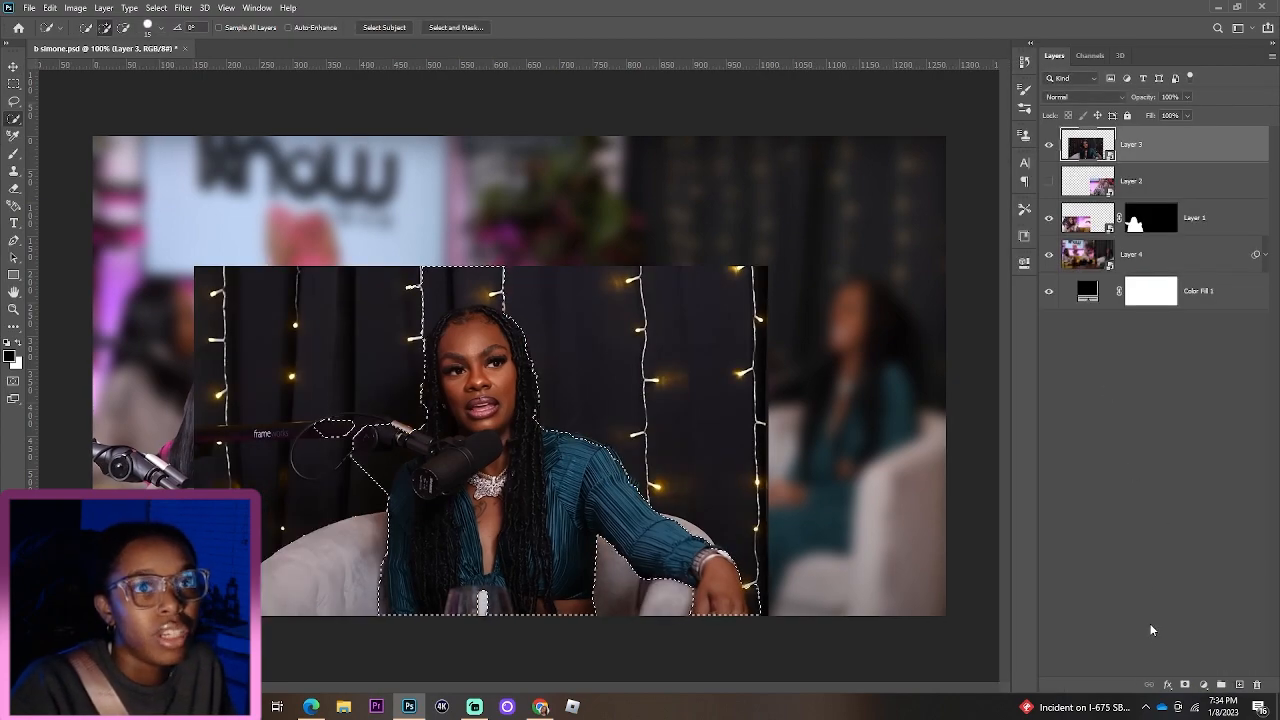
Step: Mask Layer 3 with the selection and paint out the leftover background above the head and beside the microphone with a 70 px brush
{"action": "left_click", "coordinate": [1185, 685]}
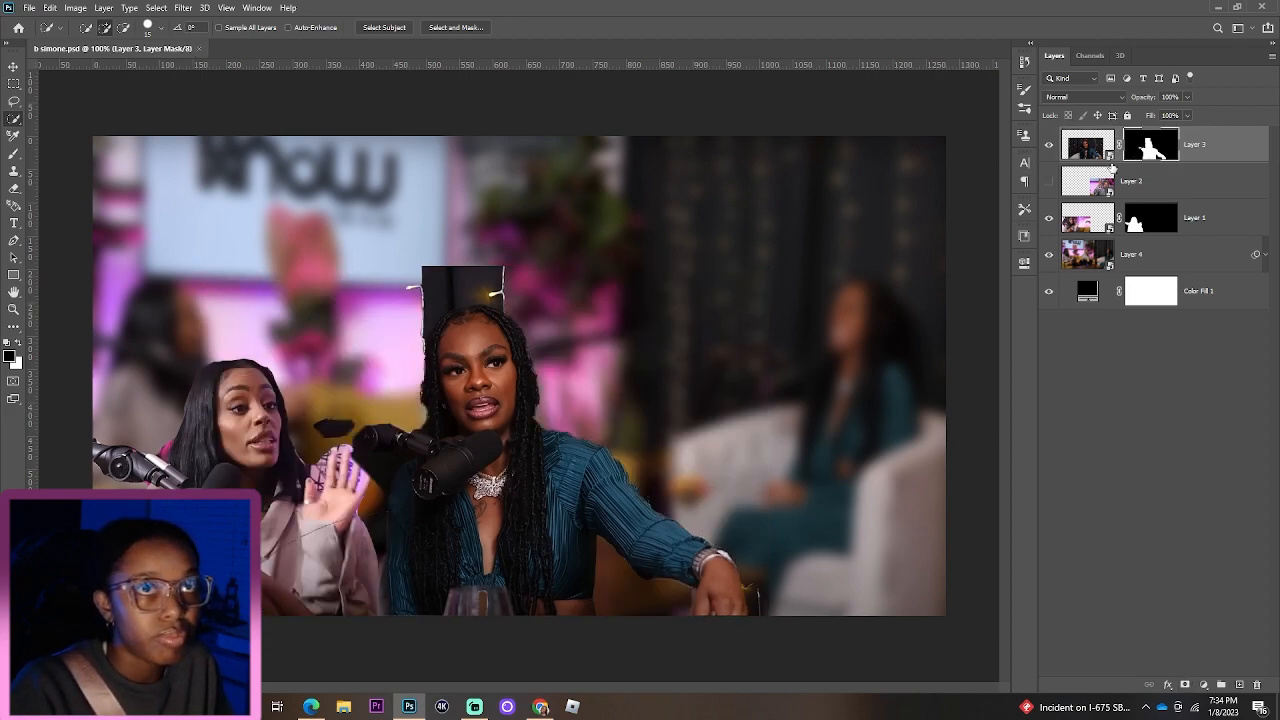
{"action": "key", "text": "b"}
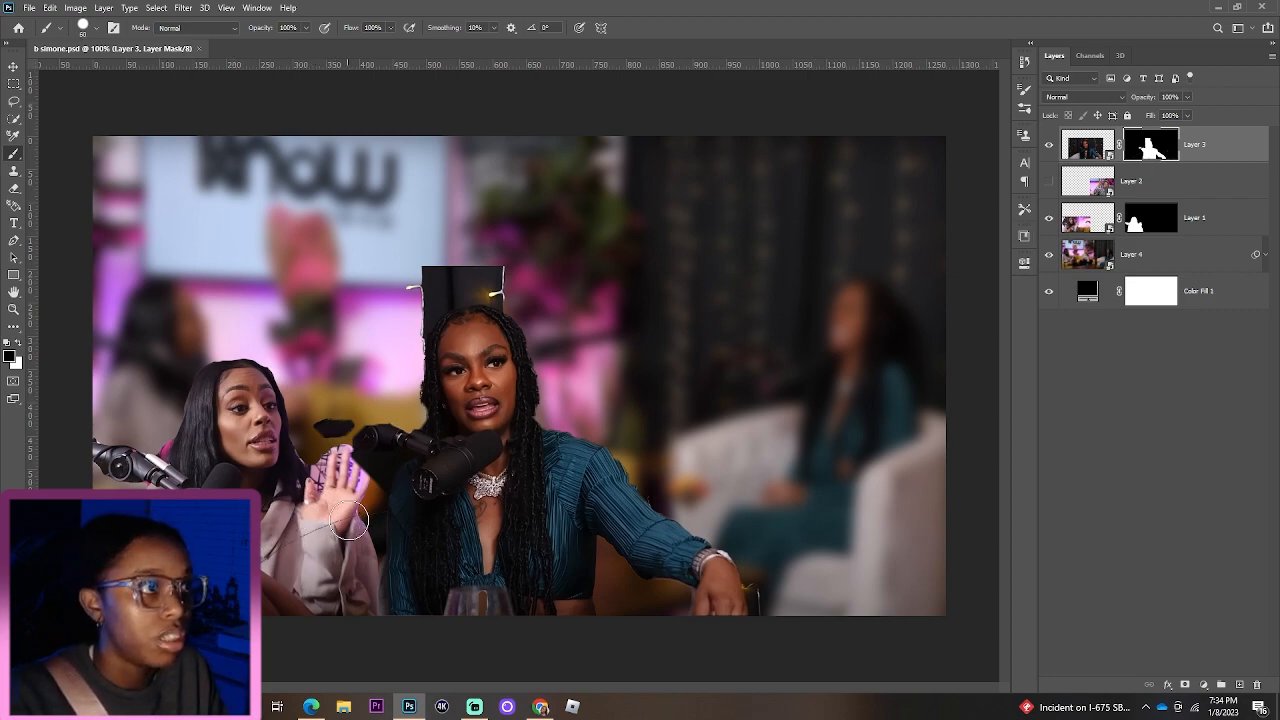
{"action": "left_click", "coordinate": [333, 558]}
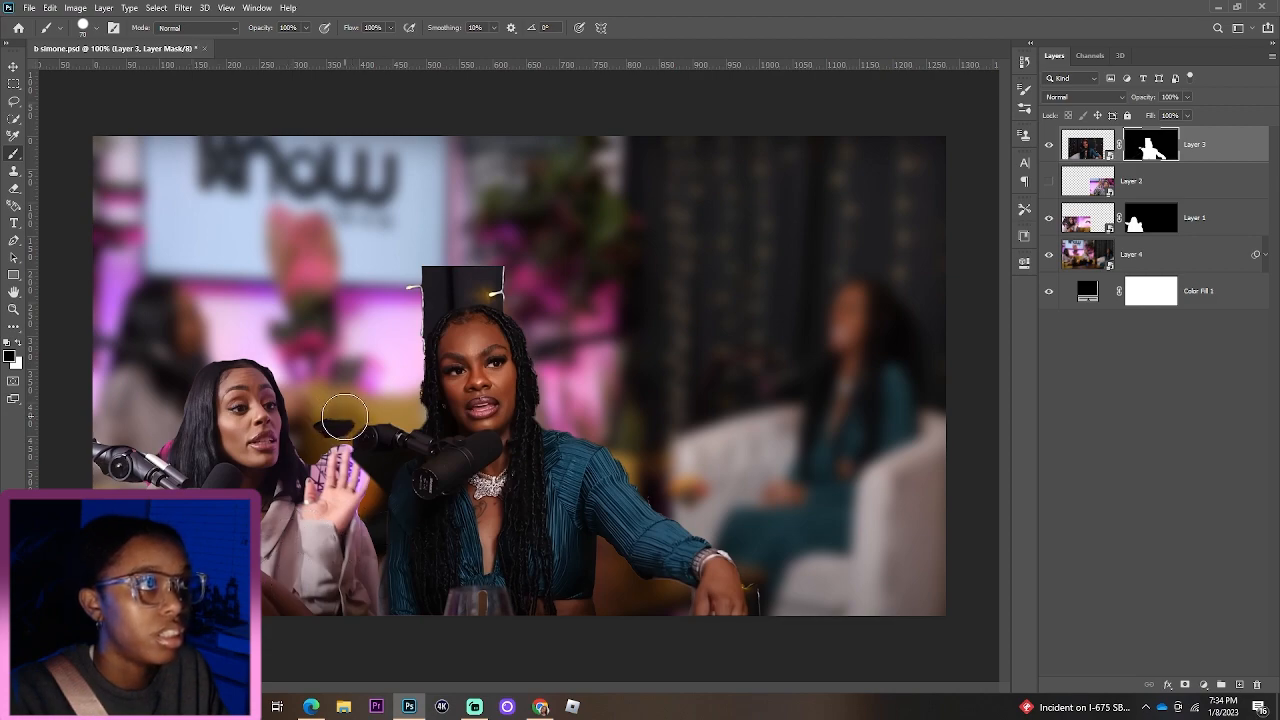
{"action": "mouse_move", "coordinate": [370, 337]}
{"action": "left_mouse_down"}
{"action": "mouse_move", "coordinate": [456, 270]}
{"action": "mouse_move", "coordinate": [521, 262]}
{"action": "mouse_move", "coordinate": [482, 274]}
{"action": "mouse_move", "coordinate": [506, 291]}
{"action": "mouse_move", "coordinate": [400, 309]}
{"action": "left_mouse_up"}
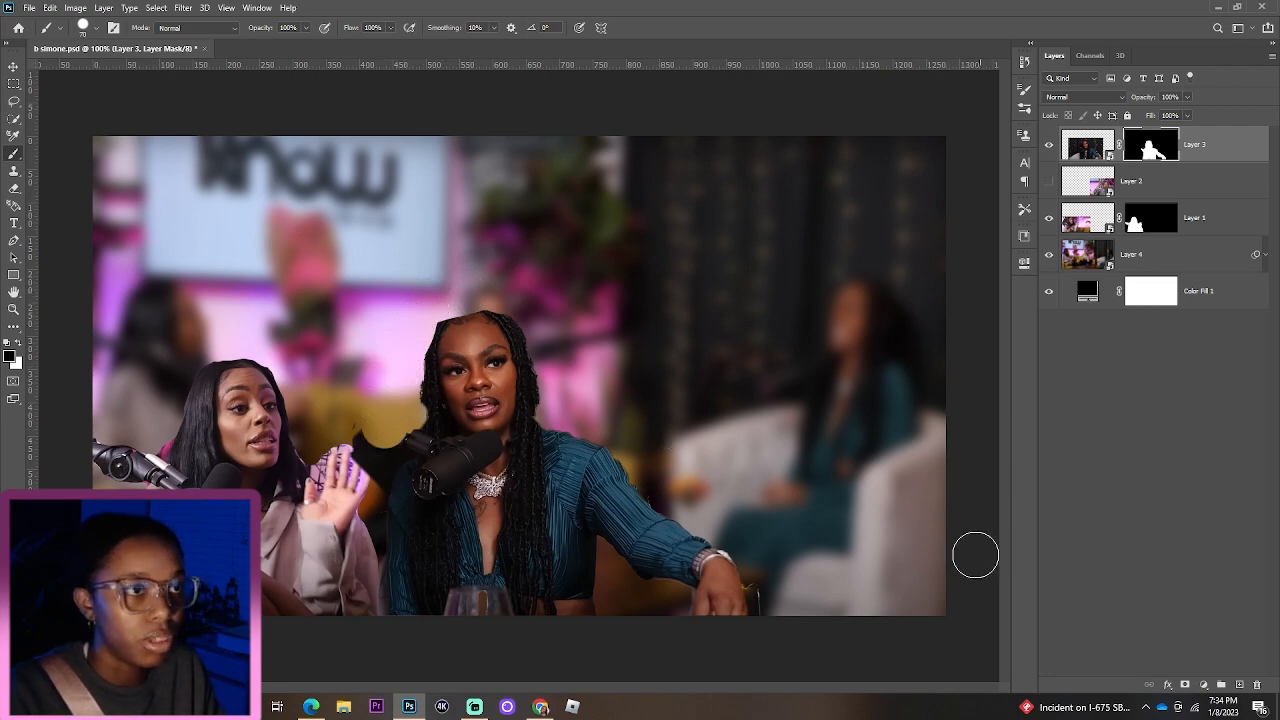
{"action": "key", "text": "v"}
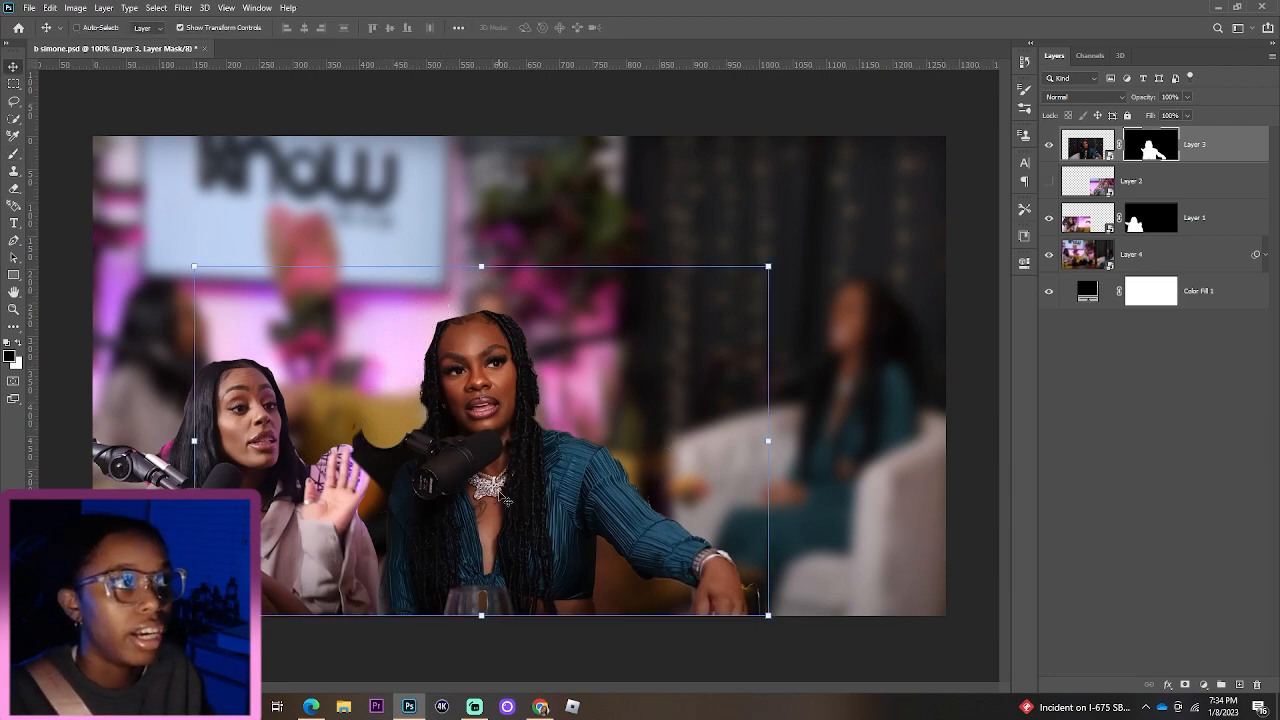
{"action": "key", "text": "b"}
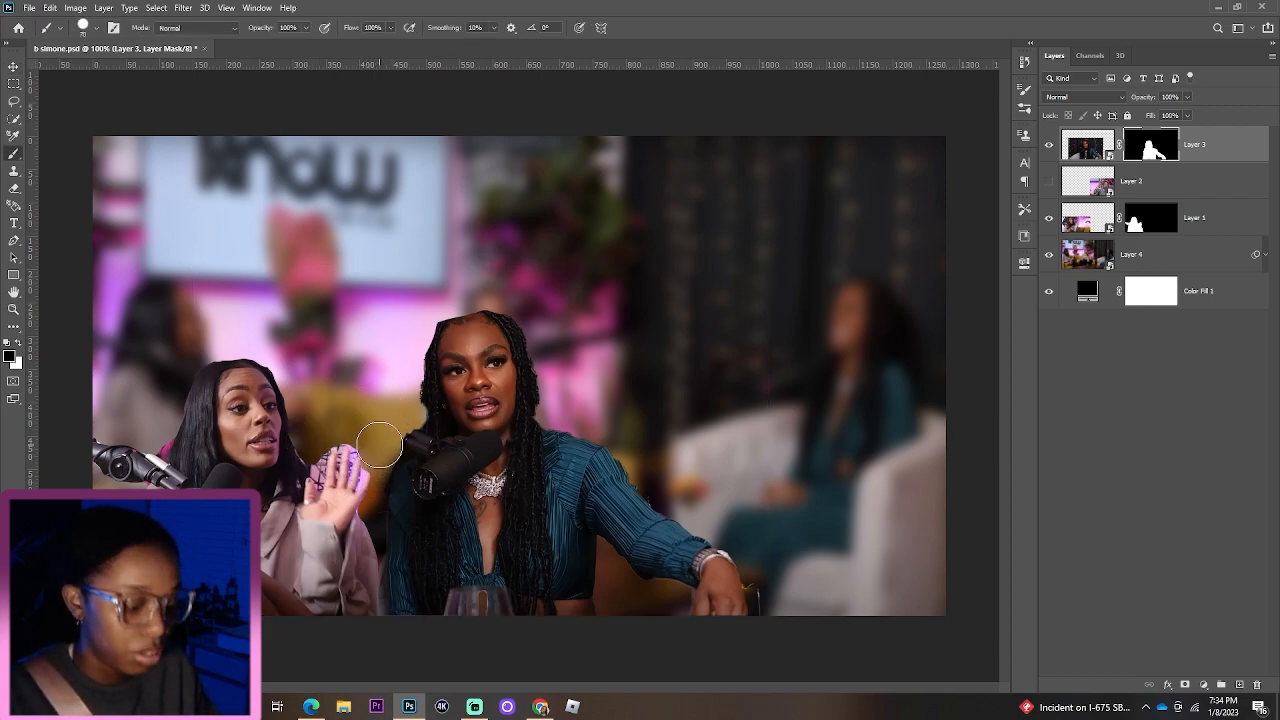
Step: Scale down the cut-out woman on Layer 3 and place her against the canvas's lower edge beside the first woman
{"action": "key", "text": "v"}
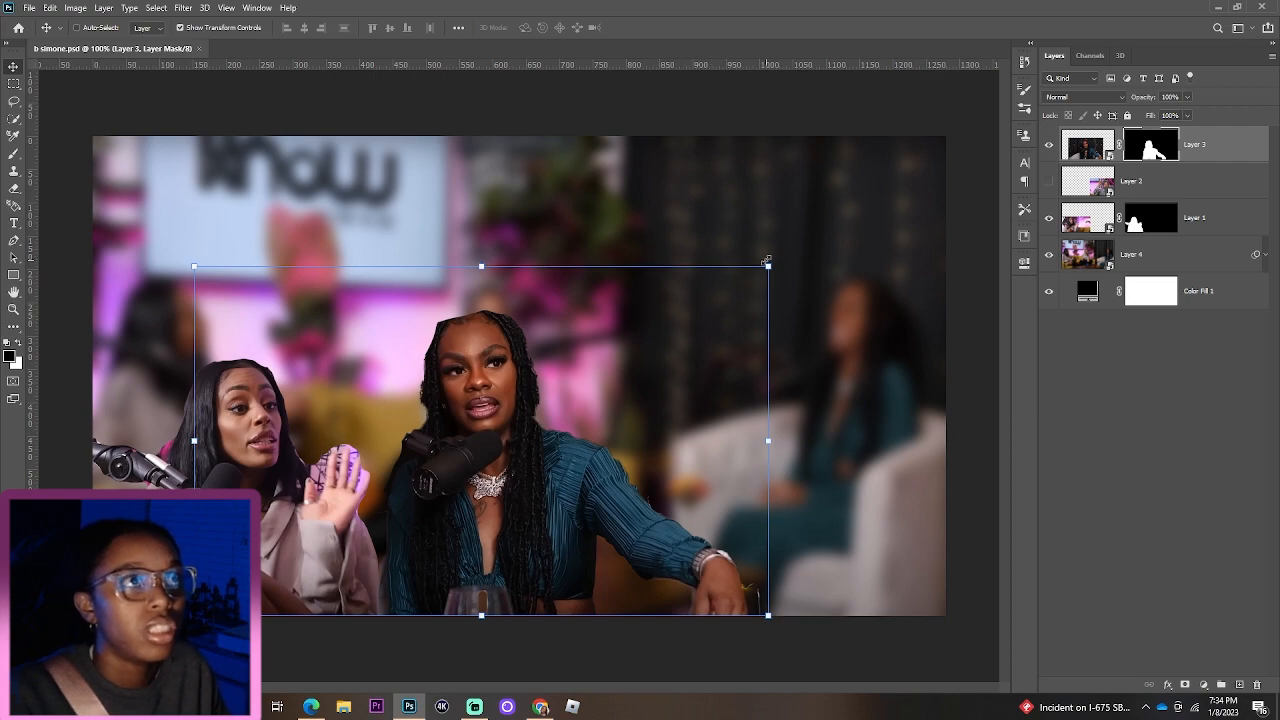
{"action": "left_click_drag", "start_coordinate": [768, 266], "coordinate": [709, 300]}
{"action": "left_click_drag", "start_coordinate": [403, 471], "coordinate": [420, 474]}
{"action": "key", "text": "Return"}
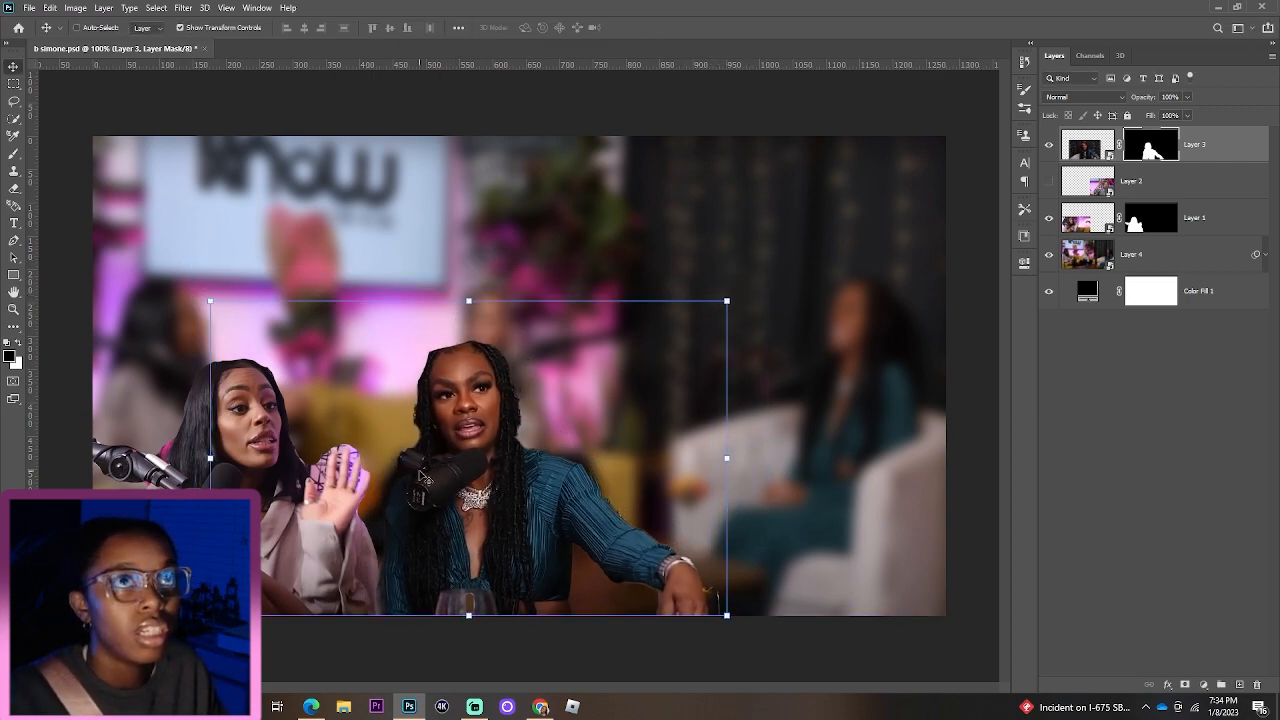
Step: Show Layer 2 and move its photo up, clear of the two finished cut-outs
{"action": "left_click", "coordinate": [1049, 181]}
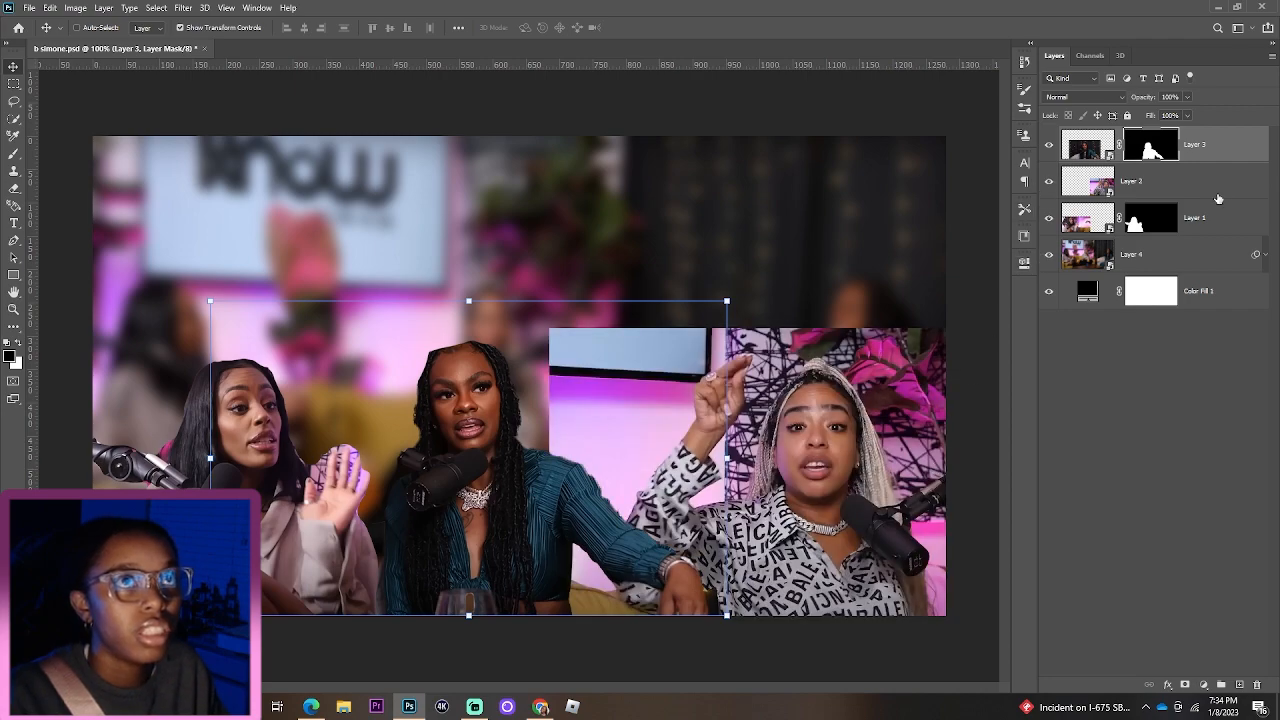
{"action": "left_click", "coordinate": [1205, 188]}
{"action": "left_click_drag", "start_coordinate": [527, 362], "coordinate": [452, 190]}
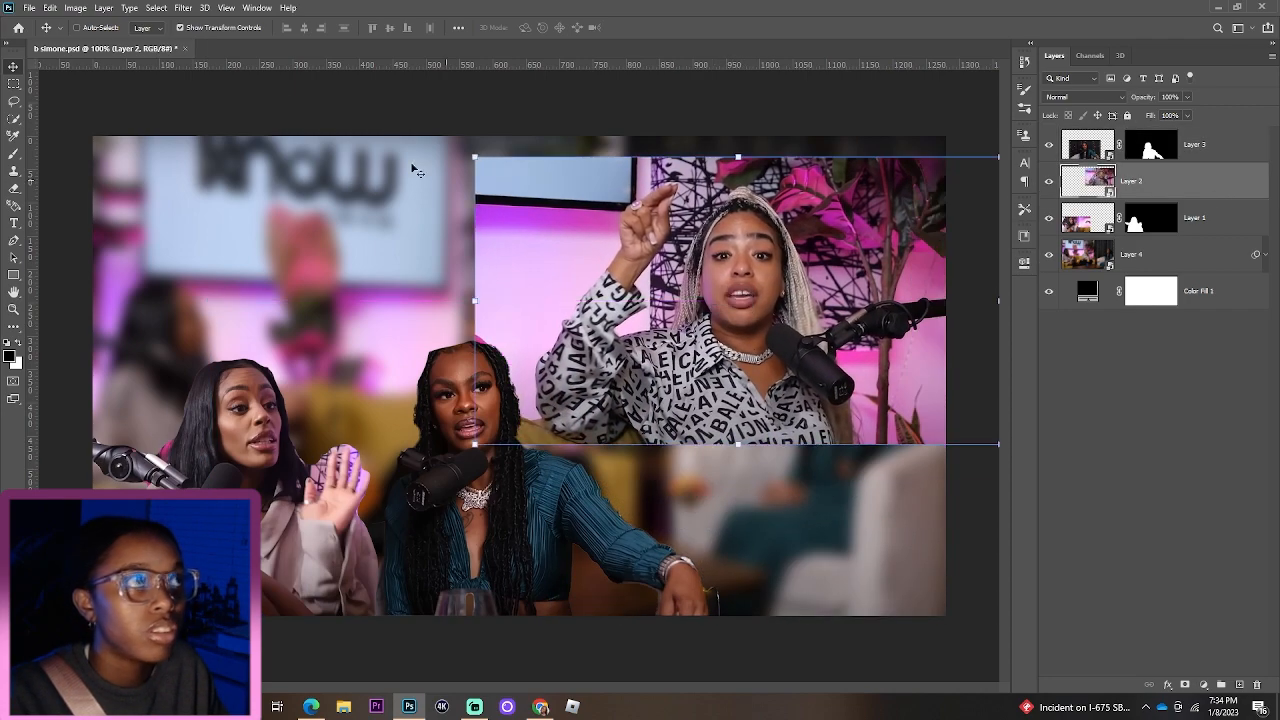
Step: Select the woman in the patterned shirt on Layer 2, including her raised hand, braids and microphone, with the Quick Selection tool
{"action": "left_click", "coordinate": [14, 118]}
{"action": "left_click", "coordinate": [75, 131]}
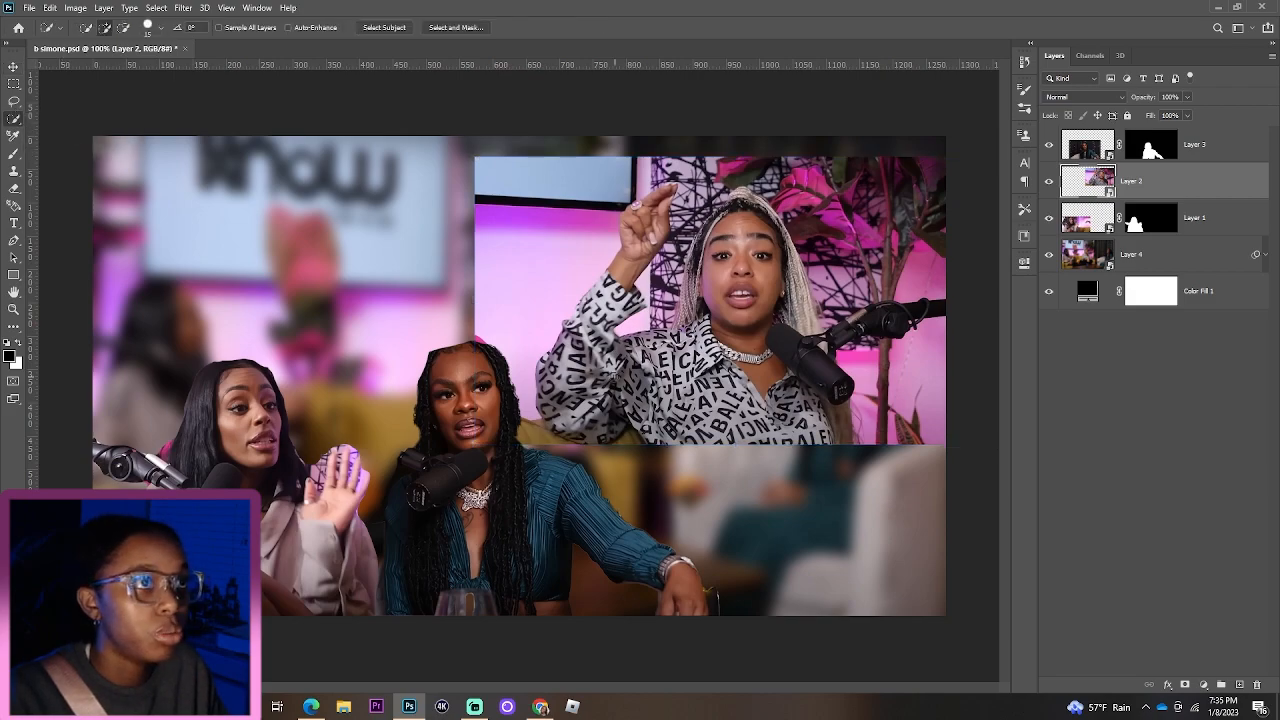
{"action": "left_click_drag", "start_coordinate": [658, 202], "coordinate": [648, 246]}
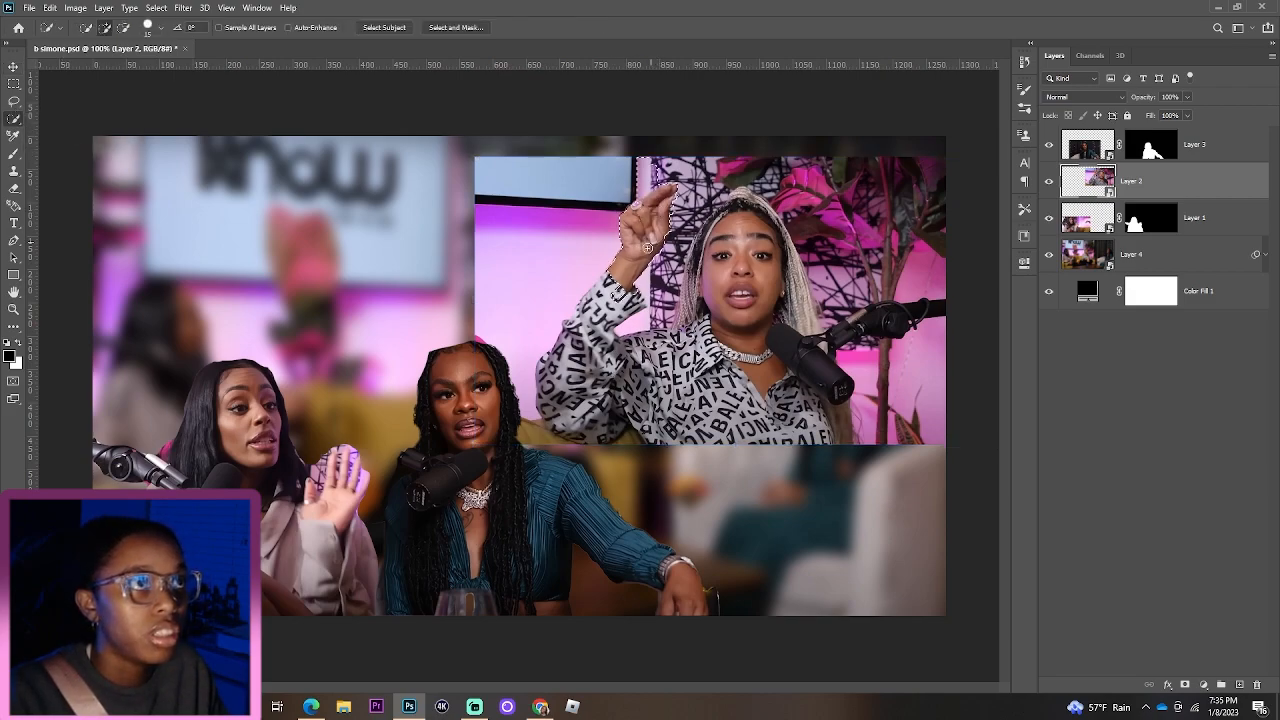
{"action": "mouse_move", "coordinate": [617, 293]}
{"action": "left_mouse_down"}
{"action": "mouse_move", "coordinate": [582, 368]}
{"action": "mouse_move", "coordinate": [604, 420]}
{"action": "mouse_move", "coordinate": [594, 426]}
{"action": "mouse_move", "coordinate": [567, 412]}
{"action": "mouse_move", "coordinate": [685, 396]}
{"action": "mouse_move", "coordinate": [757, 427]}
{"action": "mouse_move", "coordinate": [693, 369]}
{"action": "mouse_move", "coordinate": [645, 356]}
{"action": "mouse_move", "coordinate": [718, 336]}
{"action": "mouse_move", "coordinate": [740, 256]}
{"action": "mouse_move", "coordinate": [723, 256]}
{"action": "mouse_move", "coordinate": [694, 316]}
{"action": "mouse_move", "coordinate": [811, 358]}
{"action": "mouse_move", "coordinate": [893, 320]}
{"action": "left_mouse_up"}
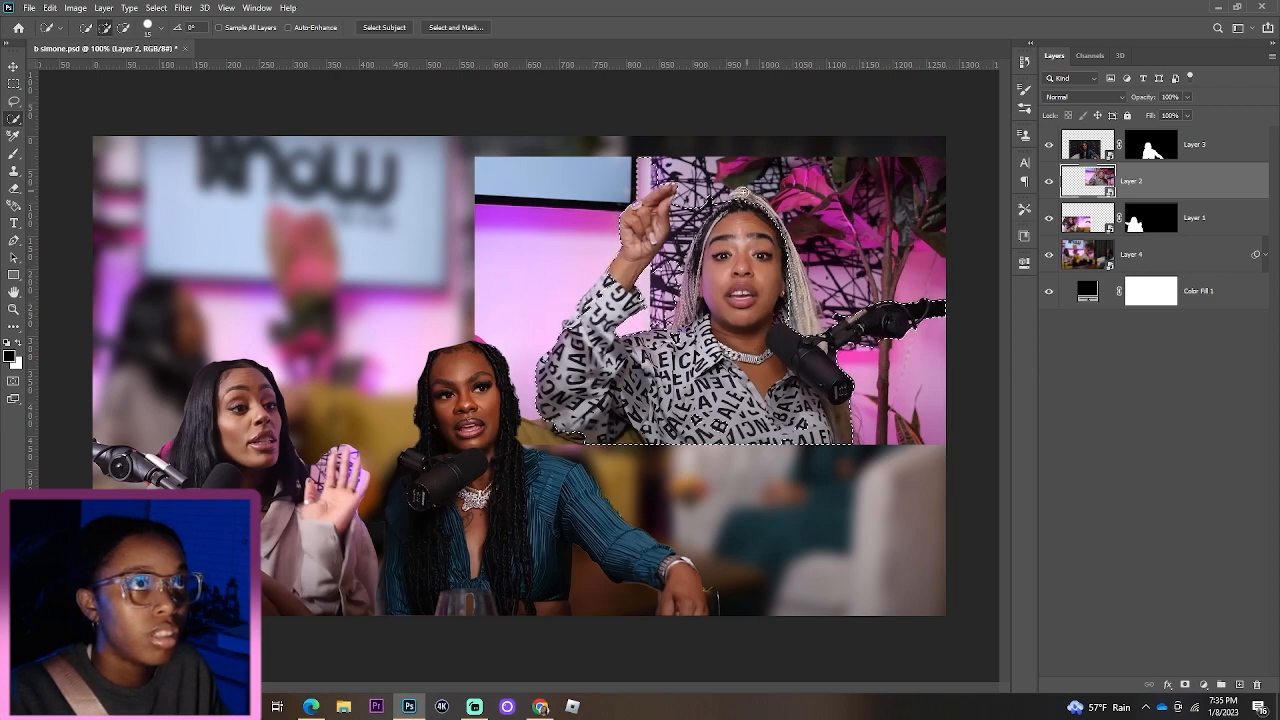
{"action": "mouse_move", "coordinate": [742, 192]}
{"action": "left_mouse_down"}
{"action": "mouse_move", "coordinate": [799, 297]}
{"action": "mouse_move", "coordinate": [792, 284]}
{"action": "left_mouse_up"}
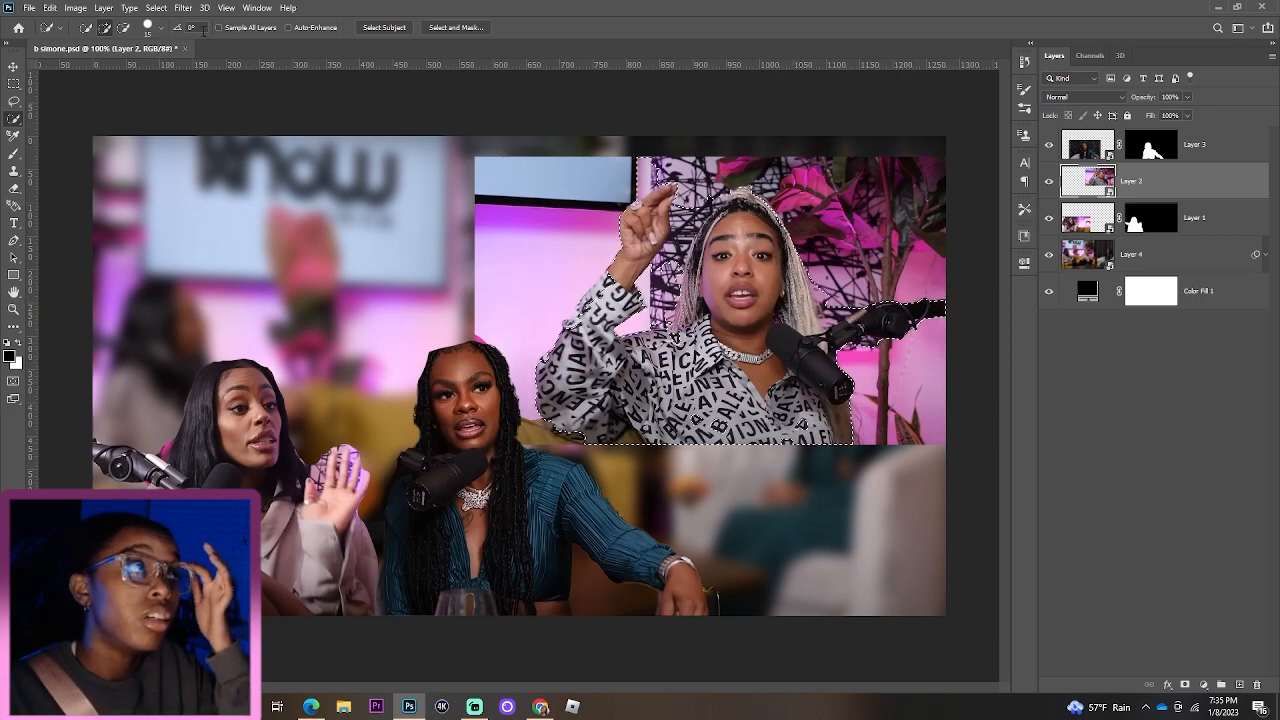
Step: Mask Layer 2 with the selection and paint over the patterned sleeve in white to restore its missing parts
{"action": "left_click", "coordinate": [1185, 685]}
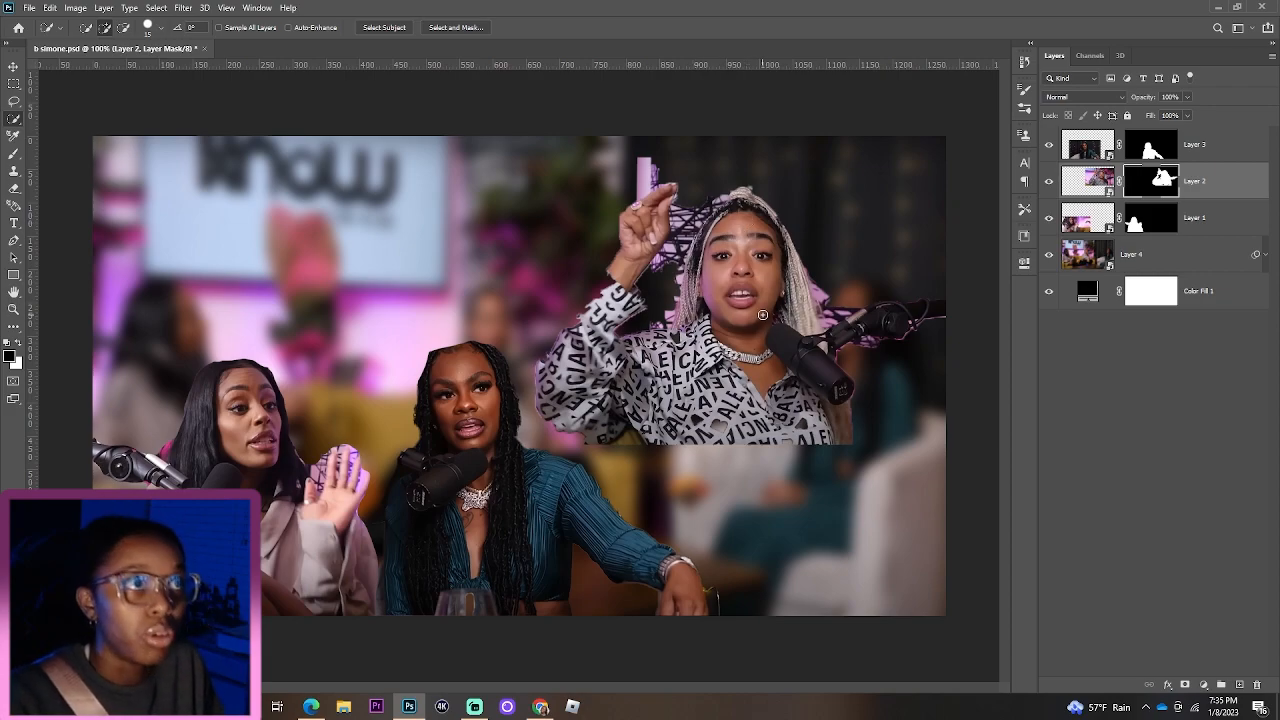
{"action": "key", "text": "b"}
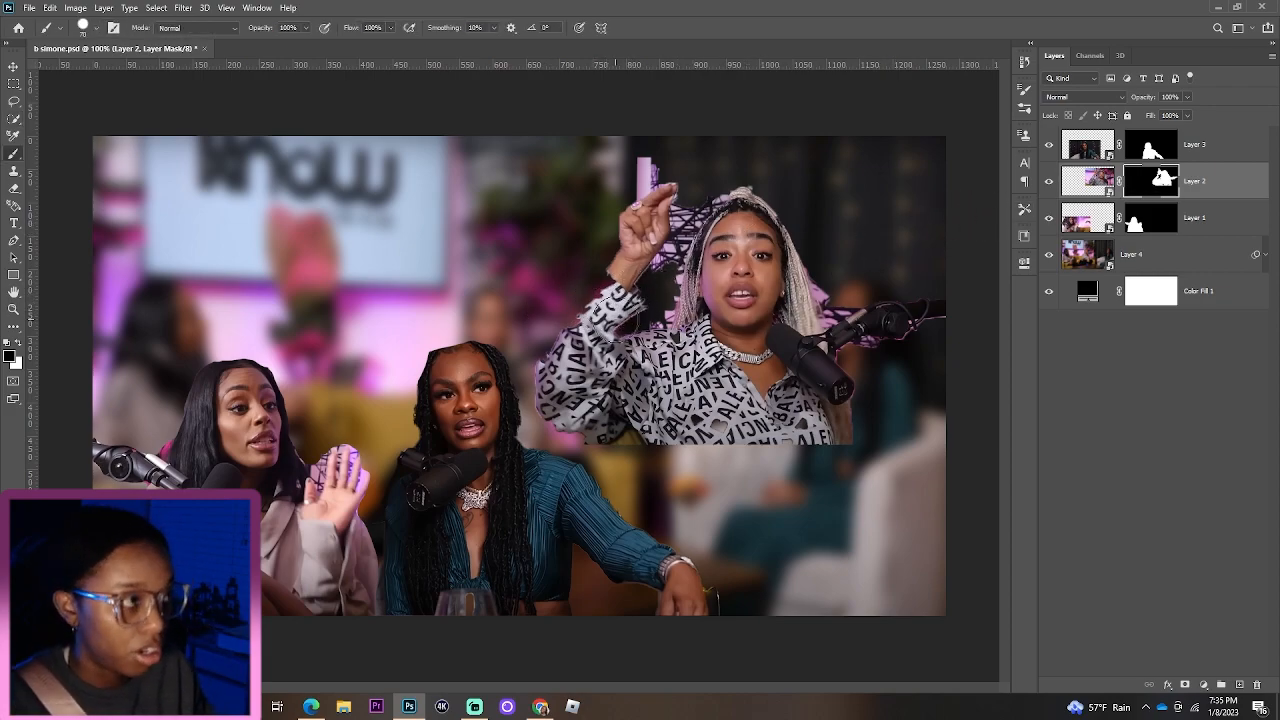
{"action": "key", "text": "x"}
{"action": "mouse_move", "coordinate": [622, 330]}
{"action": "left_mouse_down"}
{"action": "mouse_move", "coordinate": [610, 280]}
{"action": "mouse_move", "coordinate": [589, 332]}
{"action": "mouse_move", "coordinate": [554, 332]}
{"action": "mouse_move", "coordinate": [553, 362]}
{"action": "left_mouse_up"}
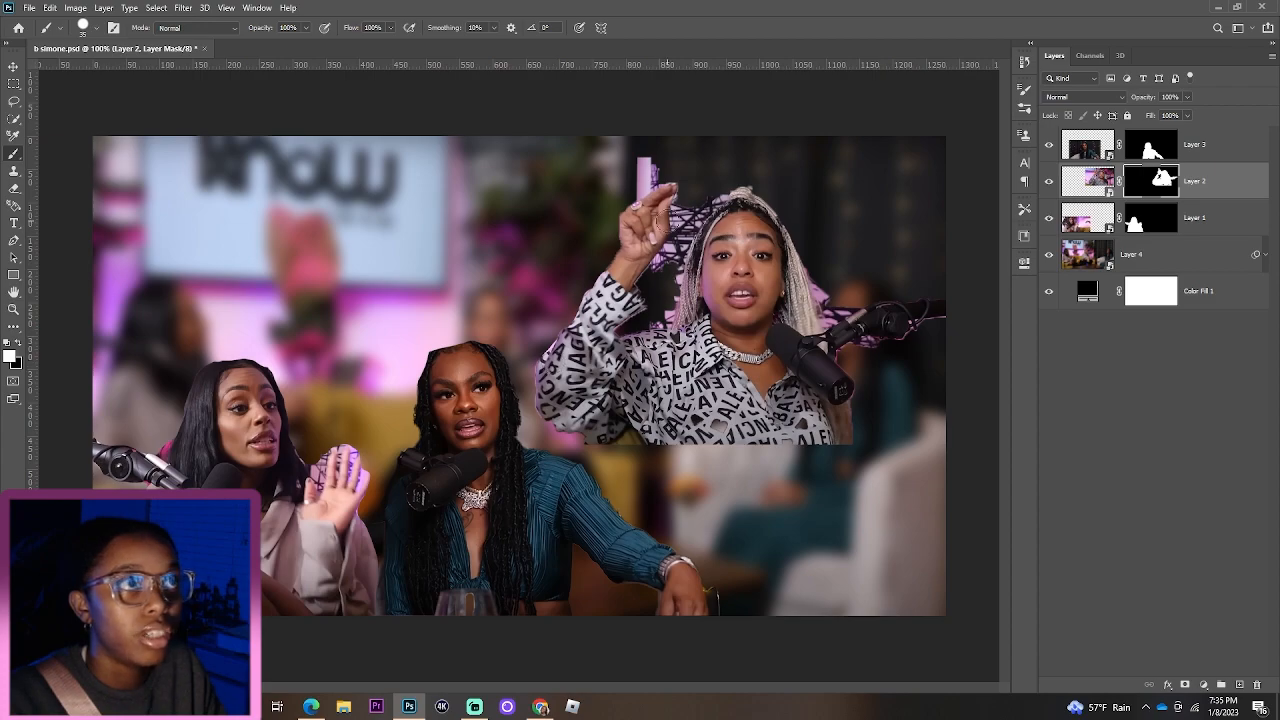
Step: Paint out the leftover background around the raised hand and the braids on Layer 2's mask with a 35 px black brush
{"action": "key", "text": "x"}
{"action": "mouse_move", "coordinate": [663, 146]}
{"action": "left_mouse_down"}
{"action": "mouse_move", "coordinate": [623, 173]}
{"action": "mouse_move", "coordinate": [656, 171]}
{"action": "mouse_move", "coordinate": [630, 187]}
{"action": "mouse_move", "coordinate": [658, 172]}
{"action": "mouse_move", "coordinate": [688, 190]}
{"action": "mouse_move", "coordinate": [660, 314]}
{"action": "mouse_move", "coordinate": [670, 254]}
{"action": "left_mouse_up"}
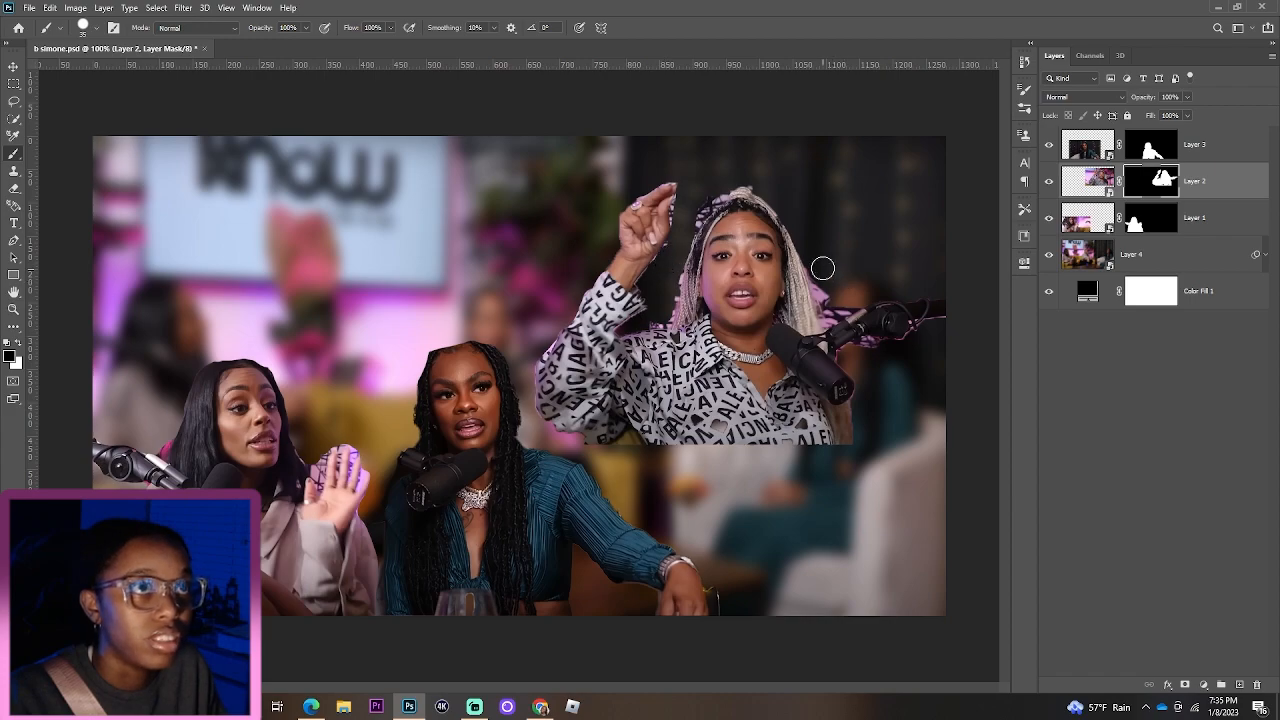
{"action": "mouse_move", "coordinate": [817, 260]}
{"action": "left_mouse_down"}
{"action": "mouse_move", "coordinate": [829, 306]}
{"action": "mouse_move", "coordinate": [846, 304]}
{"action": "mouse_move", "coordinate": [829, 313]}
{"action": "left_mouse_up"}
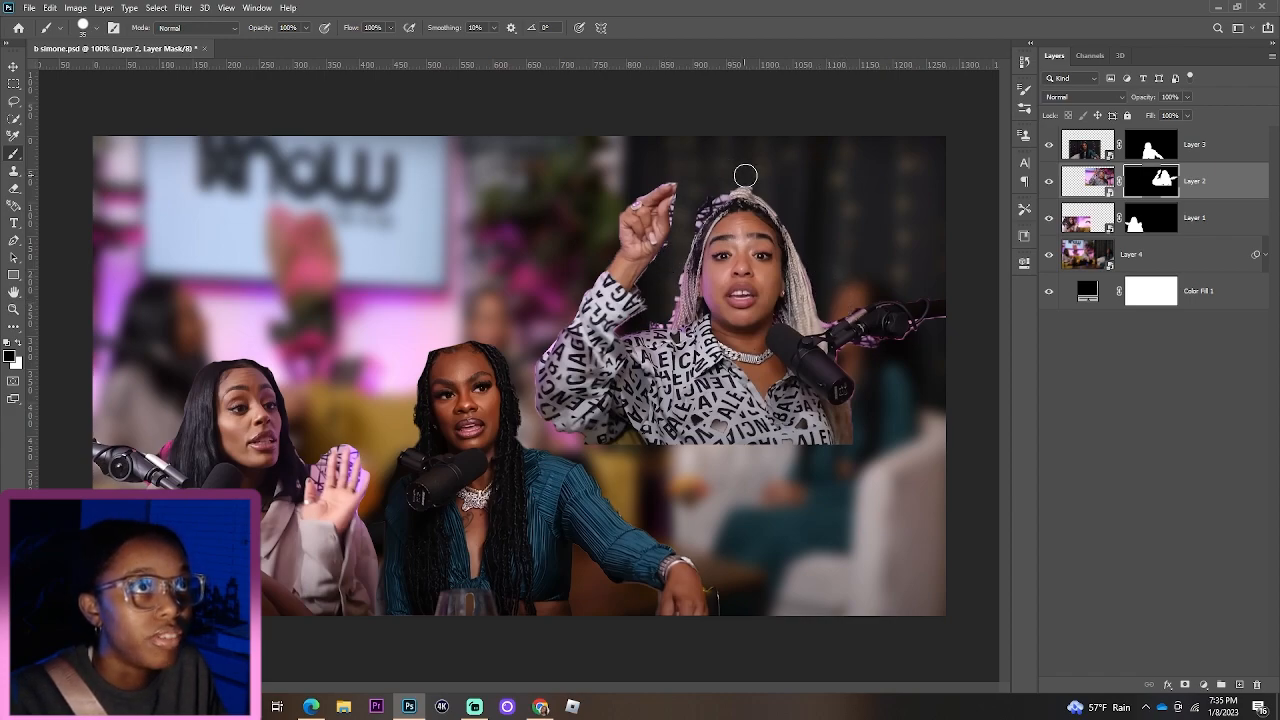
{"action": "left_click_drag", "start_coordinate": [714, 194], "coordinate": [696, 213]}
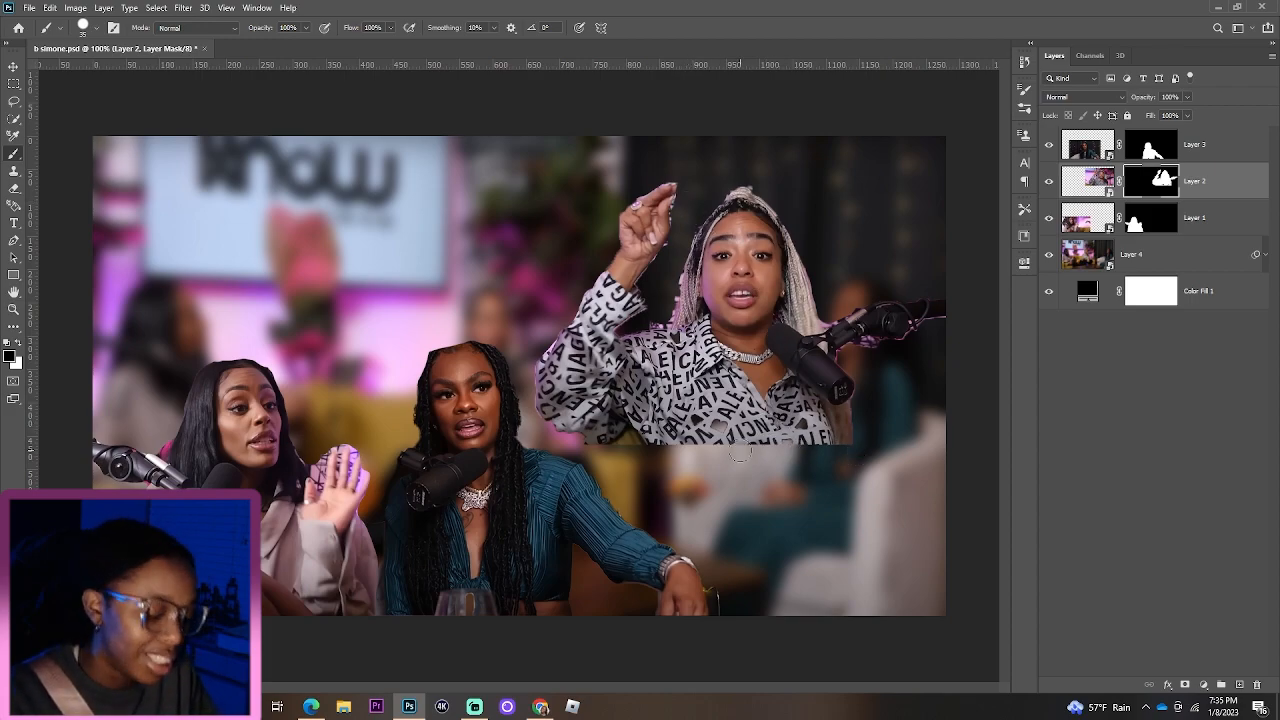
Step: Move the cut-out woman on Layer 2 back down to the canvas's lower edge, beside the woman in teal
{"action": "key", "text": "x"}
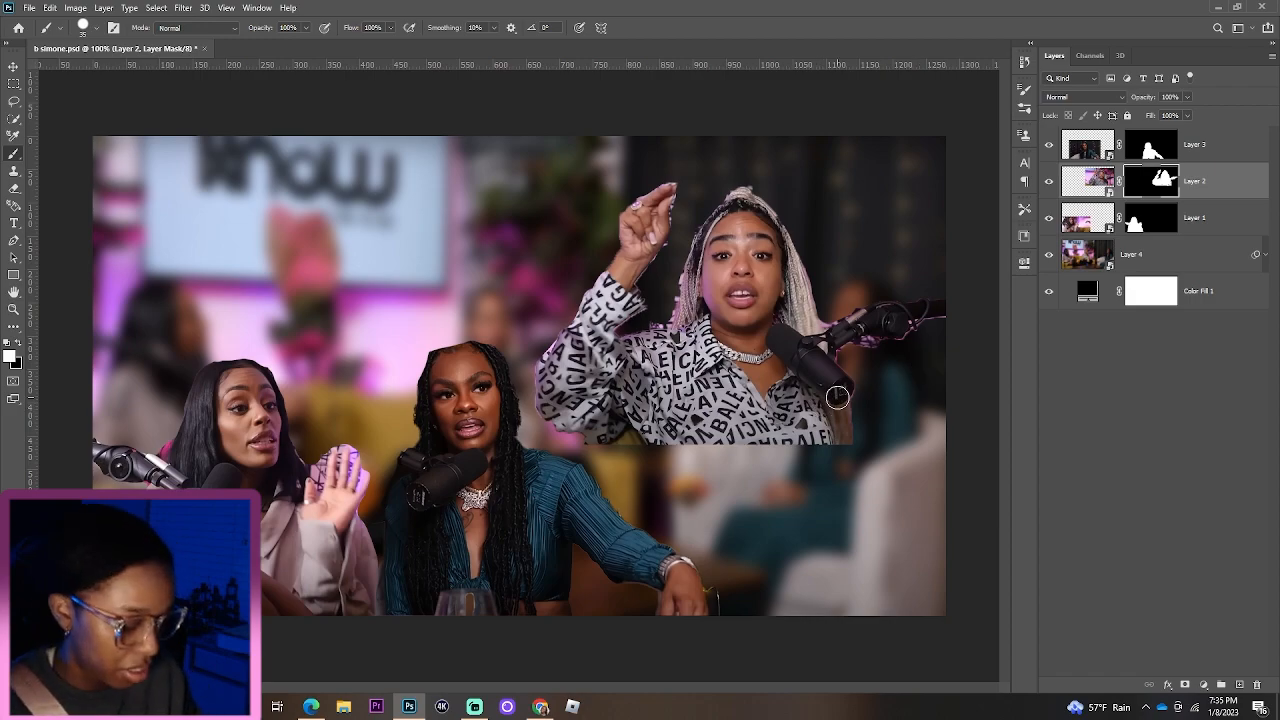
{"action": "key", "text": "v"}
{"action": "left_click_drag", "start_coordinate": [684, 304], "coordinate": [722, 504]}
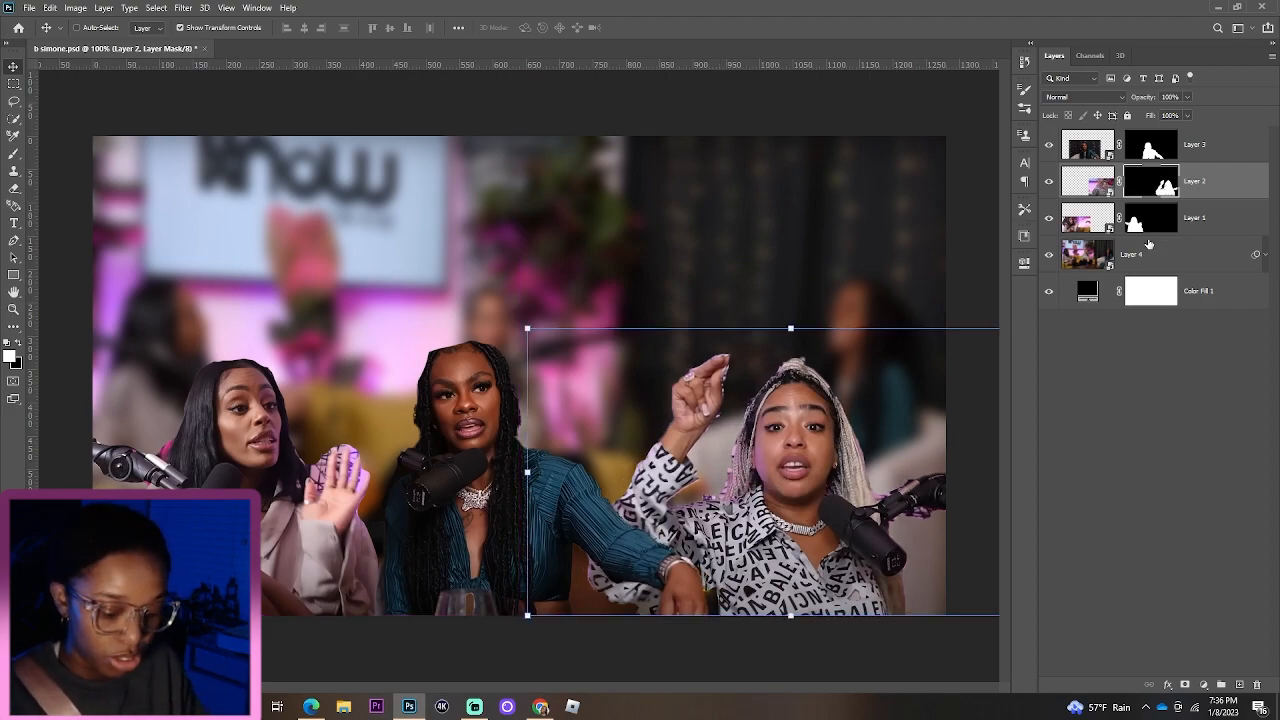
Step: Save the thumbnail document
{"action": "key", "text": "ctrl+minus"}
{"action": "key", "text": "ctrl+s"}
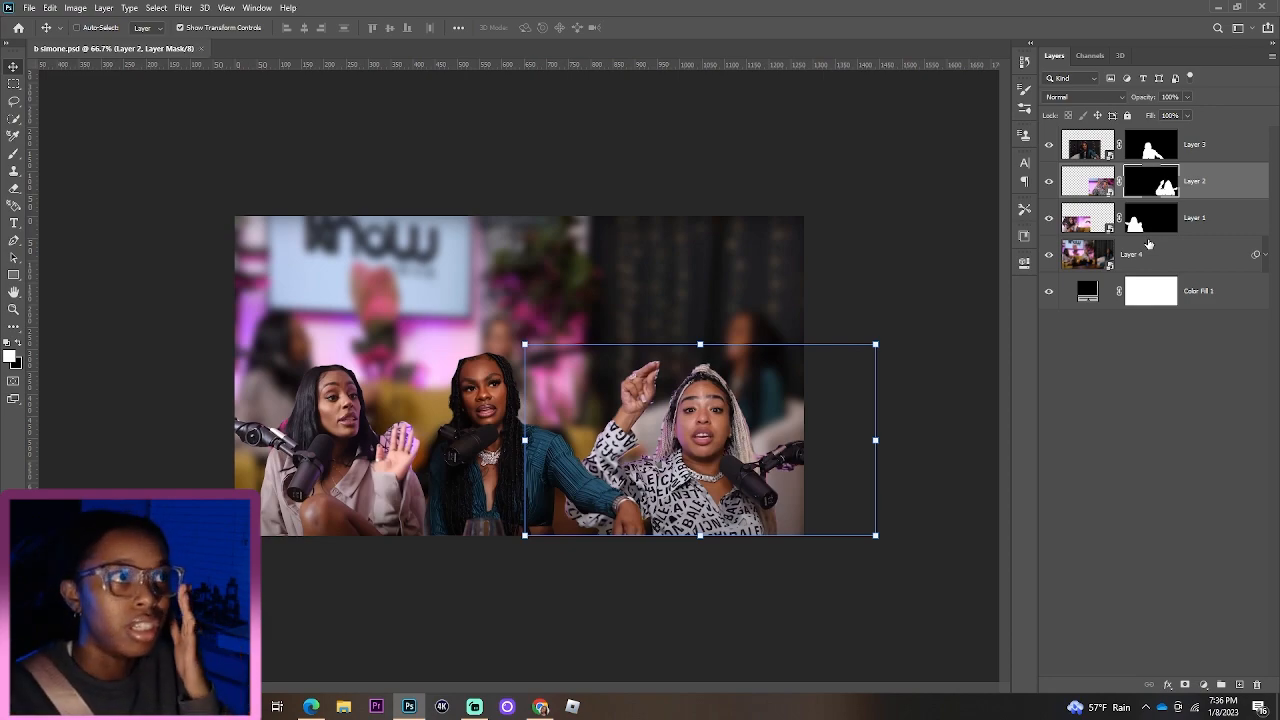
{"action": "key", "text": "t"}
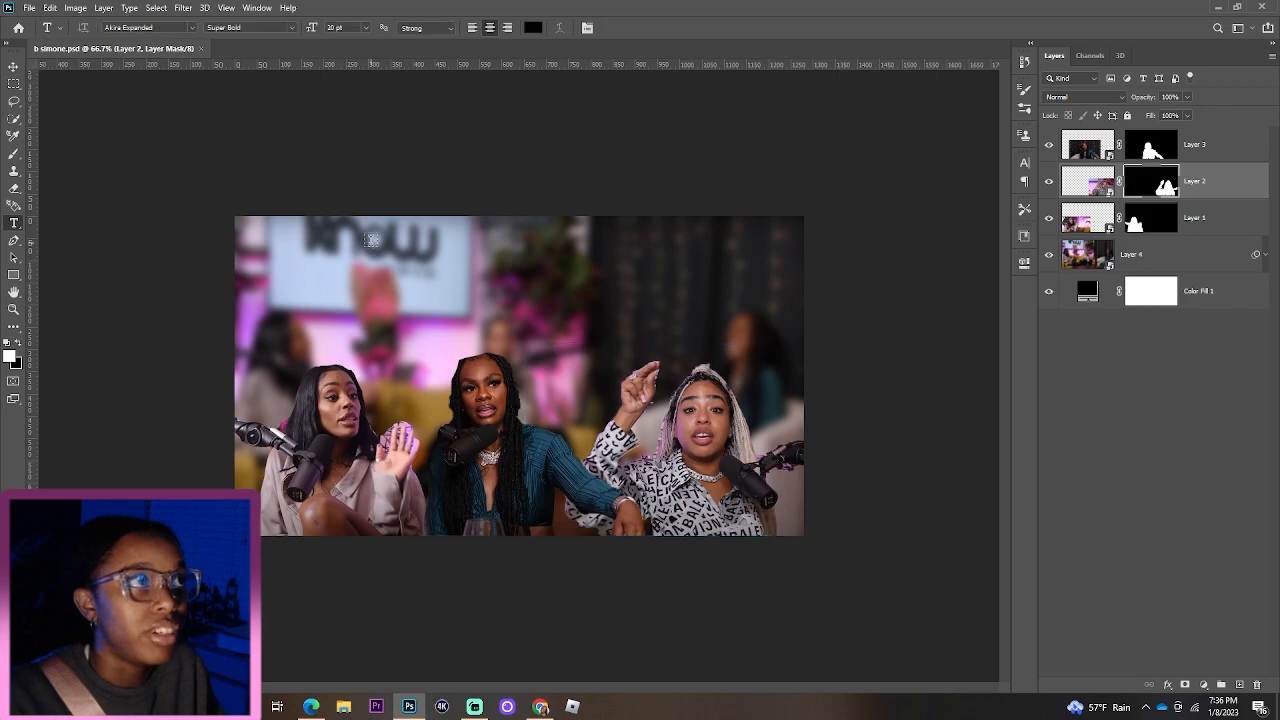
{"action": "left_click_drag", "start_coordinate": [356, 236], "coordinate": [767, 325]}
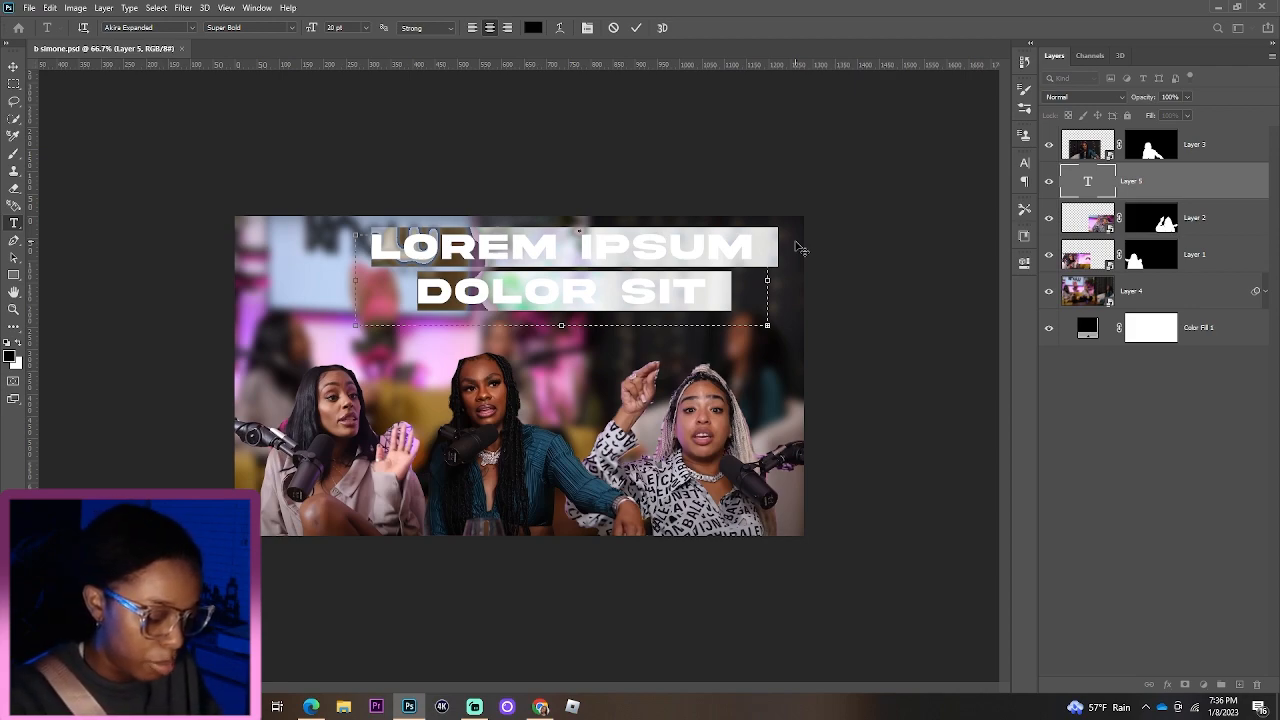
{"action": "type", "text": "EP."}
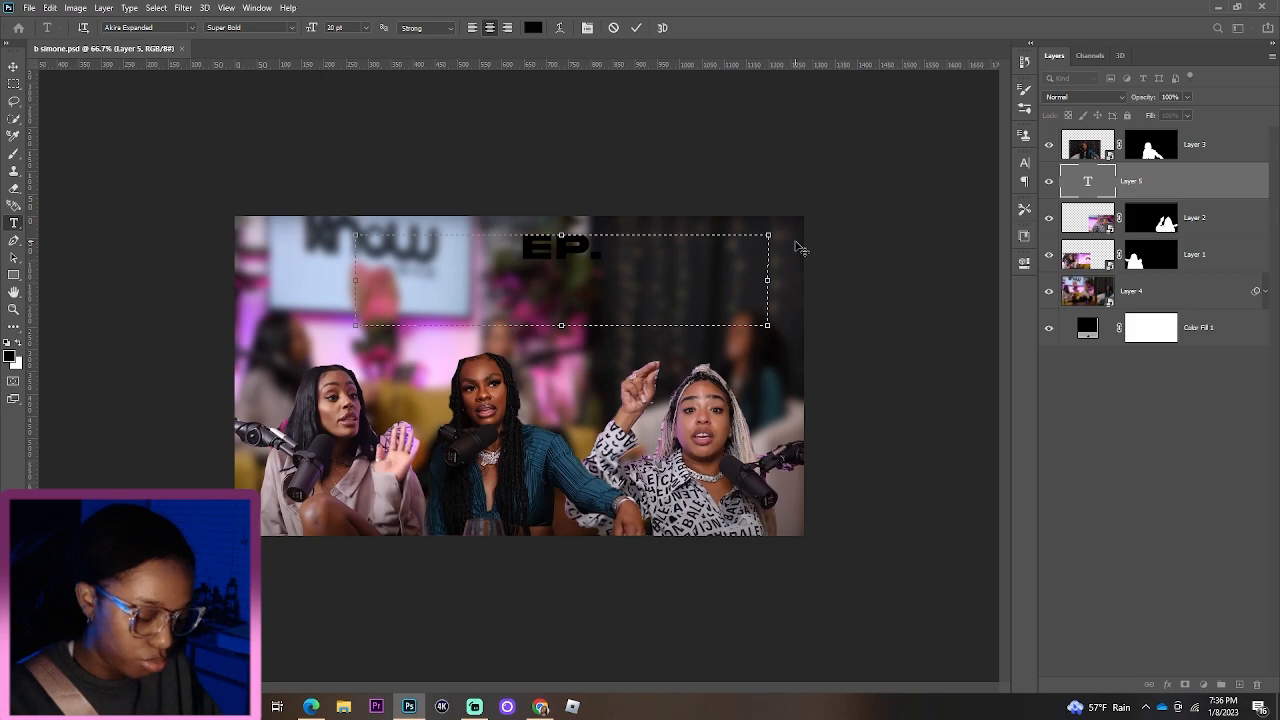
{"action": "type", "text": " 444"}
{"action": "key", "text": "ctrl+a"}
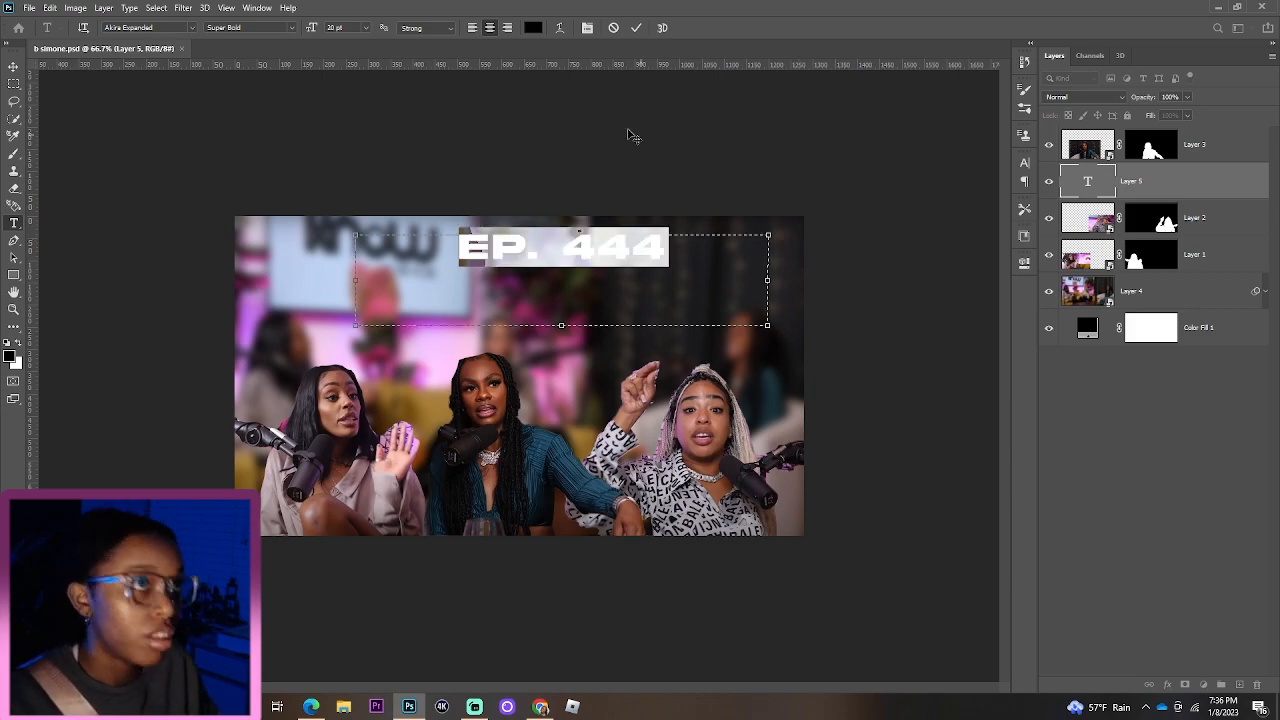
{"action": "left_click", "coordinate": [533, 27]}
{"action": "type", "text": "ffffff"}
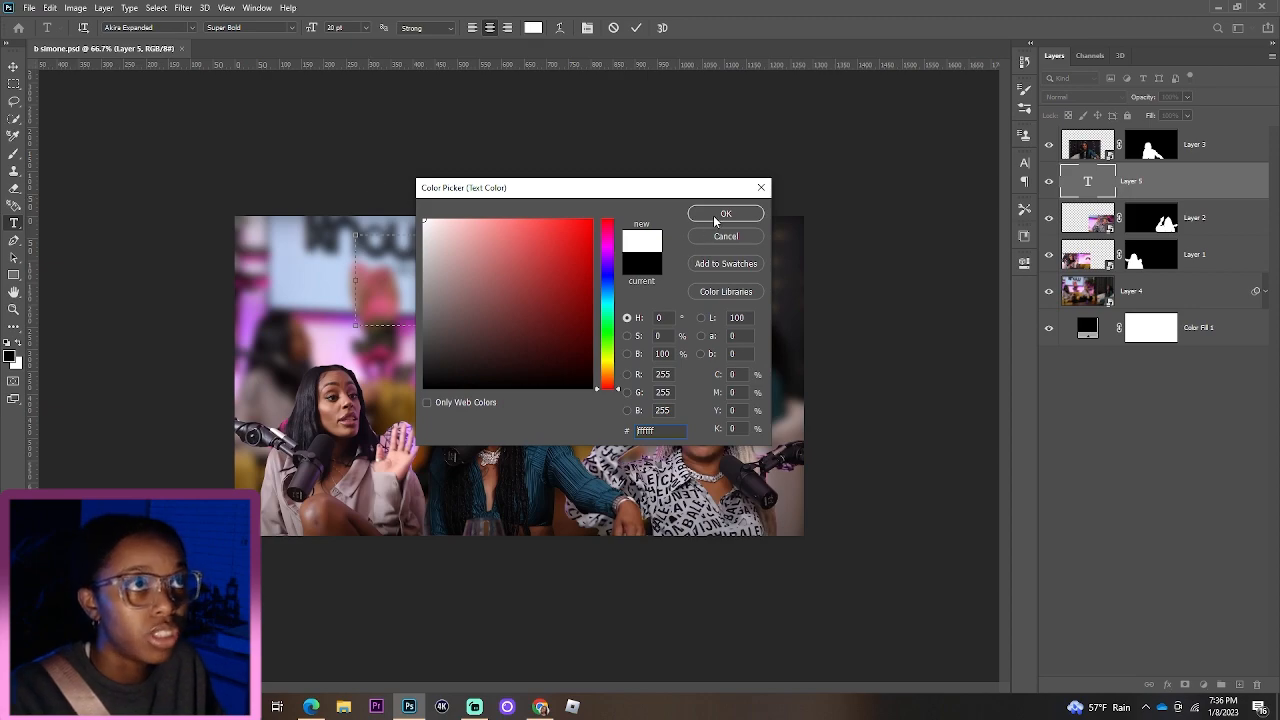
{"action": "left_click", "coordinate": [715, 222]}
{"action": "left_click_drag", "start_coordinate": [561, 327], "coordinate": [562, 276]}
{"action": "left_click", "coordinate": [636, 27]}
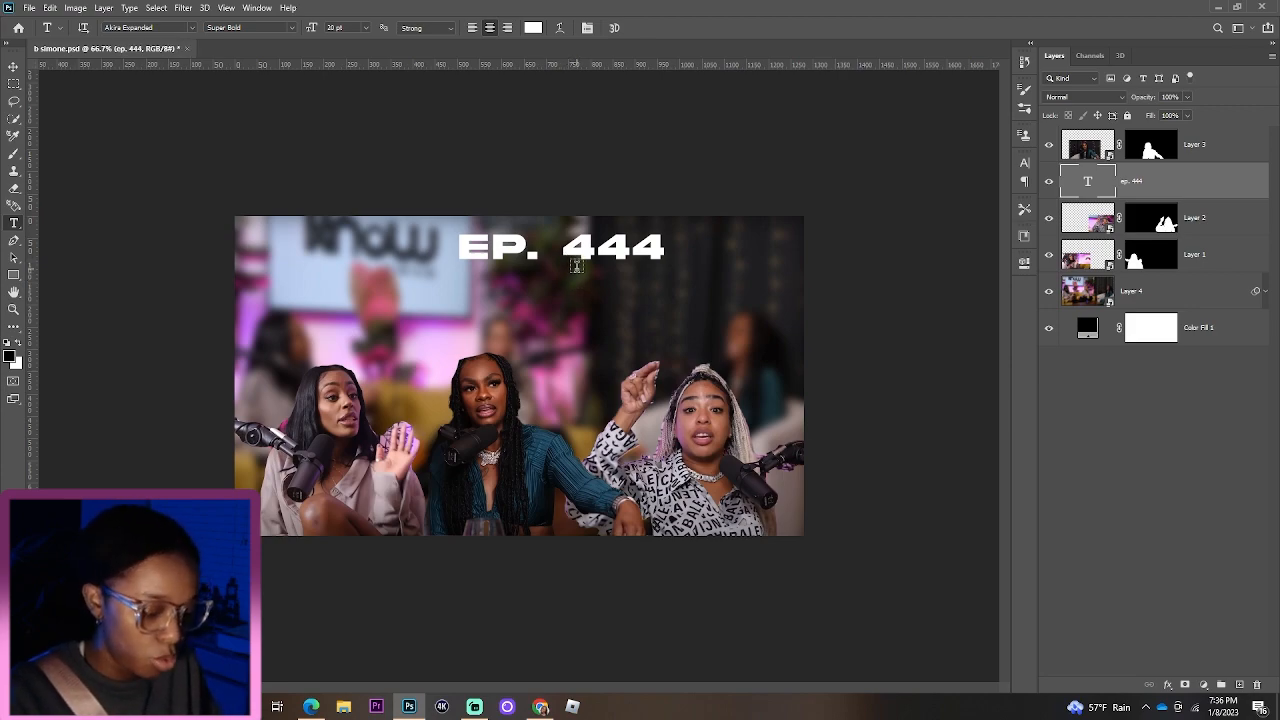
{"action": "key", "text": "v"}
{"action": "key", "text": "Delete"}
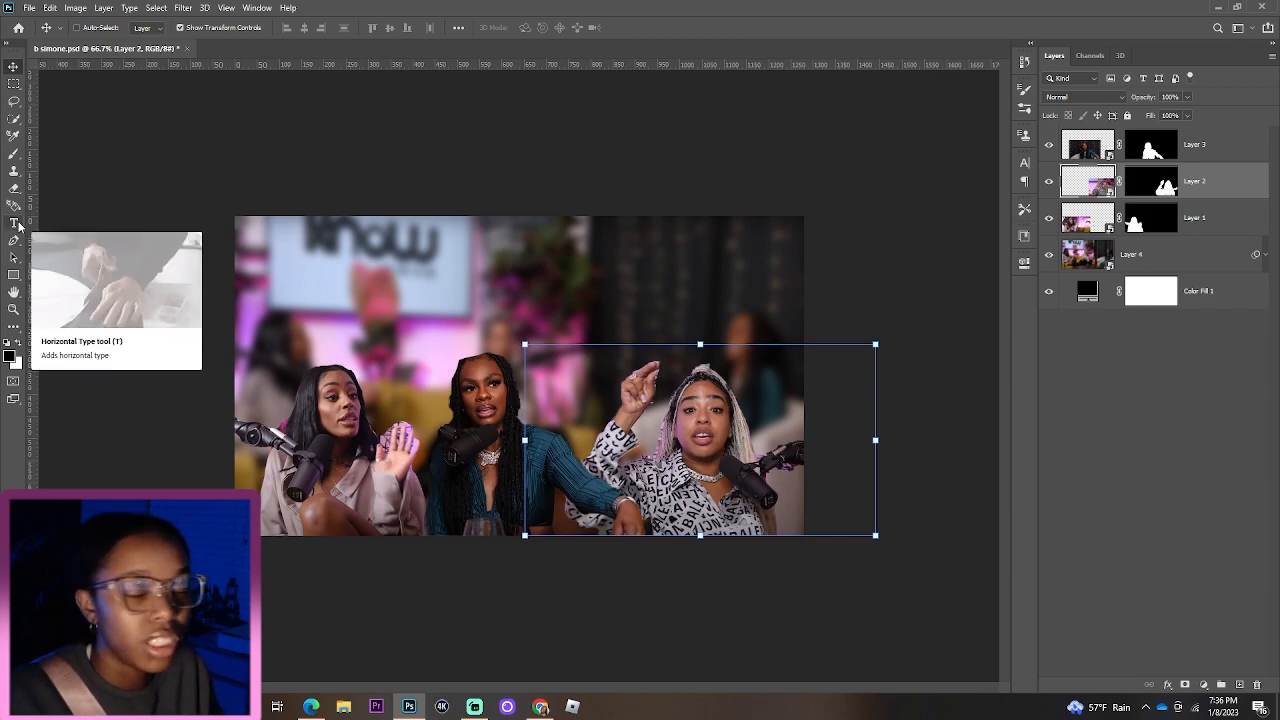
Step: Draw a text box across the upper part of the canvas and extend it down over the three women to just above the lower edge
{"action": "key", "text": "t"}
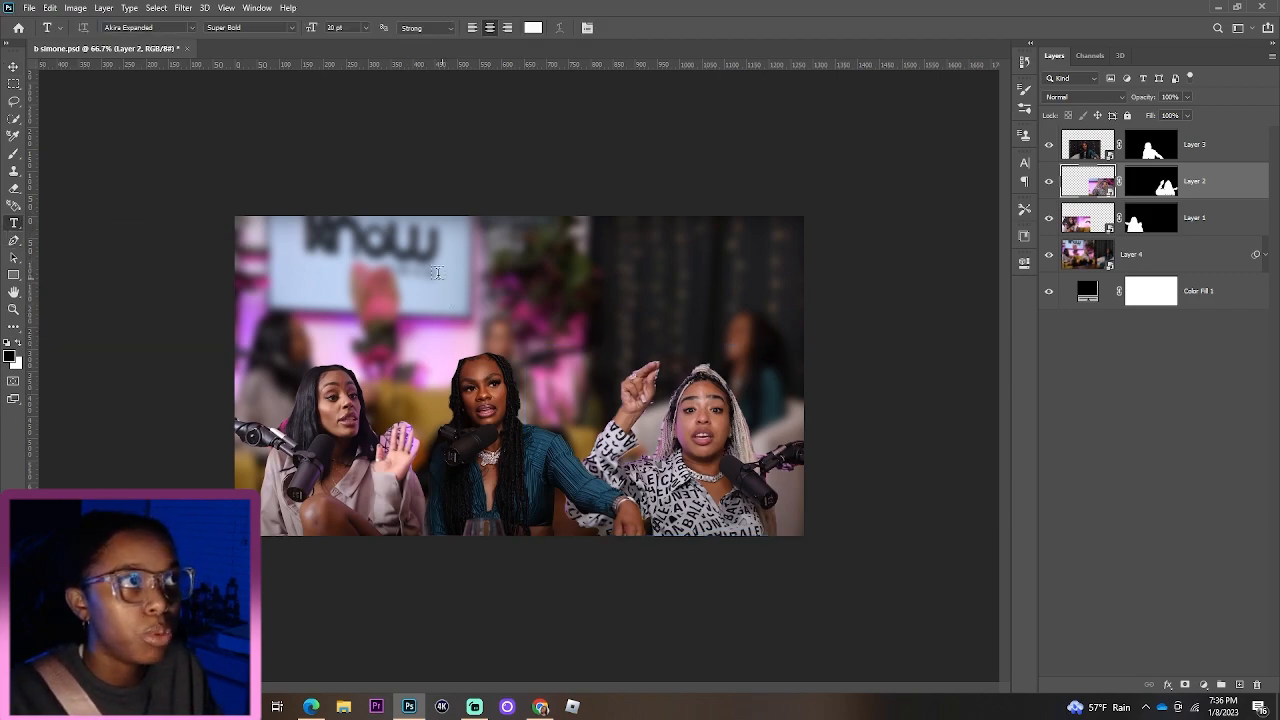
{"action": "left_click_drag", "start_coordinate": [316, 229], "coordinate": [778, 326]}
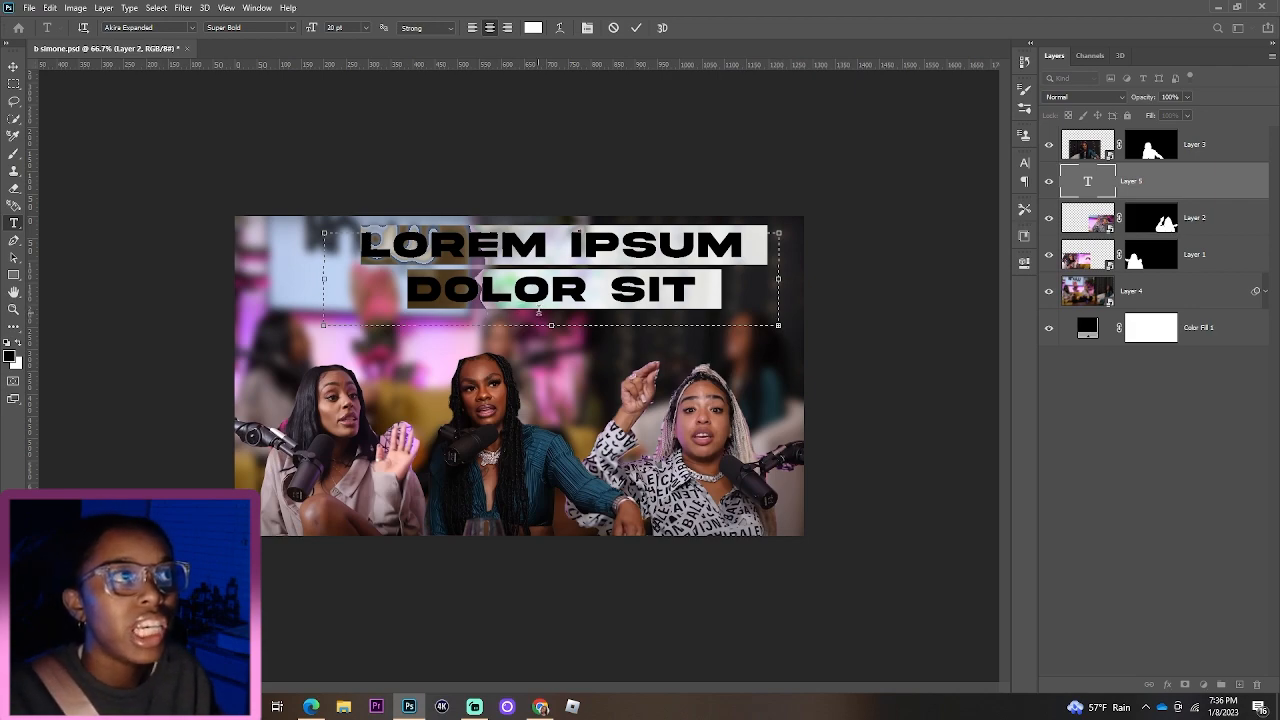
{"action": "left_click_drag", "start_coordinate": [554, 325], "coordinate": [555, 255]}
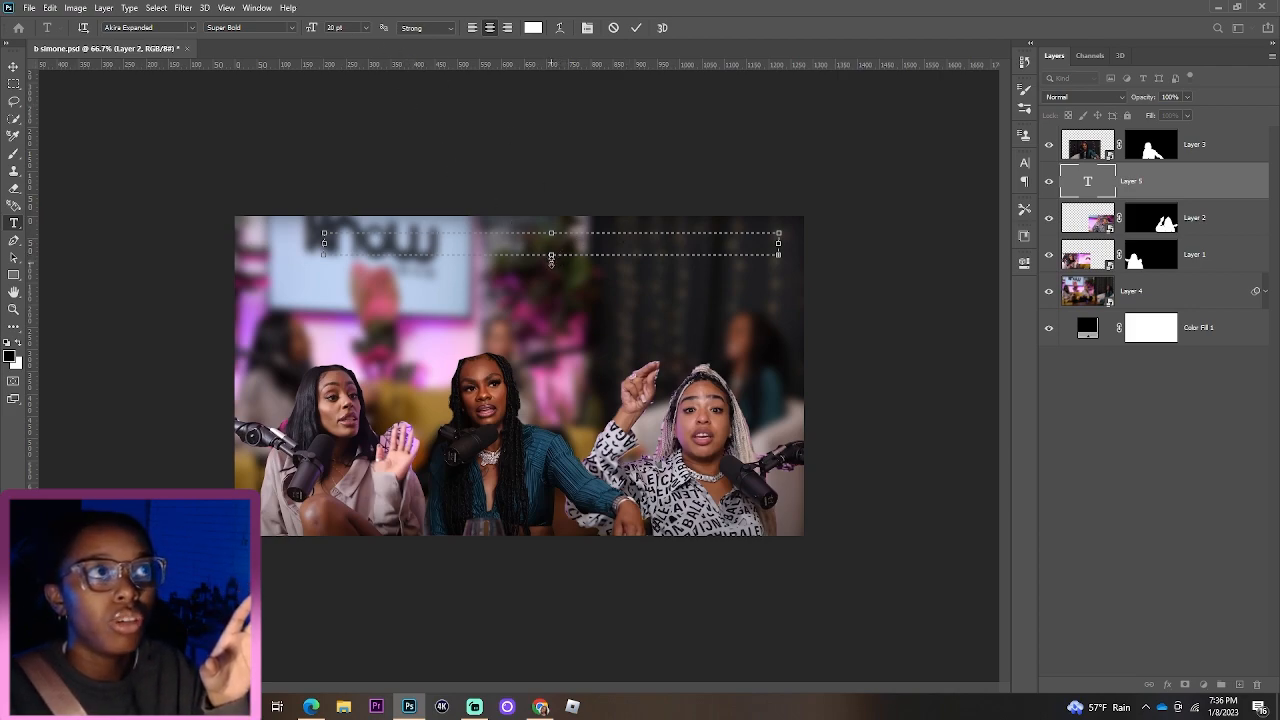
{"action": "left_click_drag", "start_coordinate": [552, 256], "coordinate": [552, 521]}
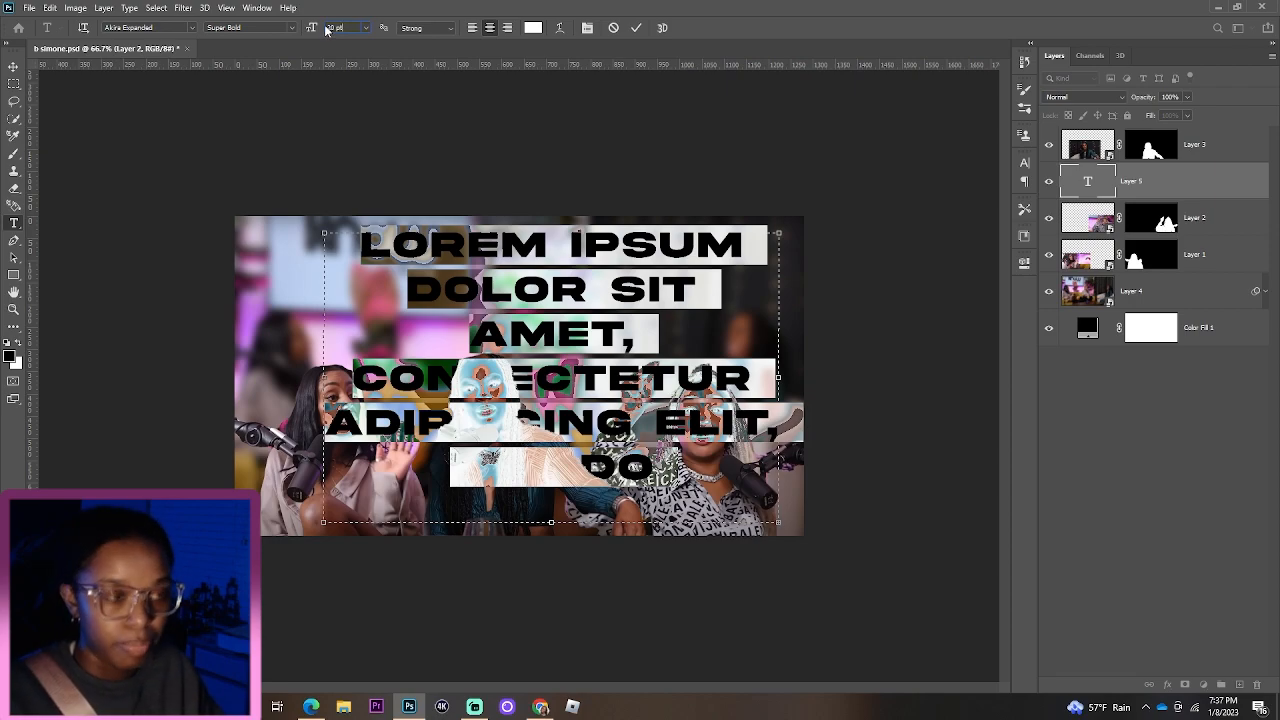
Step: Try smaller and larger font sizes on the placeholder text, including 100 pt, and return it to 20 pt
{"action": "scroll", "coordinate": [325, 30], "scroll_direction": "down", "scroll_amount": 5}
{"action": "scroll", "coordinate": [325, 30], "scroll_direction": "down", "scroll_amount": 3}
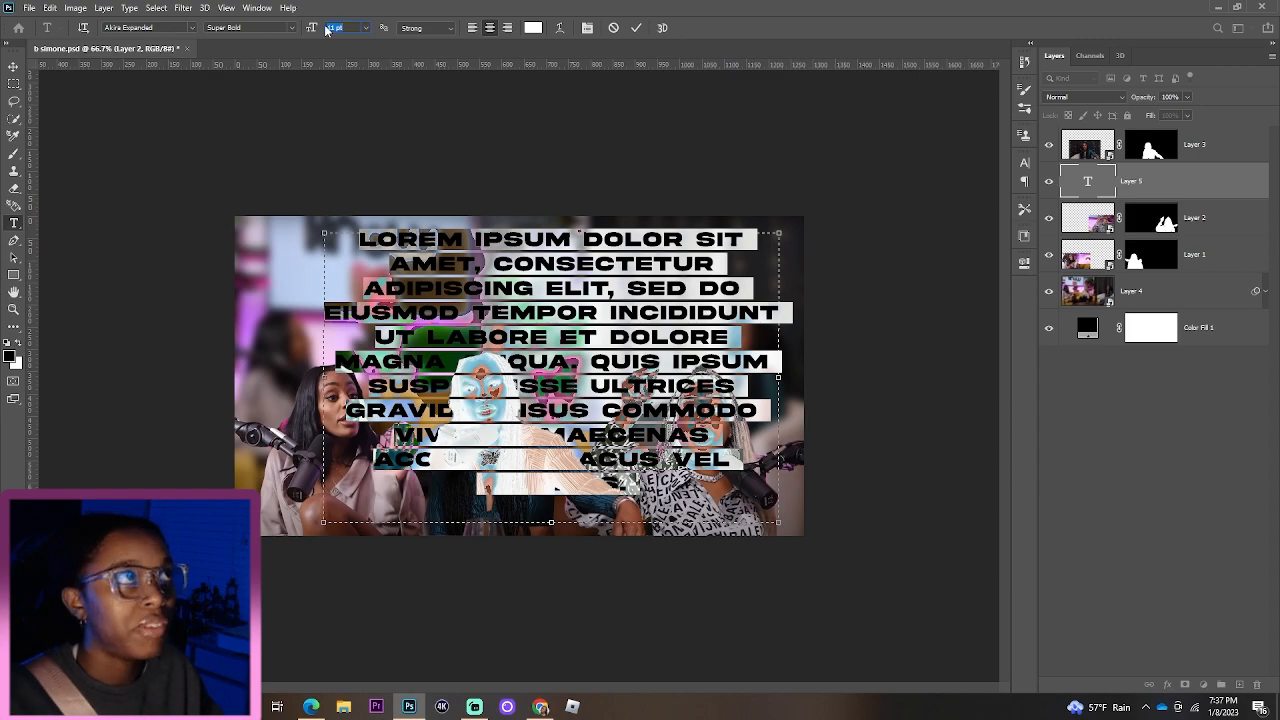
{"action": "key", "text": "Return"}
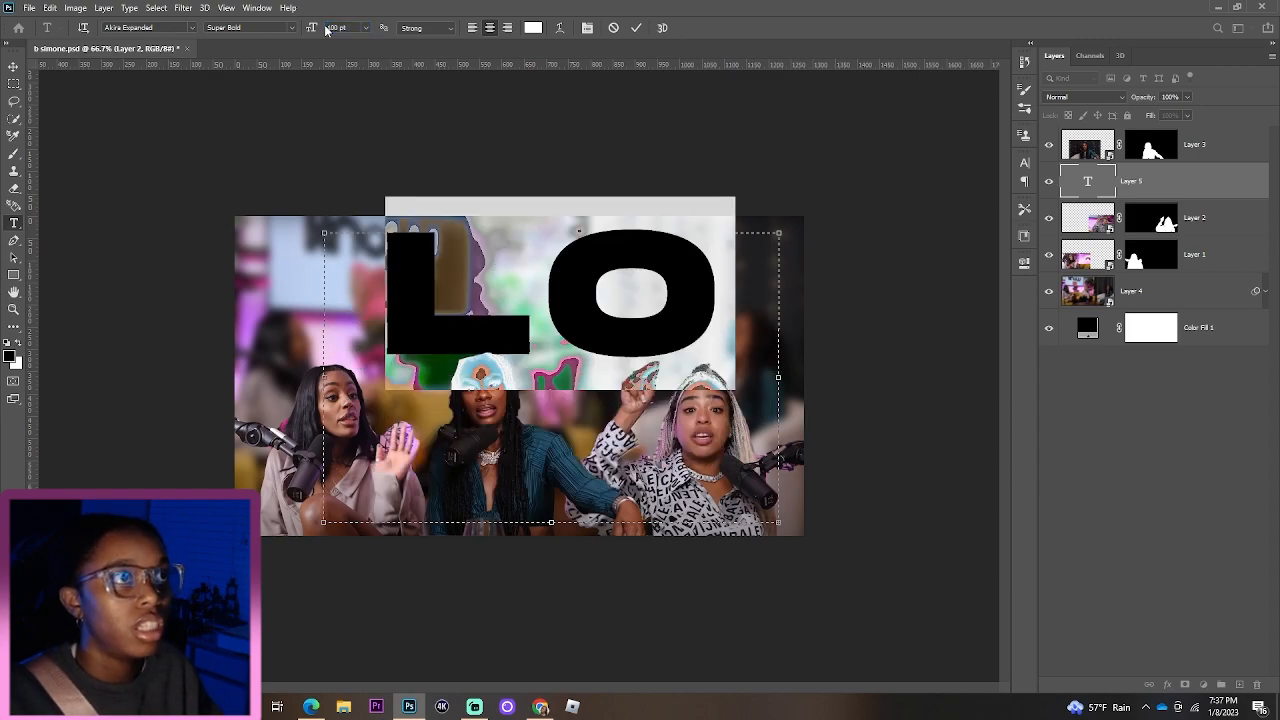
{"action": "left_click_drag", "start_coordinate": [346, 27], "coordinate": [296, 31]}
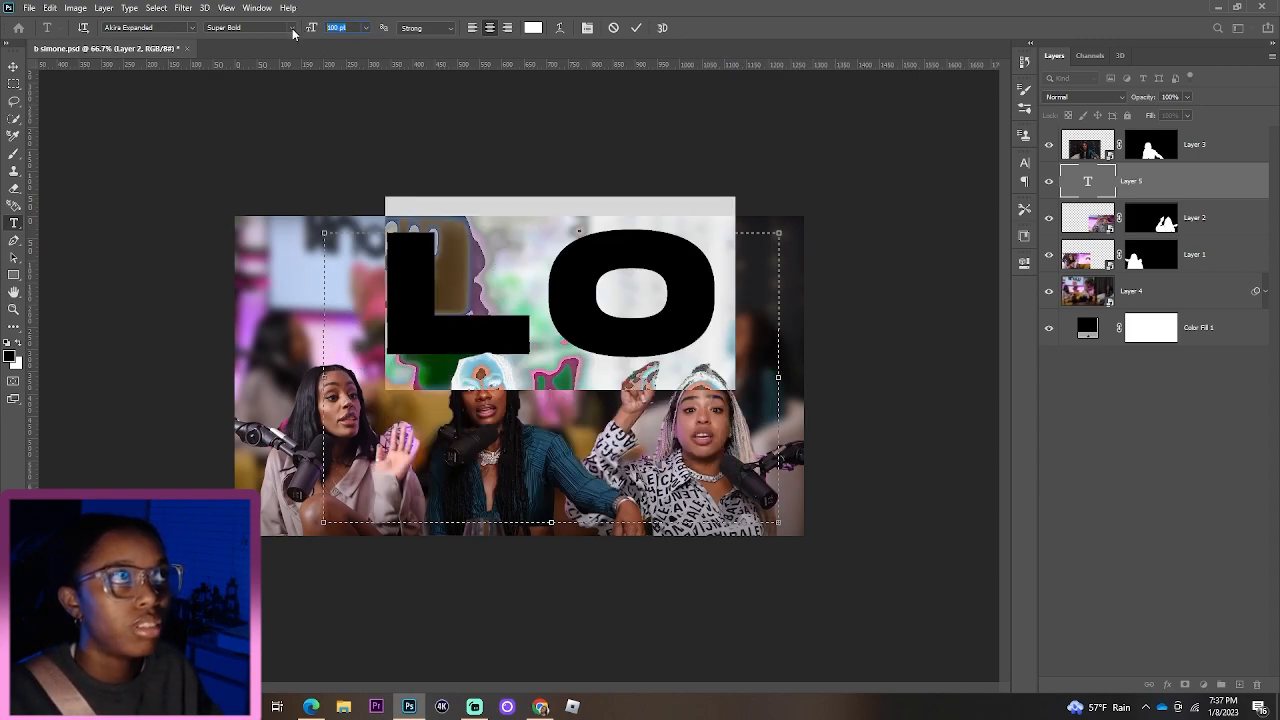
{"action": "type", "text": "250"}
{"action": "key", "text": "Return"}
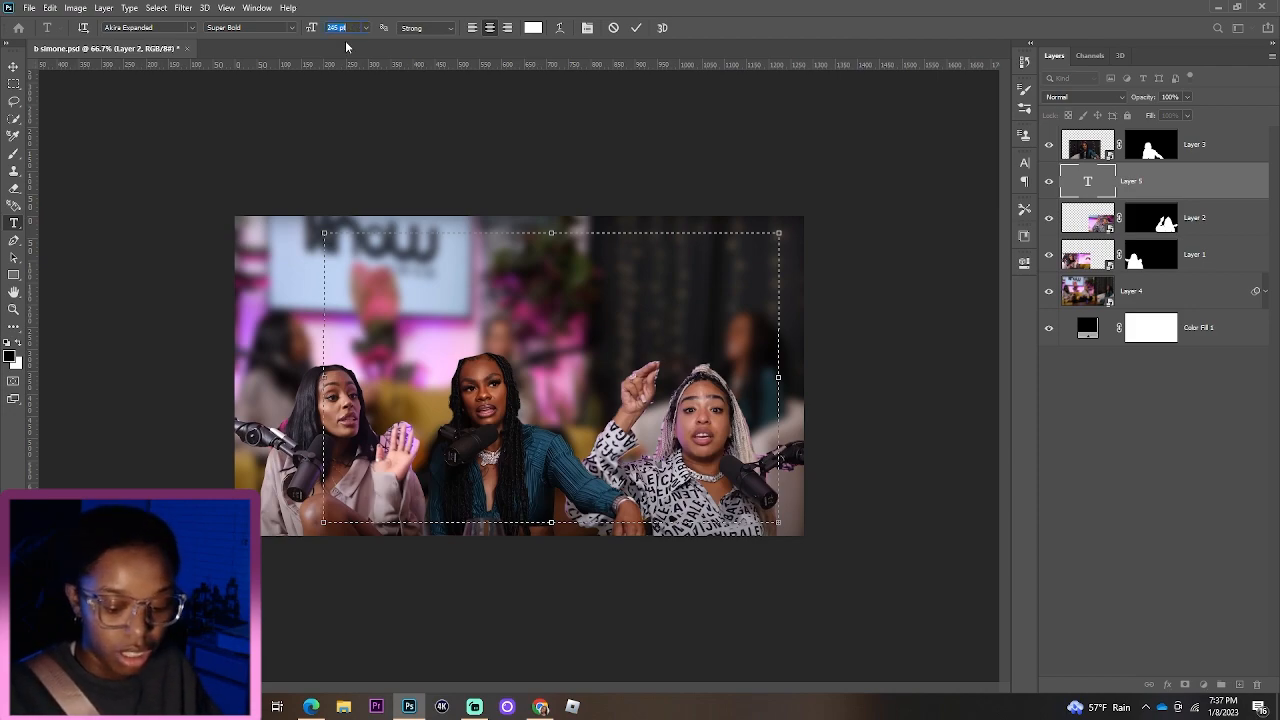
{"action": "type", "text": "20"}
{"action": "key", "text": "Return"}
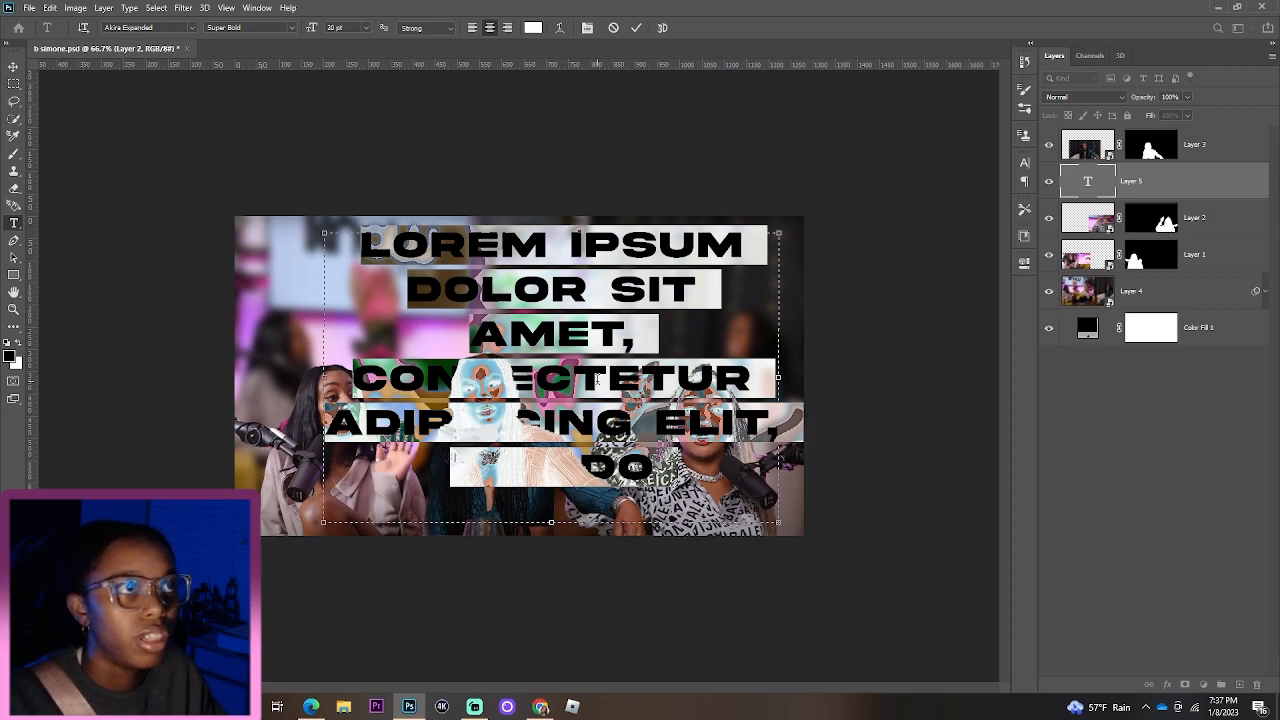
Step: Replace the placeholder text with "EP. 444" and set its colour to pure white (ffffff)
{"action": "type", "text": "EP"}
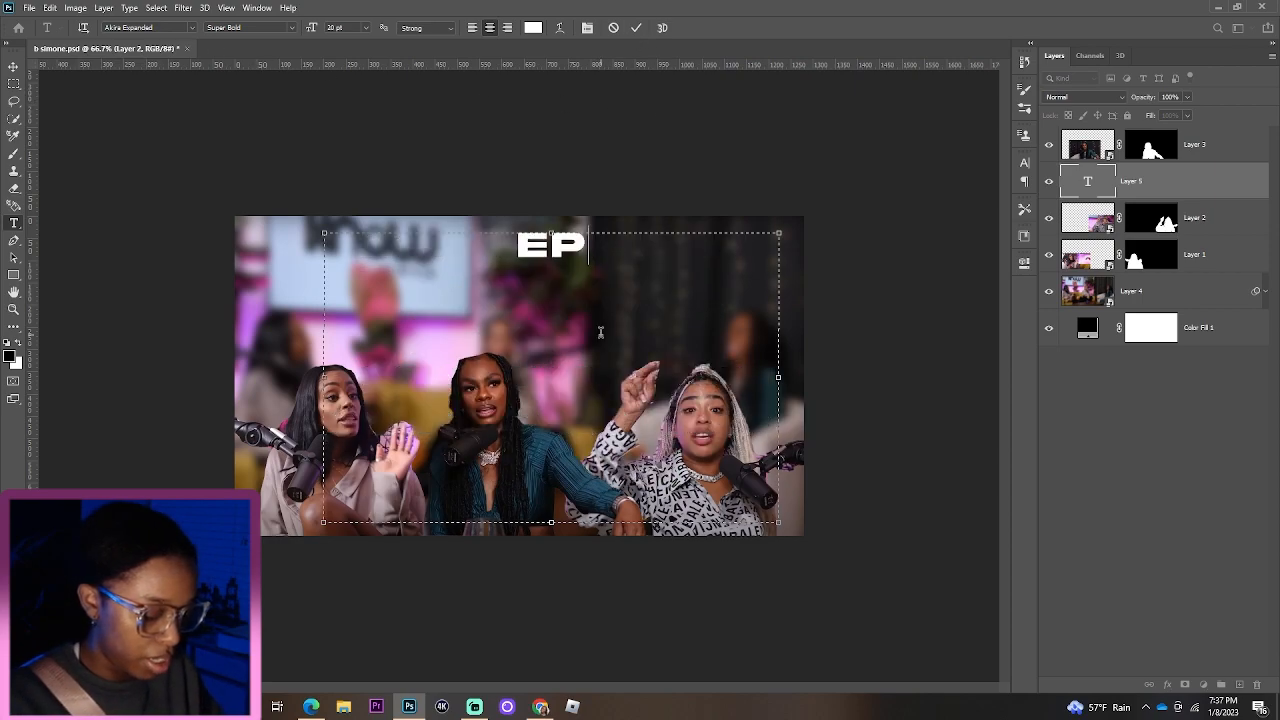
{"action": "type", "text": ". 444"}
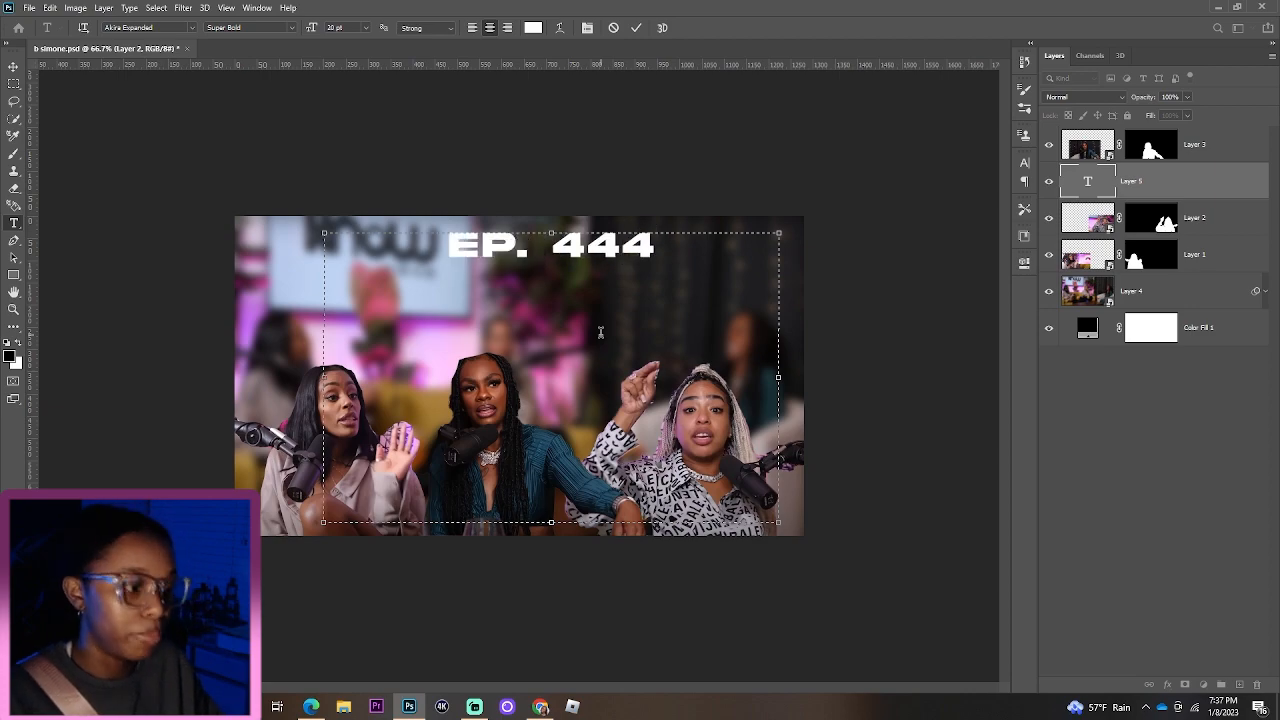
{"action": "key", "text": "ctrl+a"}
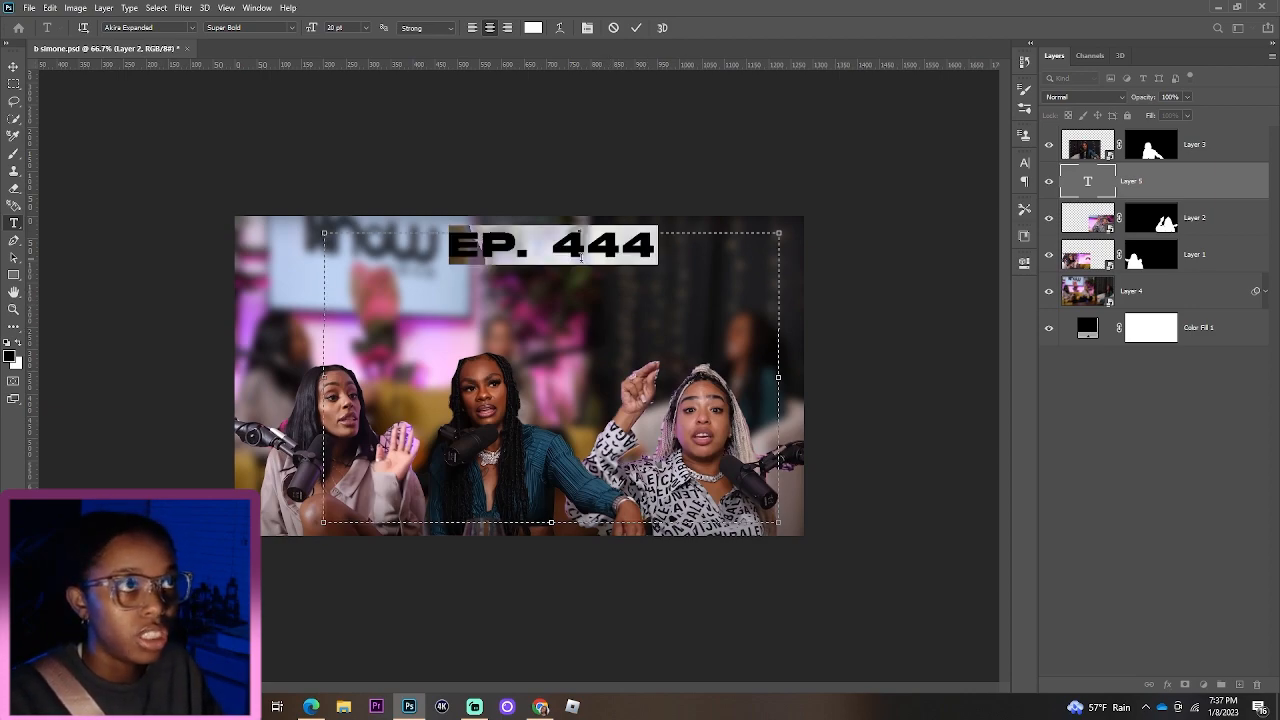
{"action": "left_click", "coordinate": [533, 27]}
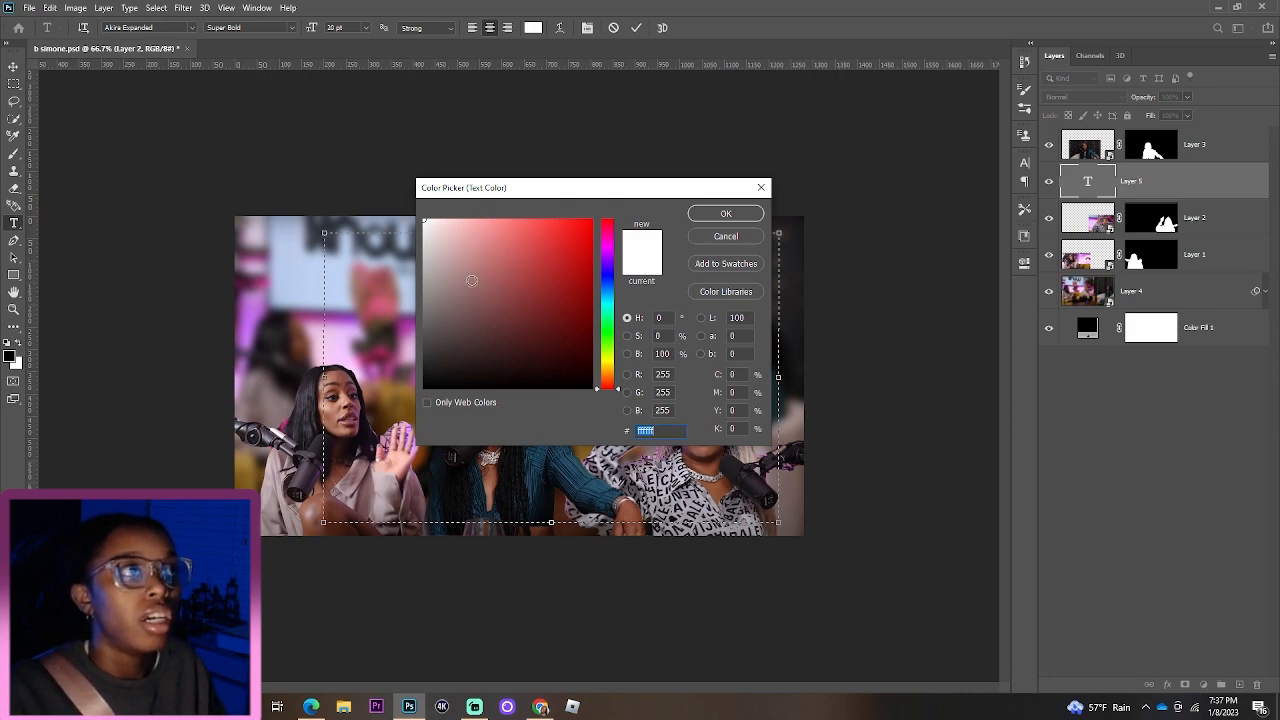
{"action": "left_click_drag", "start_coordinate": [471, 281], "coordinate": [418, 213]}
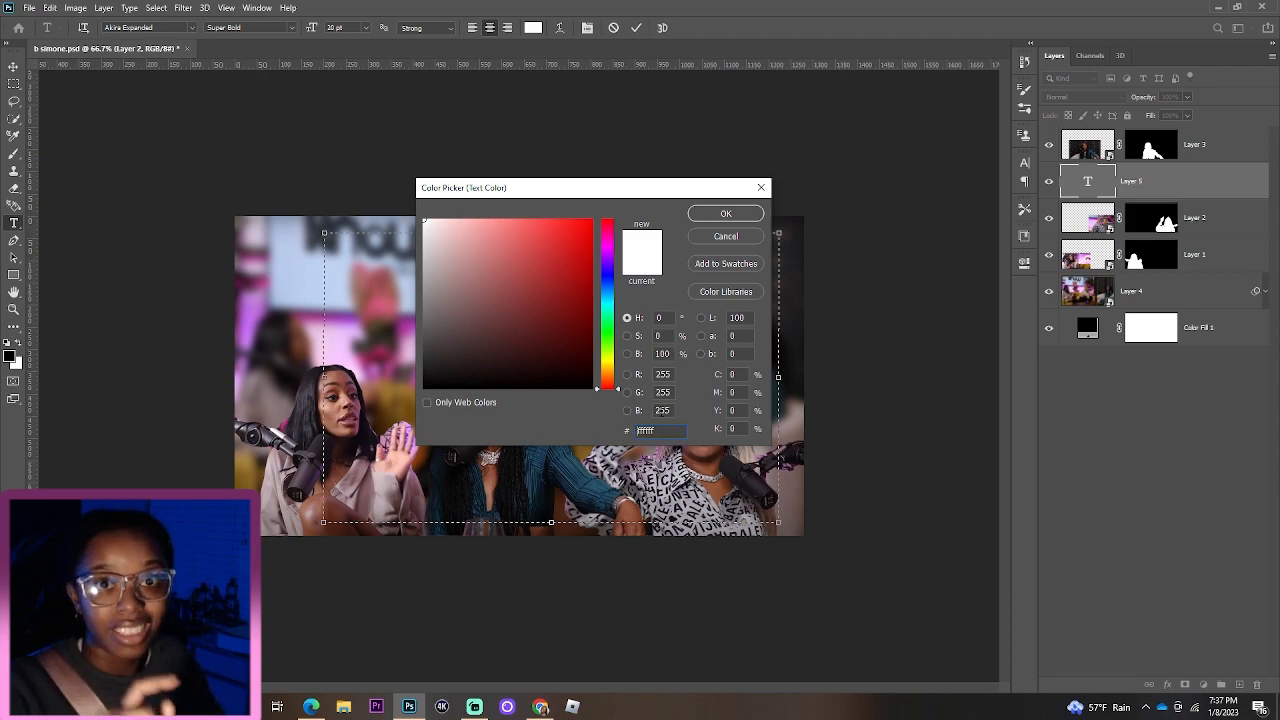
{"action": "left_click_drag", "start_coordinate": [424, 222], "coordinate": [415, 228]}
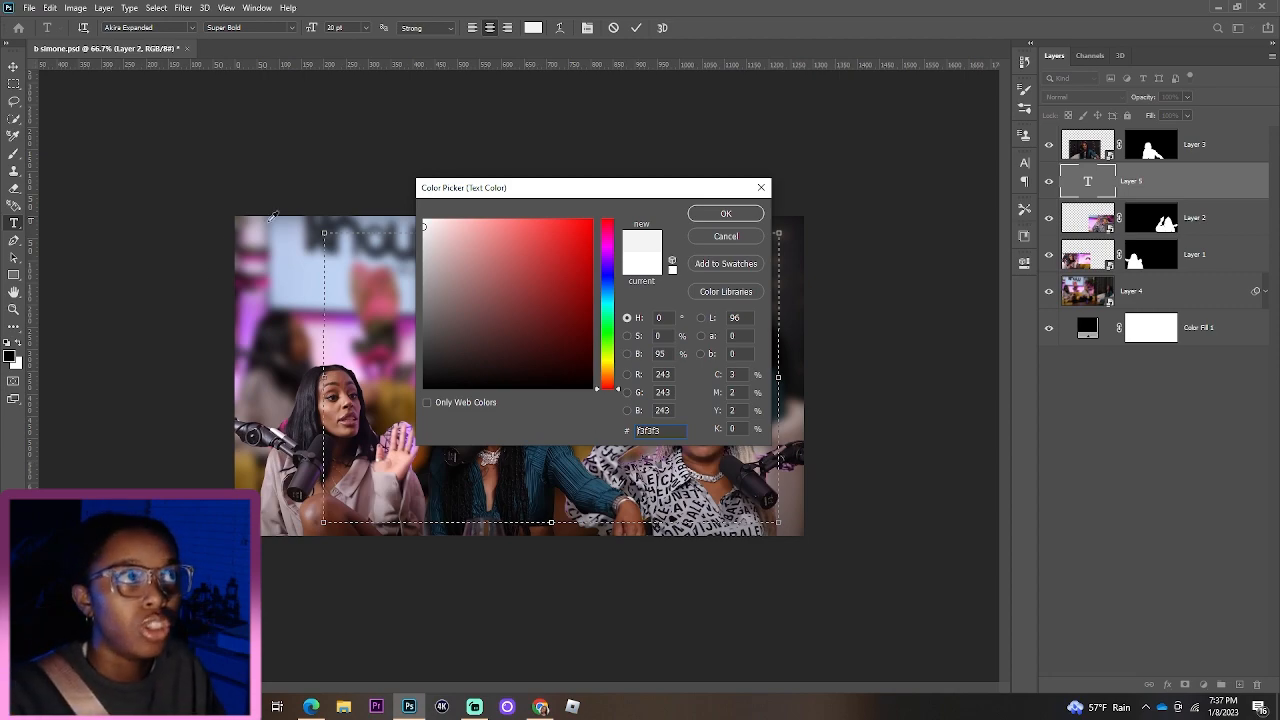
{"action": "left_click_drag", "start_coordinate": [455, 292], "coordinate": [402, 200]}
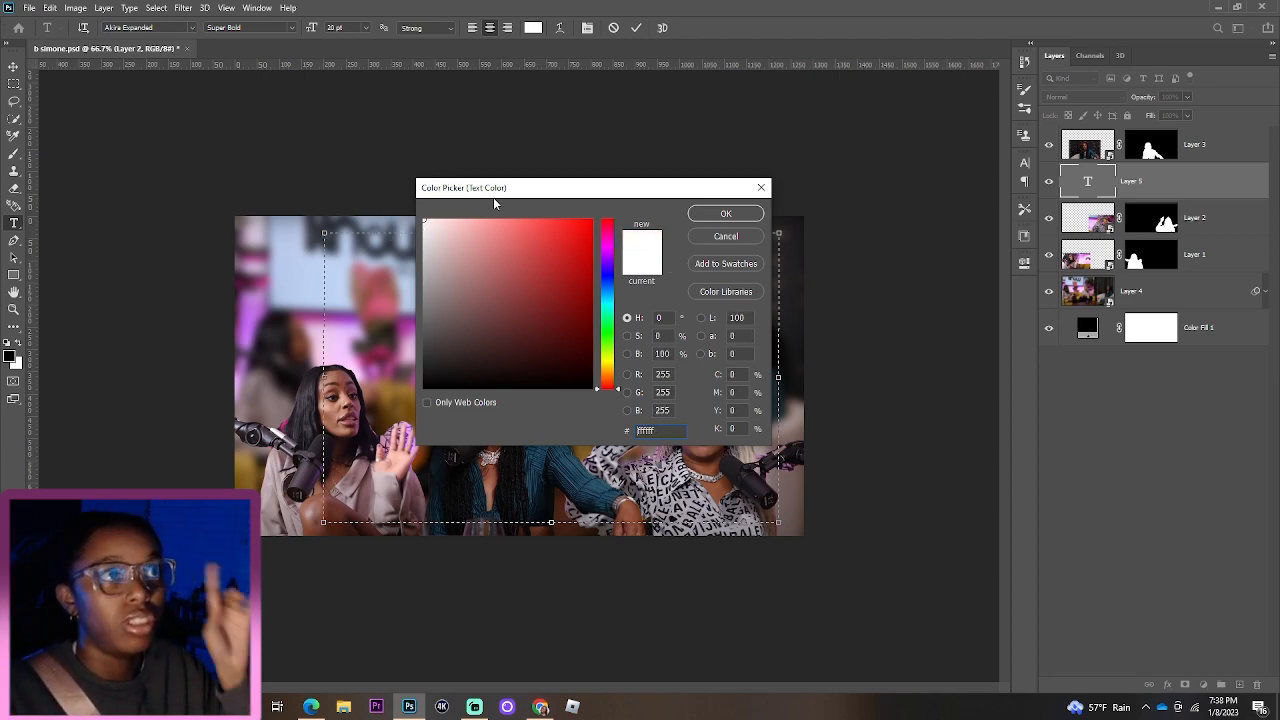
{"action": "left_click", "coordinate": [726, 214]}
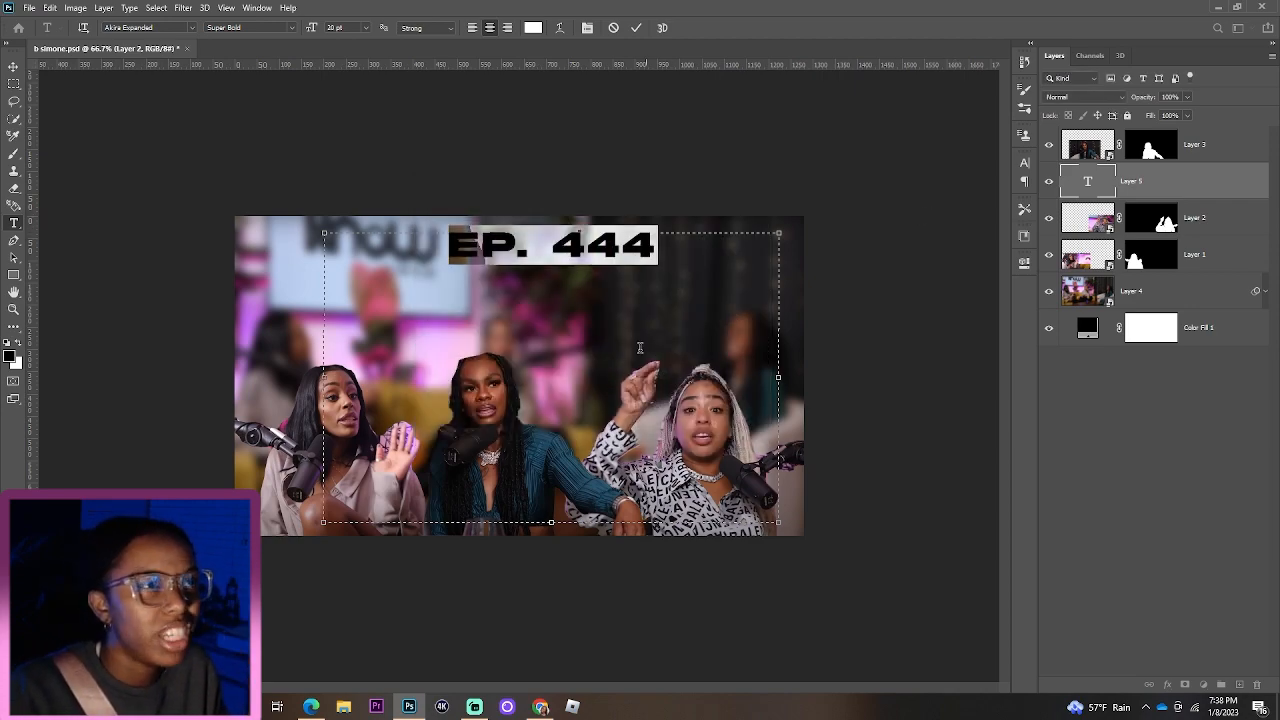
Step: Shrink the text box to about 480 × 76 px so it fits closely around "EP. 444", and commit the text
{"action": "left_click", "coordinate": [558, 512]}
{"action": "left_click_drag", "start_coordinate": [552, 522], "coordinate": [552, 265]}
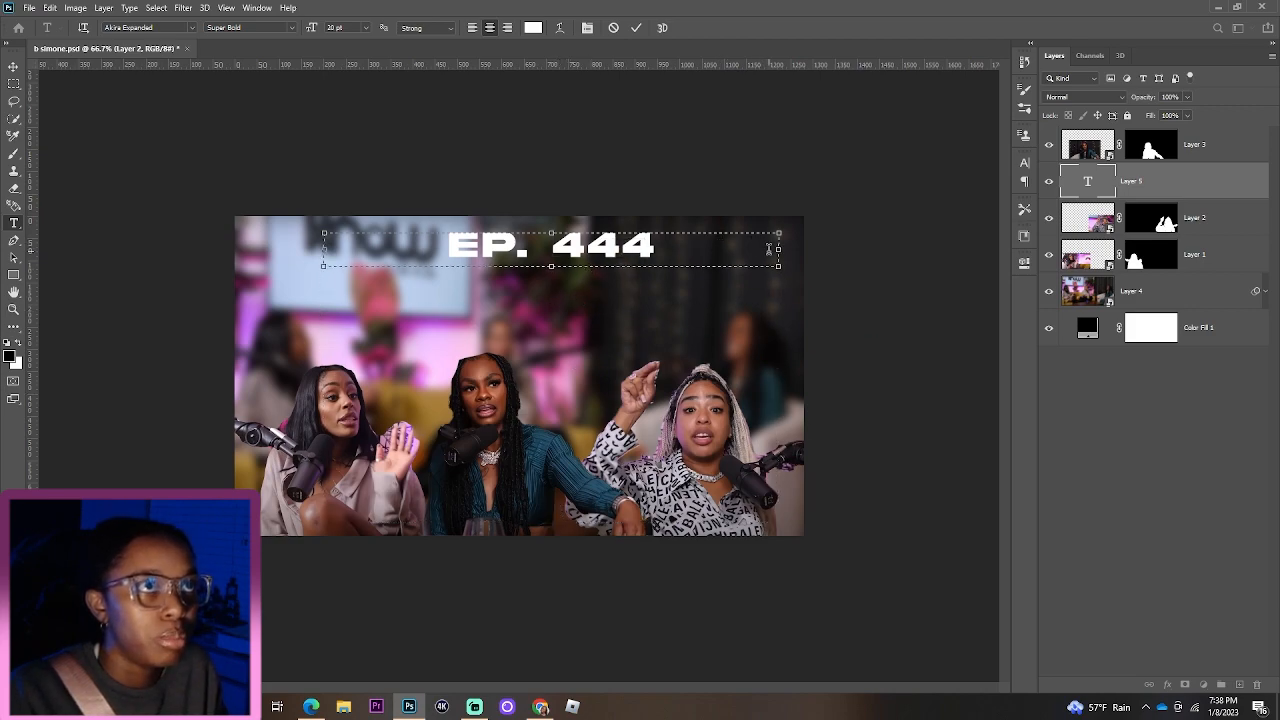
{"action": "left_click_drag", "start_coordinate": [779, 250], "coordinate": [659, 250]}
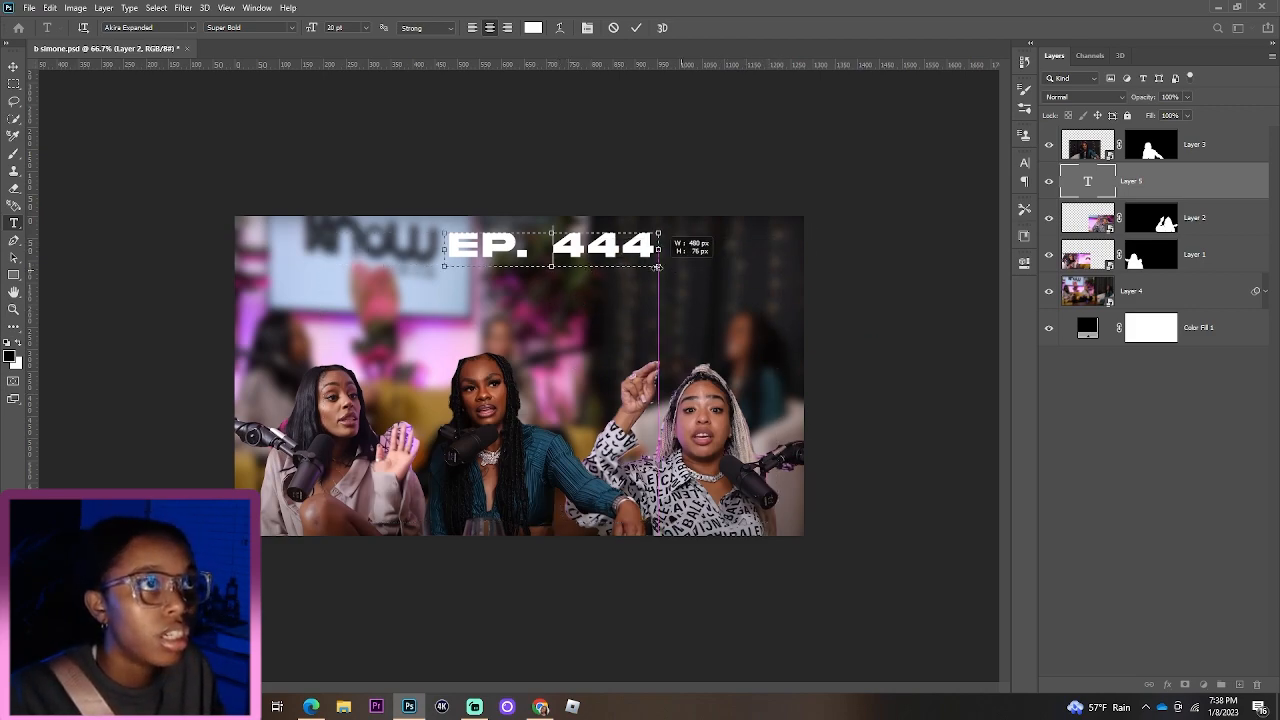
{"action": "left_click", "coordinate": [636, 28]}
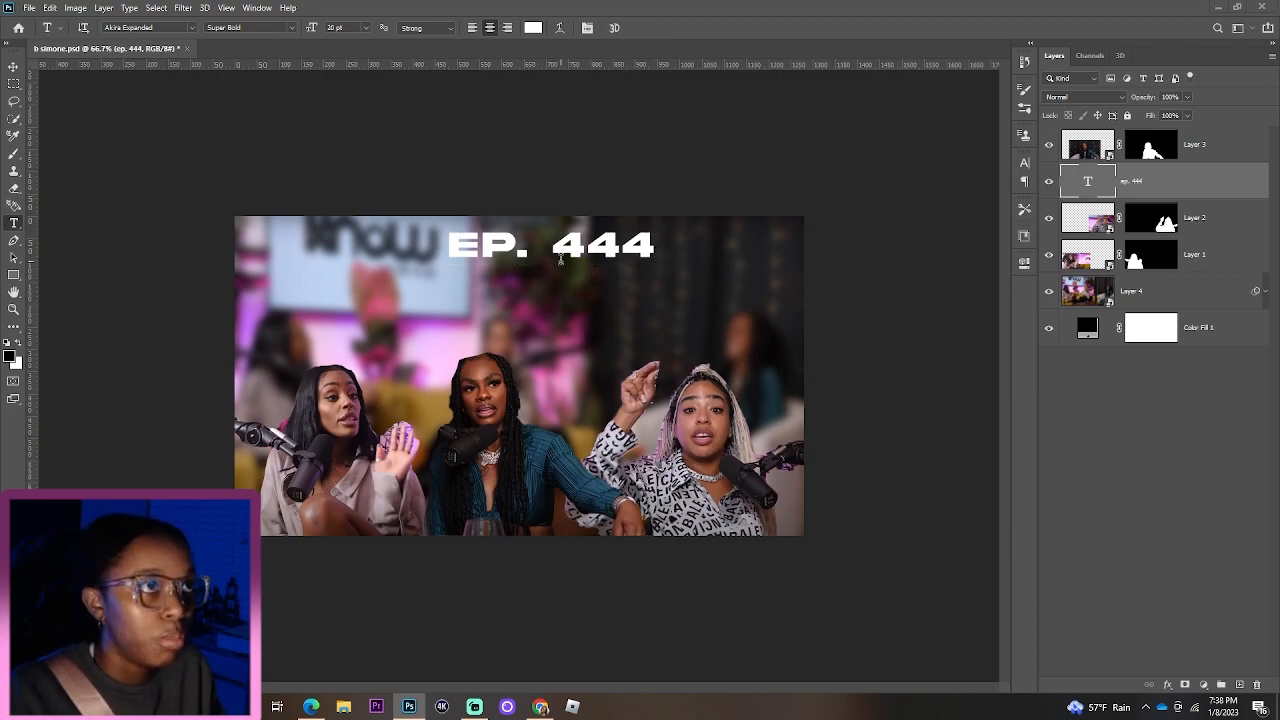
{"action": "key", "text": "super"}
{"action": "type", "text": "v"}
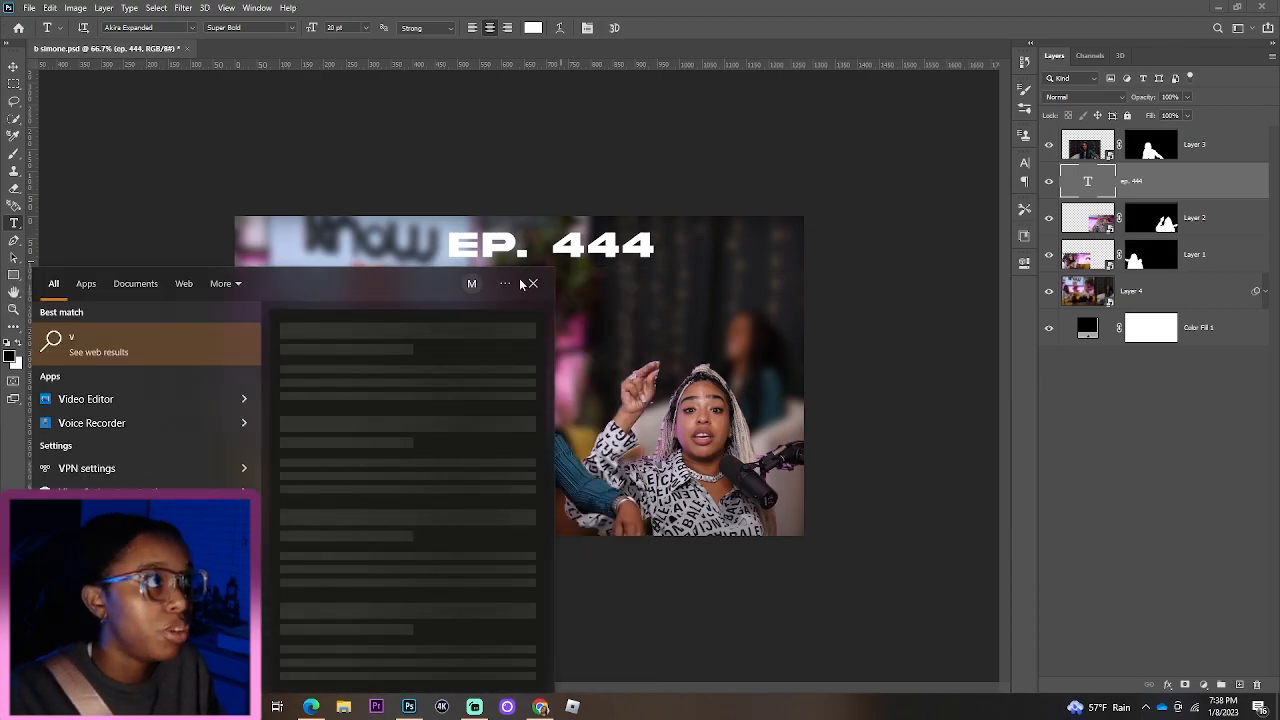
{"action": "key", "text": "Escape"}
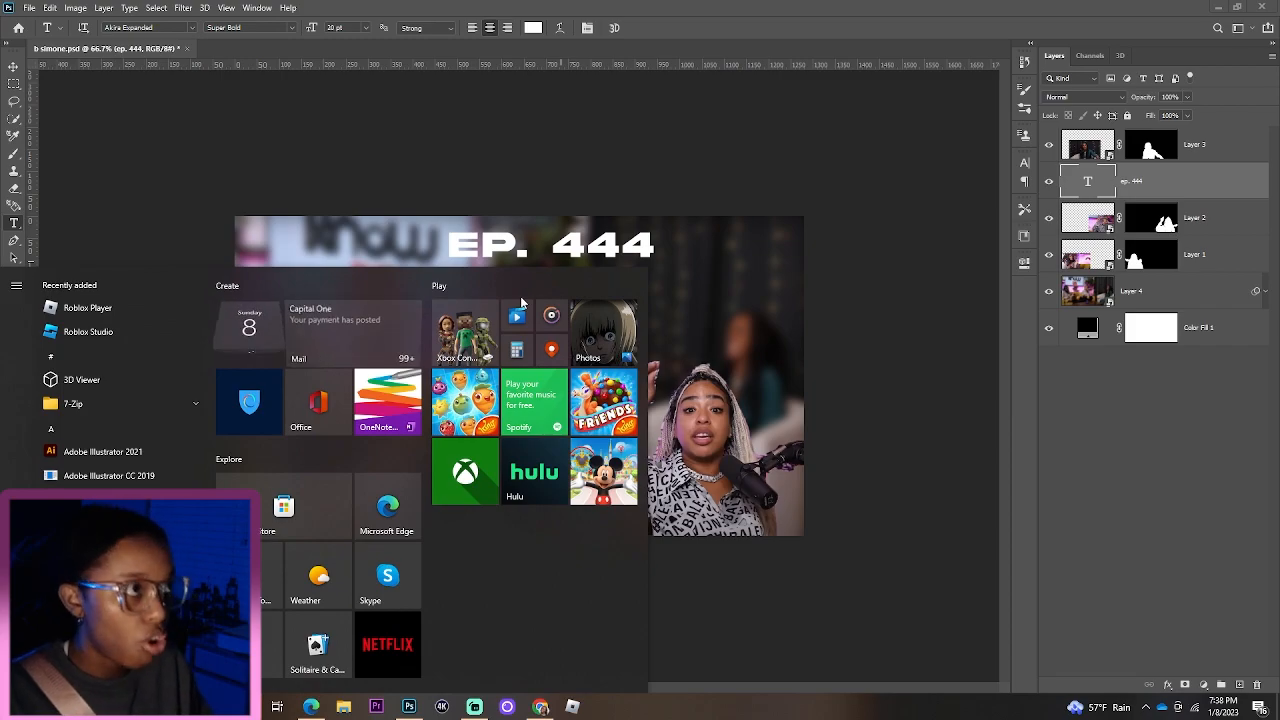
{"action": "key", "text": "Escape"}
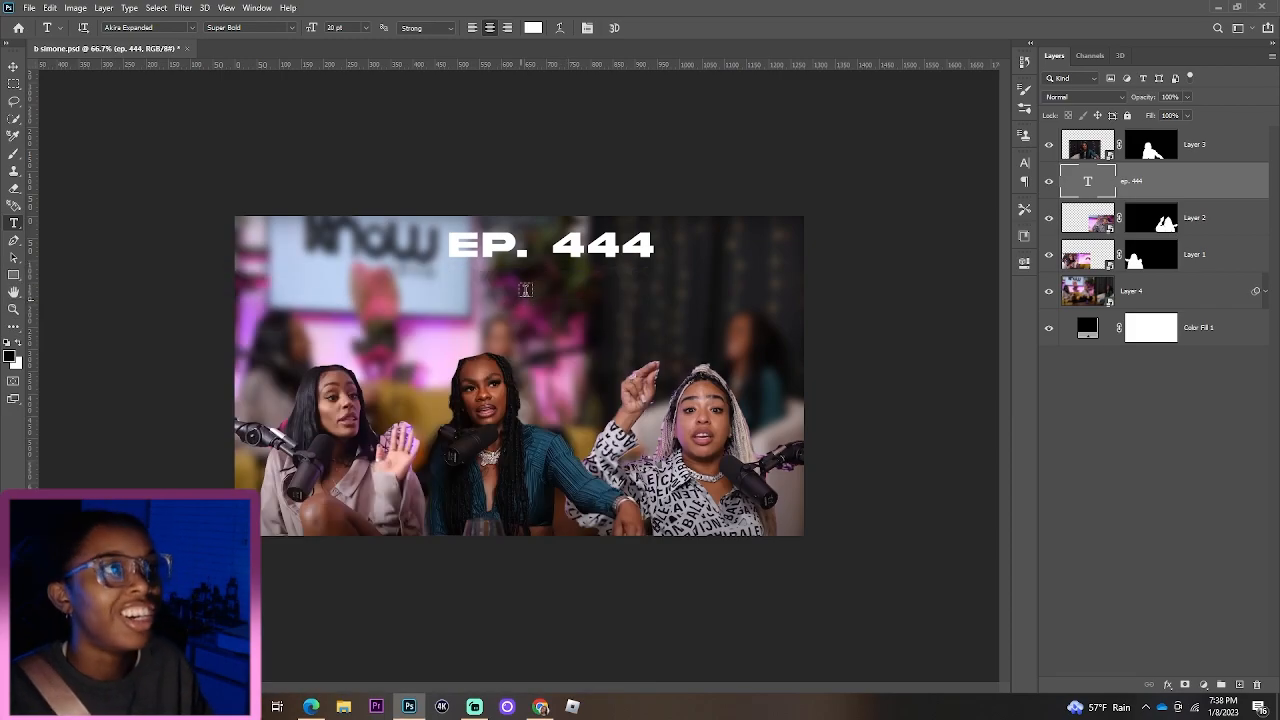
Step: Duplicate the "EP. 444" text layer and place the copy directly below the original title
{"action": "left_click", "coordinate": [12, 67]}
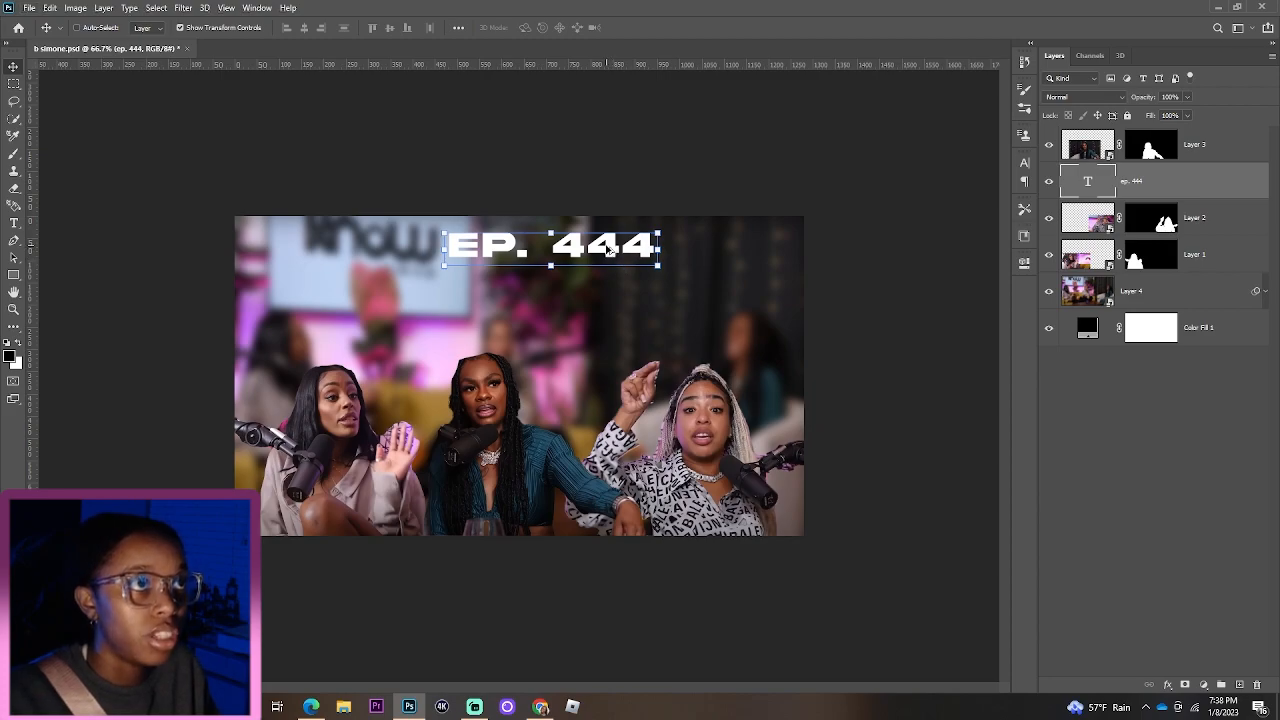
{"action": "key", "text": "ctrl+plus"}
{"action": "key", "text": "ctrl+plus"}
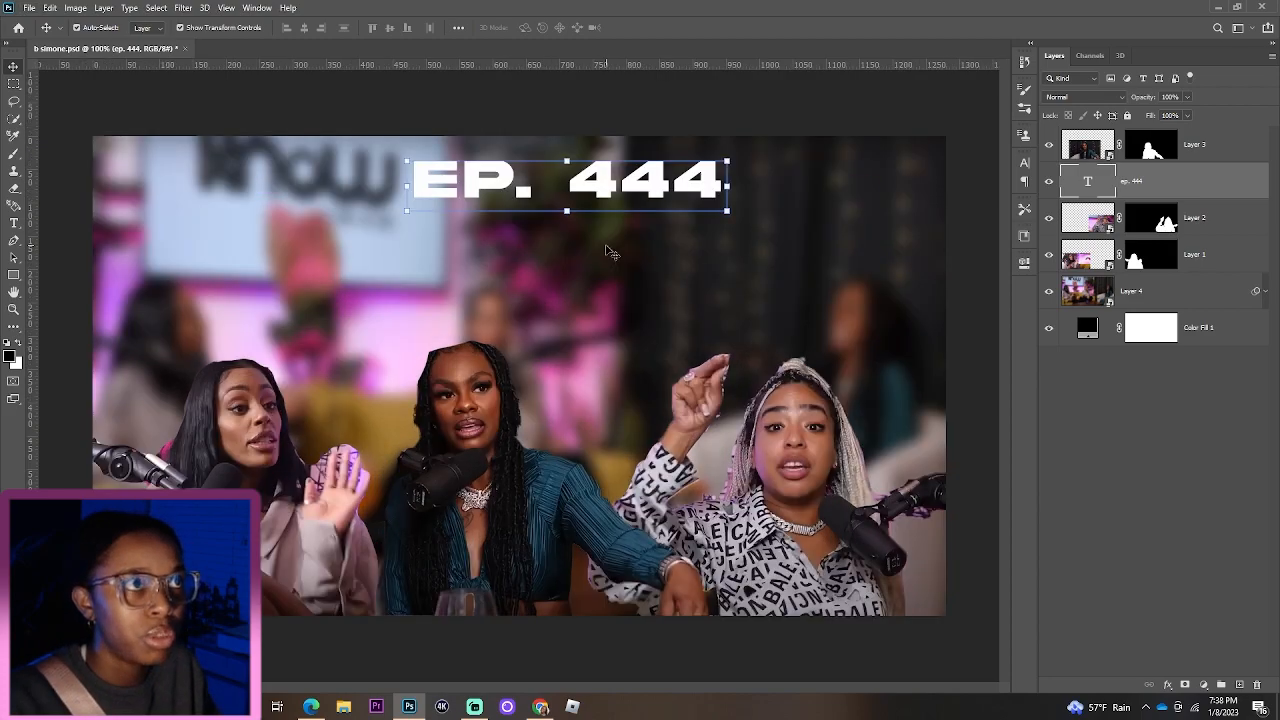
{"action": "scroll", "coordinate": [606, 560], "scroll_direction": "up", "scroll_amount": 3}
{"action": "scroll", "coordinate": [646, 440], "scroll_direction": "up", "scroll_amount": 2}
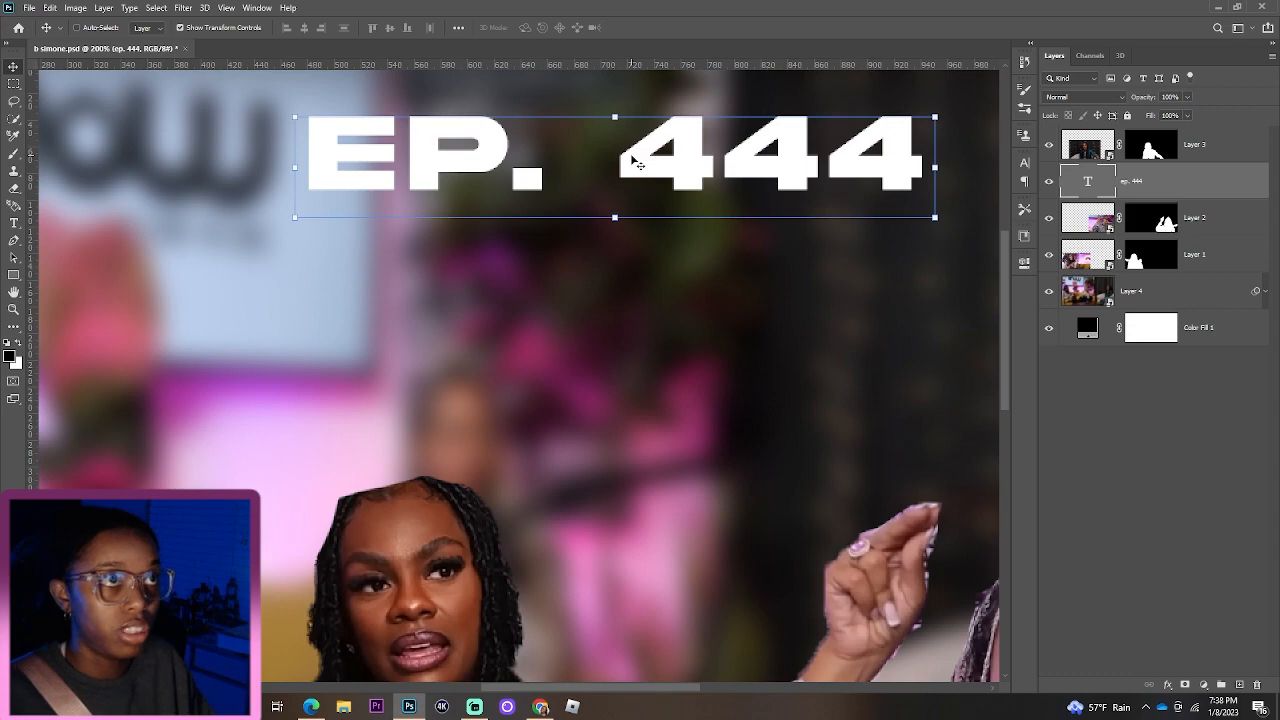
{"action": "left_click_drag", "start_coordinate": [640, 172], "coordinate": [633, 333]}
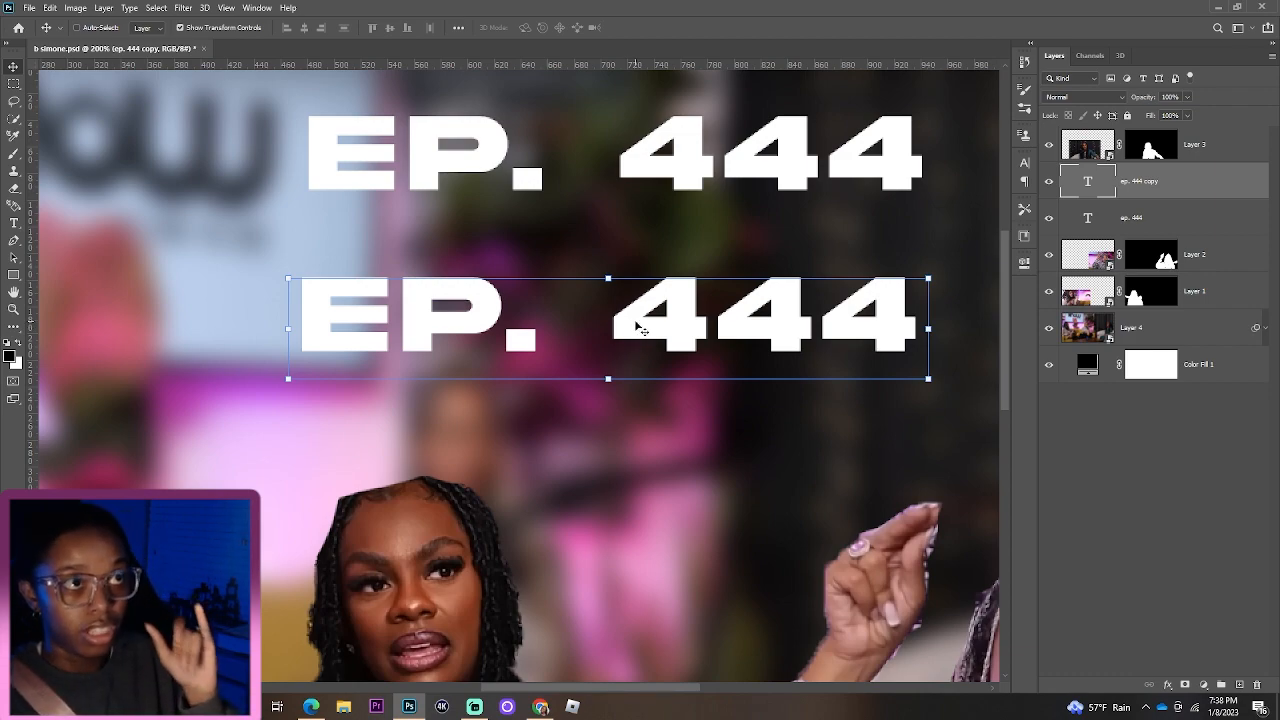
Step: Undo the duplicated "EP. 444" title, then try another copy below the original and undo it as well
{"action": "key", "text": "ctrl+z"}
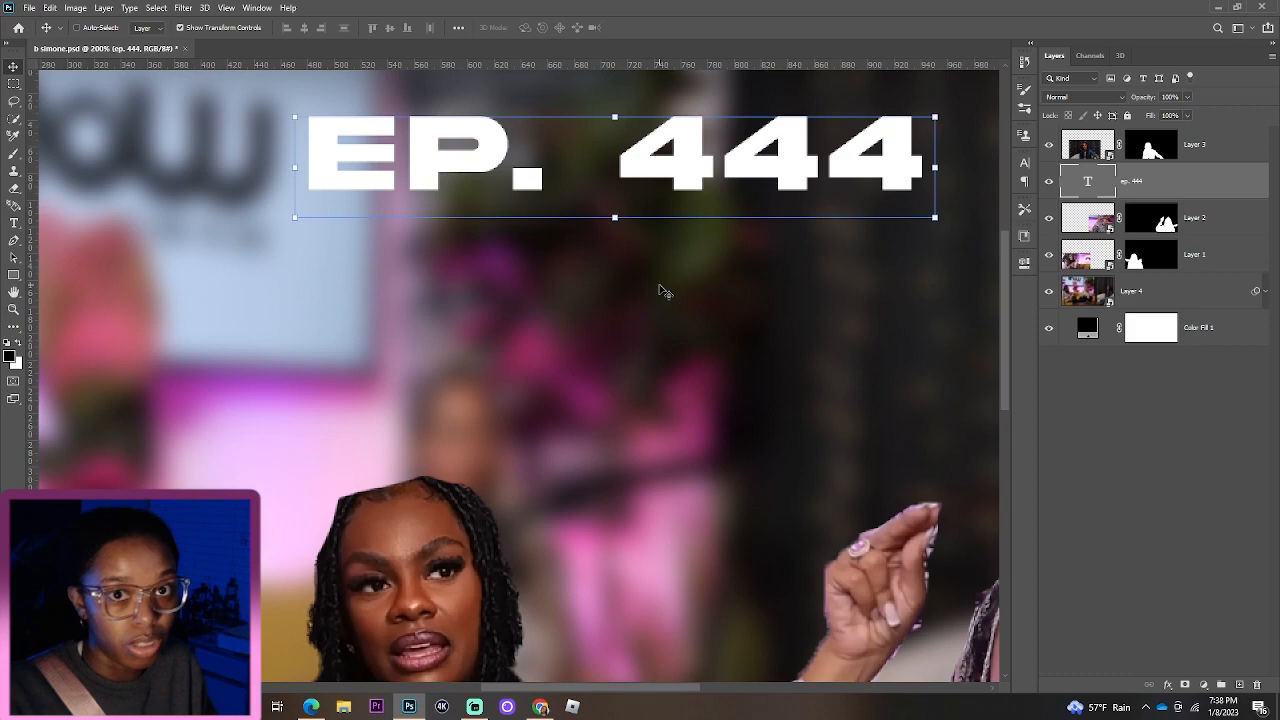
{"action": "left_click_drag", "start_coordinate": [654, 181], "coordinate": [635, 348]}
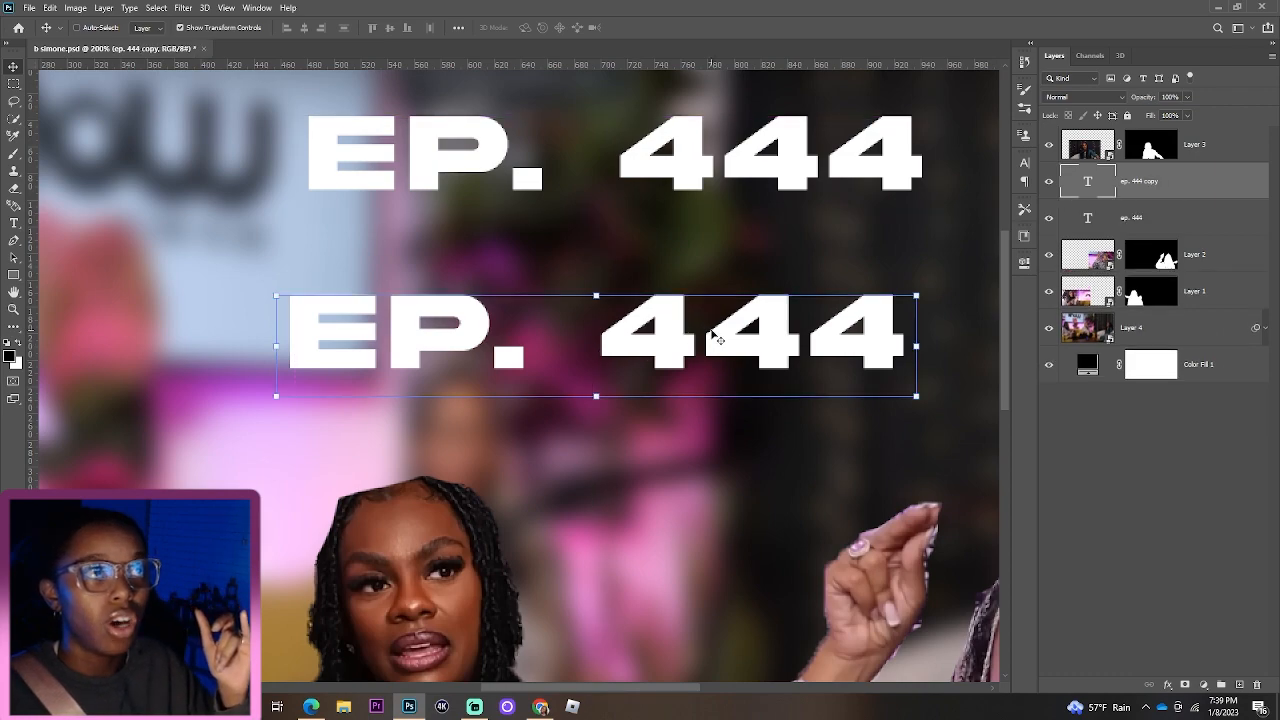
{"action": "key", "text": "ctrl+z"}
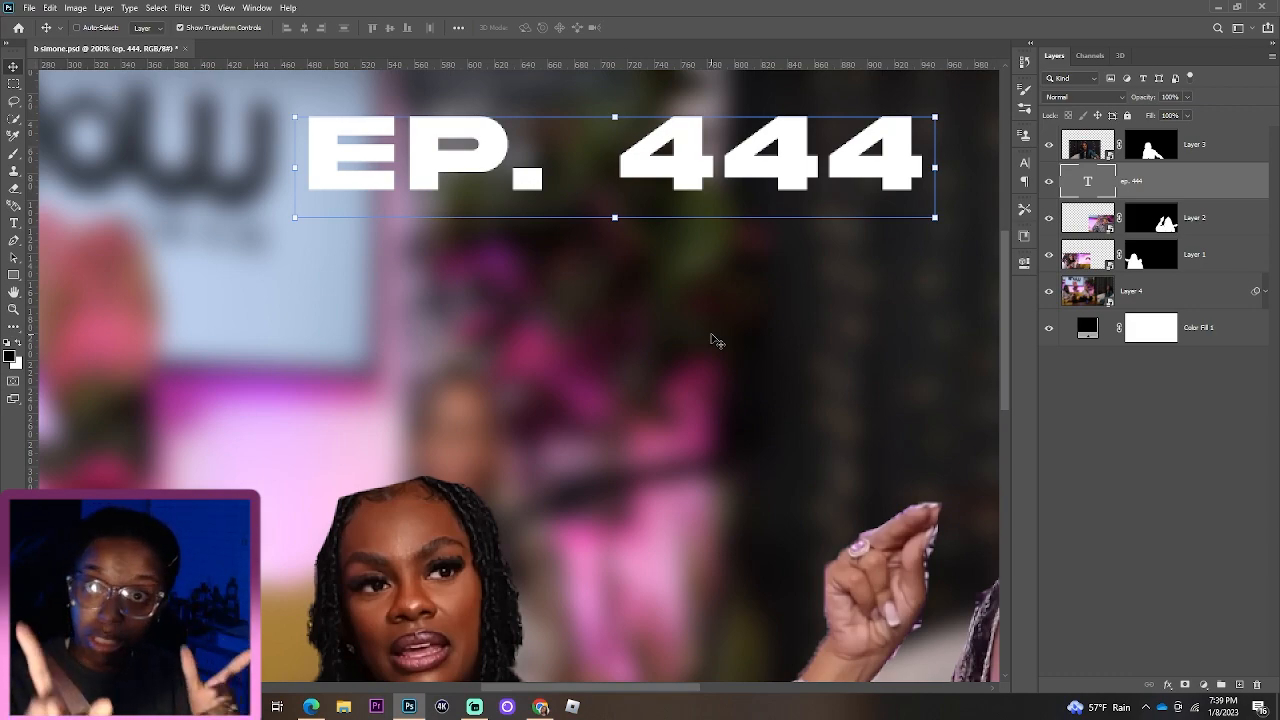
Step: Duplicate the "EP. 444" title directly below the original and widen the copy's text box to about 1080 px
{"action": "key", "text": "ctrl+minus"}
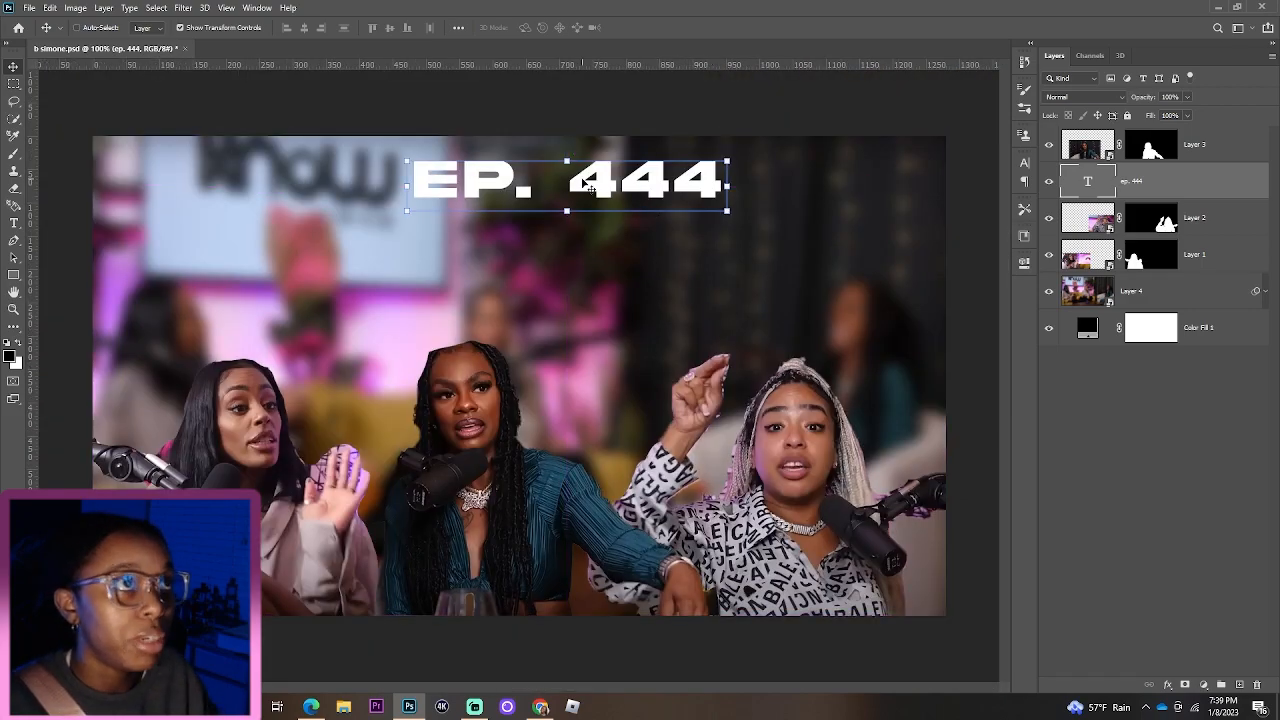
{"action": "key", "text": "super"}
{"action": "key", "text": "super"}
{"action": "left_click_drag", "start_coordinate": [604, 194], "coordinate": [614, 258]}
{"action": "double_click", "coordinate": [614, 258]}
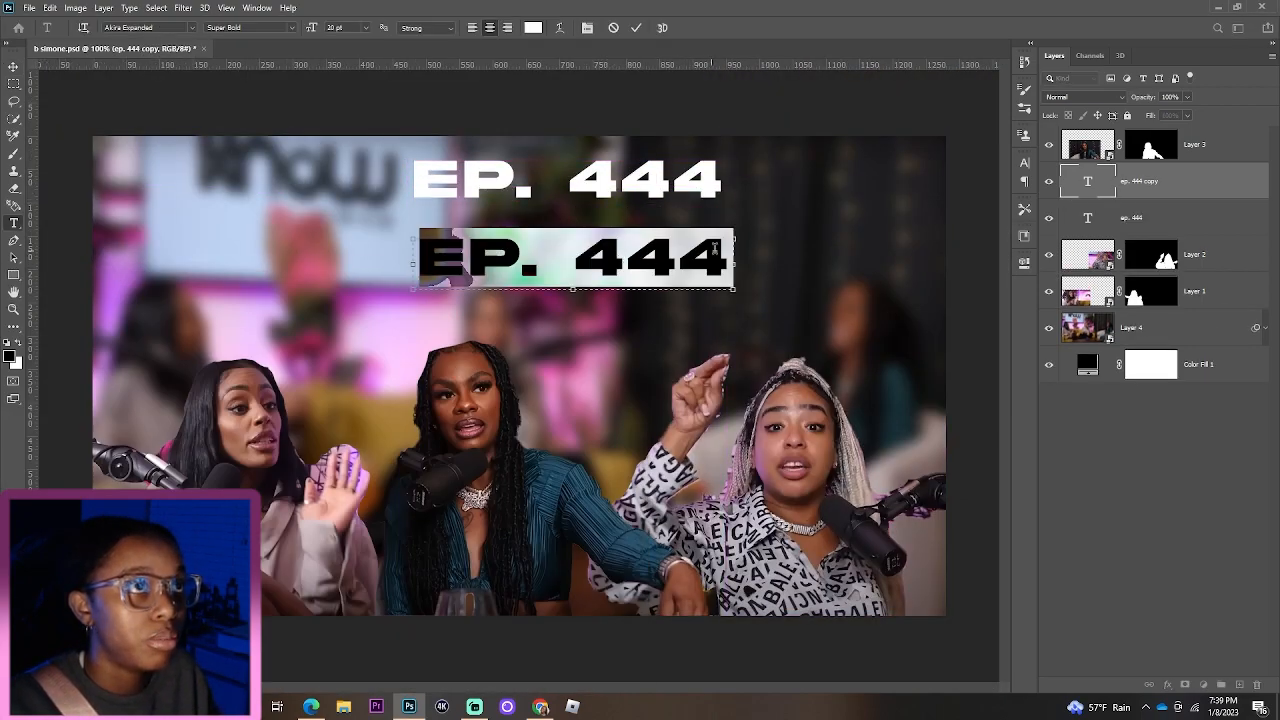
{"action": "left_click_drag", "start_coordinate": [739, 262], "coordinate": [938, 267]}
Step: Replace the copied title's text with "MOVING TO ATL", commit it, and move it down near the canvas's bottom edge
{"action": "key", "text": "super"}
{"action": "key", "text": "super"}
{"action": "left_click", "coordinate": [778, 266]}
{"action": "key", "text": "ctrl+a"}
{"action": "type", "text": "MO"}
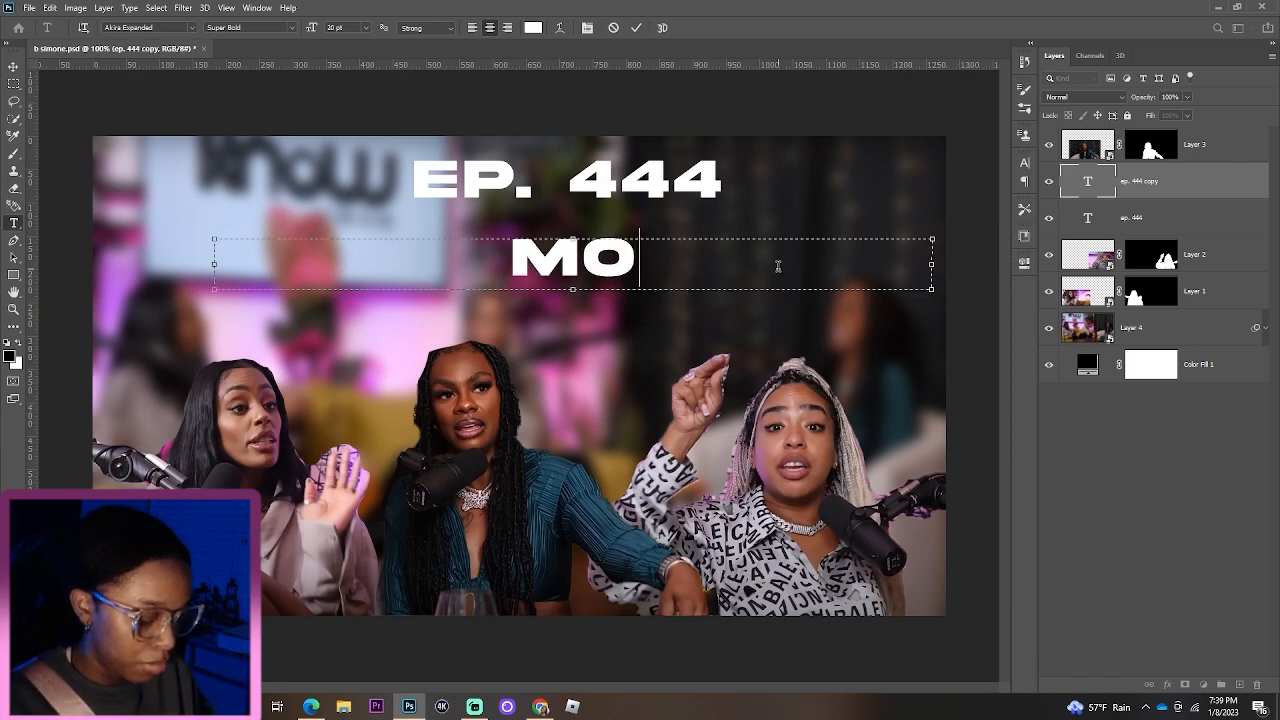
{"action": "type", "text": "VING TO ATL"}
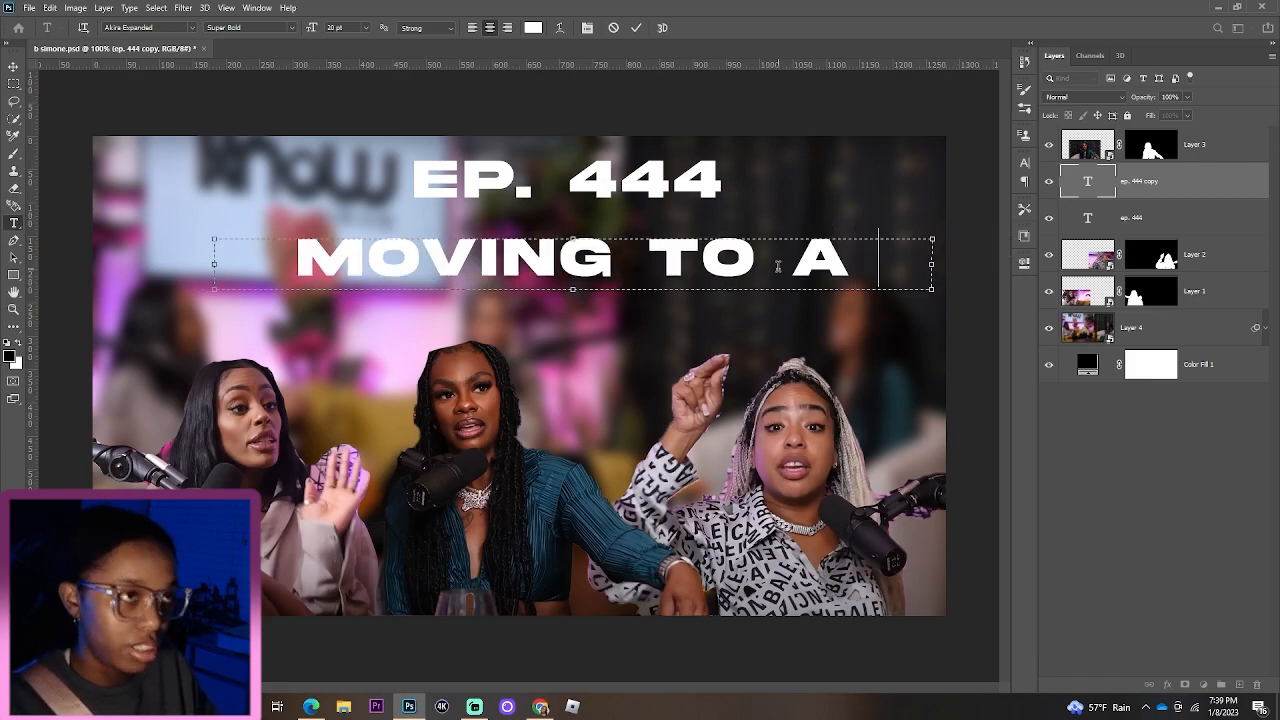
{"action": "left_click", "coordinate": [635, 27]}
{"action": "left_click_drag", "start_coordinate": [536, 284], "coordinate": [496, 593]}
Step: Try to raise the "MOVING TO ATL" text layer above Layer 3 in the layer order
{"action": "key", "text": "alt+bracketright"}
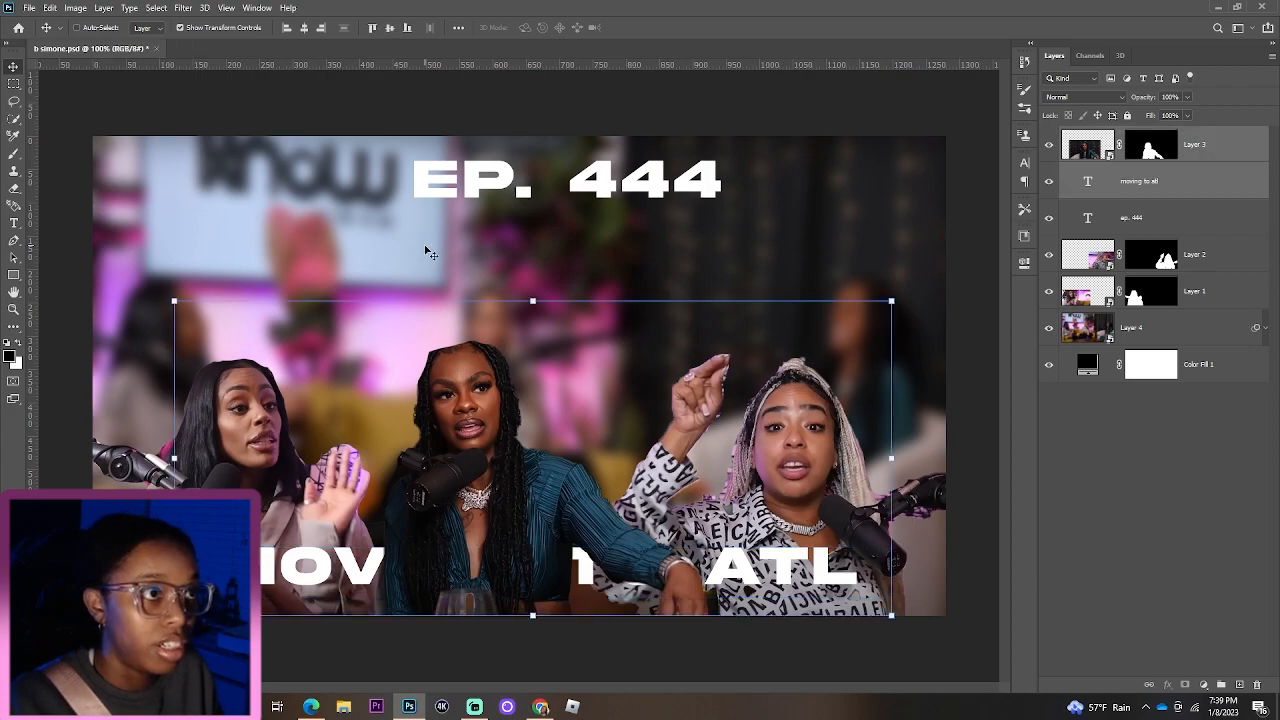
{"action": "left_click", "coordinate": [1250, 180]}
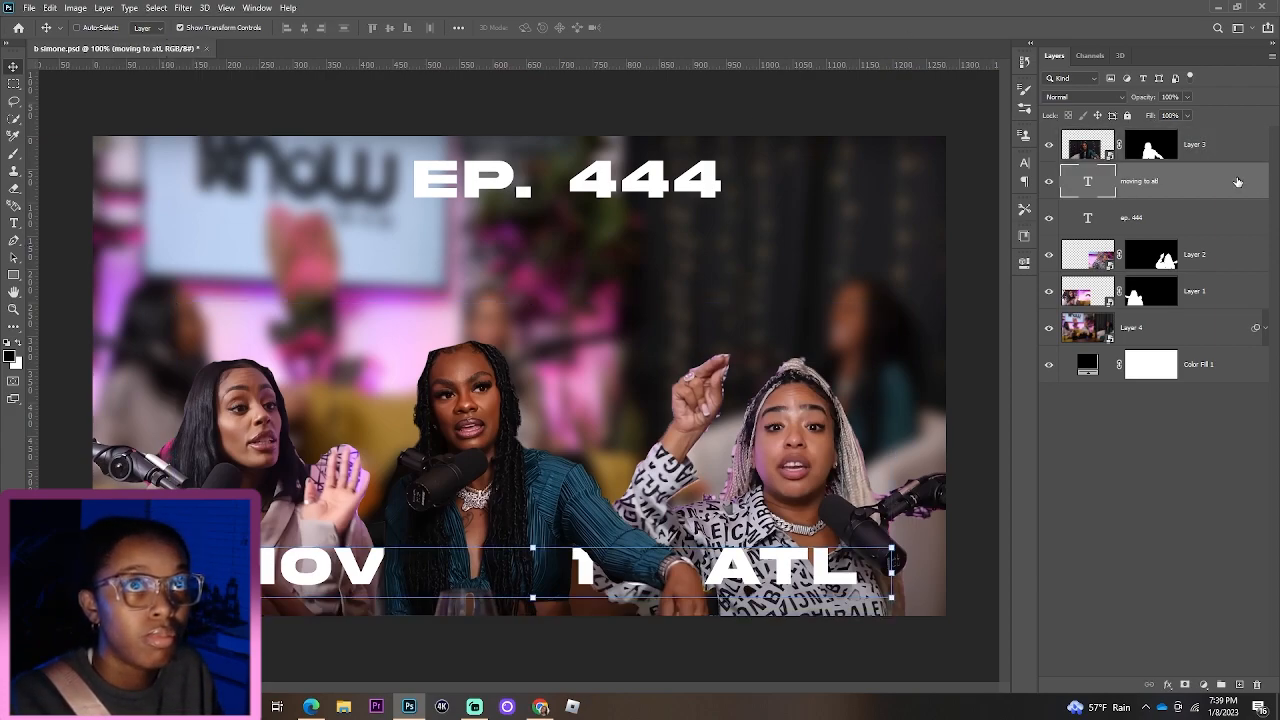
{"action": "key", "text": "alt+bracketright"}
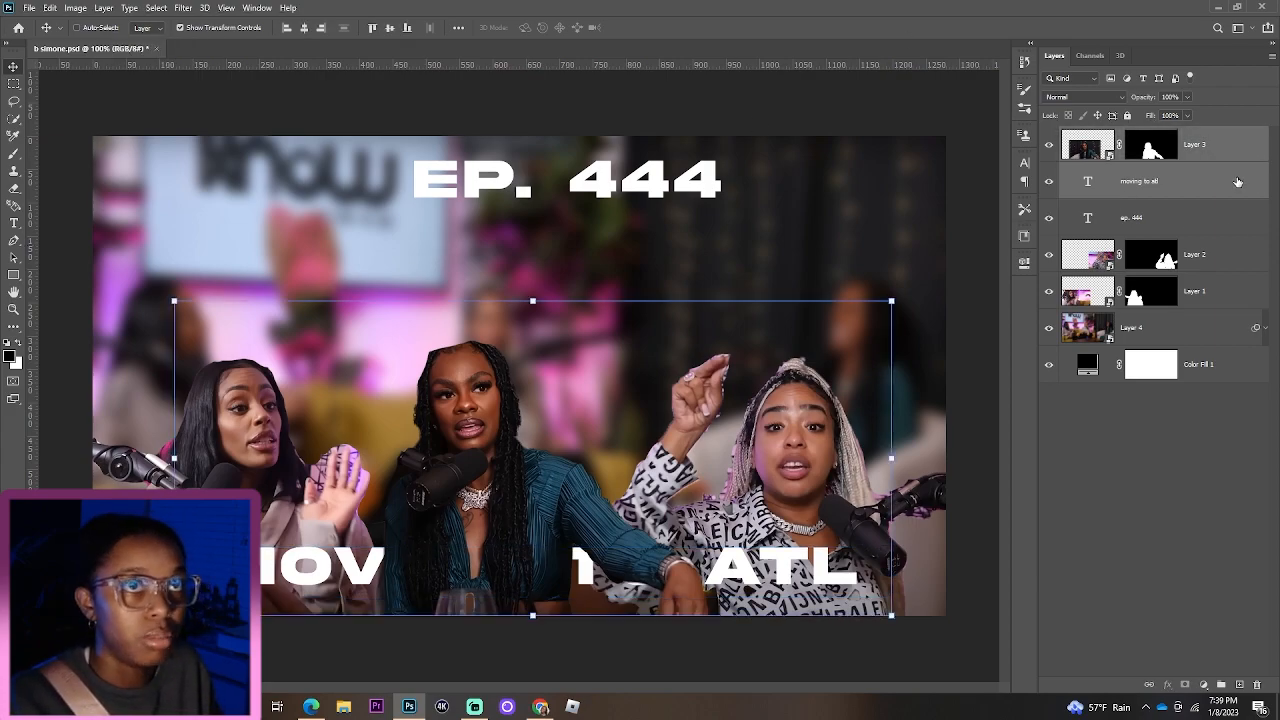
{"action": "left_click", "coordinate": [1222, 181]}
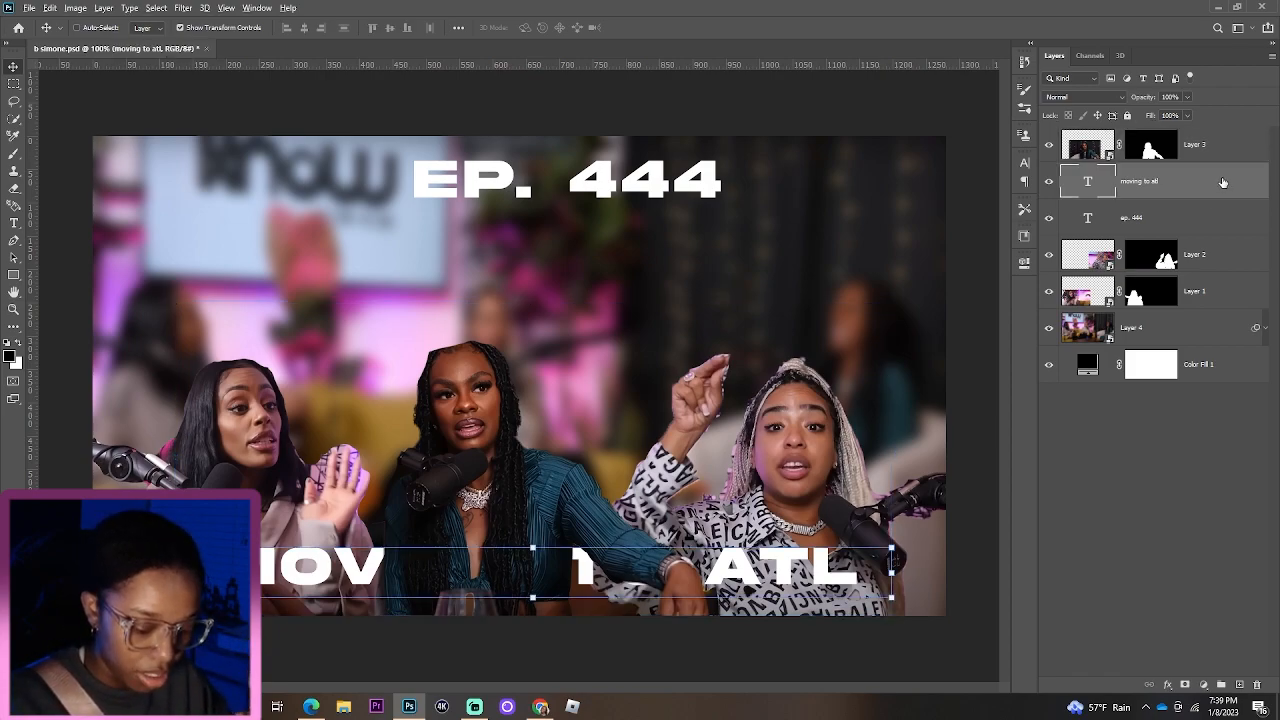
{"action": "key", "text": "alt+shift+bracketright"}
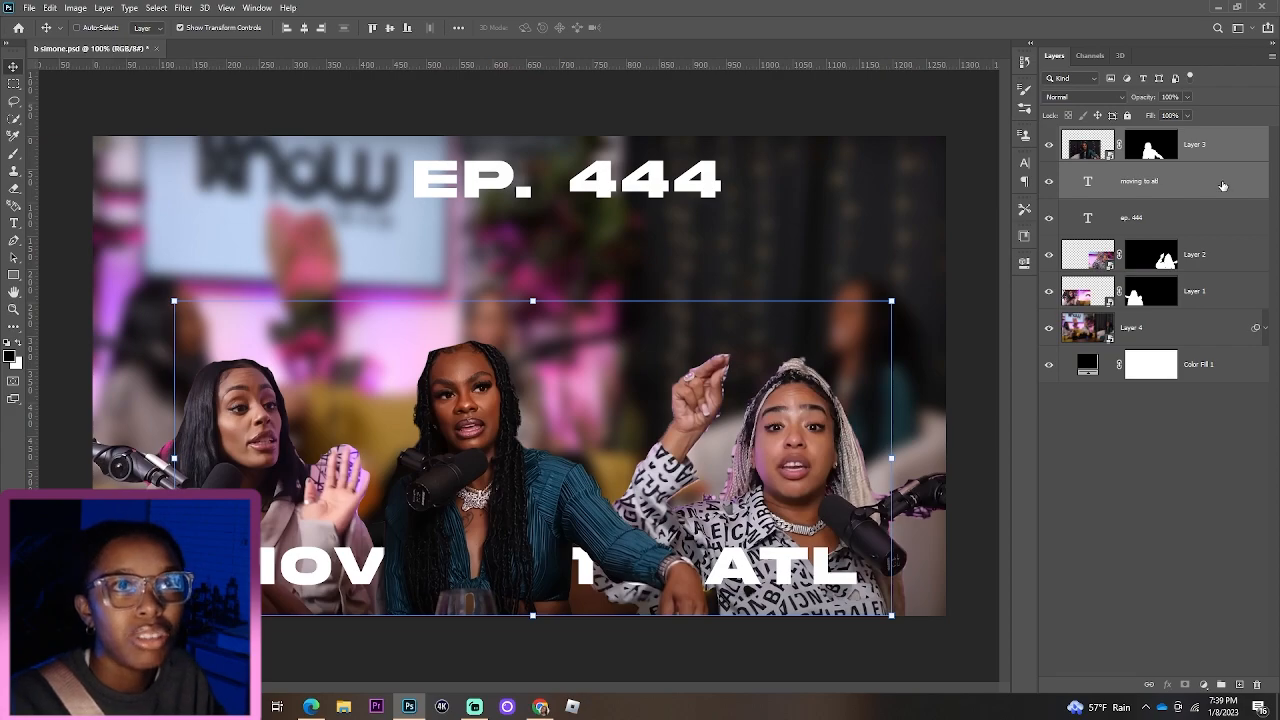
Step: Place the "MOVING TO ATL" layer above Layer 3 and centre both text lines horizontally on the canvas
{"action": "left_click", "coordinate": [1222, 186]}
{"action": "left_click_drag", "start_coordinate": [1212, 190], "coordinate": [1208, 130]}
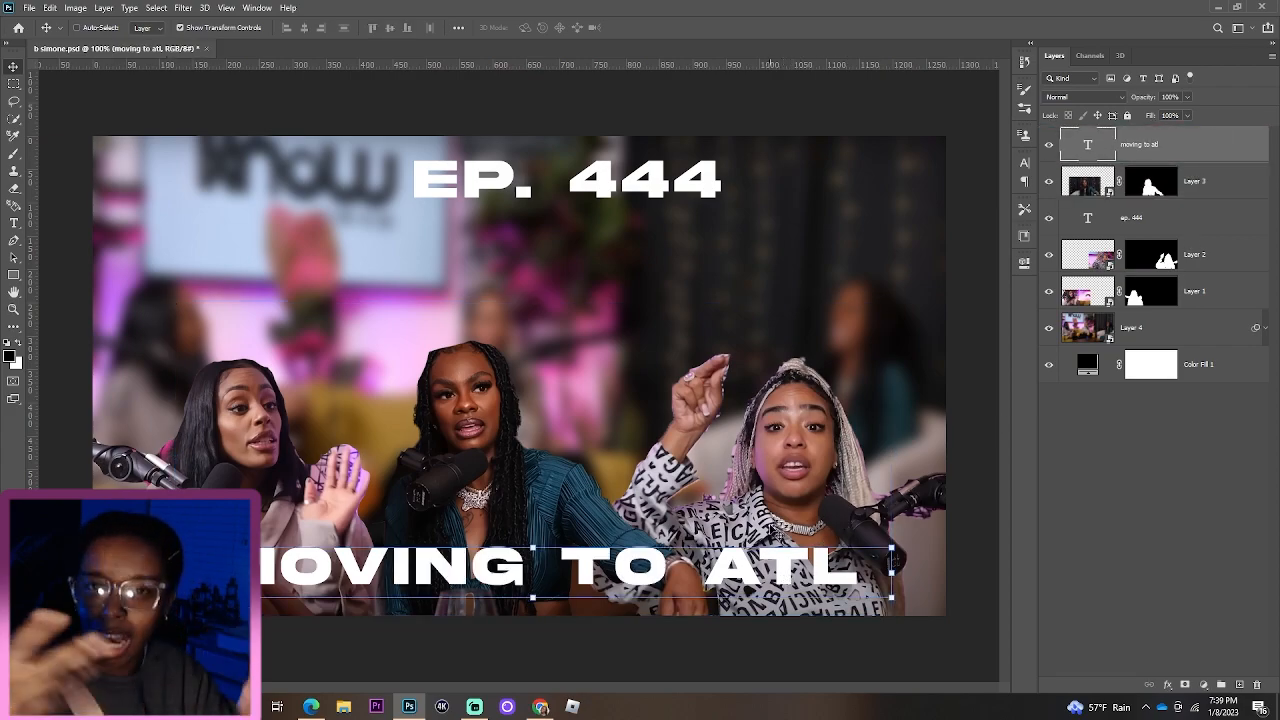
{"action": "left_click_drag", "start_coordinate": [670, 565], "coordinate": [652, 581]}
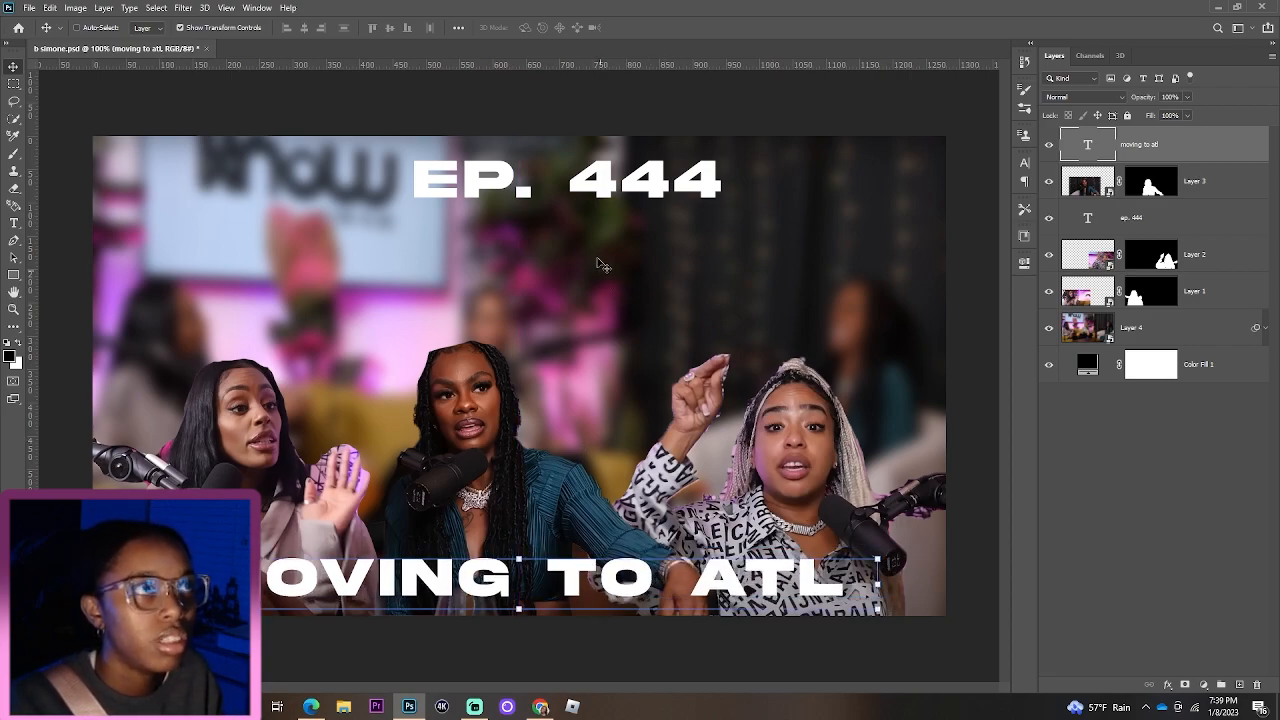
{"action": "left_click_drag", "start_coordinate": [590, 200], "coordinate": [540, 197]}
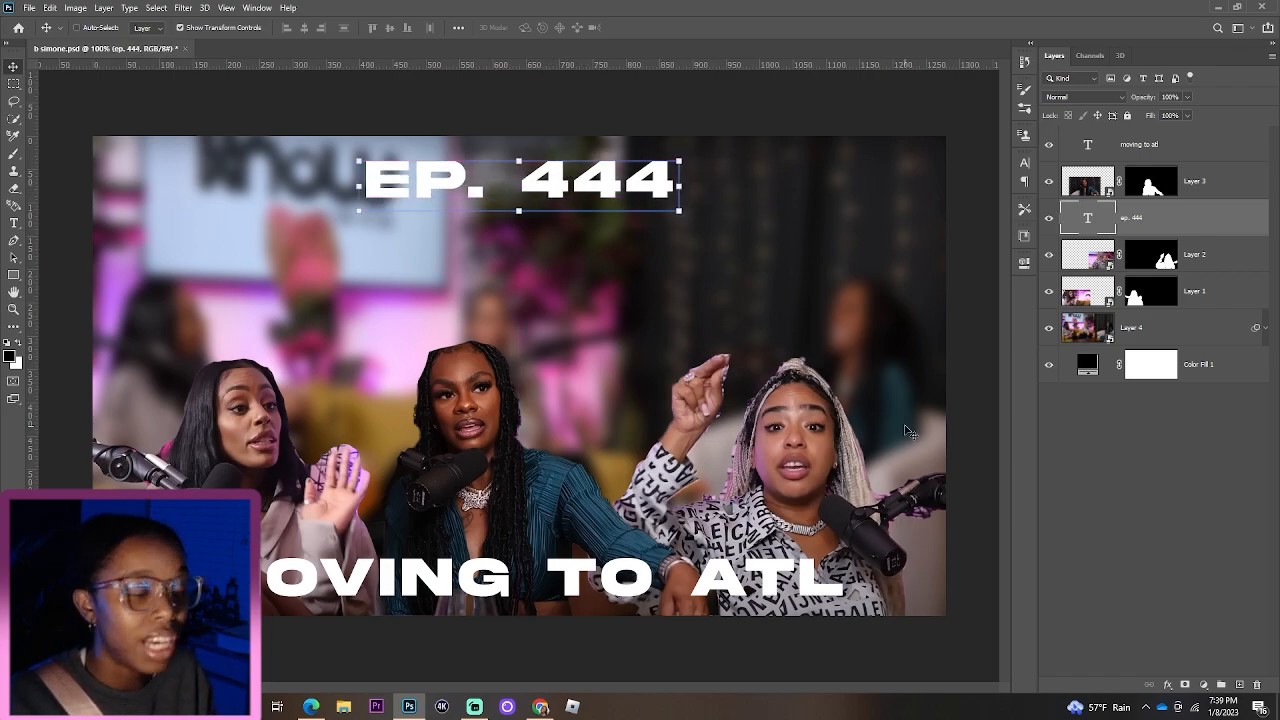
Step: View the design at thumbnail size, 25%, and compare it with the podcast thumbnails on the channel's YouTube videos page in Chrome
{"action": "left_click", "coordinate": [1166, 528]}
{"action": "key", "text": "ctrl+minus"}
{"action": "key", "text": "ctrl+minus"}
{"action": "key", "text": "ctrl+minus"}
{"action": "key", "text": "ctrl+minus"}
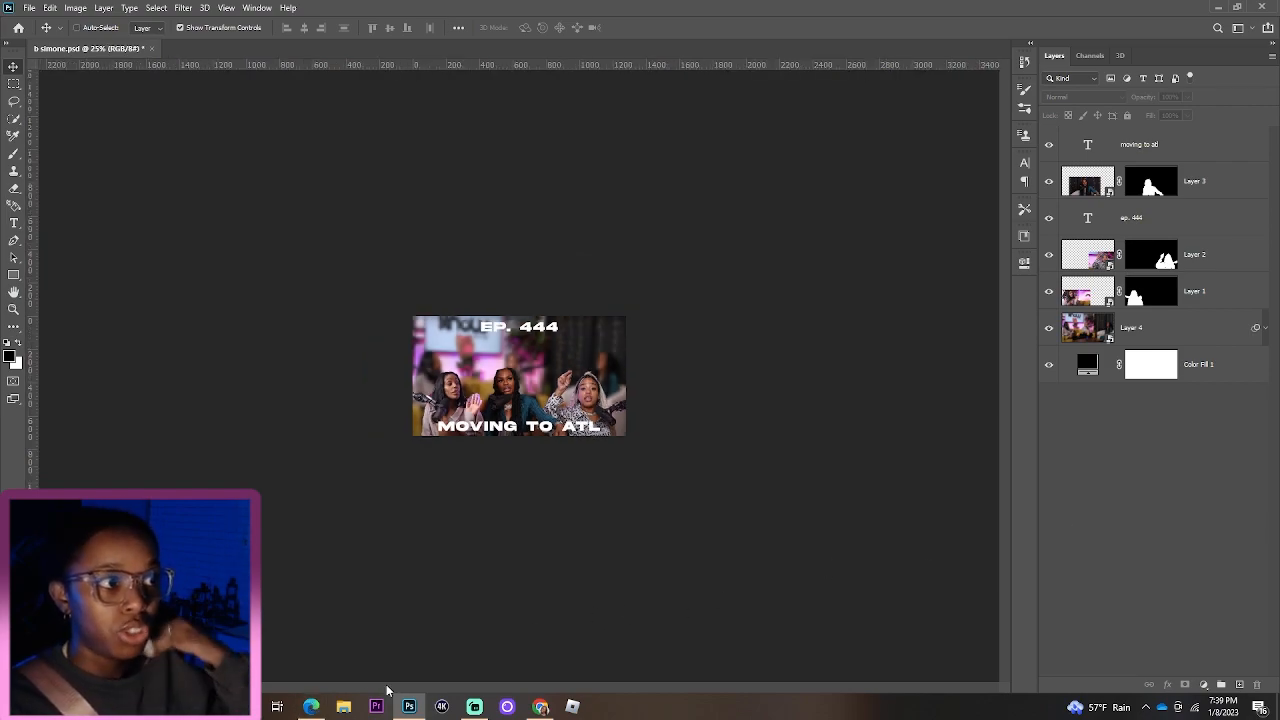
{"action": "left_click", "coordinate": [541, 705]}
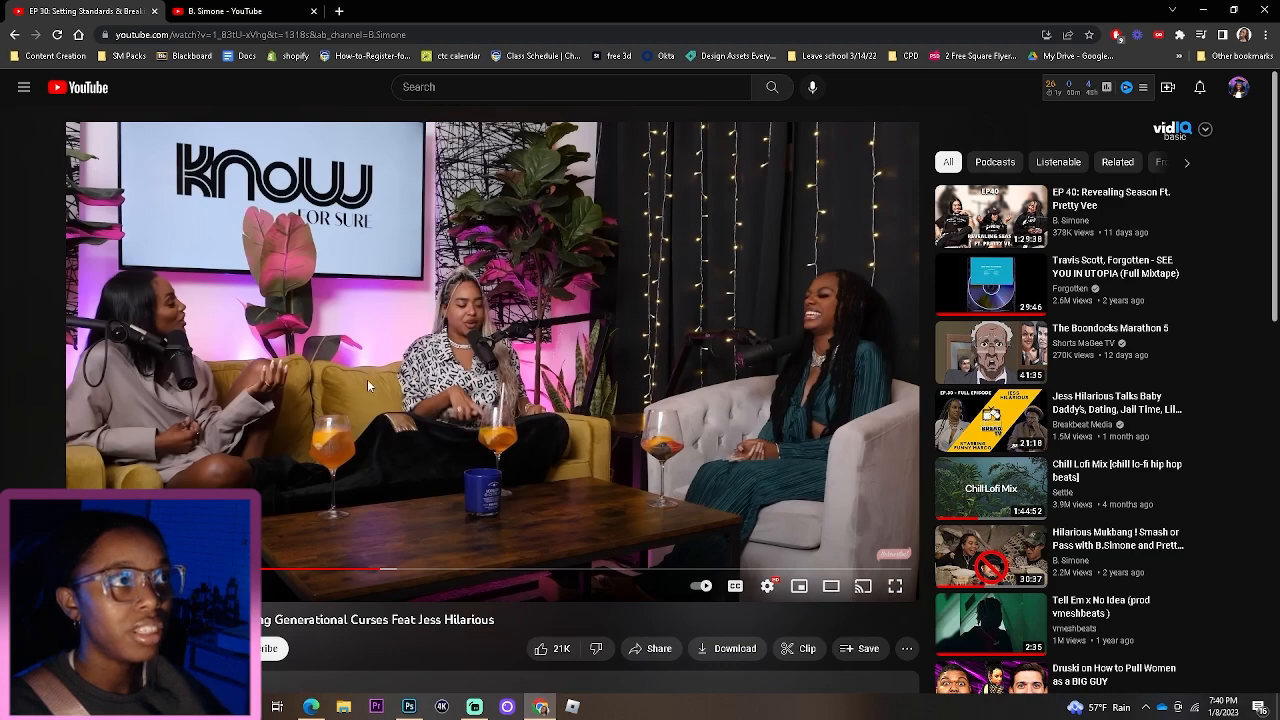
{"action": "left_click", "coordinate": [185, 14]}
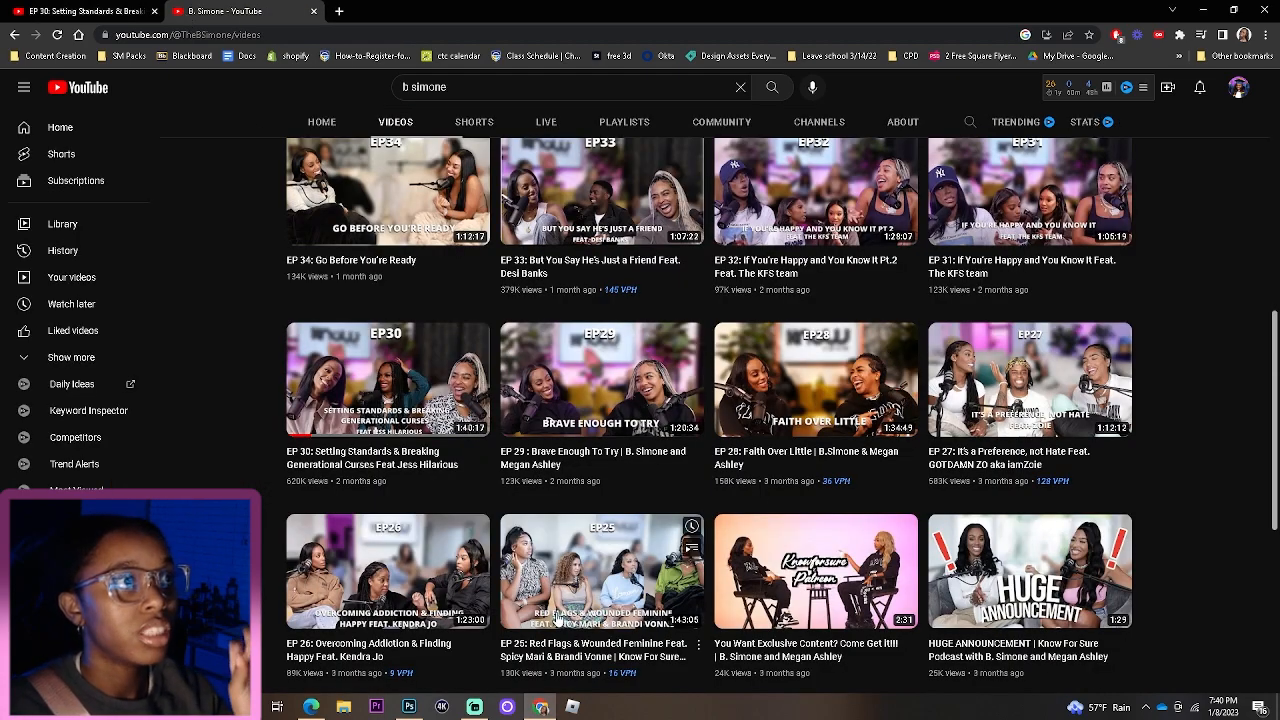
{"action": "mouse_move", "coordinate": [635, 470]}
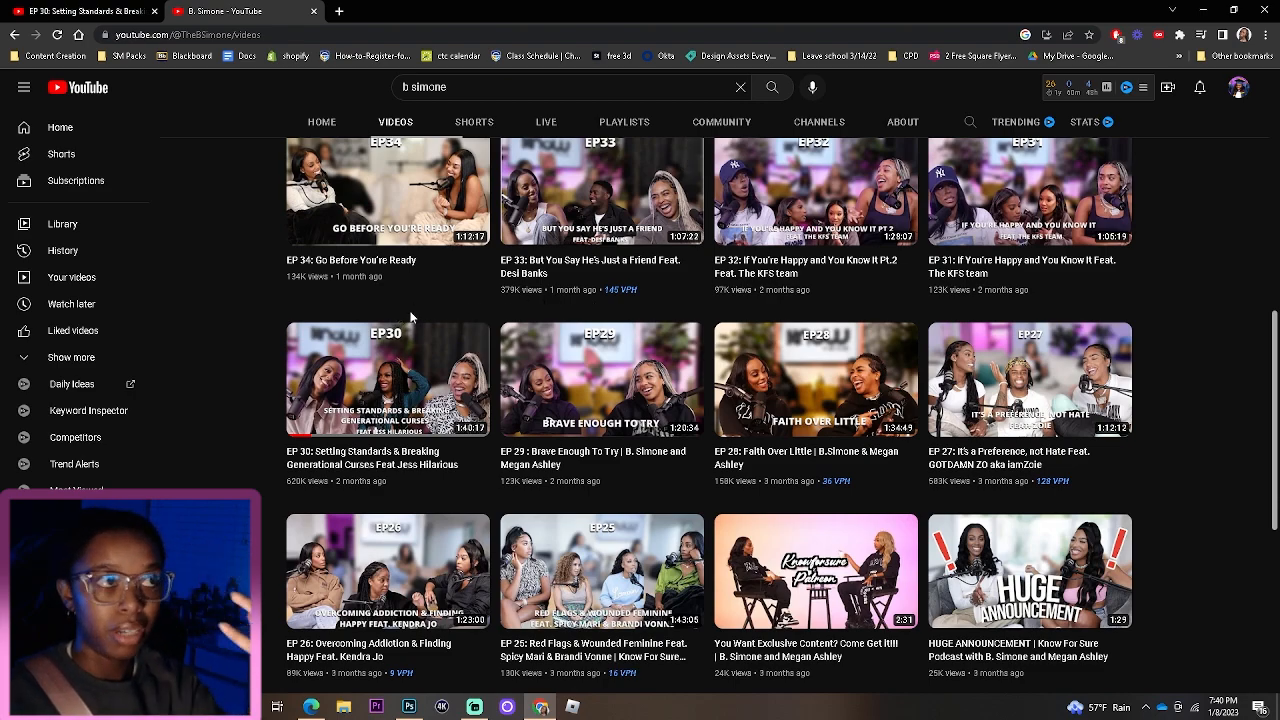
{"action": "mouse_move", "coordinate": [409, 287]}
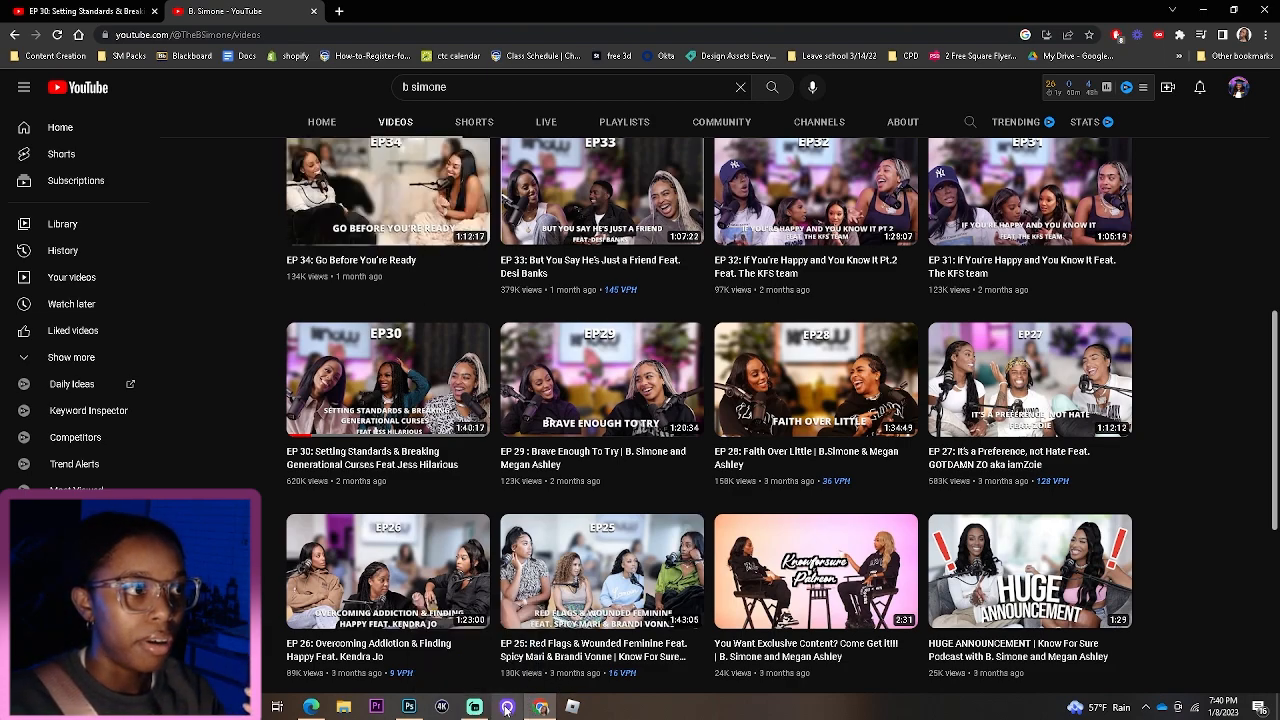
Step: Switch back to Photoshop and add a Drop Shadow effect to the "EP. 444" text layer
{"action": "left_click", "coordinate": [408, 707]}
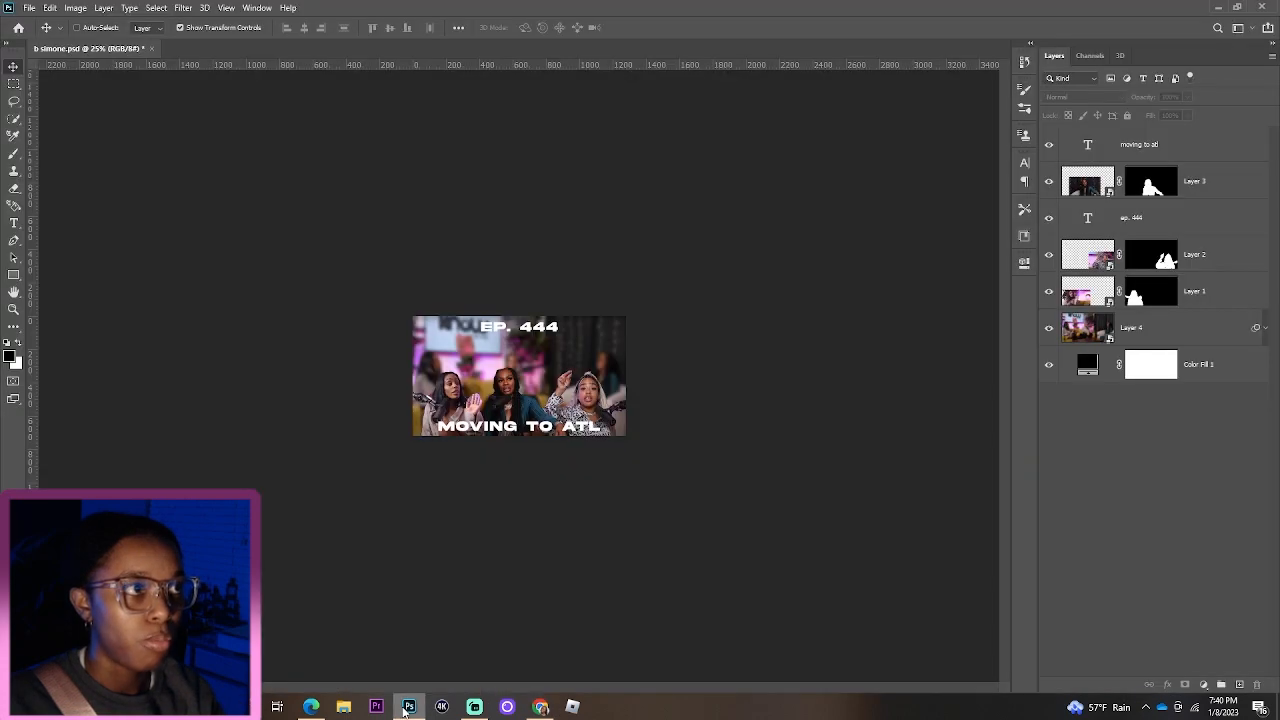
{"action": "key", "text": "ctrl+plus"}
{"action": "key", "text": "ctrl+plus"}
{"action": "key", "text": "ctrl+plus"}
{"action": "key", "text": "ctrl+plus"}
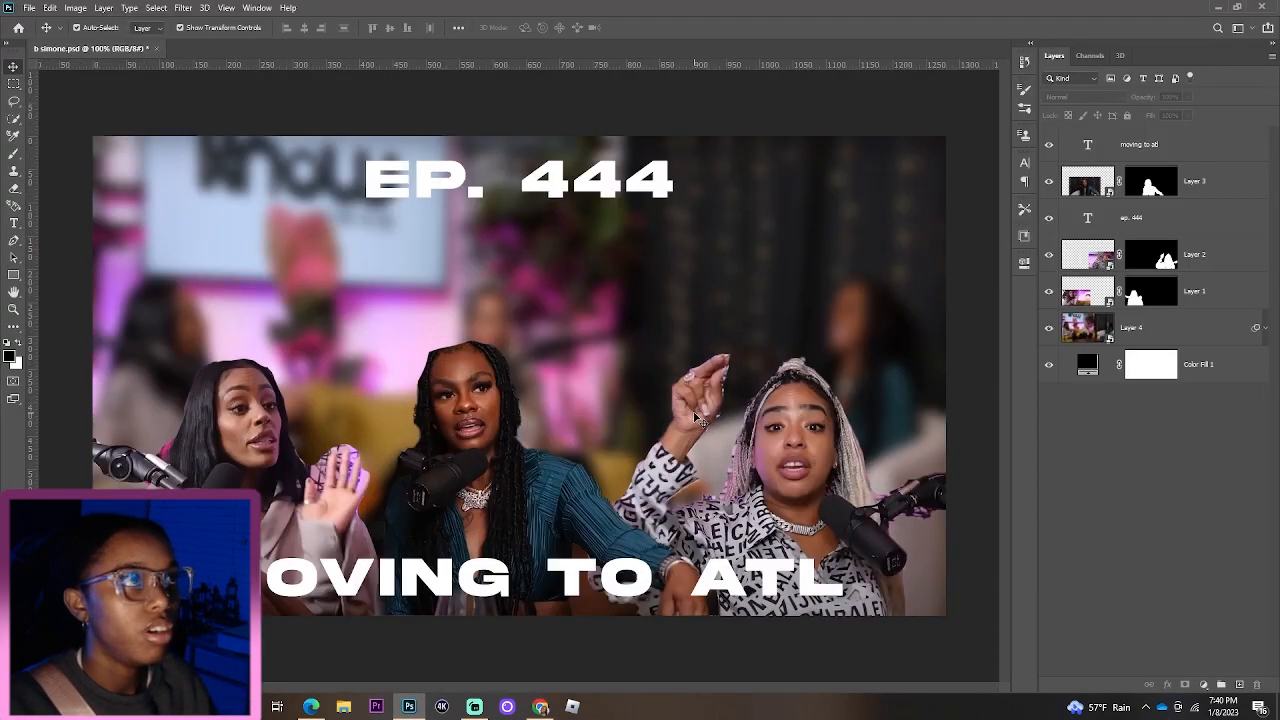
{"action": "left_click", "coordinate": [1176, 224]}
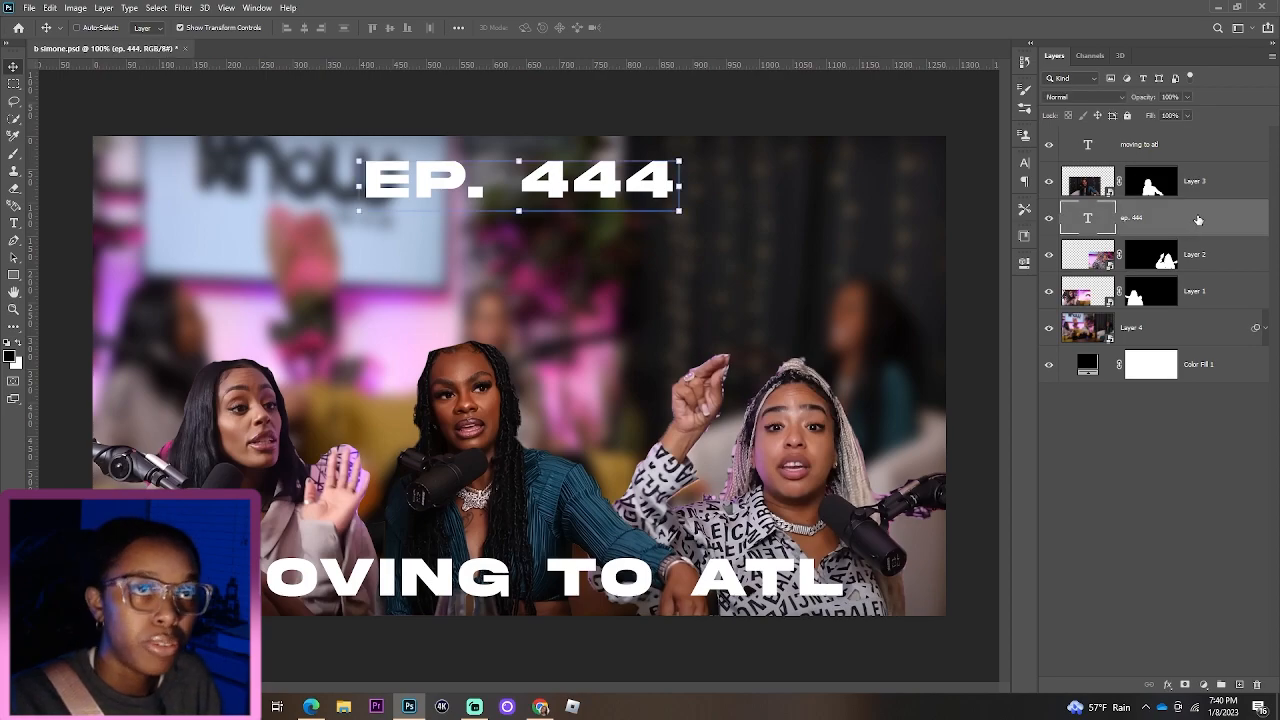
{"action": "double_click", "coordinate": [1205, 216]}
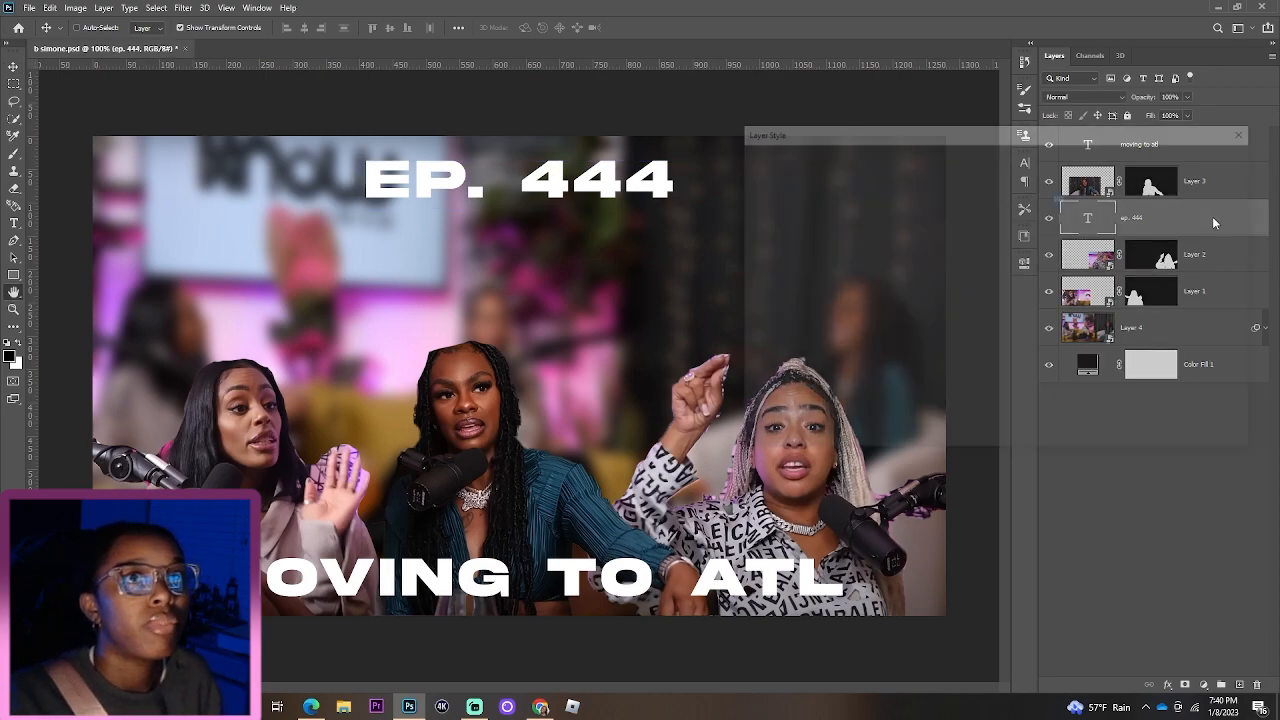
{"action": "left_click_drag", "start_coordinate": [1051, 137], "coordinate": [855, 265]}
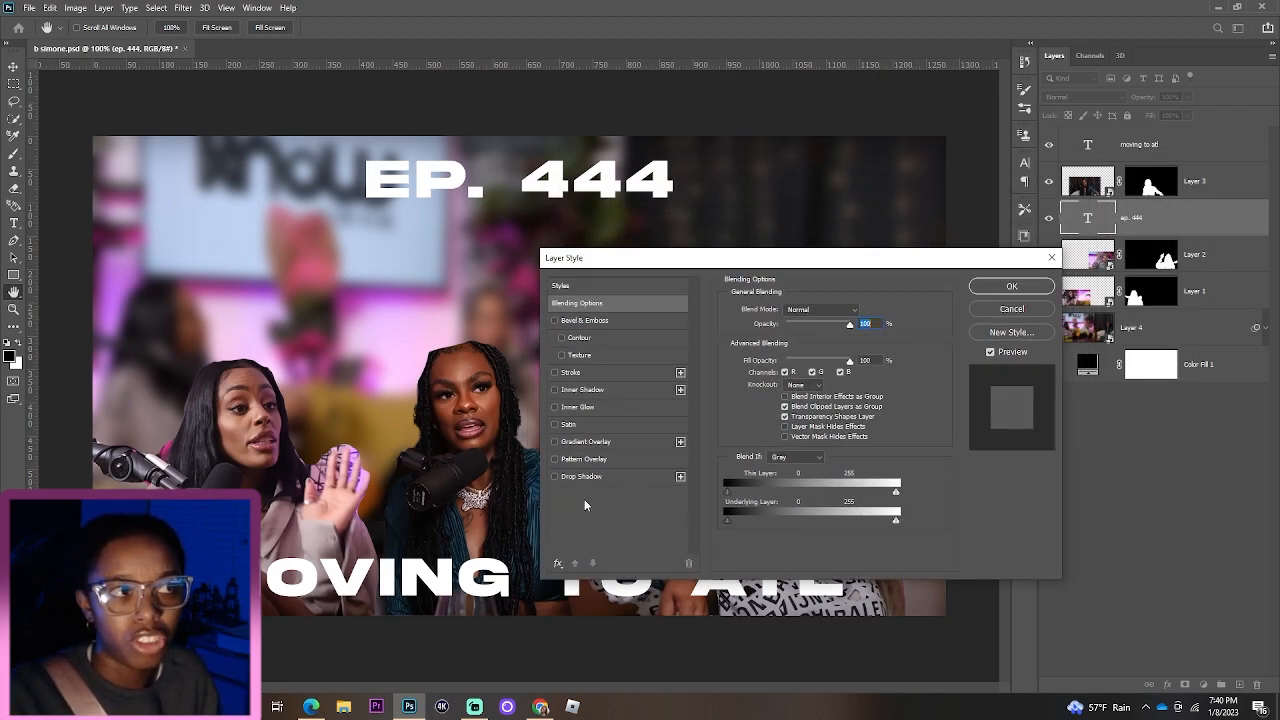
{"action": "left_click", "coordinate": [558, 565]}
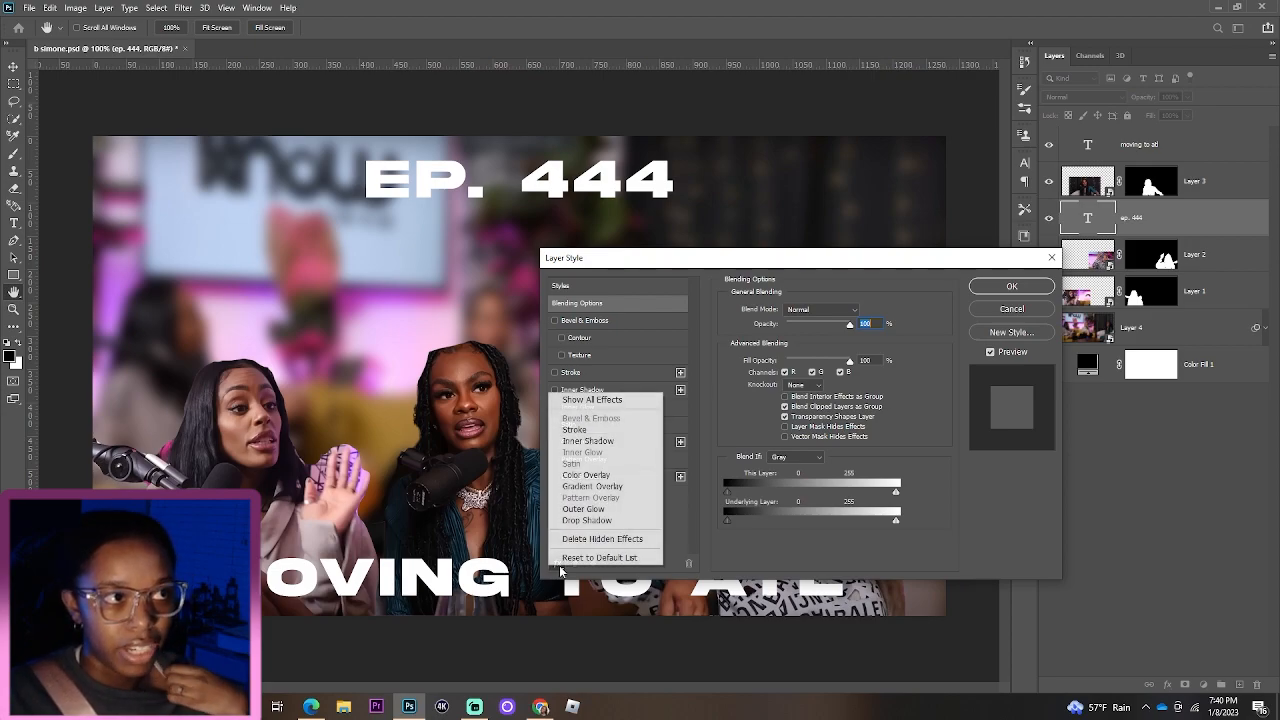
{"action": "left_click", "coordinate": [660, 538]}
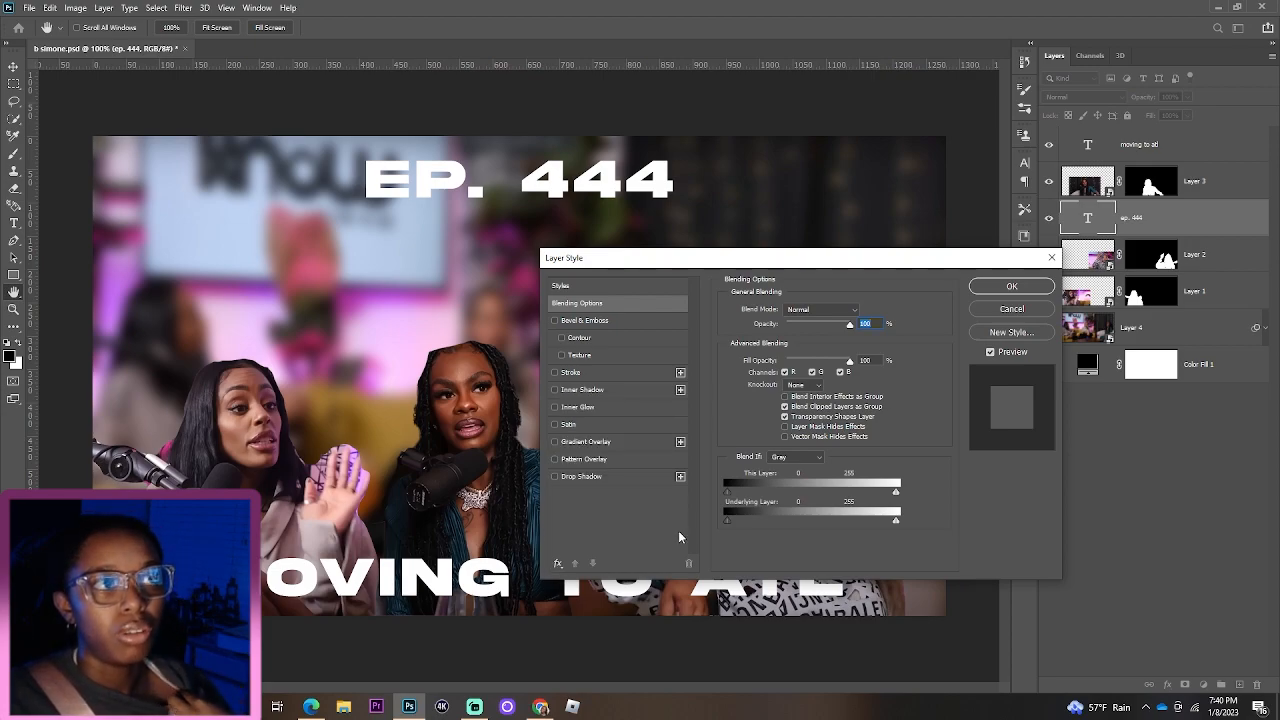
{"action": "left_click", "coordinate": [621, 477]}
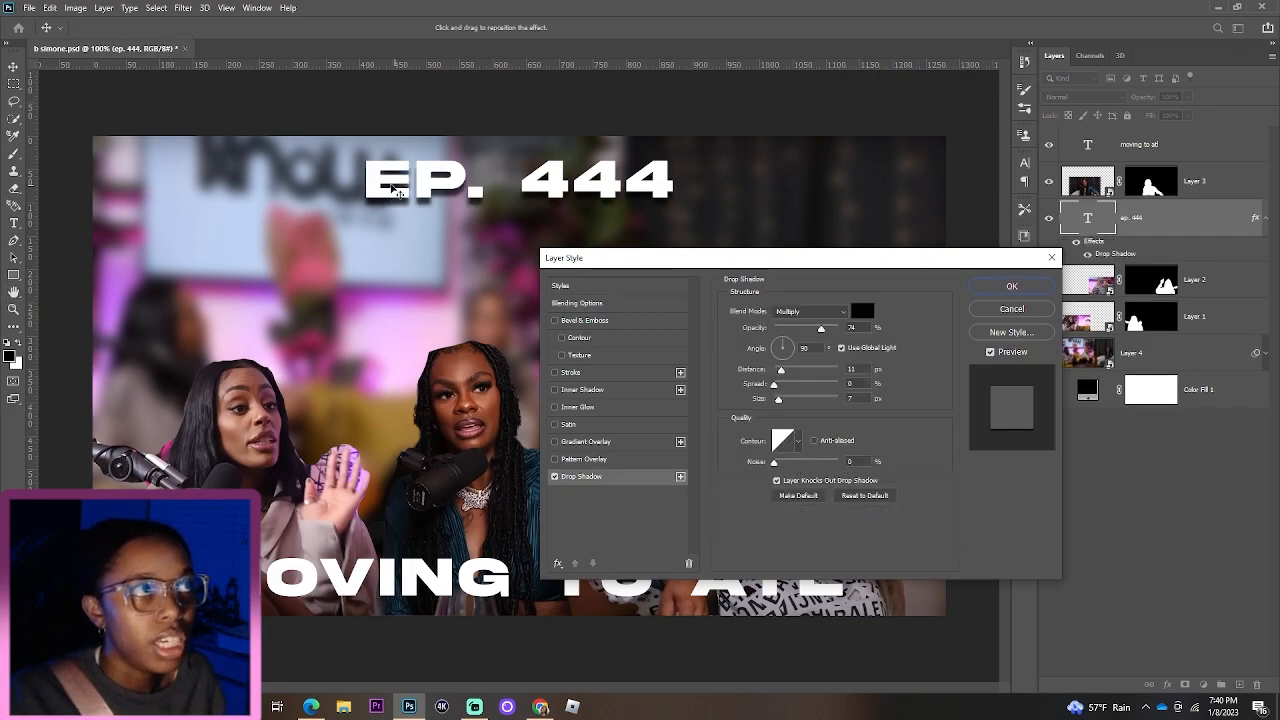
Step: Reset the drop shadow to its defaults and try a greater distance with 28% spread and 24 px size
{"action": "left_click", "coordinate": [877, 496]}
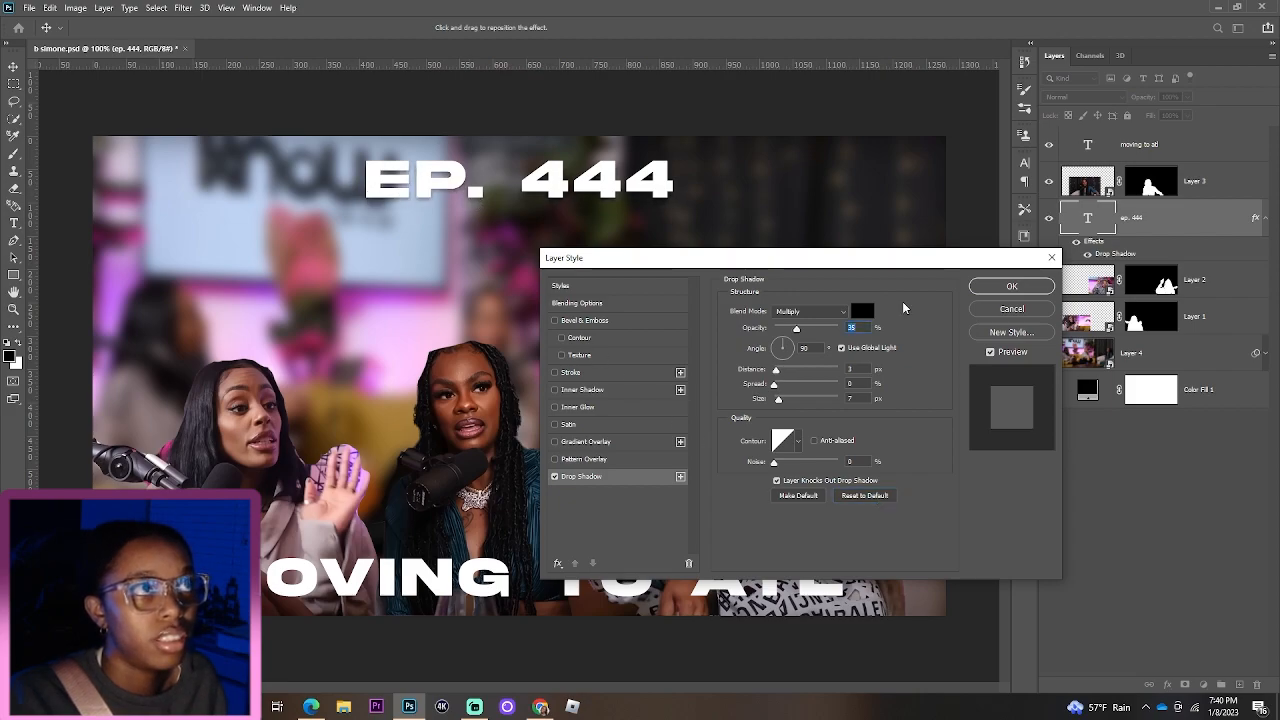
{"action": "left_click_drag", "start_coordinate": [872, 267], "coordinate": [949, 268]}
{"action": "mouse_move", "coordinate": [845, 366]}
{"action": "left_mouse_down"}
{"action": "mouse_move", "coordinate": [869, 398]}
{"action": "mouse_move", "coordinate": [853, 396]}
{"action": "mouse_move", "coordinate": [856, 370]}
{"action": "left_mouse_up"}
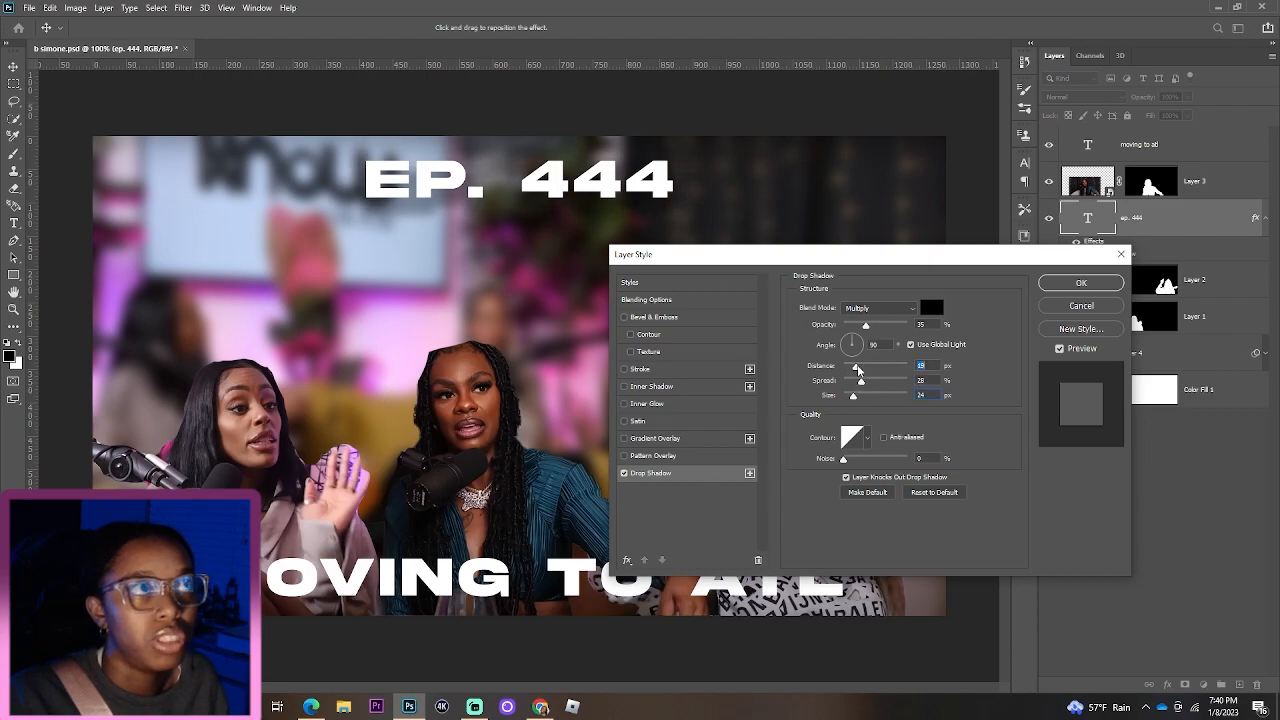
Step: Reset the drop shadow to its defaults, set its opacity to 86%, reposition it to 110° and 8 px distance, and apply it
{"action": "left_click", "coordinate": [918, 492]}
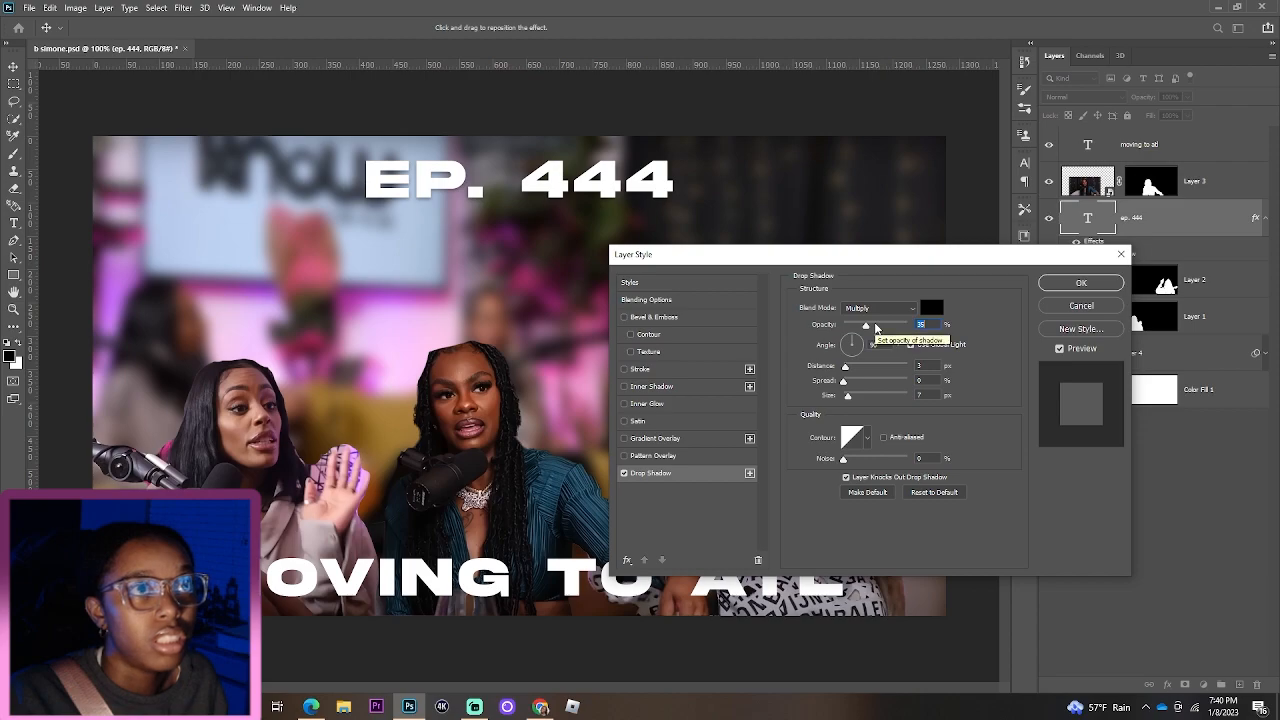
{"action": "left_click_drag", "start_coordinate": [868, 326], "coordinate": [899, 327]}
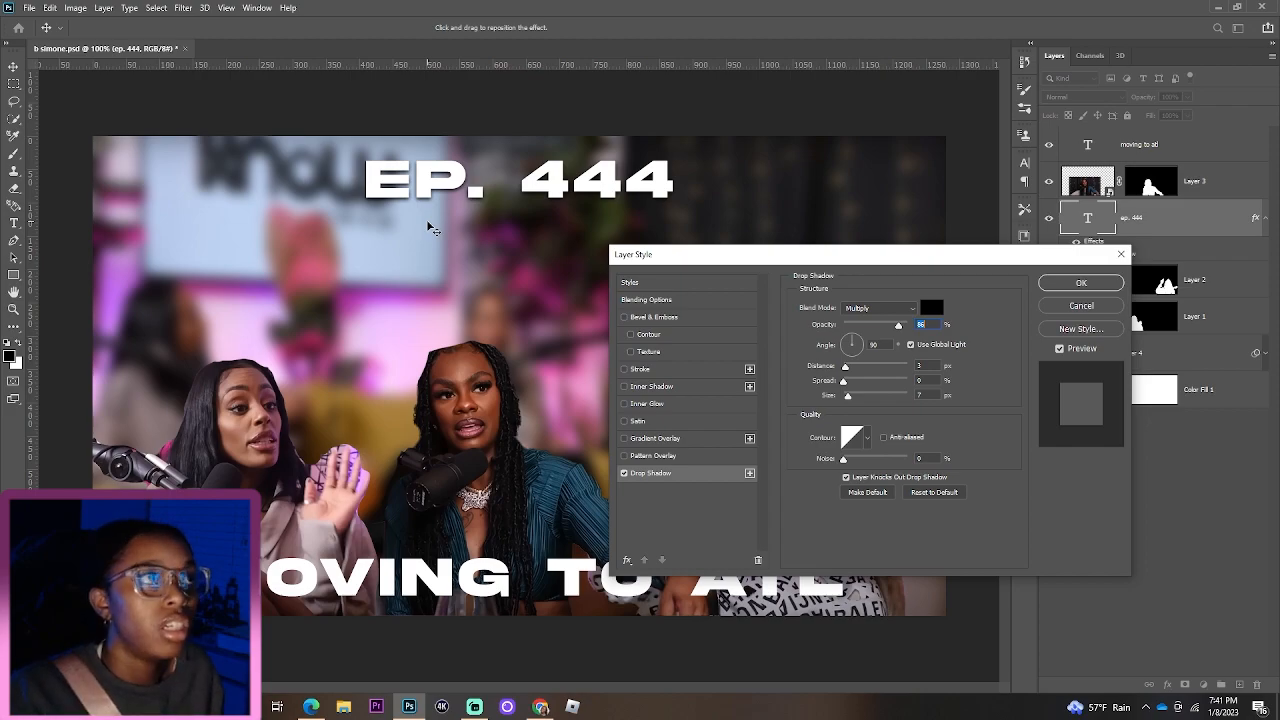
{"action": "left_click_drag", "start_coordinate": [429, 228], "coordinate": [433, 232]}
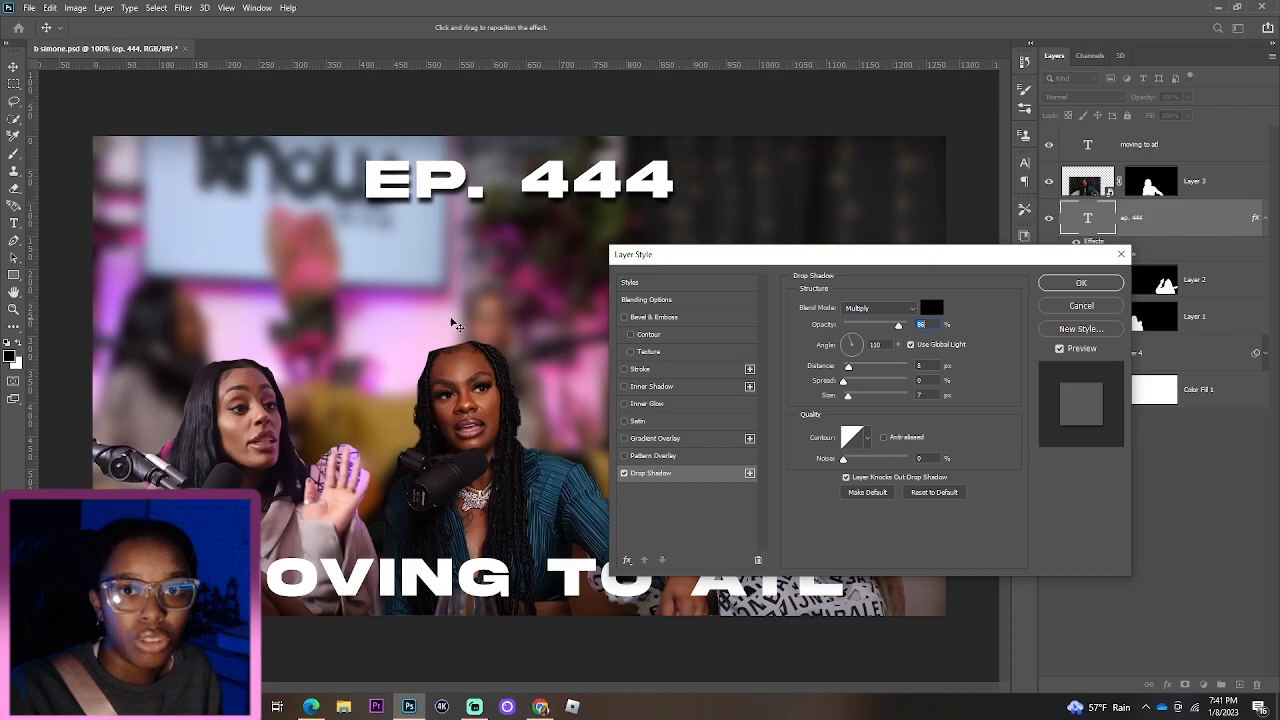
{"action": "left_click", "coordinate": [1094, 287]}
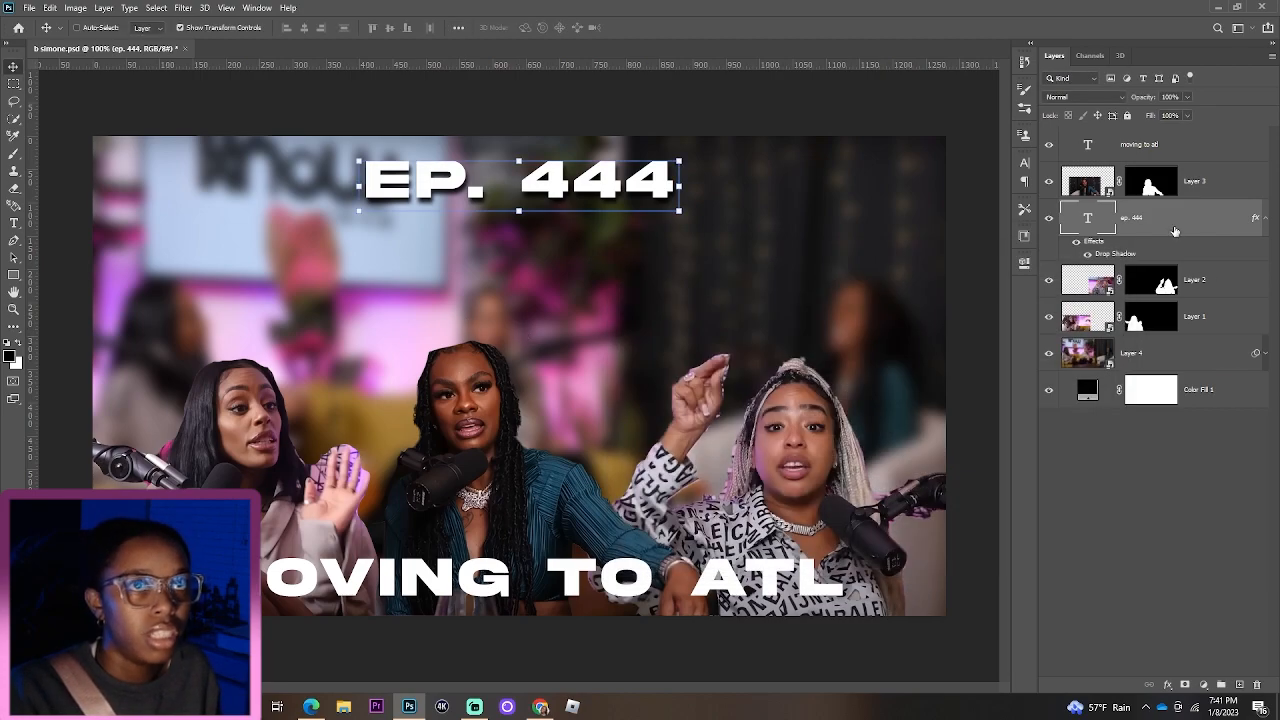
Step: Review the "EP. 444" drop shadow settings and copy its layer effects onto the "moving to atl" text layer
{"action": "double_click", "coordinate": [1175, 231]}
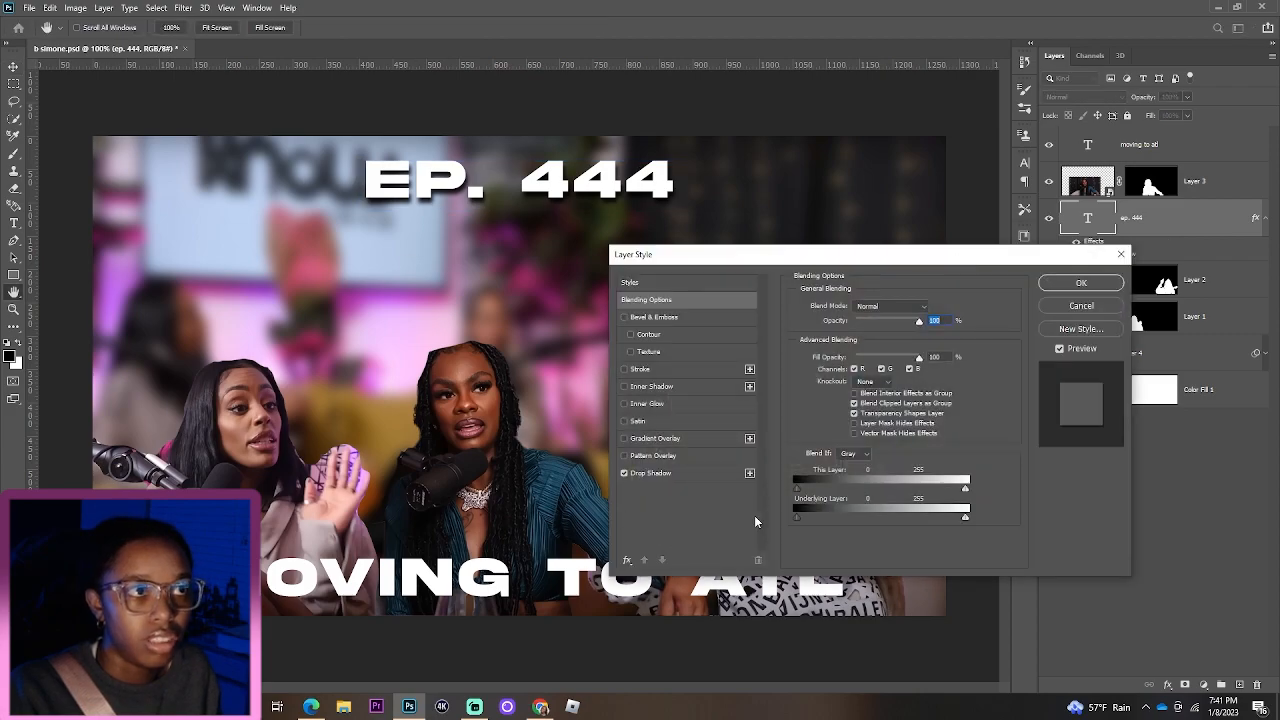
{"action": "left_click", "coordinate": [712, 471]}
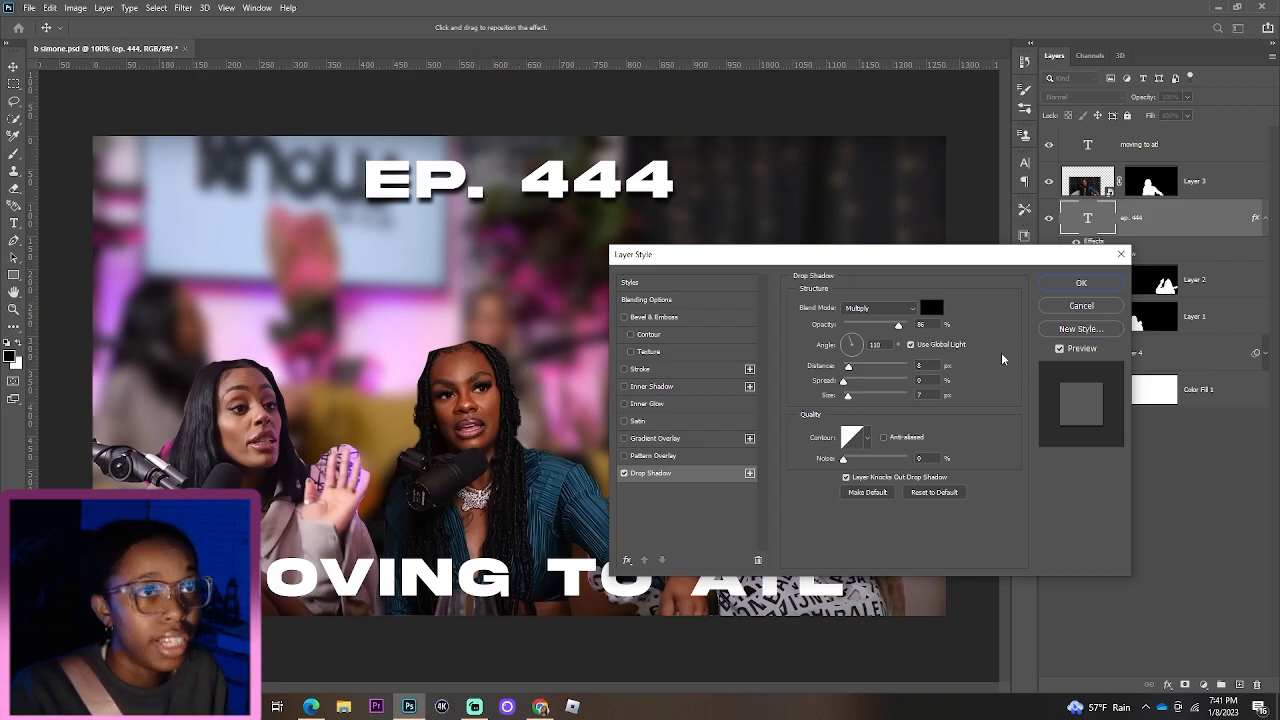
{"action": "left_click", "coordinate": [1097, 288]}
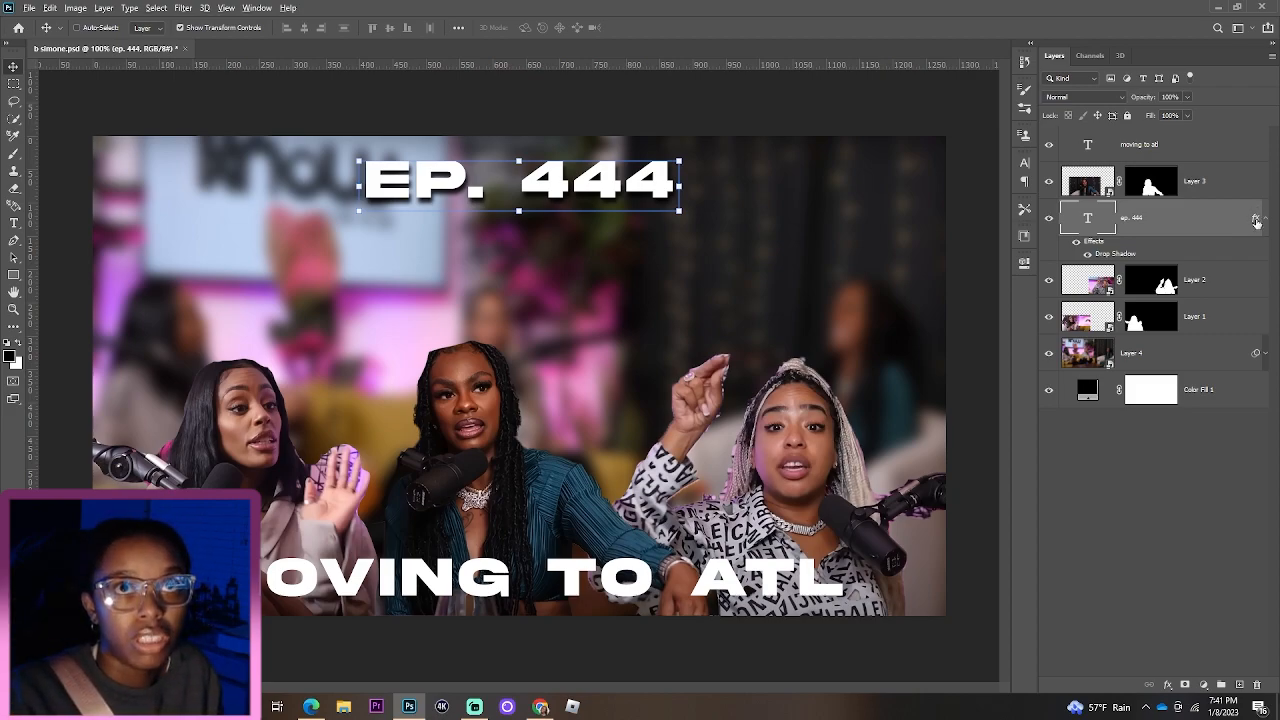
{"action": "left_click_drag", "start_coordinate": [1257, 220], "coordinate": [1256, 146]}
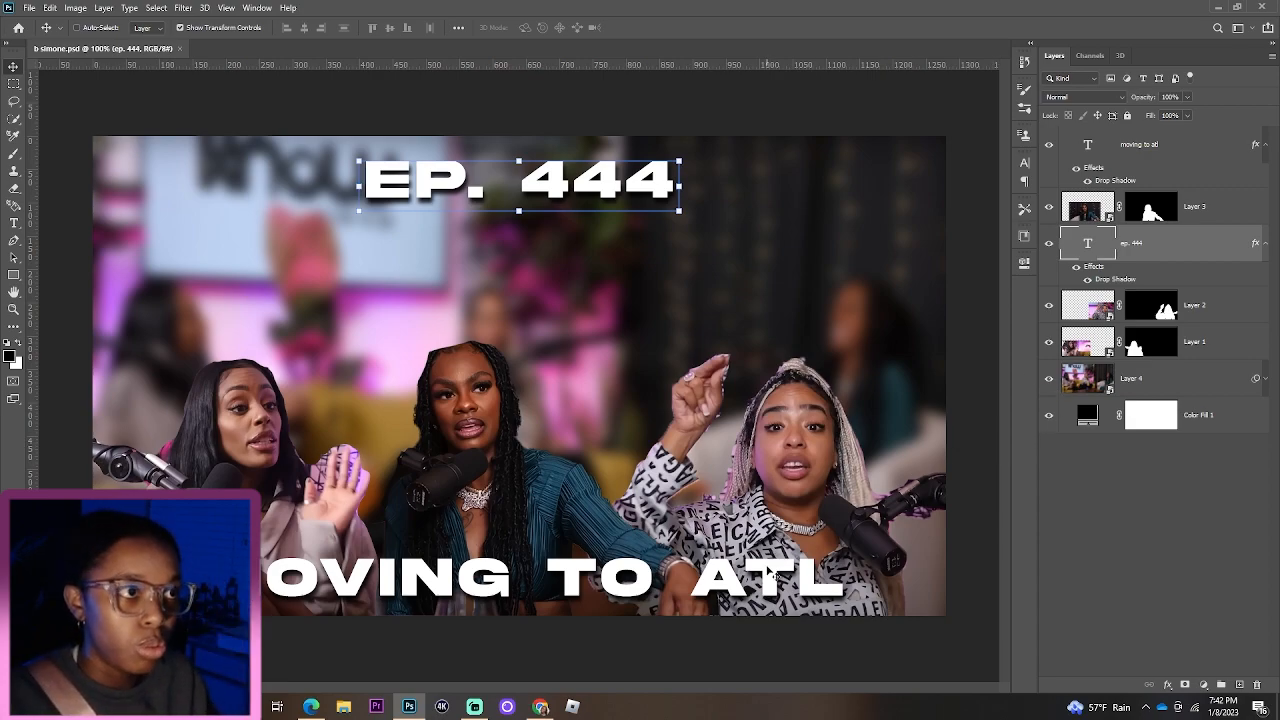
Step: Add a black outside stroke of 10 px to the "EP. 444" text layer
{"action": "double_click", "coordinate": [1194, 246]}
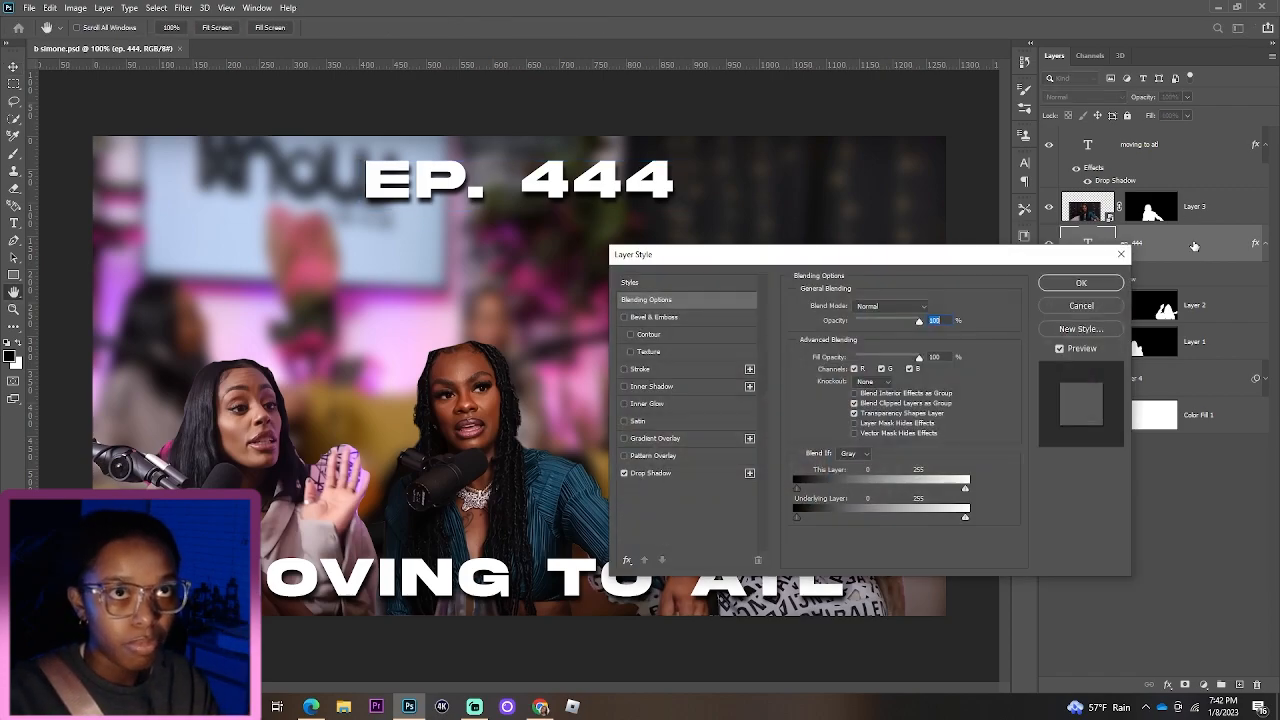
{"action": "left_click", "coordinate": [628, 369]}
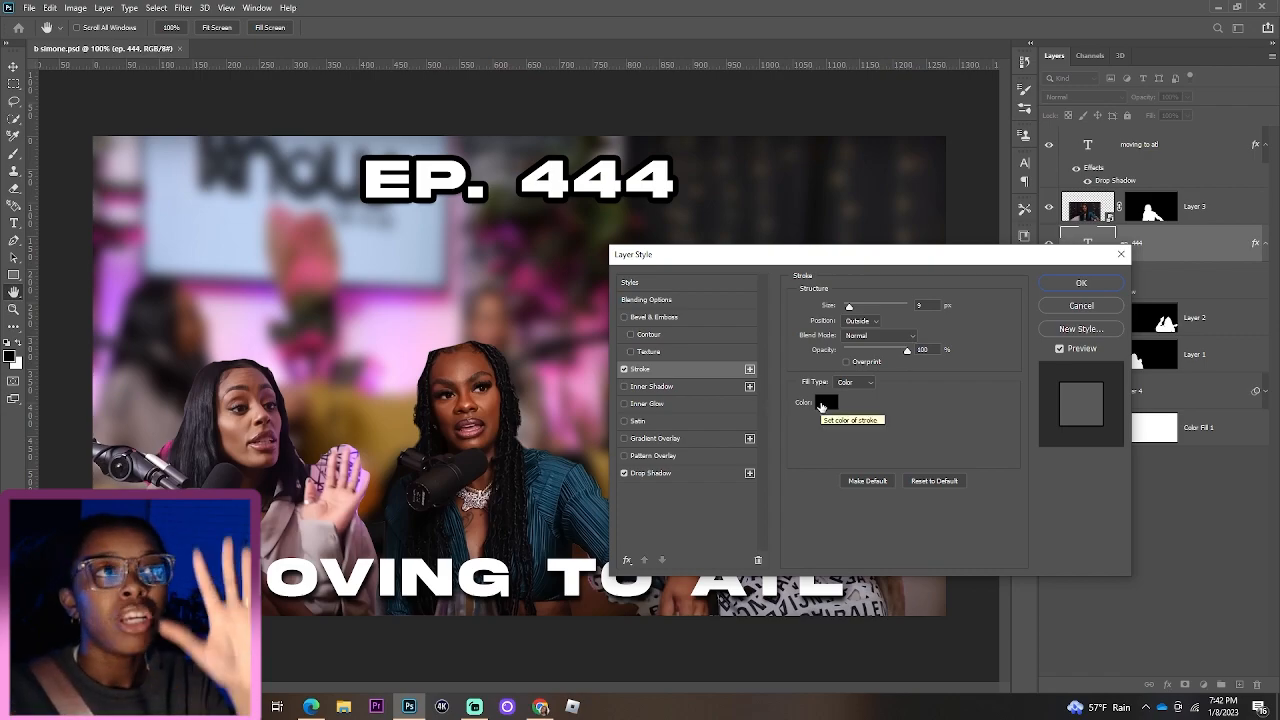
{"action": "left_click", "coordinate": [821, 404]}
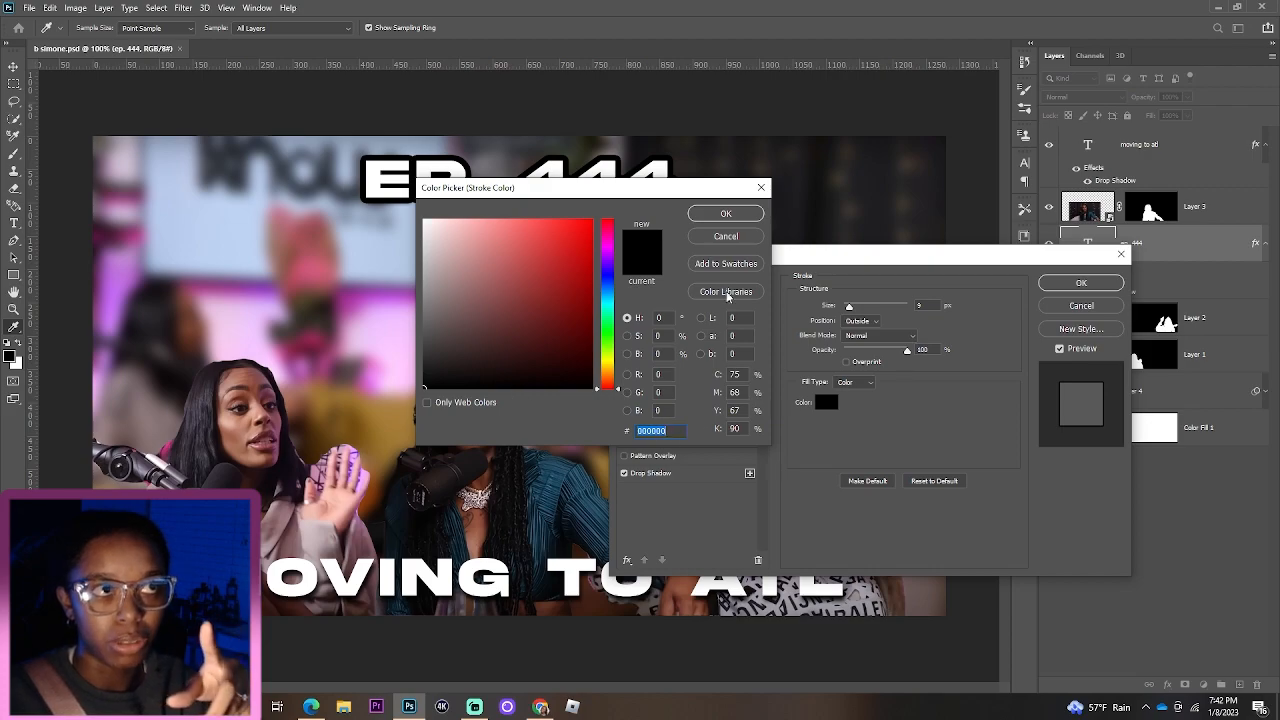
{"action": "left_click", "coordinate": [726, 213]}
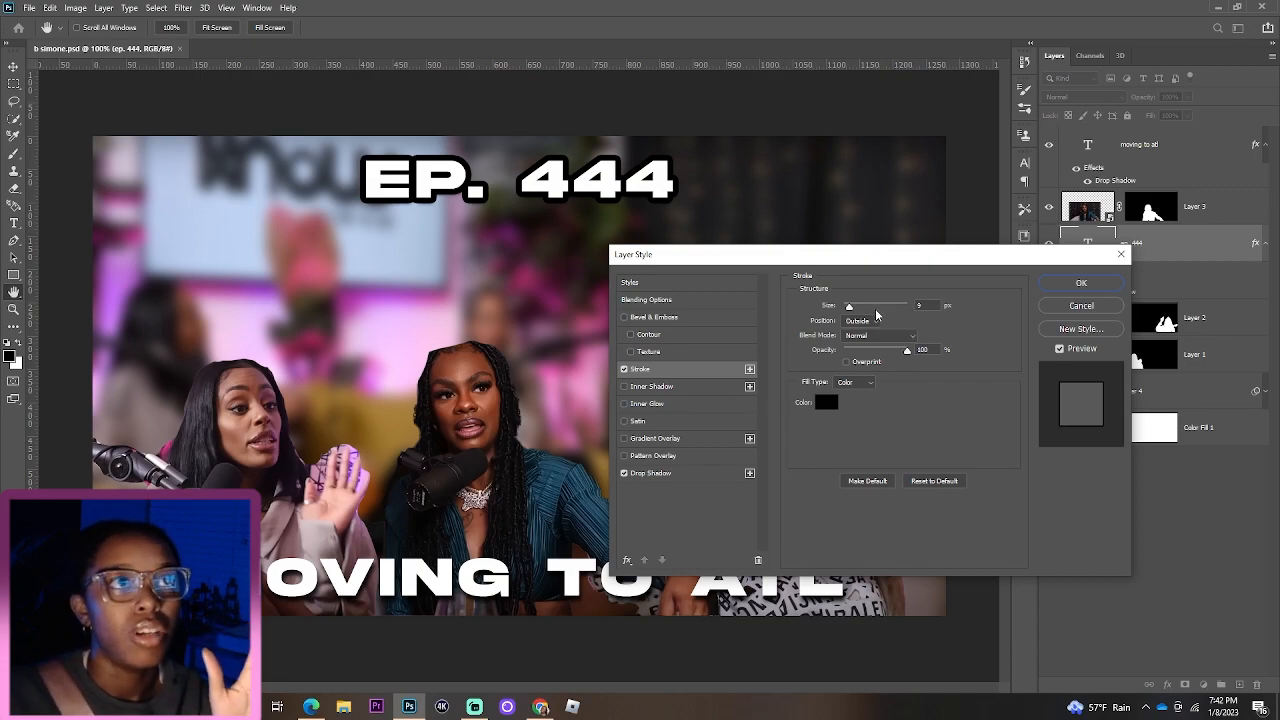
{"action": "mouse_move", "coordinate": [852, 309]}
{"action": "left_mouse_down"}
{"action": "mouse_move", "coordinate": [866, 307]}
{"action": "mouse_move", "coordinate": [850, 309]}
{"action": "left_mouse_up"}
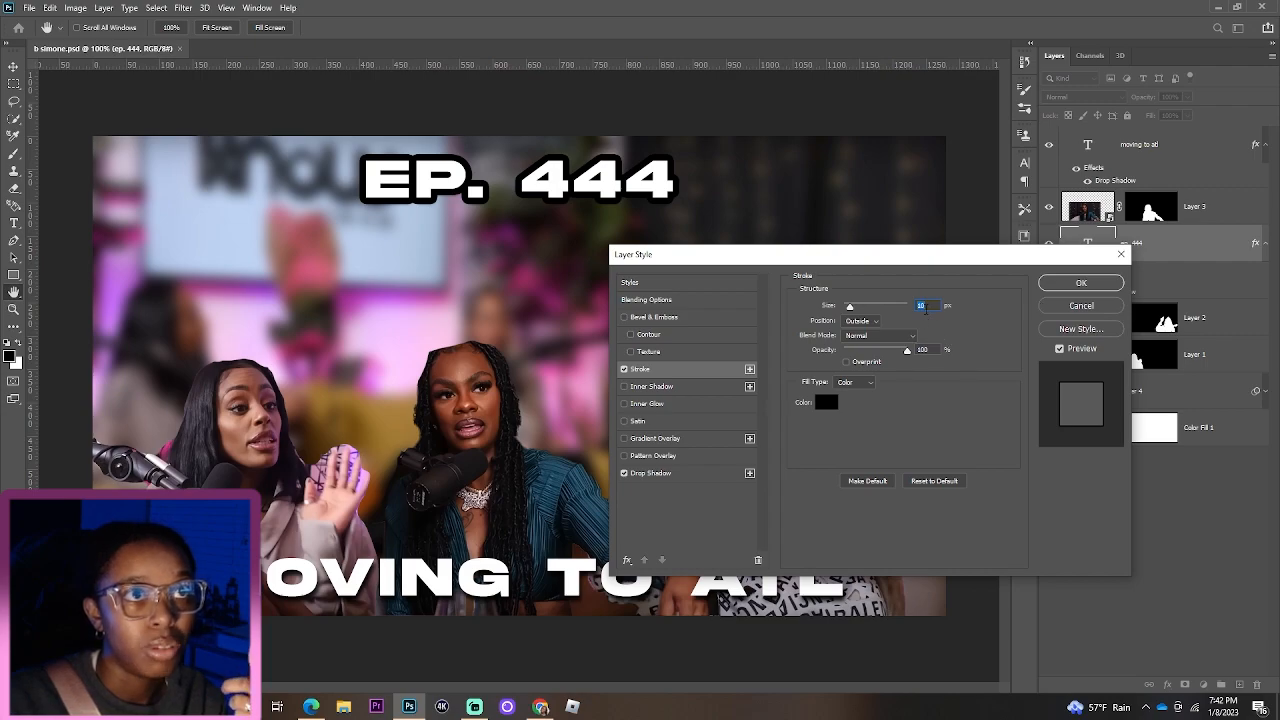
{"action": "left_click", "coordinate": [1063, 286]}
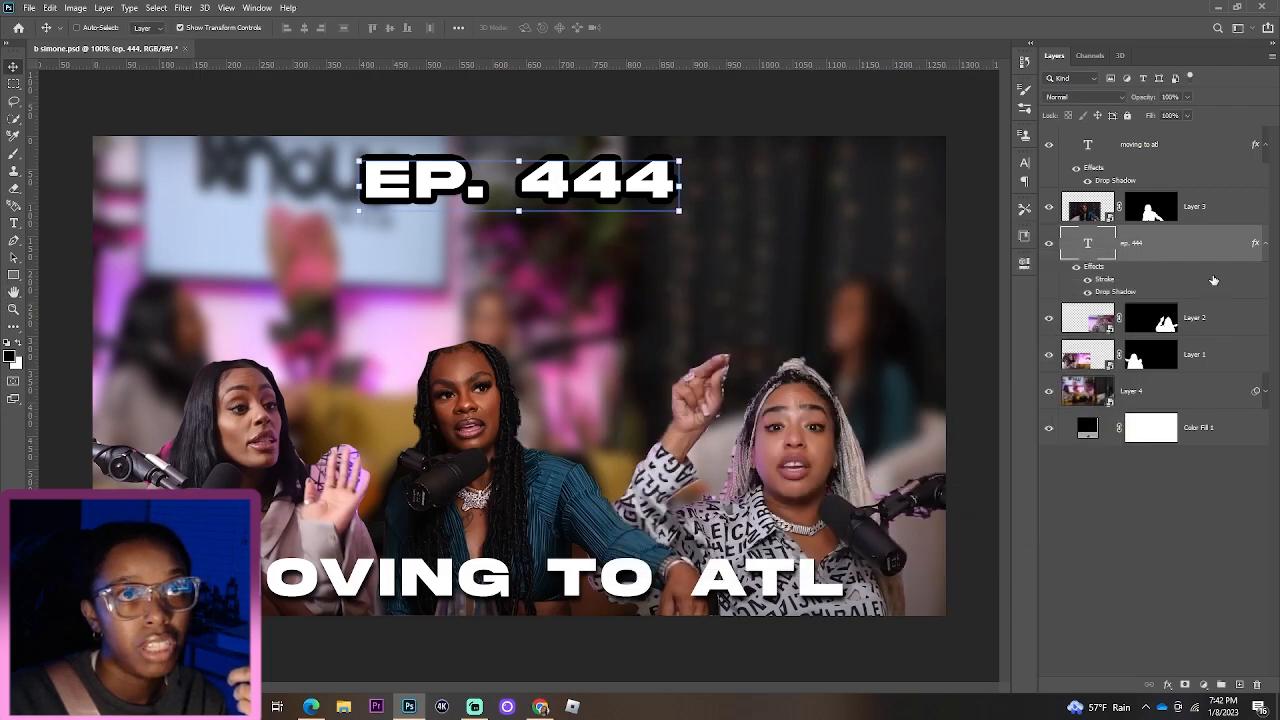
Step: Add a black outside stroke of 10 px to the "moving to atl" text layer
{"action": "double_click", "coordinate": [1214, 149]}
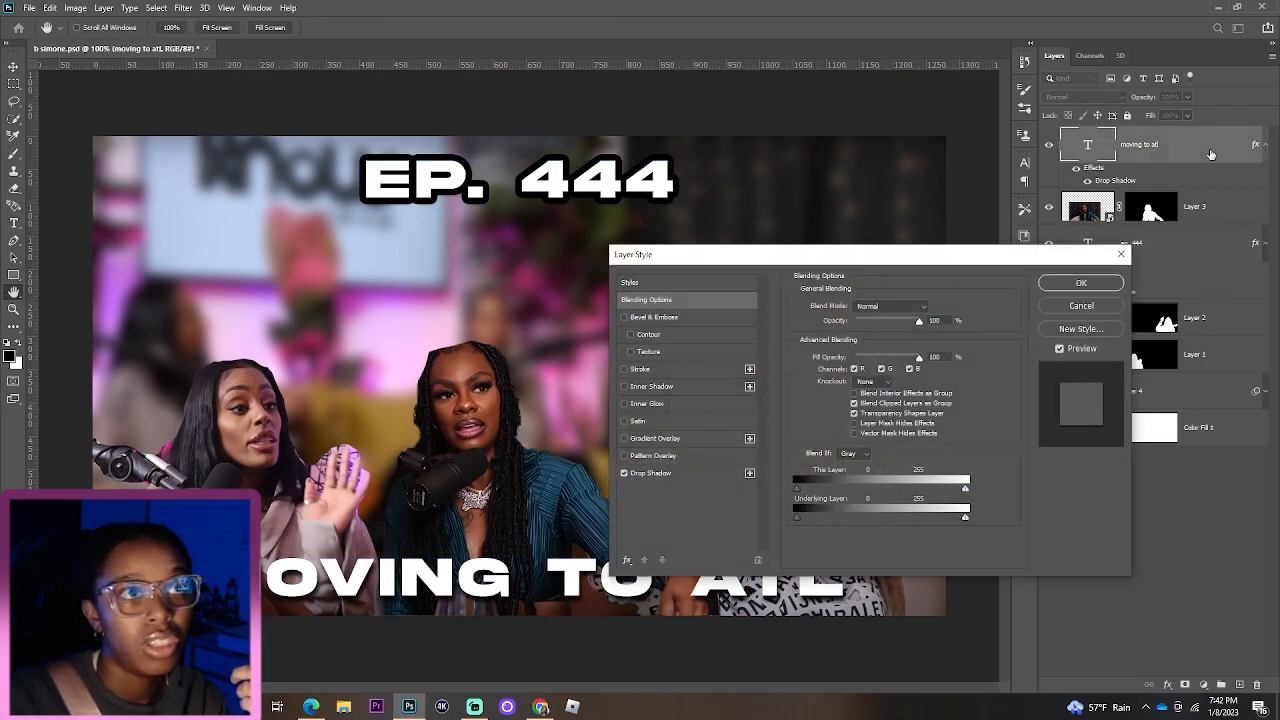
{"action": "left_click", "coordinate": [686, 366]}
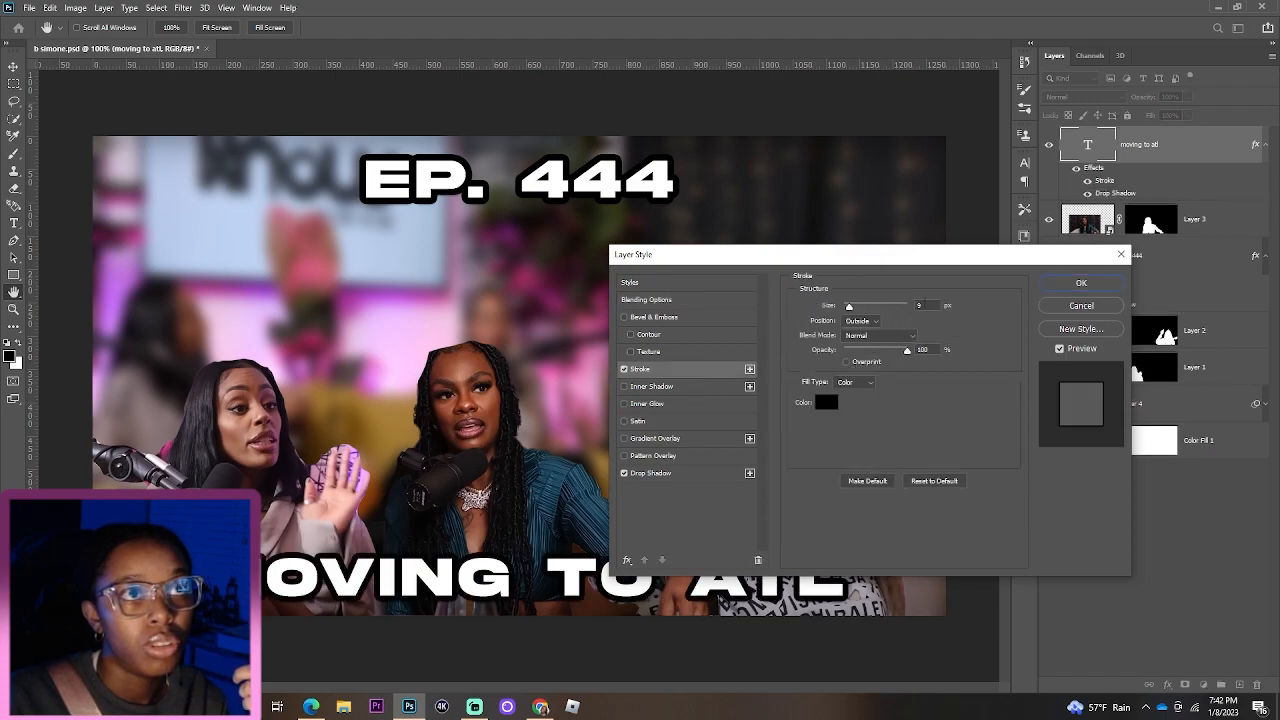
{"action": "double_click", "coordinate": [918, 306]}
{"action": "type", "text": "10"}
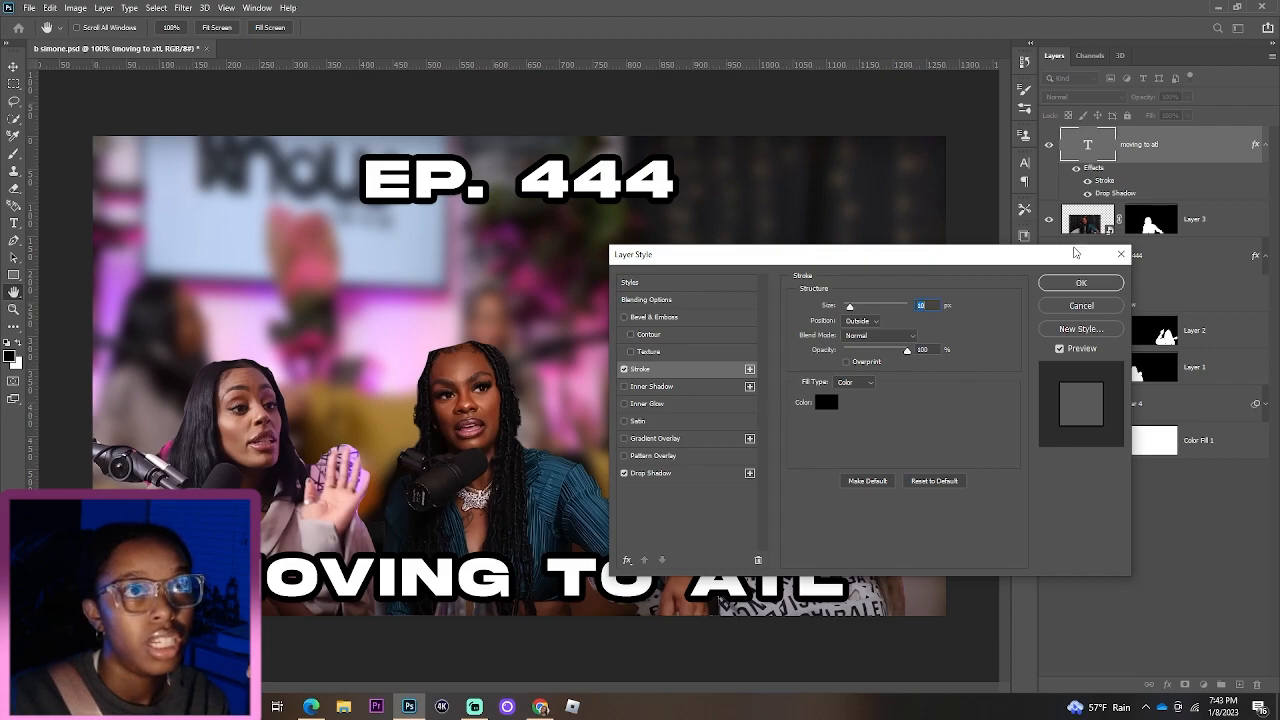
{"action": "left_click", "coordinate": [1093, 286]}
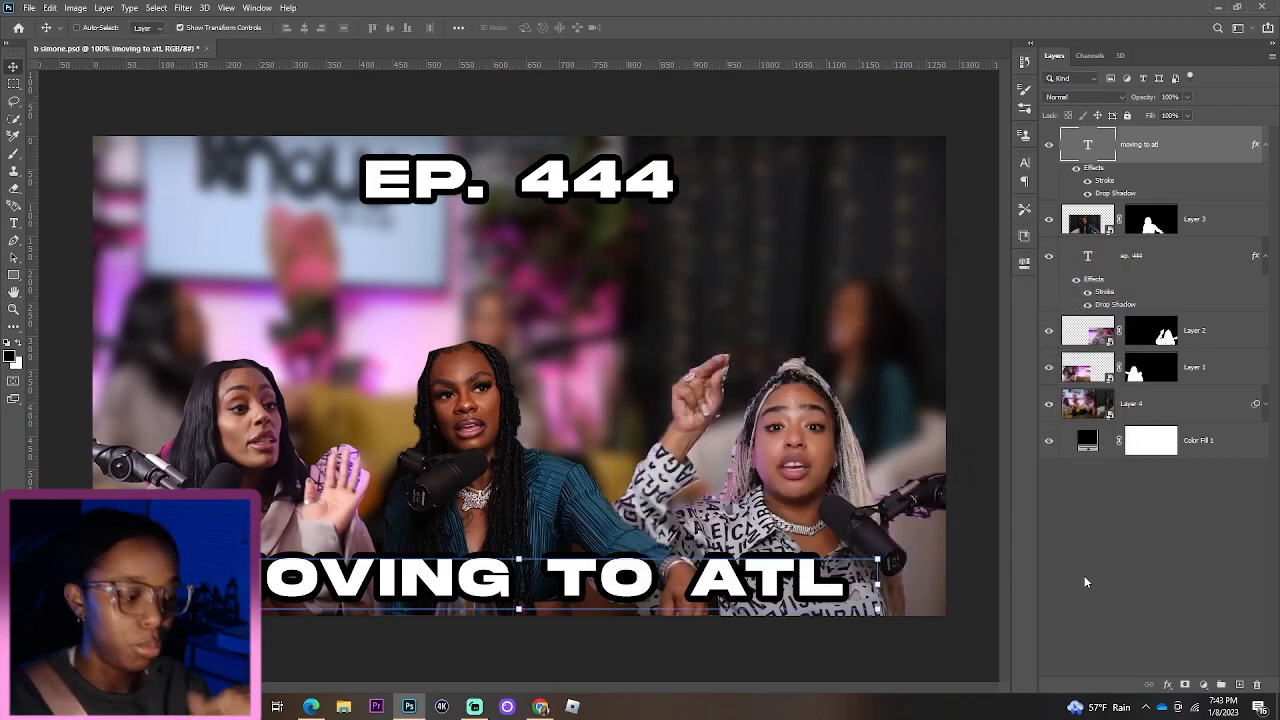
Step: Move the "EP. 444" title slightly lower, away from the thumbnail's upper edge
{"action": "key", "text": "ctrl+minus"}
{"action": "key", "text": "ctrl+minus"}
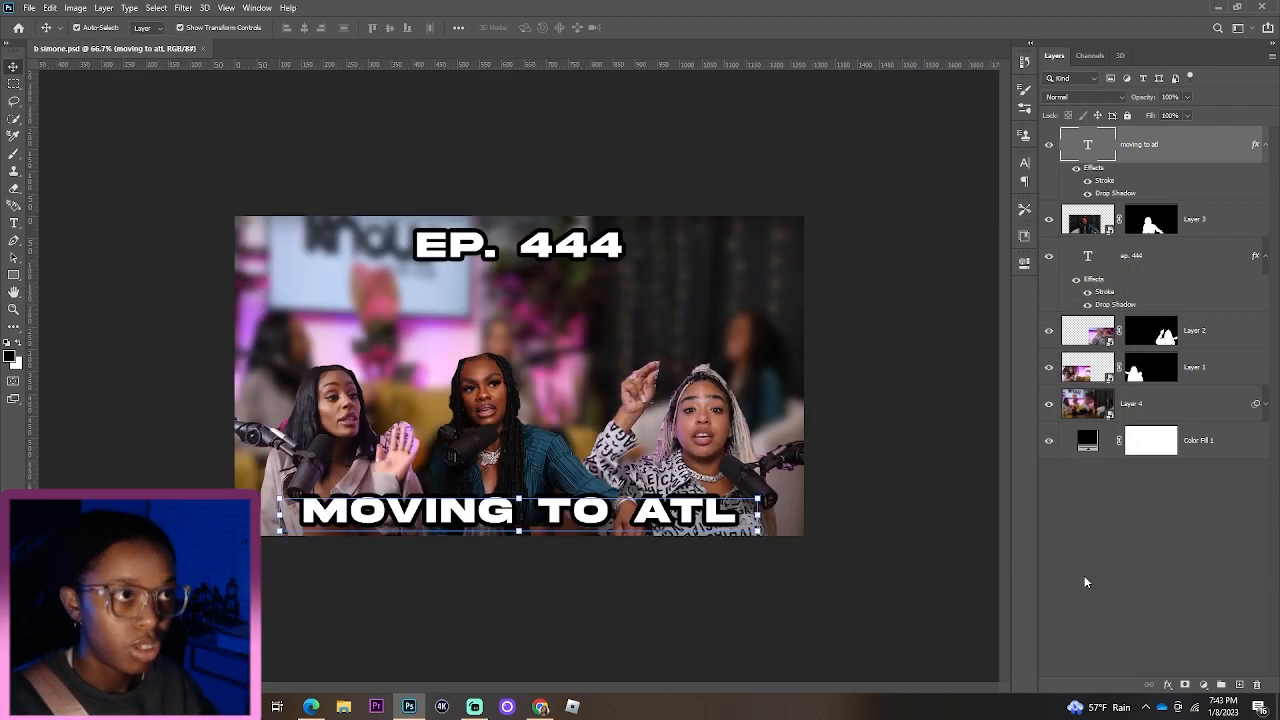
{"action": "left_click", "coordinate": [1085, 582]}
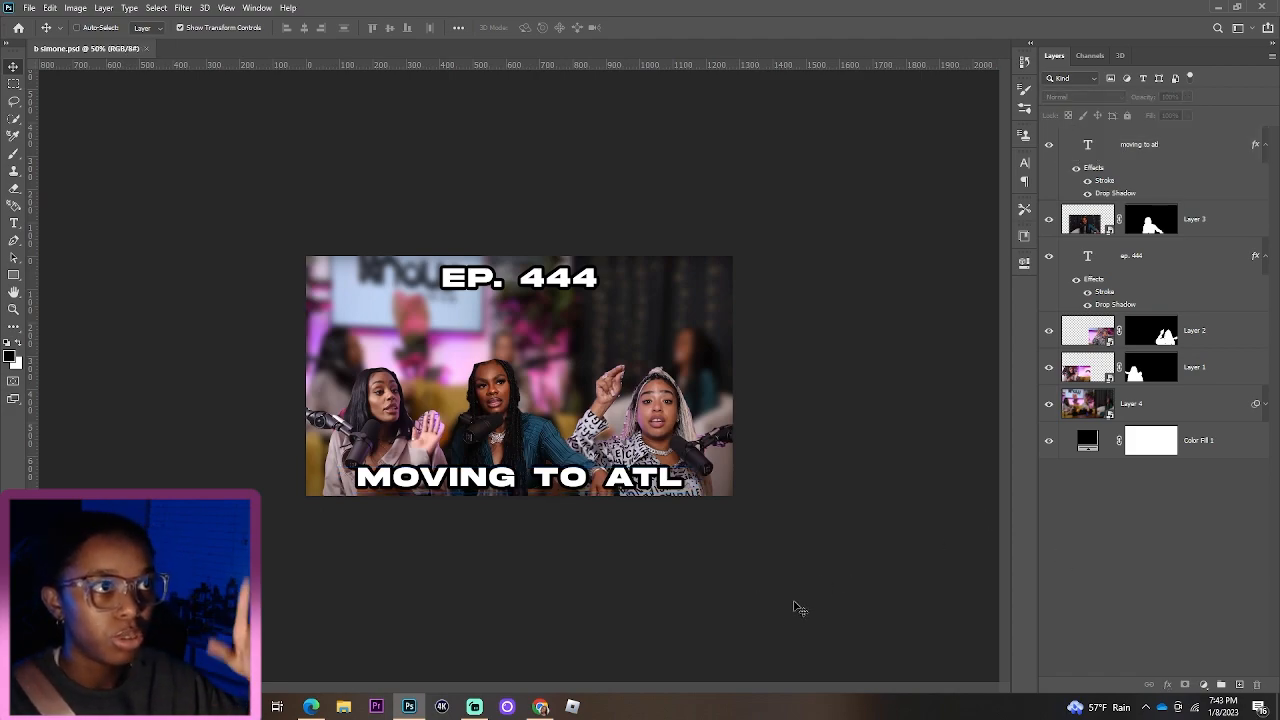
{"action": "left_click", "coordinate": [563, 287]}
{"action": "left_click", "coordinate": [631, 262]}
{"action": "left_click", "coordinate": [566, 290], "text": "ctrl"}
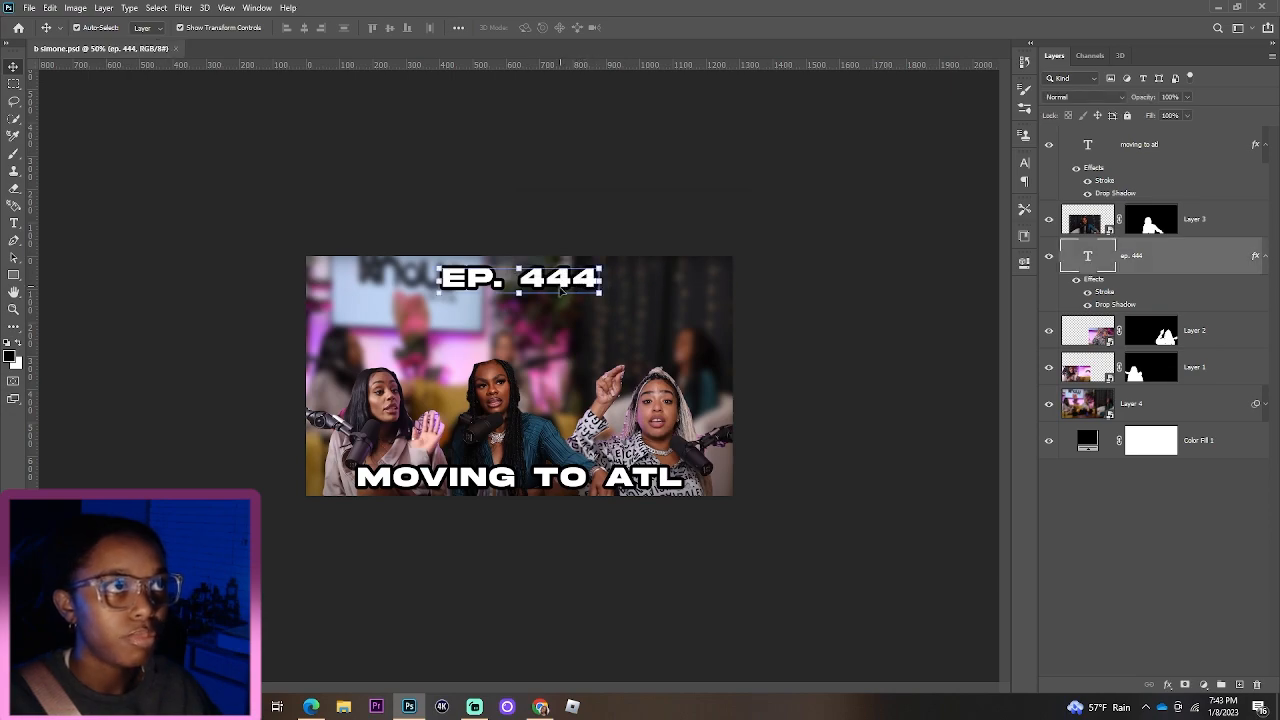
{"action": "left_click_drag", "start_coordinate": [558, 293], "coordinate": [554, 312]}
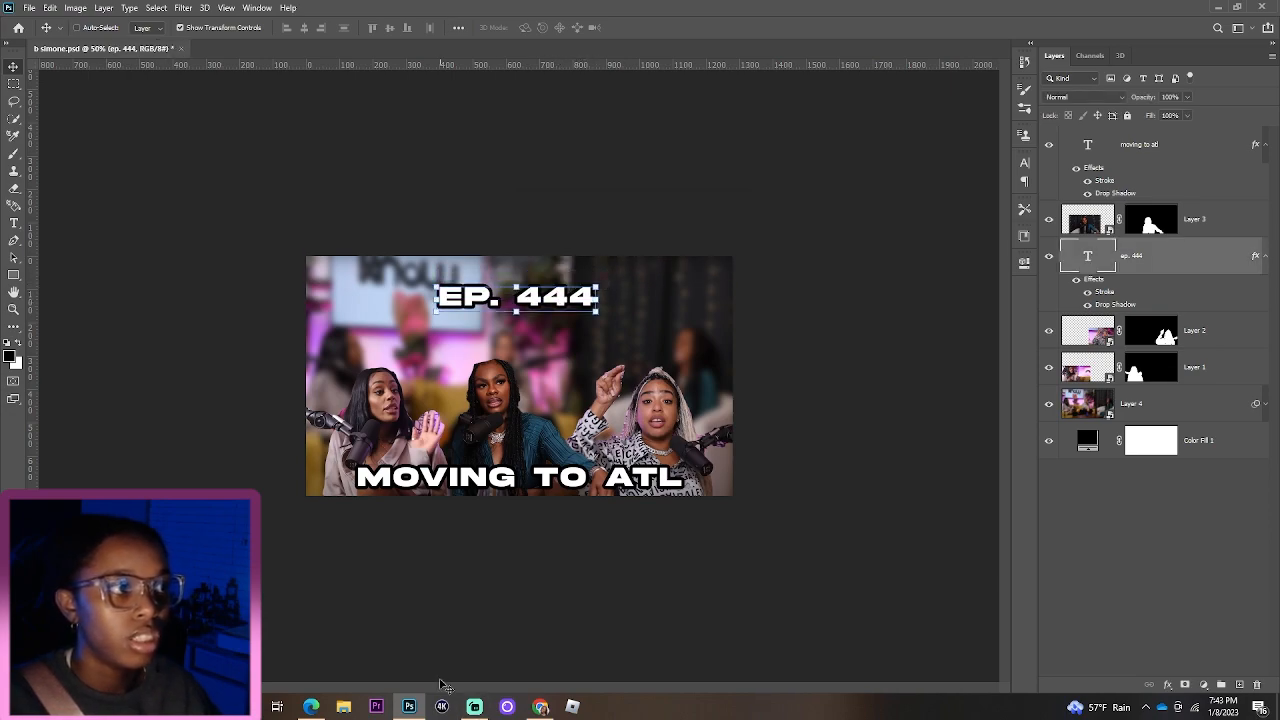
Step: Check the channel's podcast thumbnails in Chrome, return to Photoshop, and stack "MOVING TO ATL" directly beneath a slightly raised "EP. 444"
{"action": "left_click", "coordinate": [540, 706]}
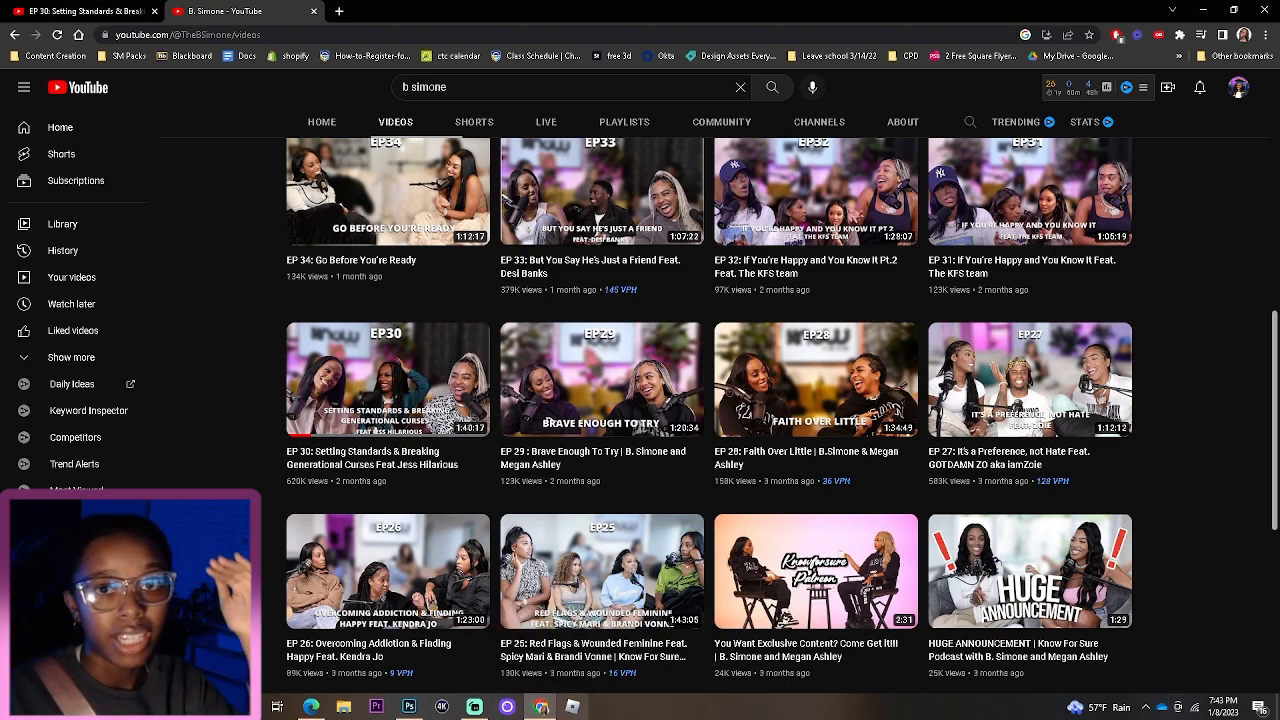
{"action": "left_click", "coordinate": [409, 709]}
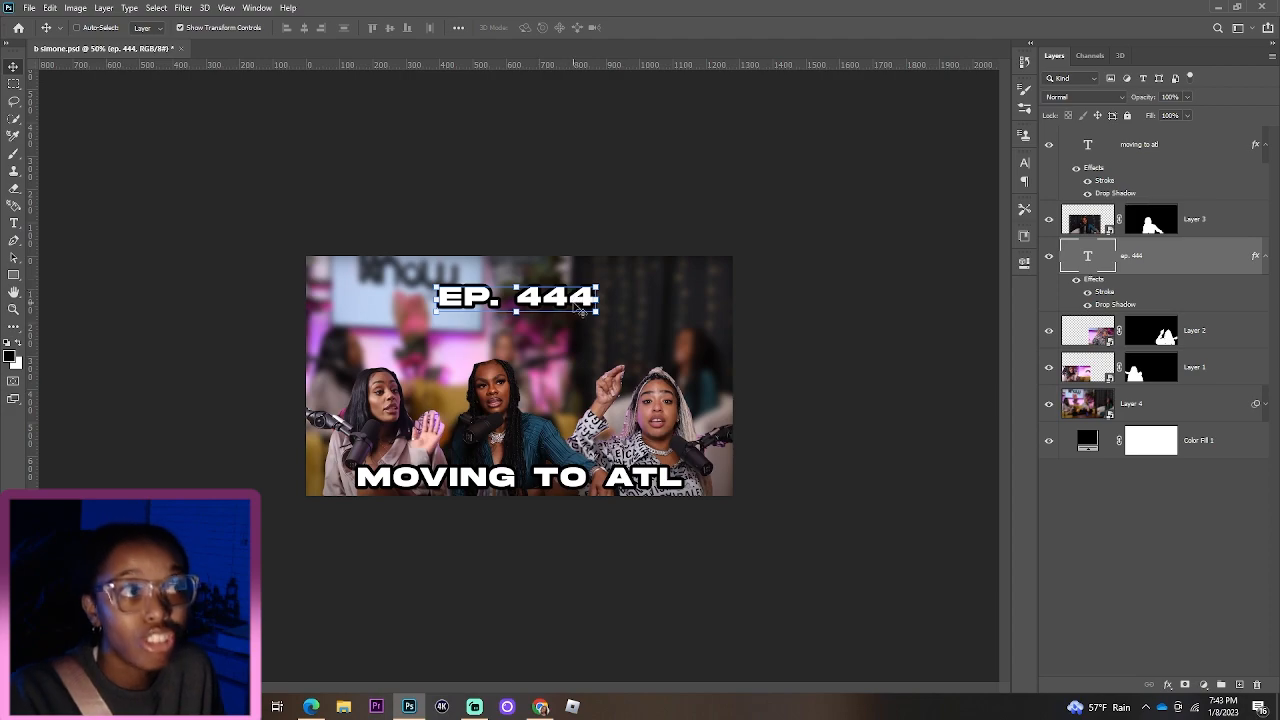
{"action": "left_click_drag", "start_coordinate": [580, 310], "coordinate": [578, 296]}
{"action": "left_click_drag", "start_coordinate": [582, 484], "coordinate": [585, 335]}
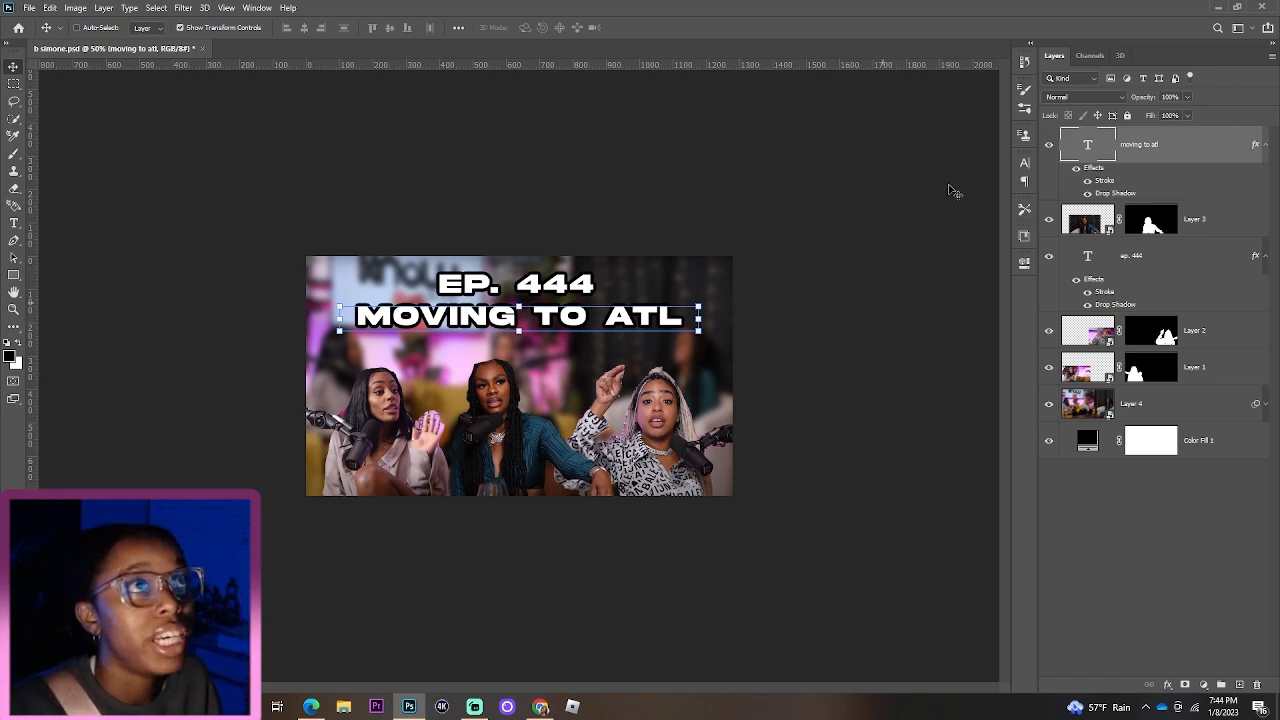
Step: Warp the "MOVING TO ATL" text with the horizontal Arc style at a +21% bend and commit the text edit
{"action": "double_click", "coordinate": [1087, 147]}
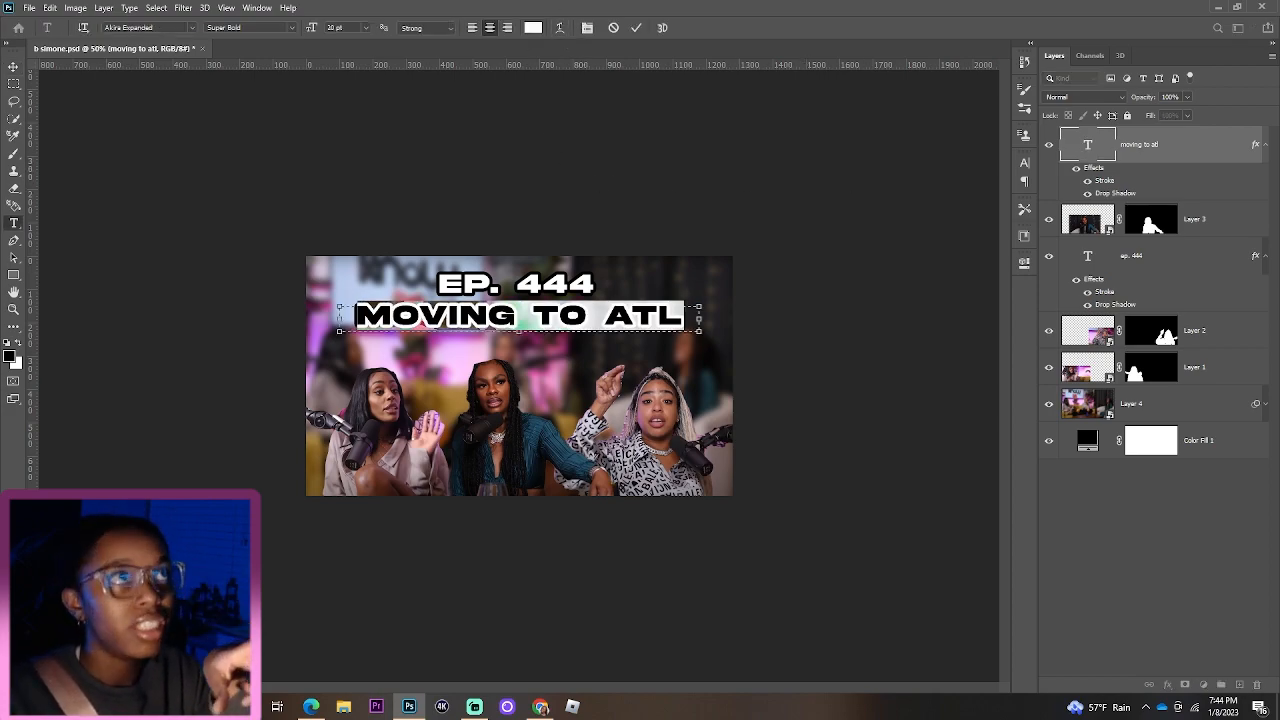
{"action": "left_click", "coordinate": [562, 28]}
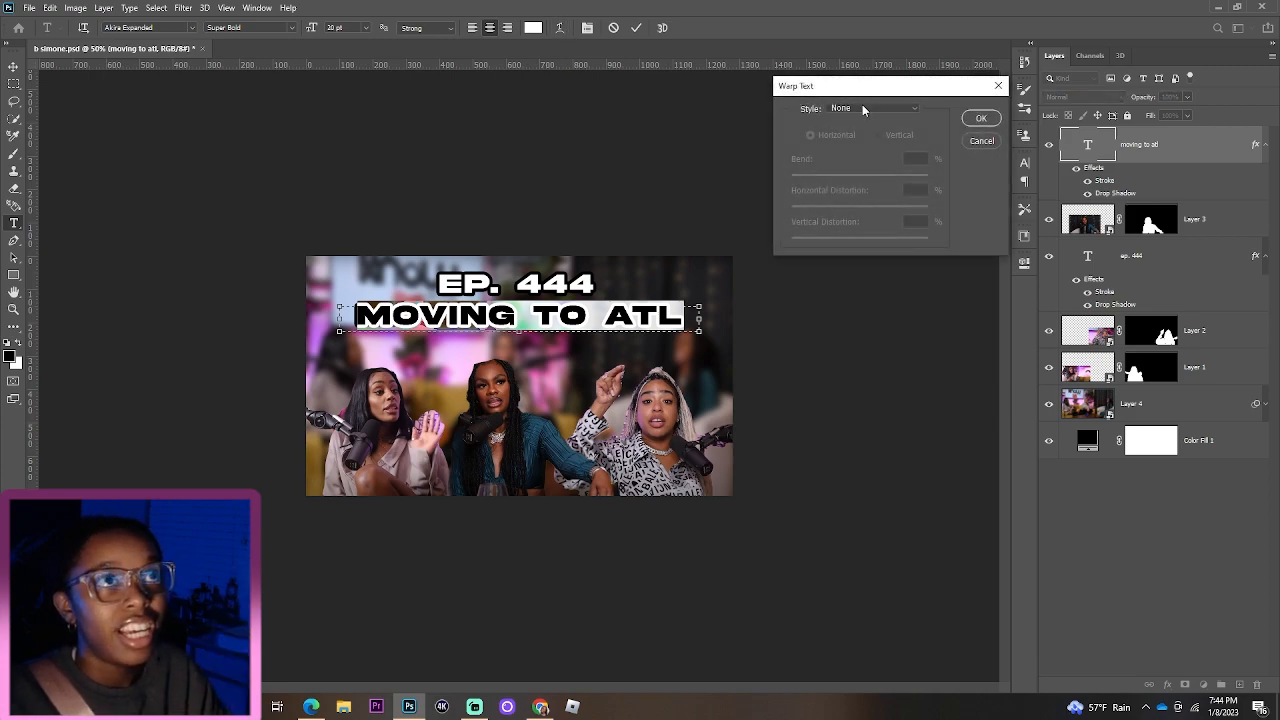
{"action": "left_click", "coordinate": [863, 108]}
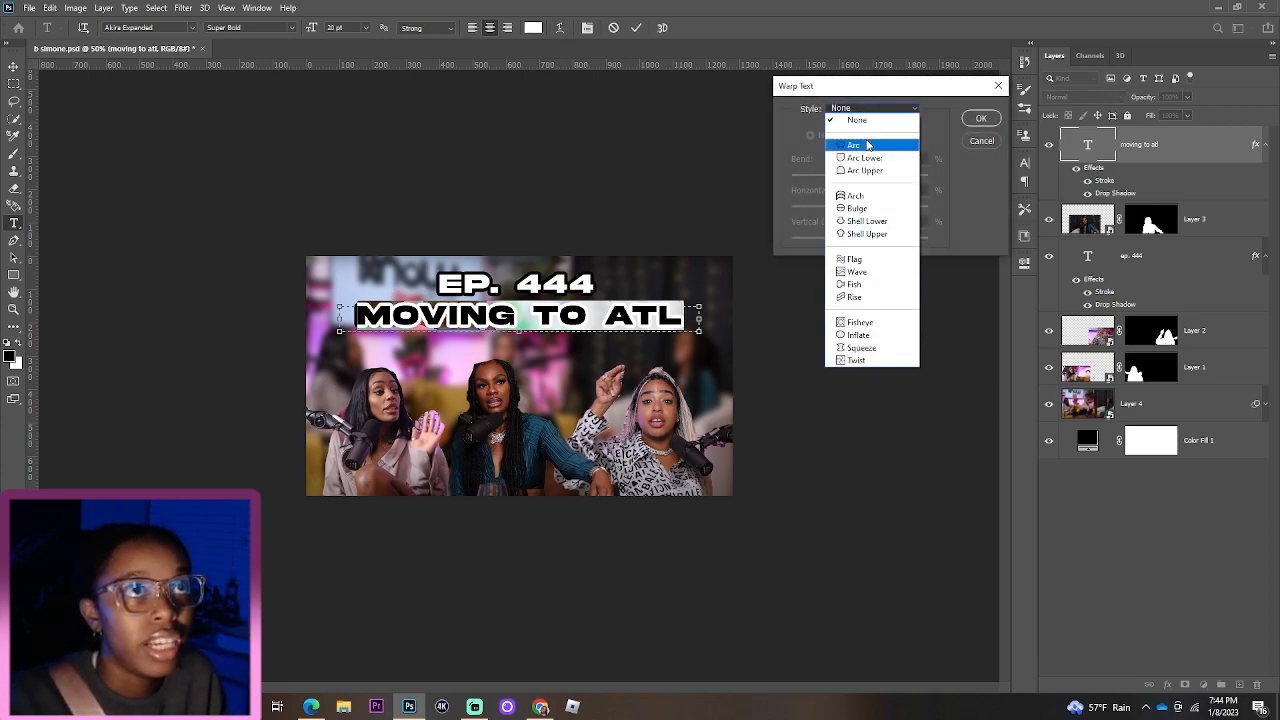
{"action": "left_click", "coordinate": [866, 139]}
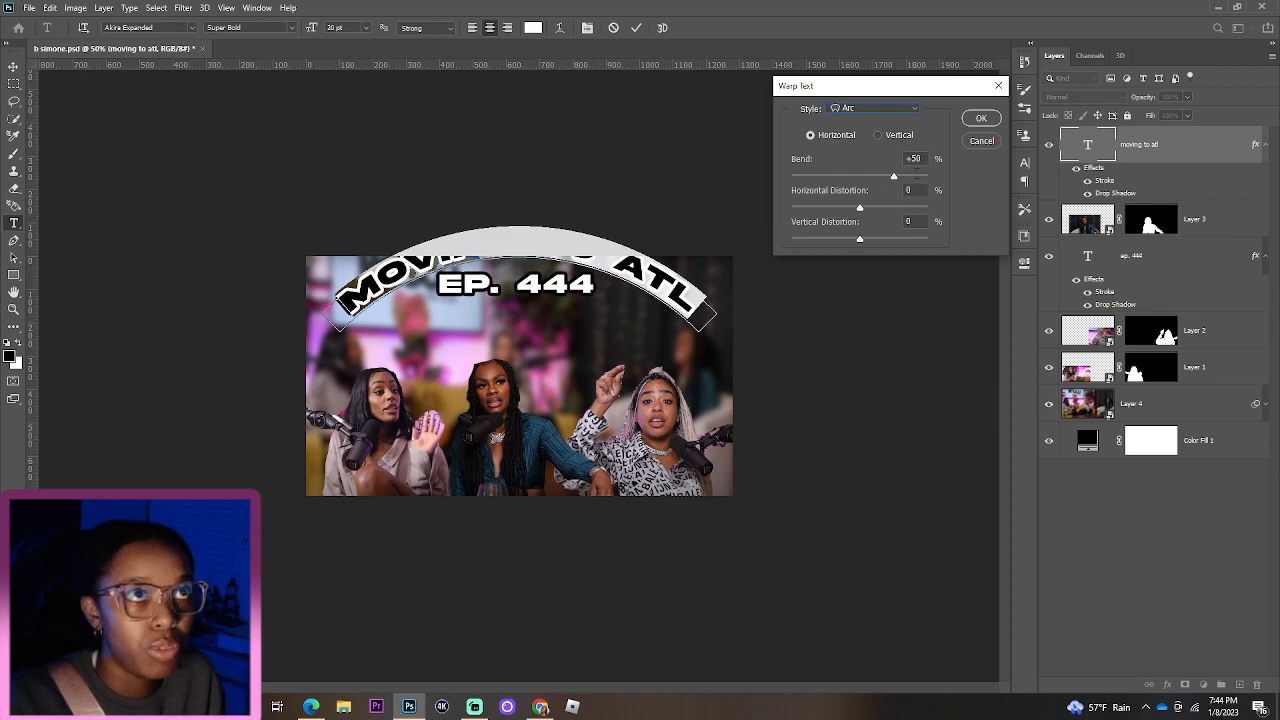
{"action": "left_click", "coordinate": [875, 177]}
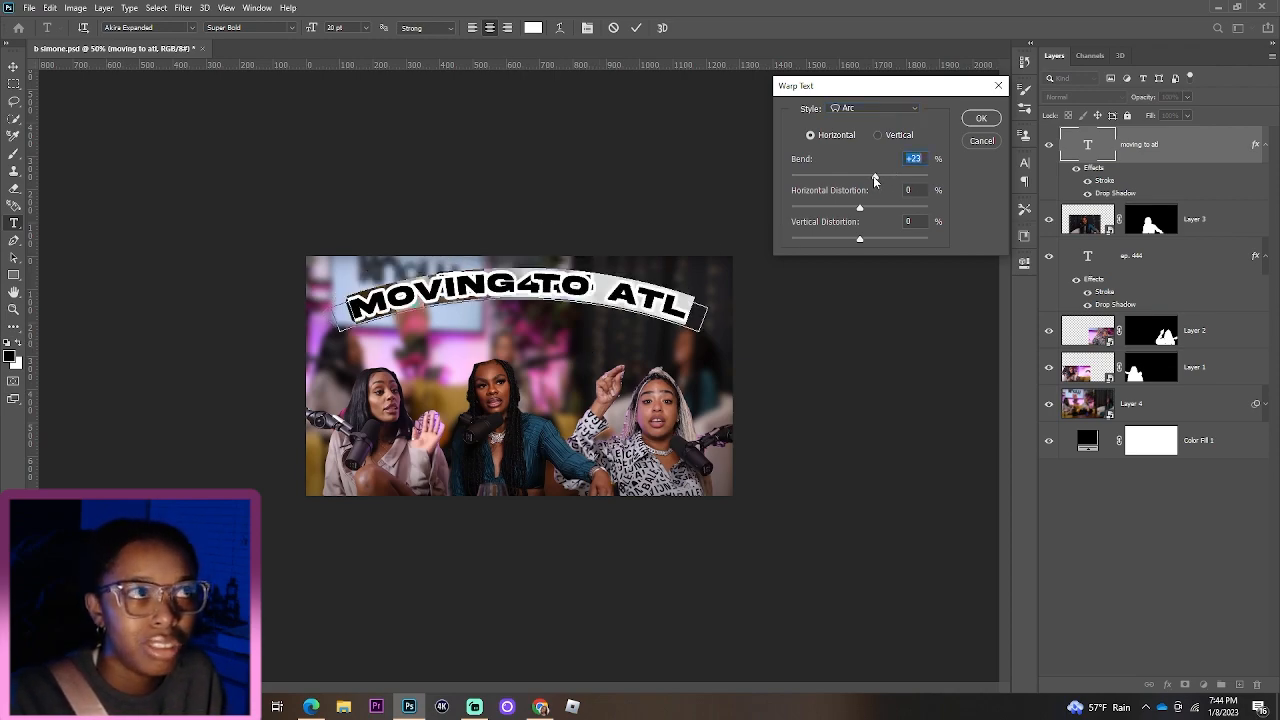
{"action": "key", "text": "Down"}
{"action": "key", "text": "Down"}
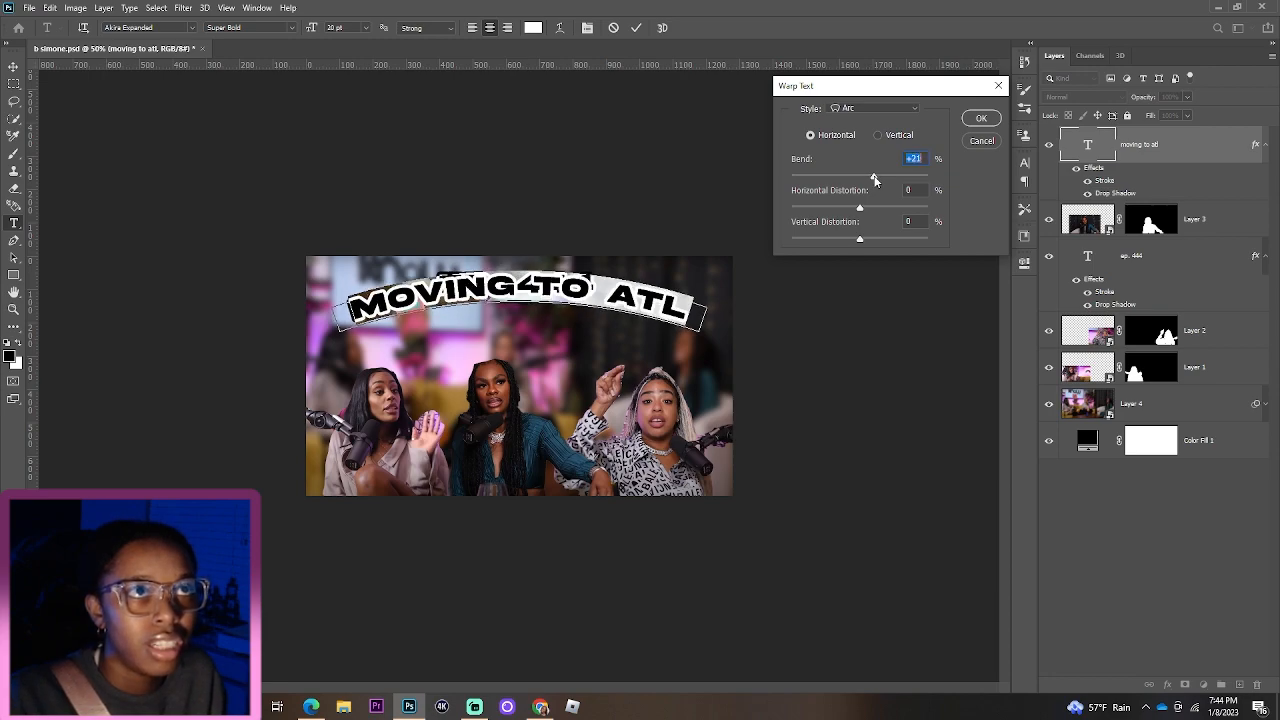
{"action": "left_click", "coordinate": [981, 118]}
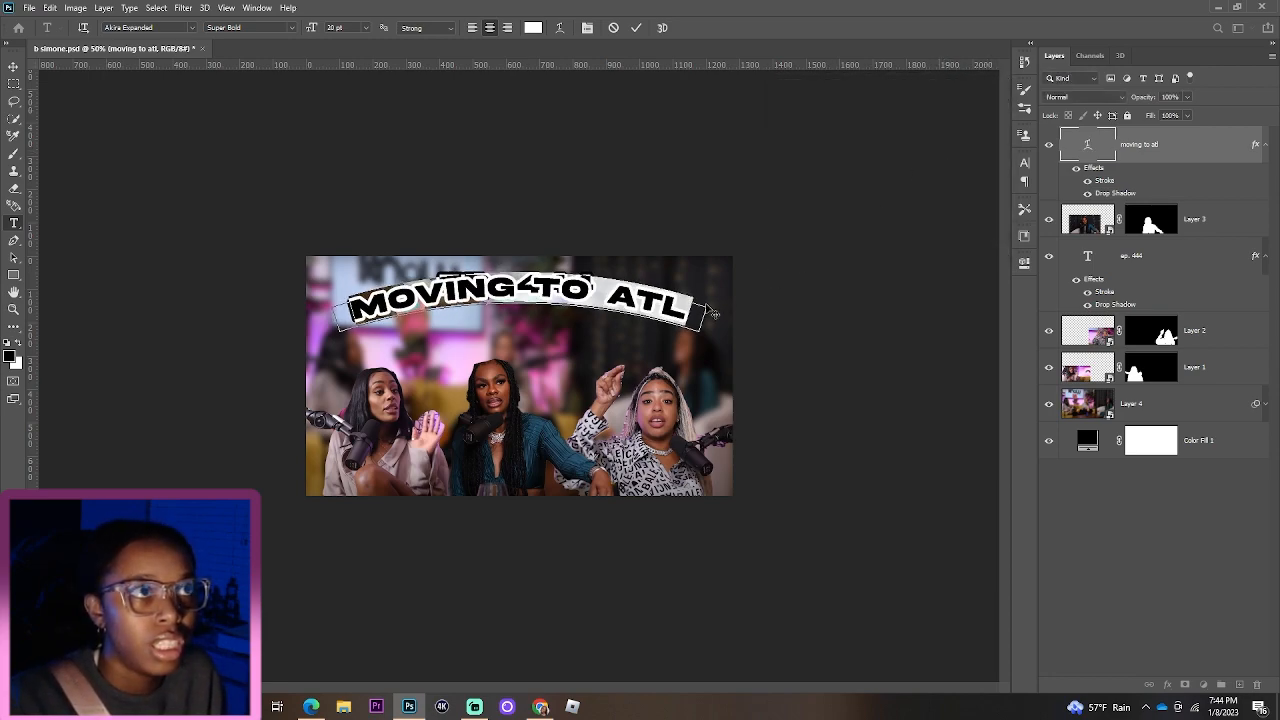
{"action": "left_click", "coordinate": [636, 28]}
Step: Move the arched "MOVING TO ATL" down to just above the speakers' heads and lower "EP. 444" closer to it
{"action": "key", "text": "v"}
{"action": "left_click_drag", "start_coordinate": [600, 365], "coordinate": [600, 411]}
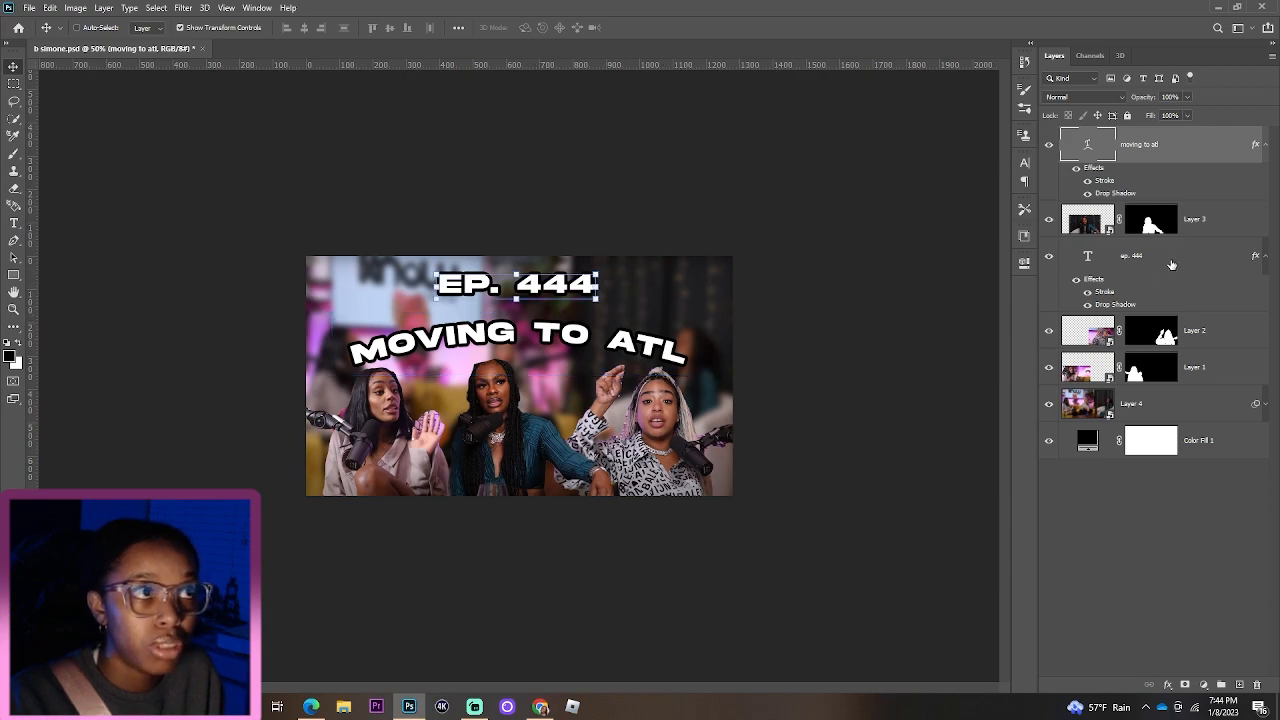
{"action": "left_click", "coordinate": [1175, 263]}
{"action": "left_click_drag", "start_coordinate": [579, 285], "coordinate": [589, 298]}
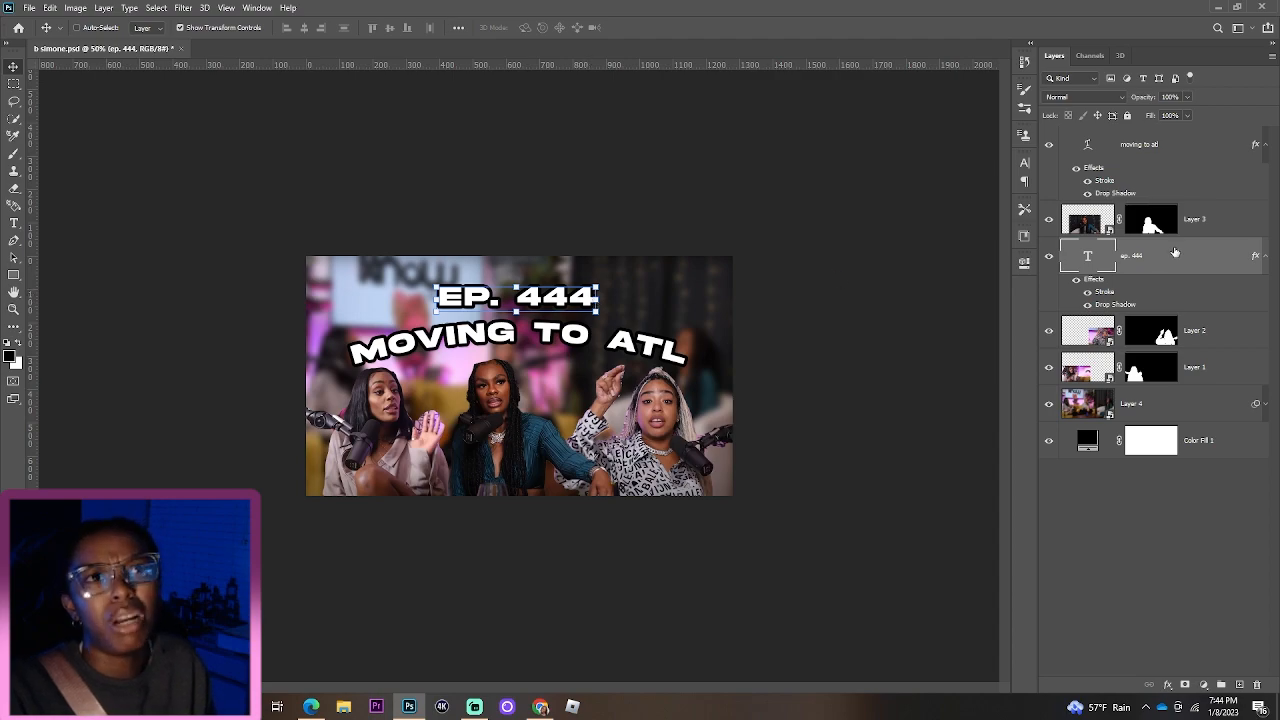
Step: Warp the "EP. 444" text with the horizontal Arc style at a +20% bend
{"action": "double_click", "coordinate": [1092, 256]}
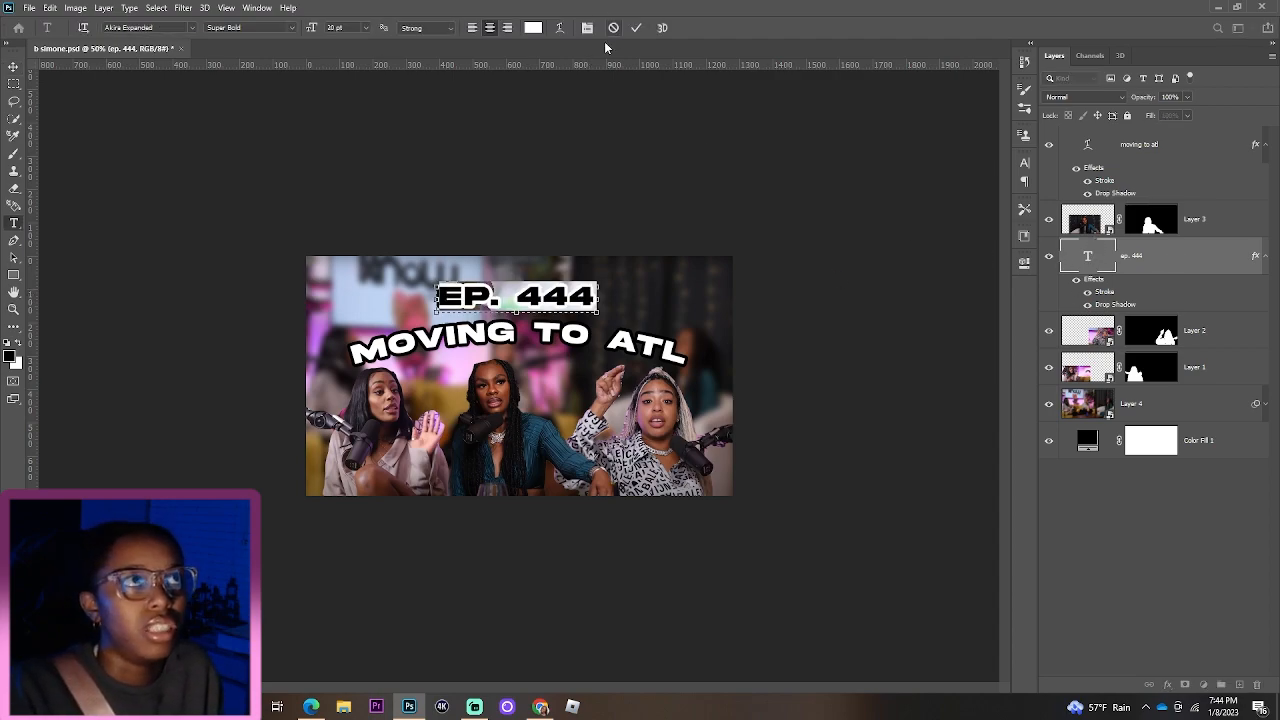
{"action": "left_click", "coordinate": [560, 28]}
{"action": "left_click", "coordinate": [868, 108]}
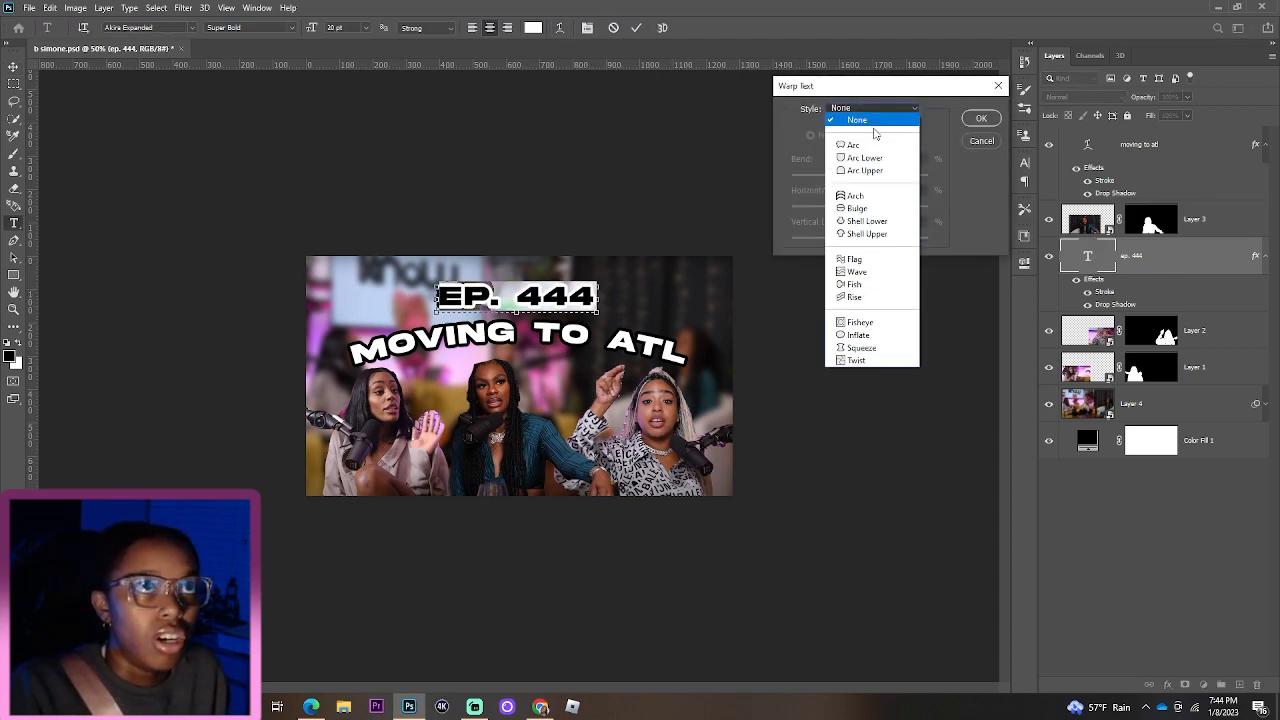
{"action": "left_click", "coordinate": [874, 140]}
{"action": "double_click", "coordinate": [918, 159]}
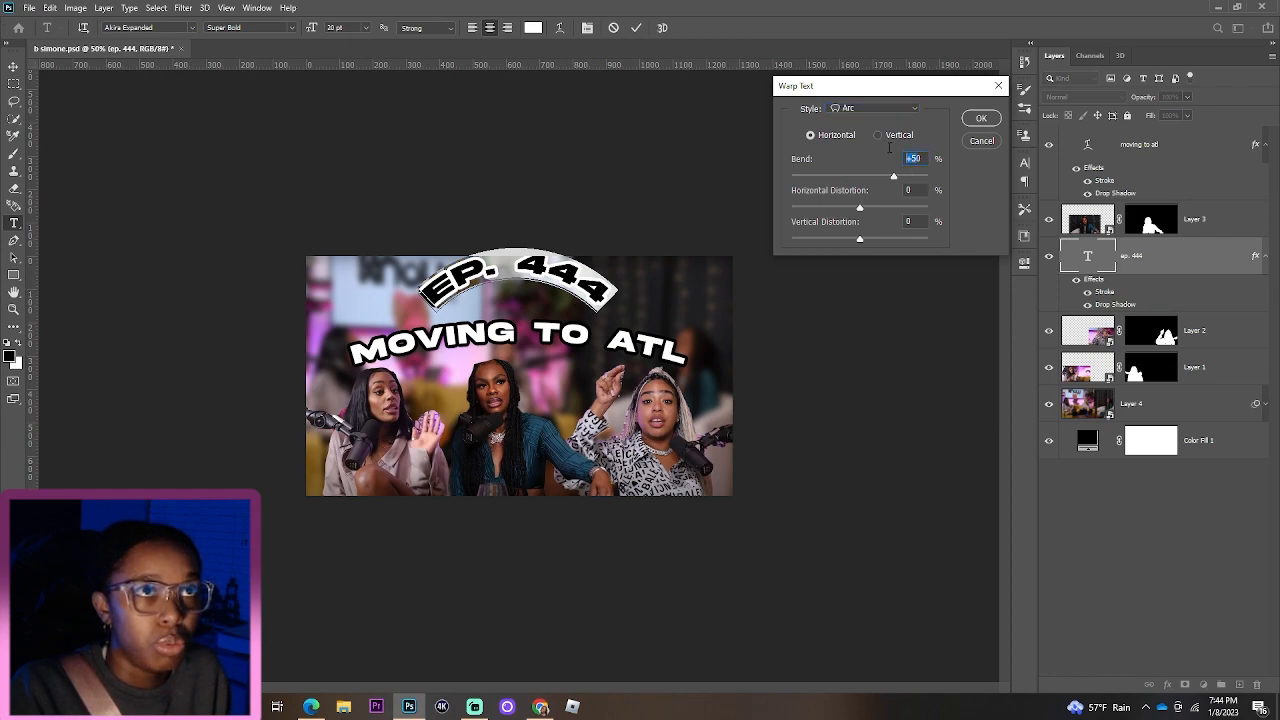
{"action": "type", "text": "20"}
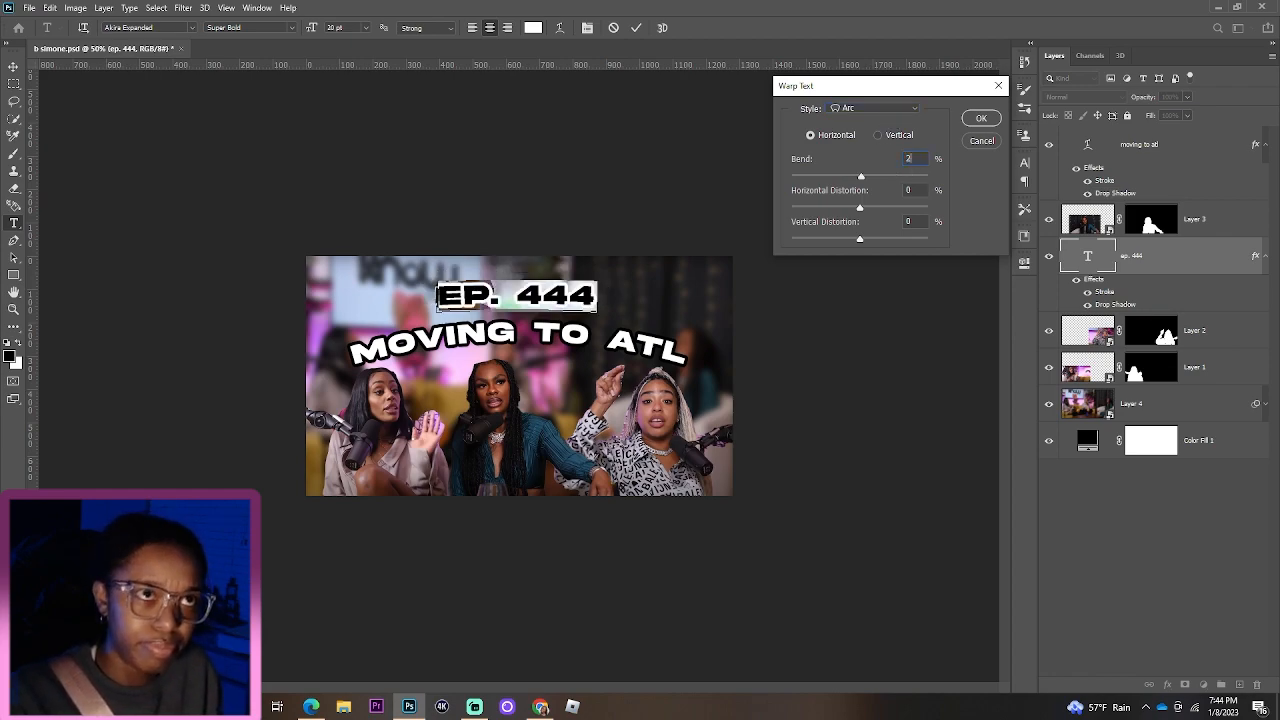
{"action": "left_click", "coordinate": [968, 121]}
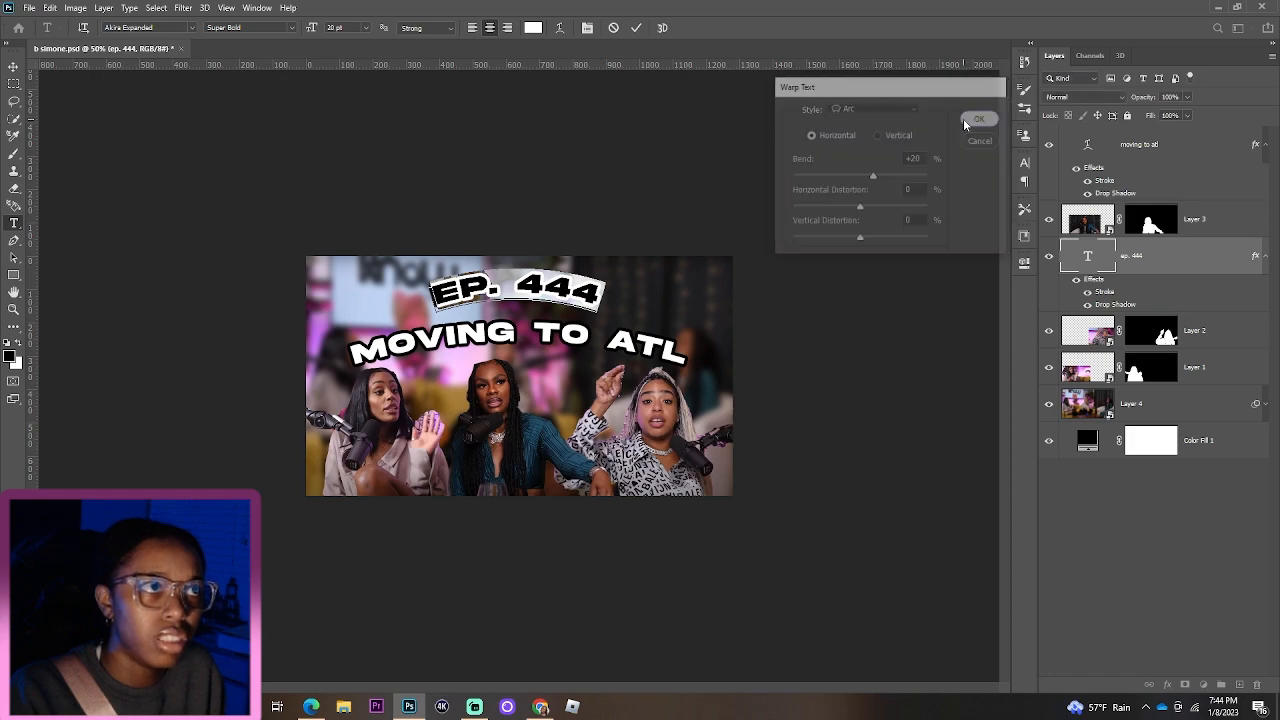
Step: Undo the slight move and the +20% Arc warp of the "EP. 444" text
{"action": "left_click", "coordinate": [636, 27]}
{"action": "key", "text": "v"}
{"action": "left_click_drag", "start_coordinate": [628, 303], "coordinate": [628, 311]}
{"action": "key", "text": "ctrl+z"}
{"action": "key", "text": "ctrl+z"}
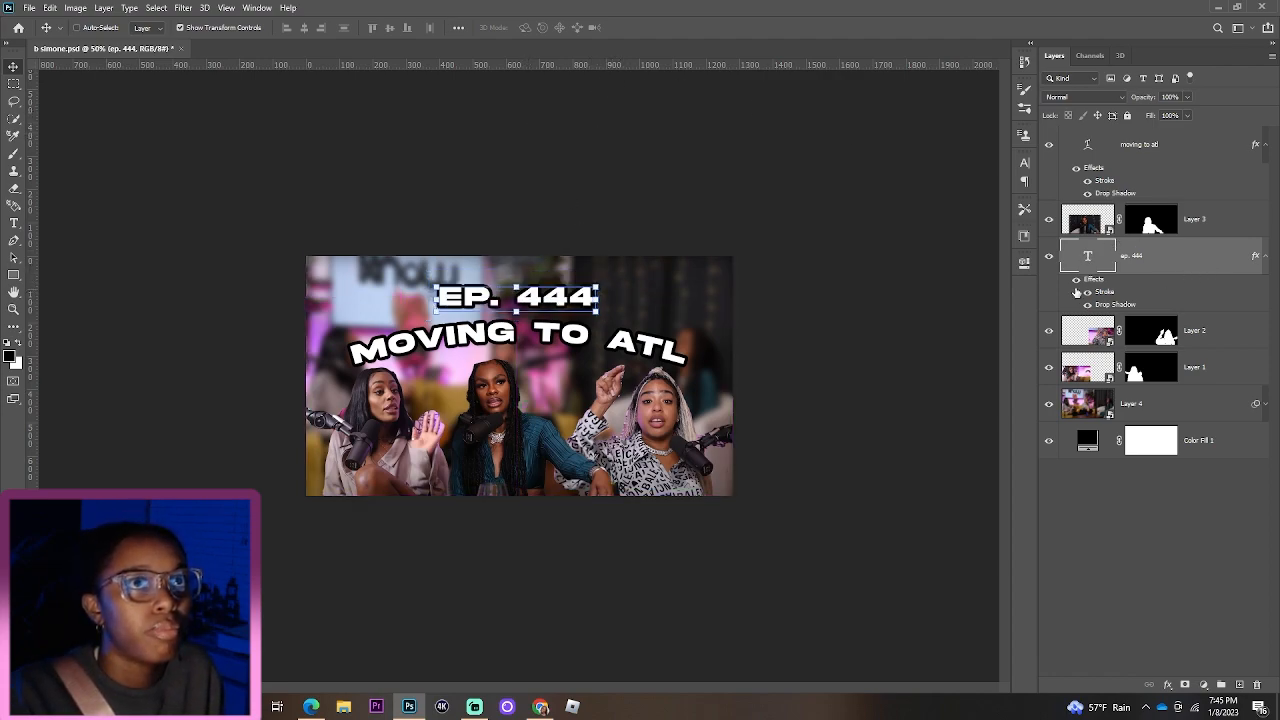
Step: Warp the "EP. 444" text with the horizontal Arc style at a 10% bend, lower it slightly towards "MOVING TO ATL", and commit it
{"action": "double_click", "coordinate": [1086, 262]}
{"action": "left_click", "coordinate": [559, 28]}
{"action": "left_click", "coordinate": [868, 108]}
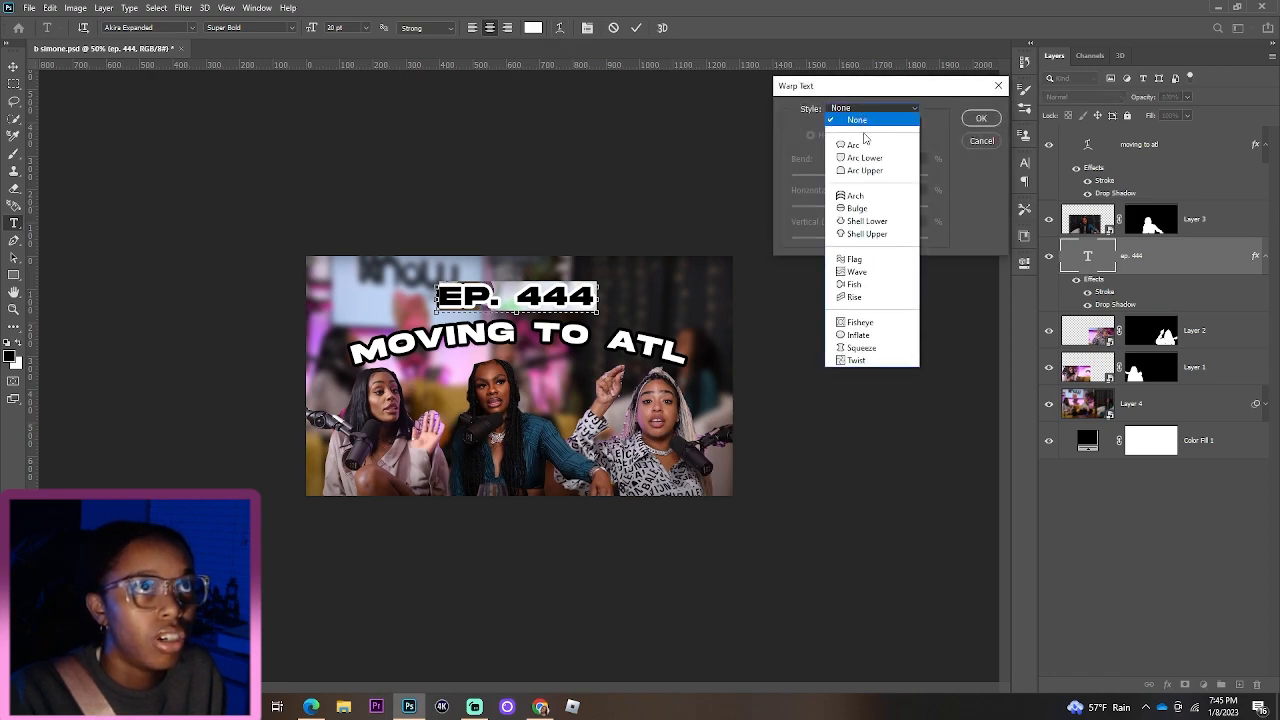
{"action": "left_click", "coordinate": [856, 145]}
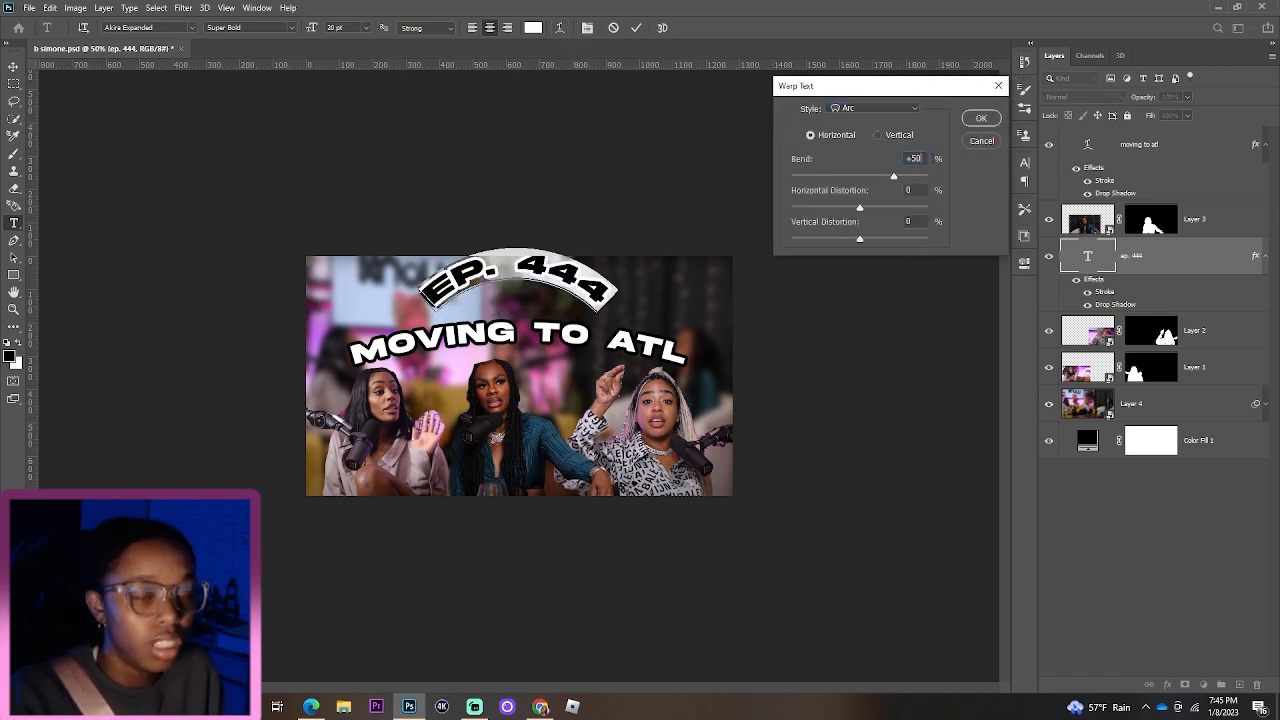
{"action": "type", "text": "10"}
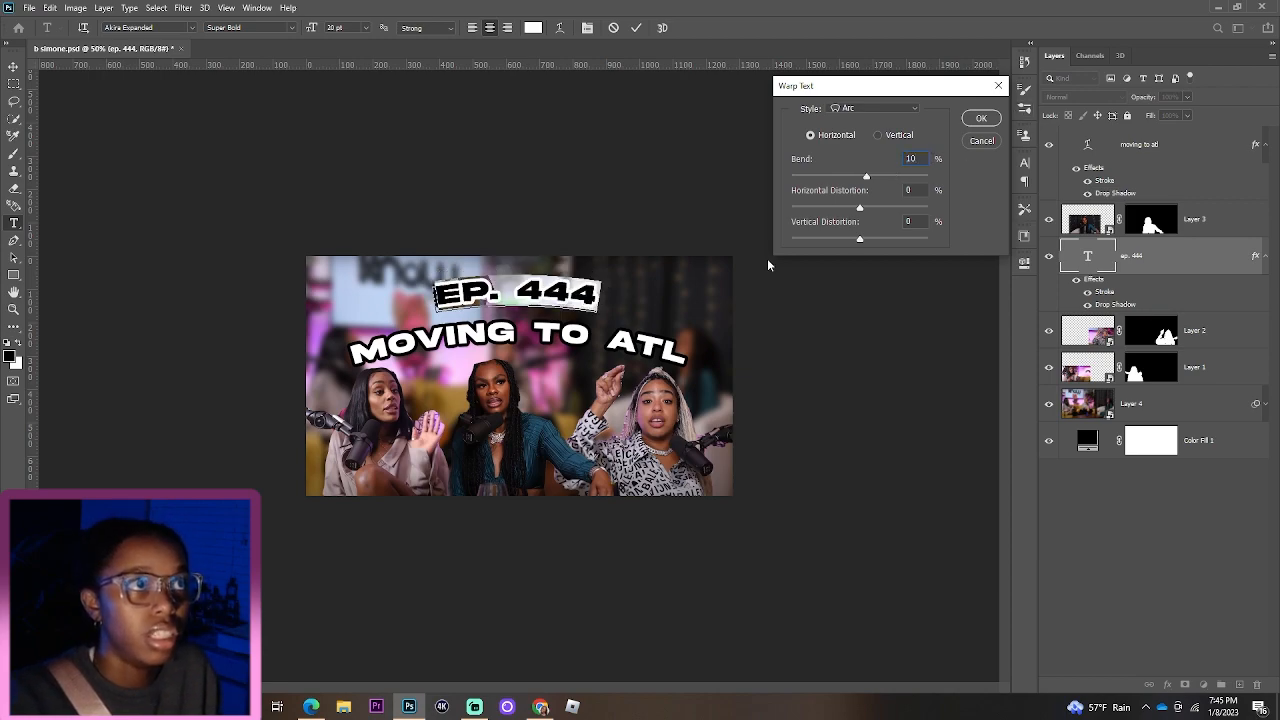
{"action": "left_click", "coordinate": [980, 119]}
{"action": "left_click_drag", "start_coordinate": [612, 350], "coordinate": [612, 356]}
{"action": "left_click", "coordinate": [638, 28]}
{"action": "key", "text": "v"}
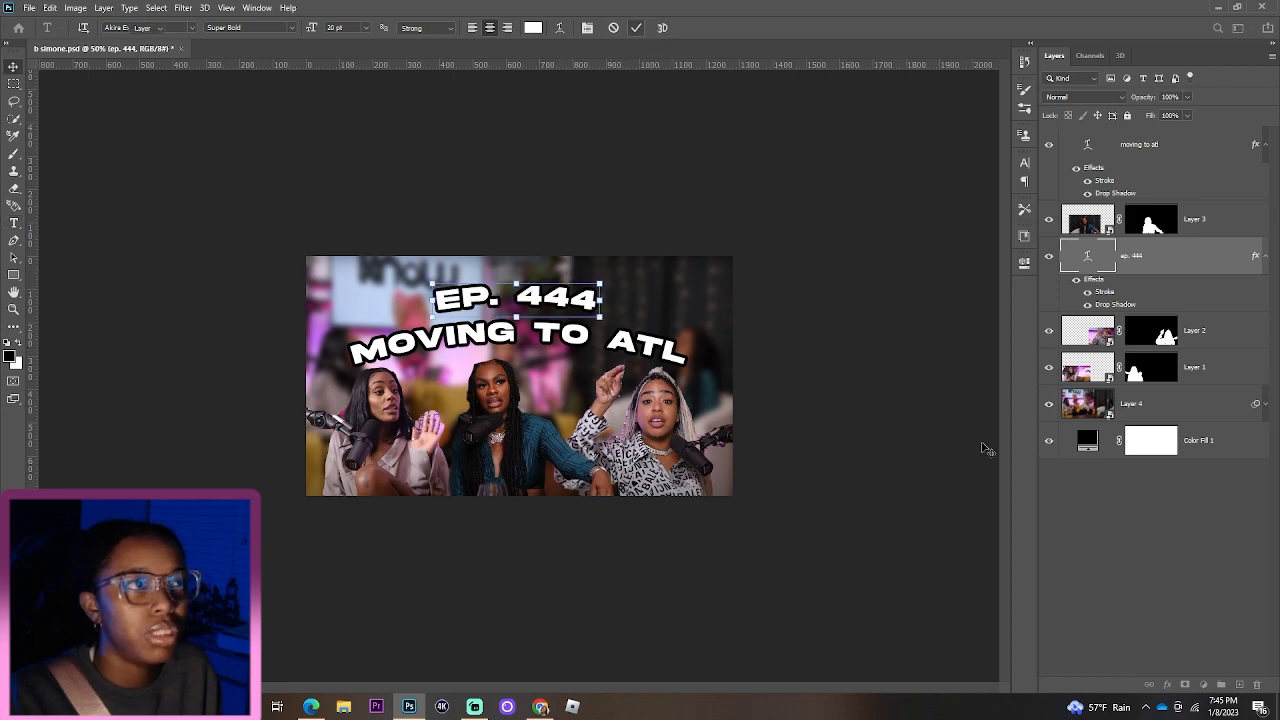
{"action": "left_click", "coordinate": [1181, 574]}
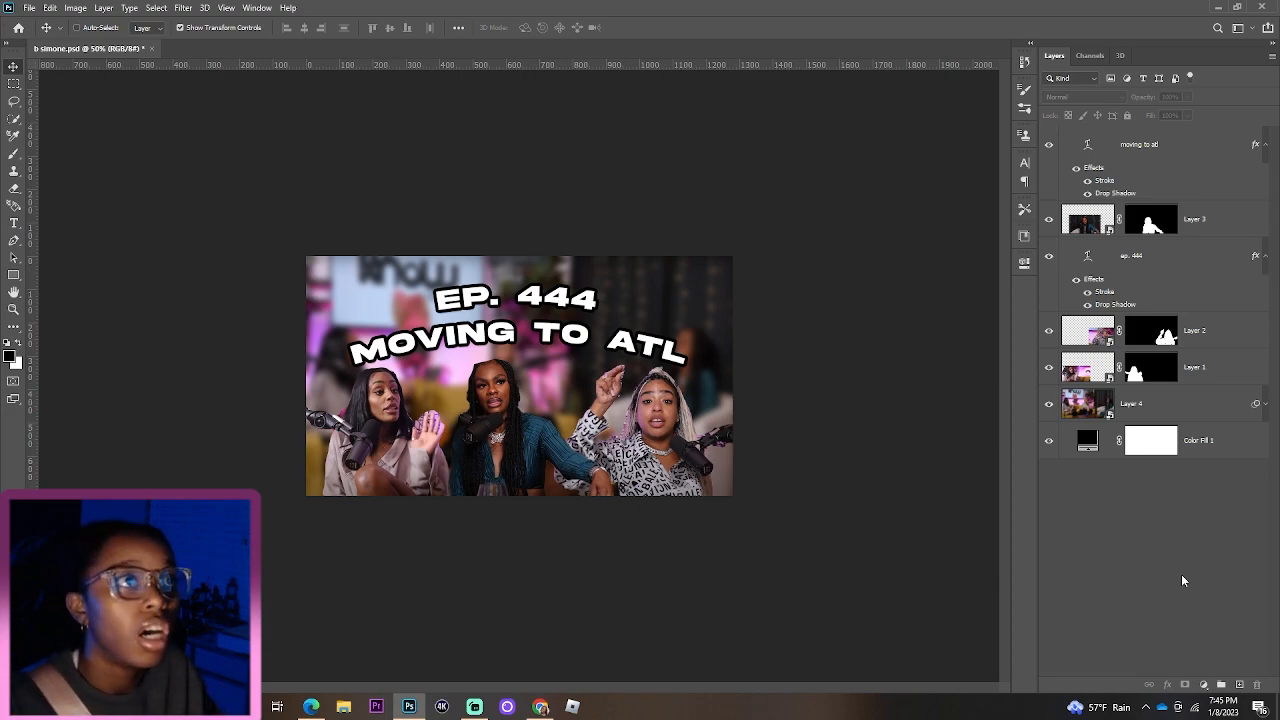
Step: Move the "EP. 444" and "MOVING TO ATL" titles up together by about 30 px, then deselect them
{"action": "left_click", "coordinate": [415, 356], "text": "ctrl"}
{"action": "left_click", "coordinate": [1167, 256], "text": "ctrl"}
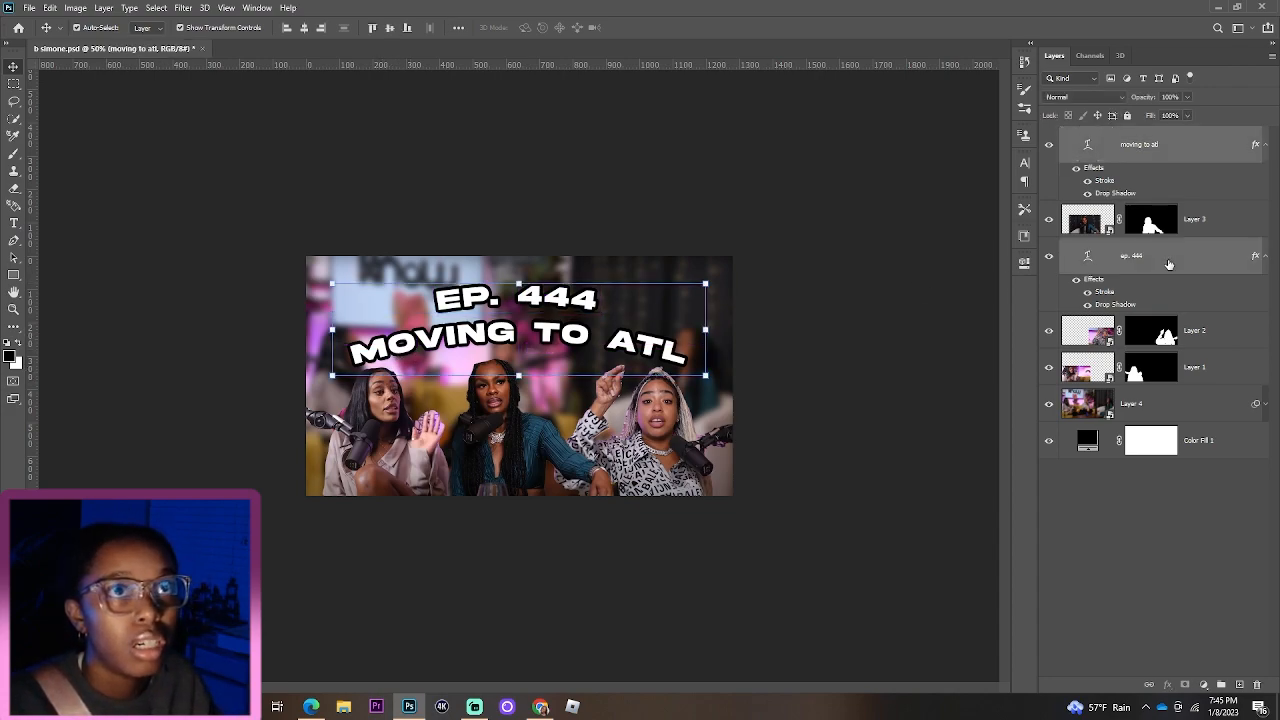
{"action": "key", "text": "shift+Up"}
{"action": "key", "text": "shift+Up"}
{"action": "key", "text": "shift+Up"}
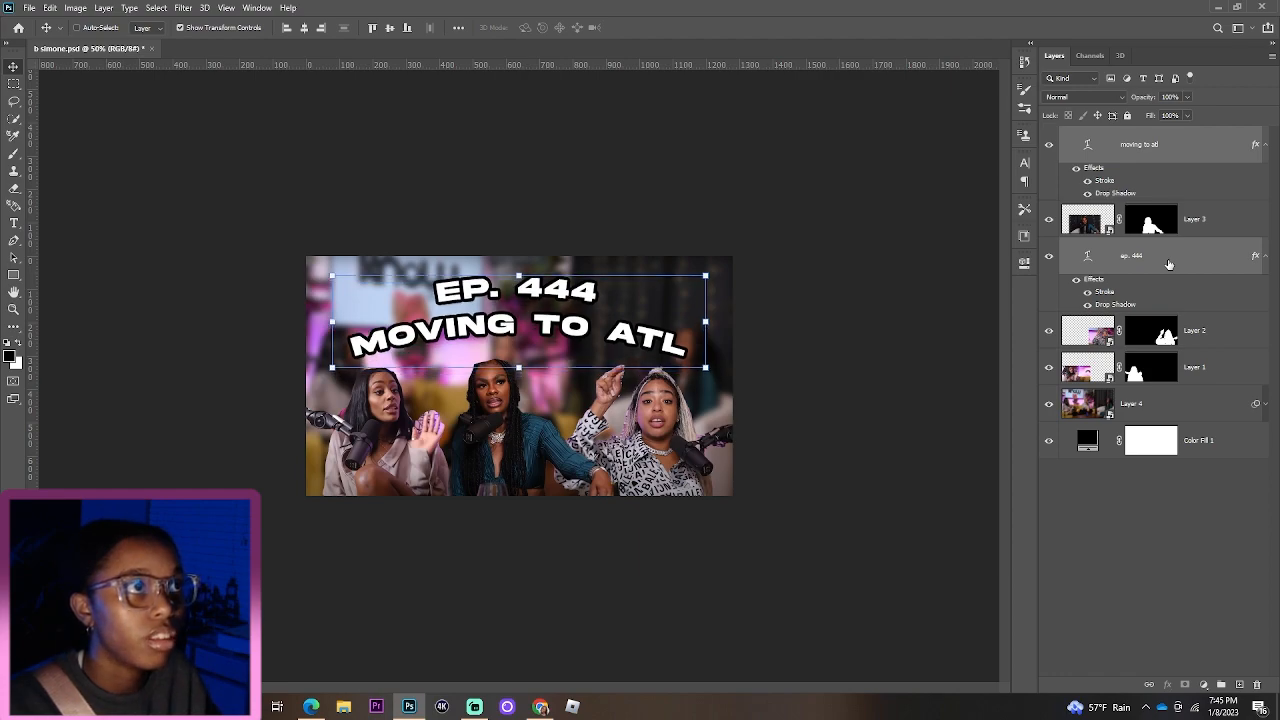
{"action": "left_click", "coordinate": [1176, 488]}
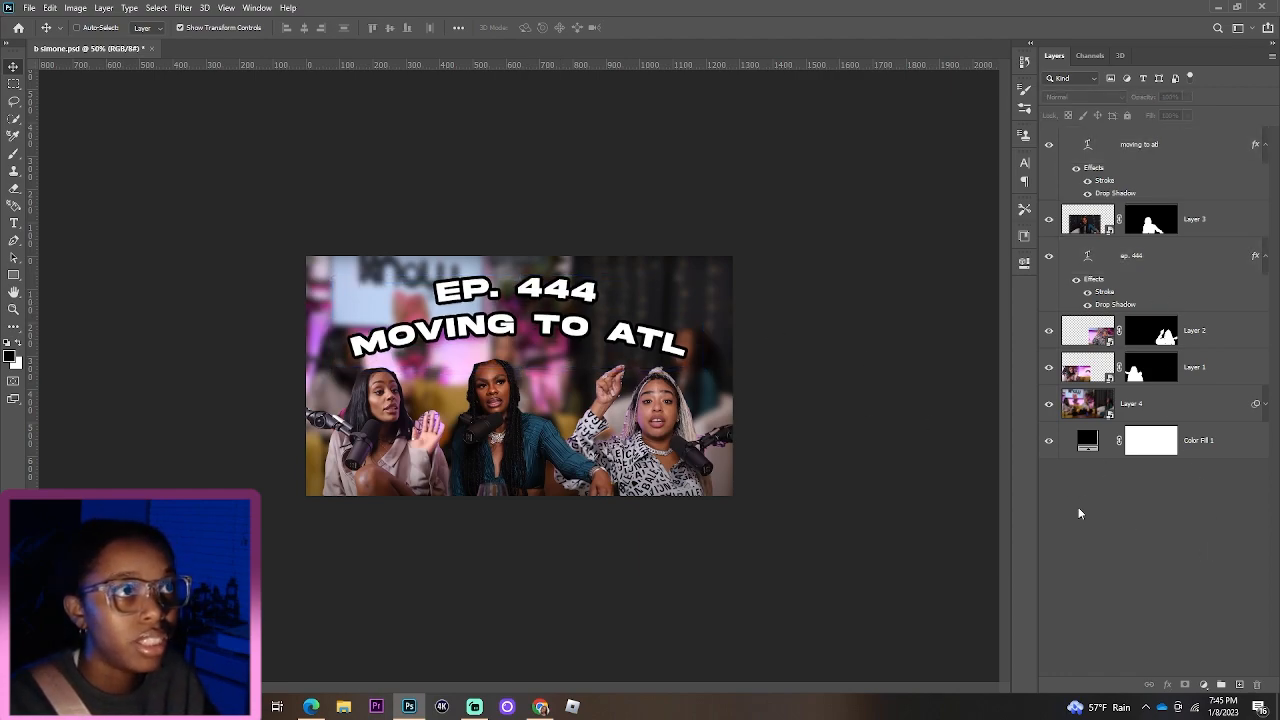
Step: Try recolouring the "MOVING TO ATL" stroke with the purple bf72dc sampled from the blurred background
{"action": "left_click", "coordinate": [1230, 143]}
{"action": "double_click", "coordinate": [1230, 143]}
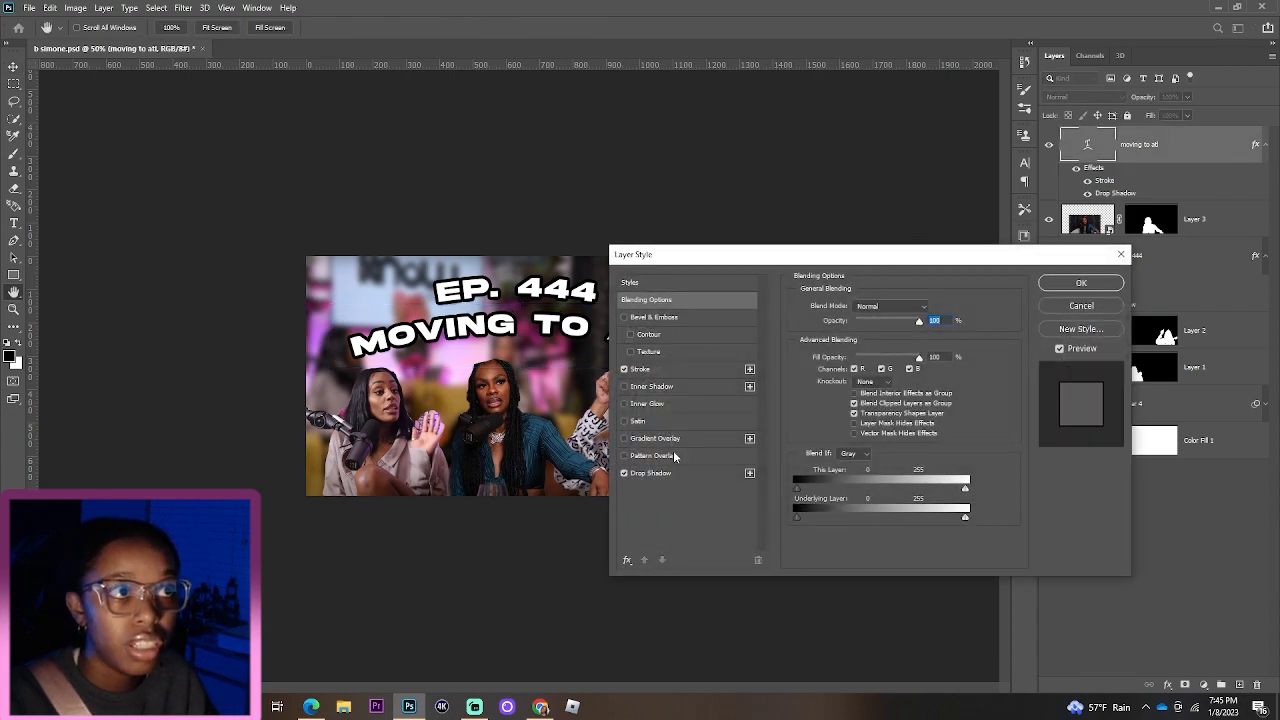
{"action": "left_click", "coordinate": [711, 370]}
{"action": "left_click", "coordinate": [826, 402]}
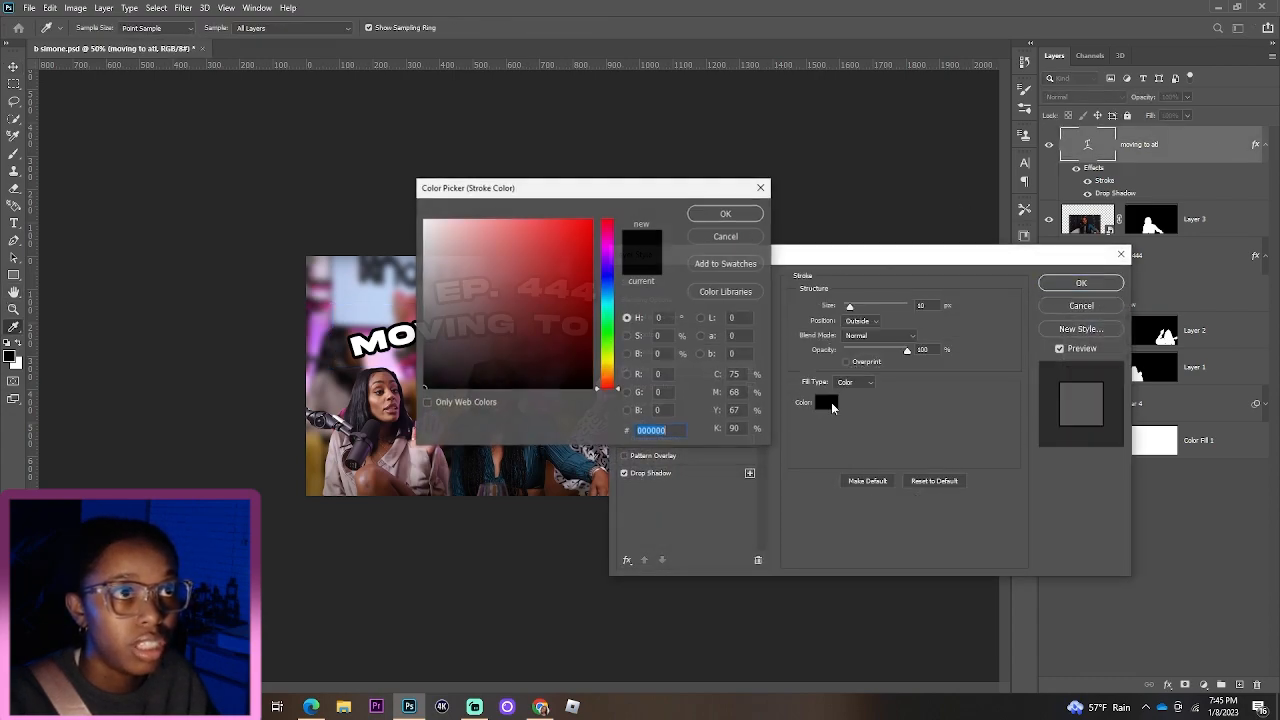
{"action": "left_click_drag", "start_coordinate": [546, 194], "coordinate": [693, 141]}
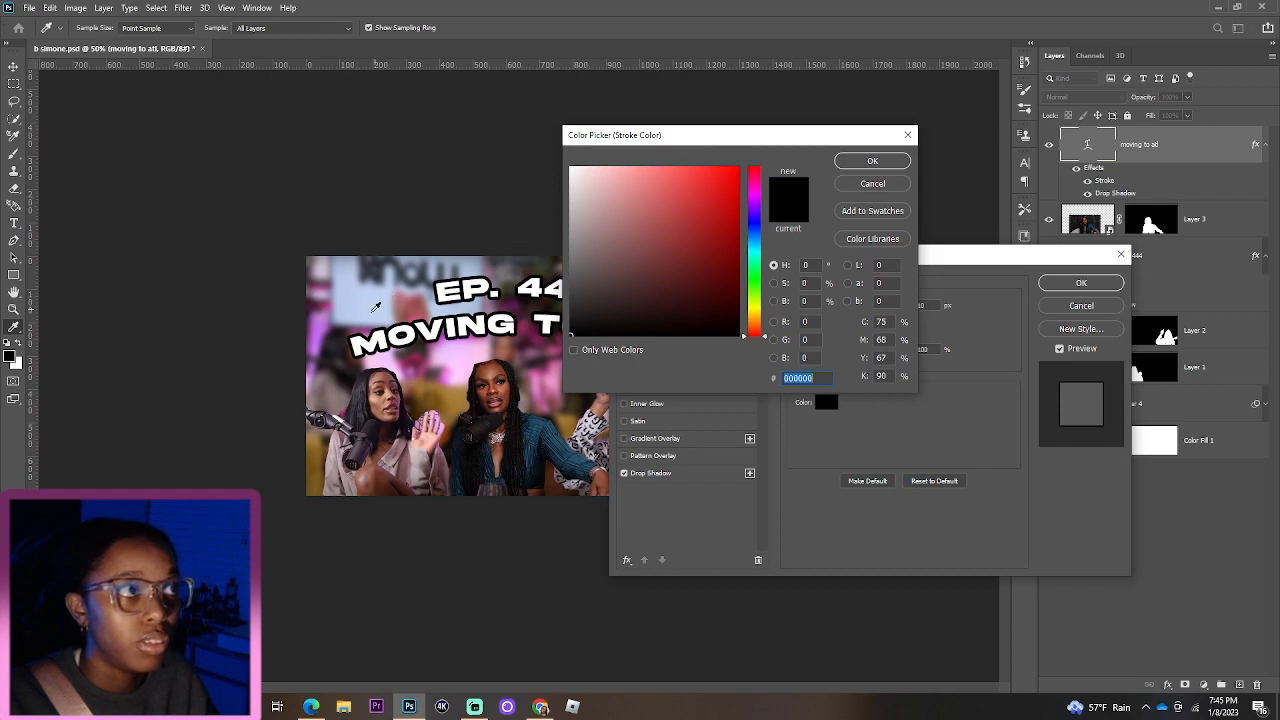
{"action": "left_click", "coordinate": [322, 318]}
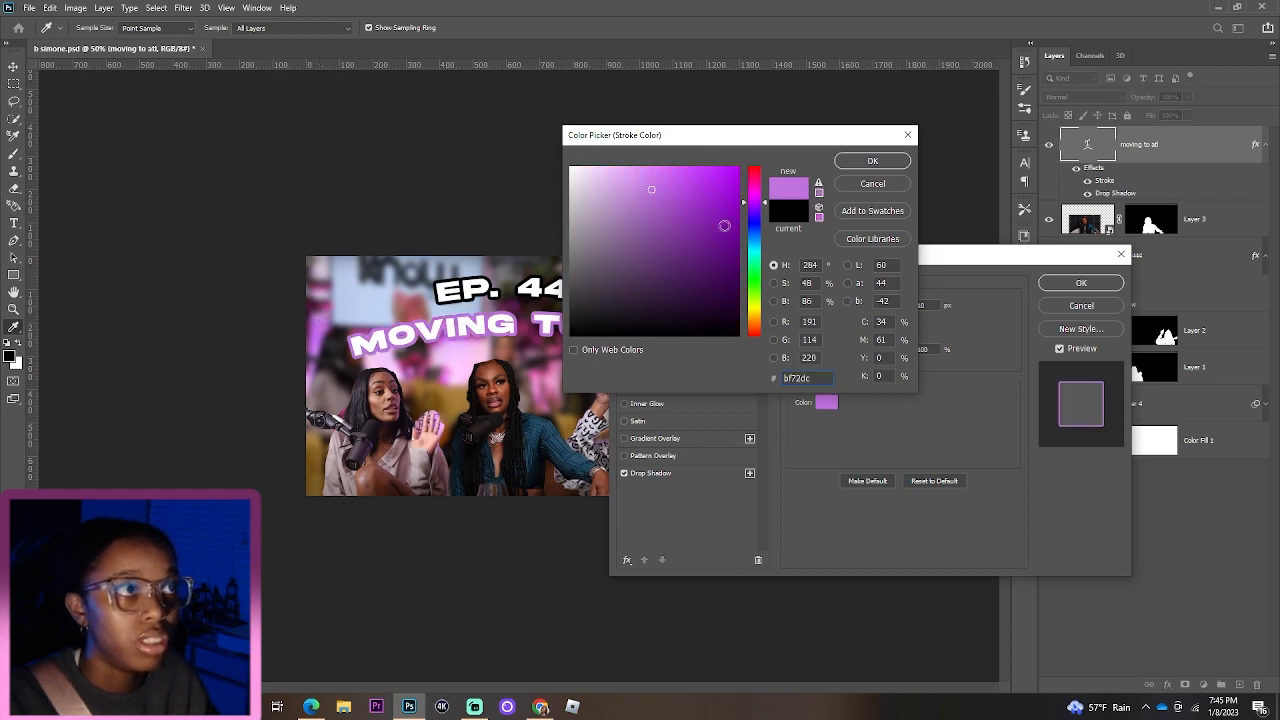
{"action": "left_click", "coordinate": [872, 163]}
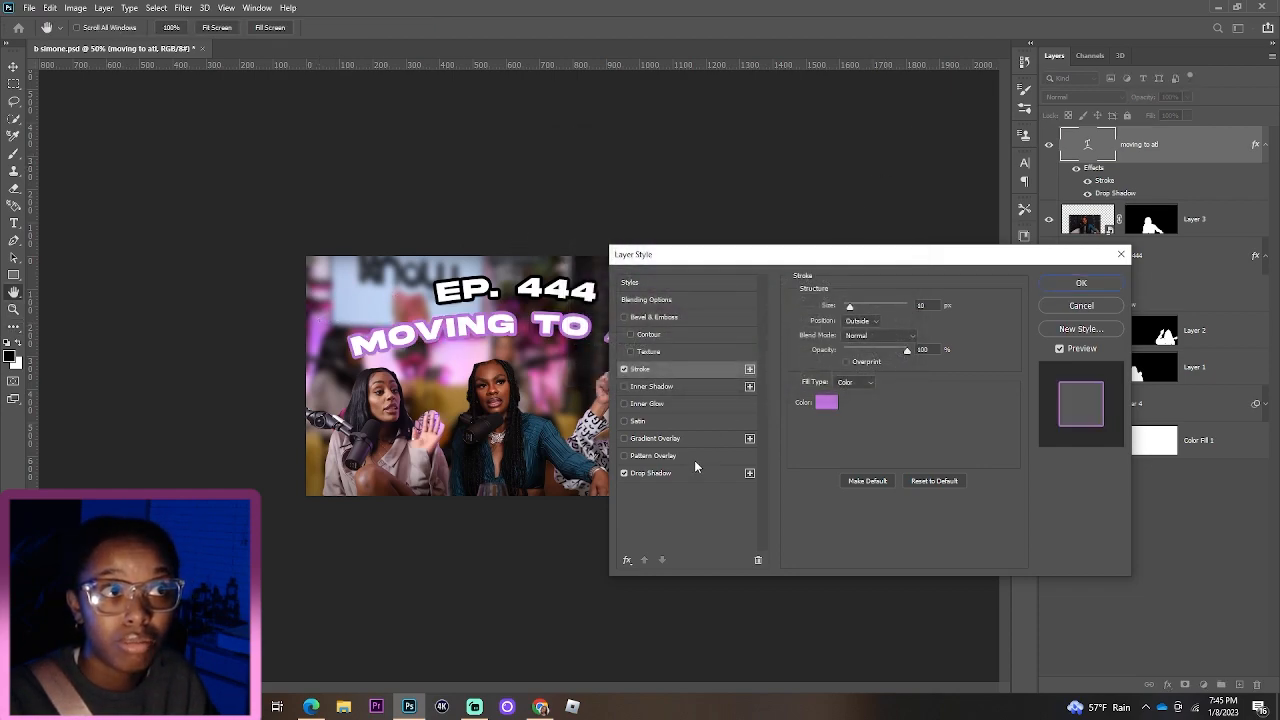
Step: Set the drop shadow distance of "MOVING TO ATL" to 12 px and apply the layer style
{"action": "left_click", "coordinate": [697, 476]}
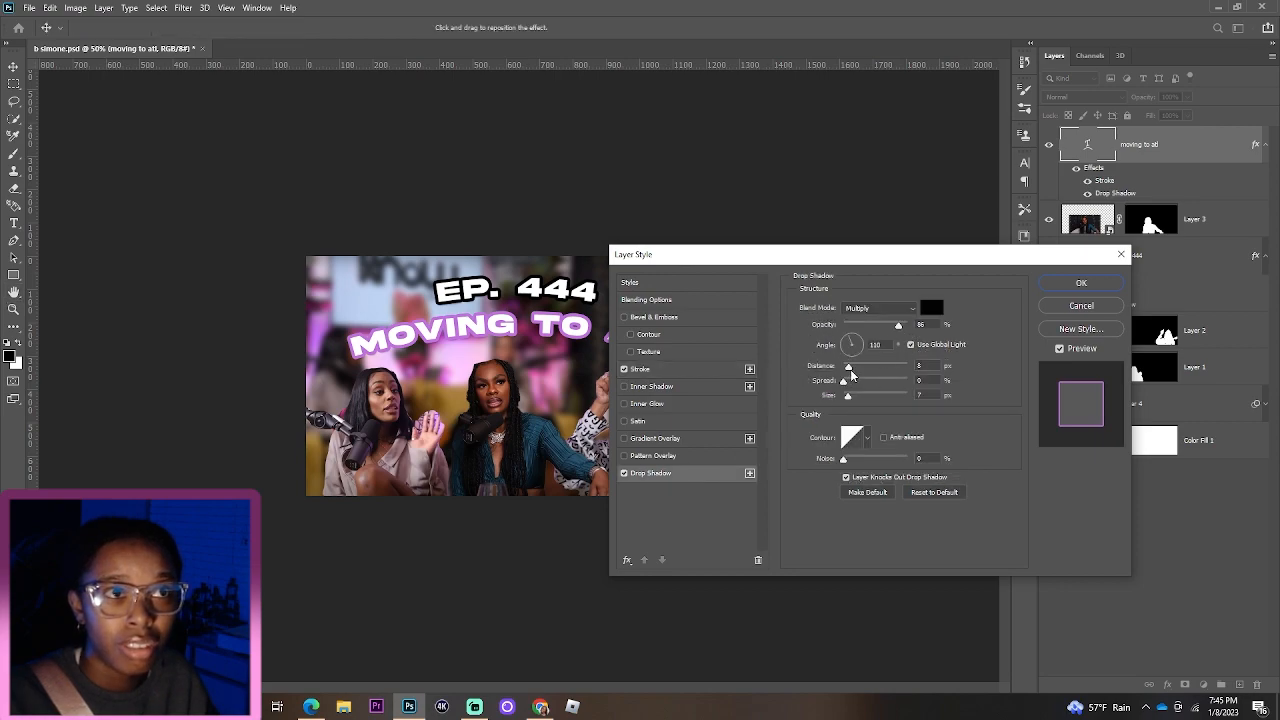
{"action": "left_click_drag", "start_coordinate": [855, 368], "coordinate": [852, 370]}
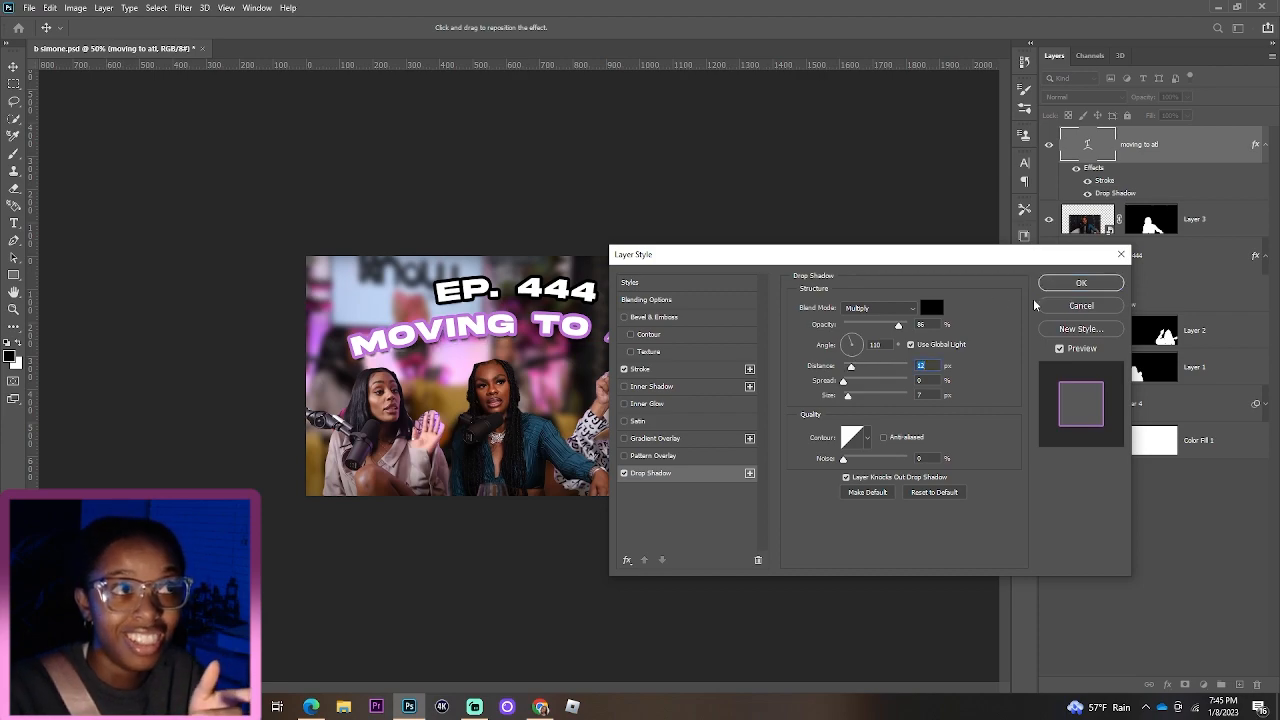
{"action": "left_click", "coordinate": [1080, 285]}
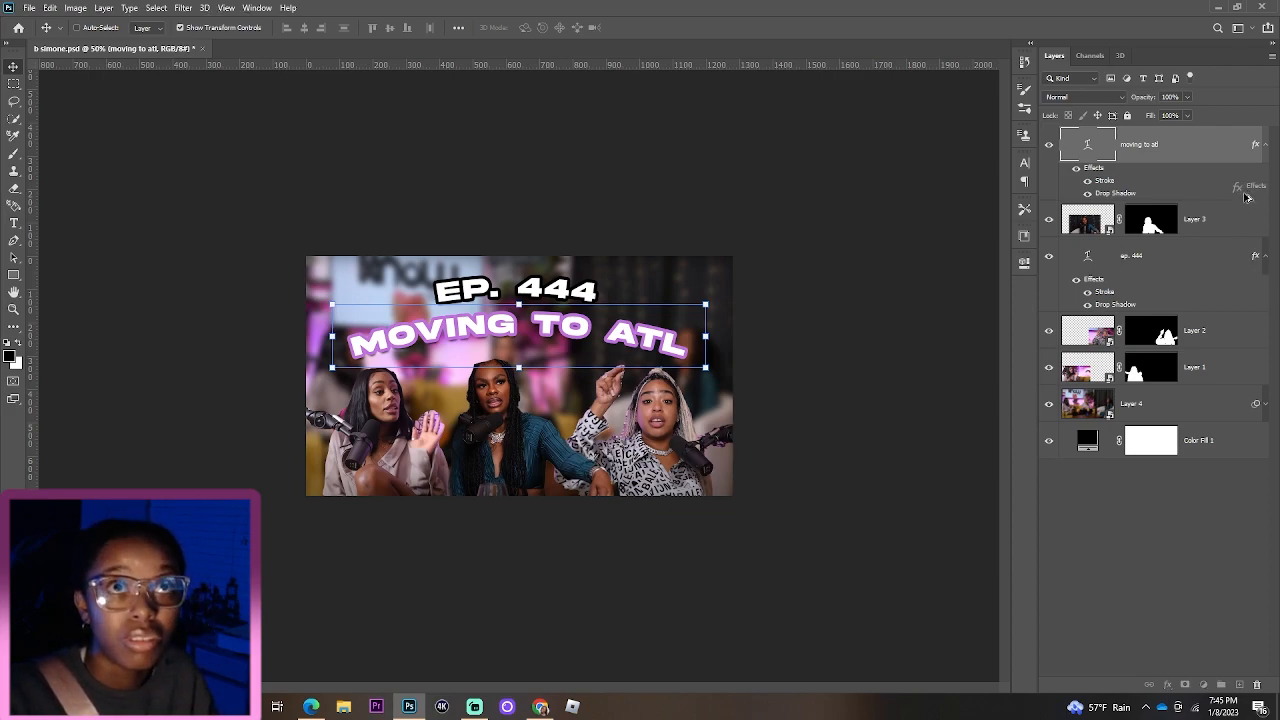
Step: Try giving the "EP. 444" text the same purple stroke and drop shadow effects as "MOVING TO ATL"
{"action": "left_click", "coordinate": [1262, 266]}
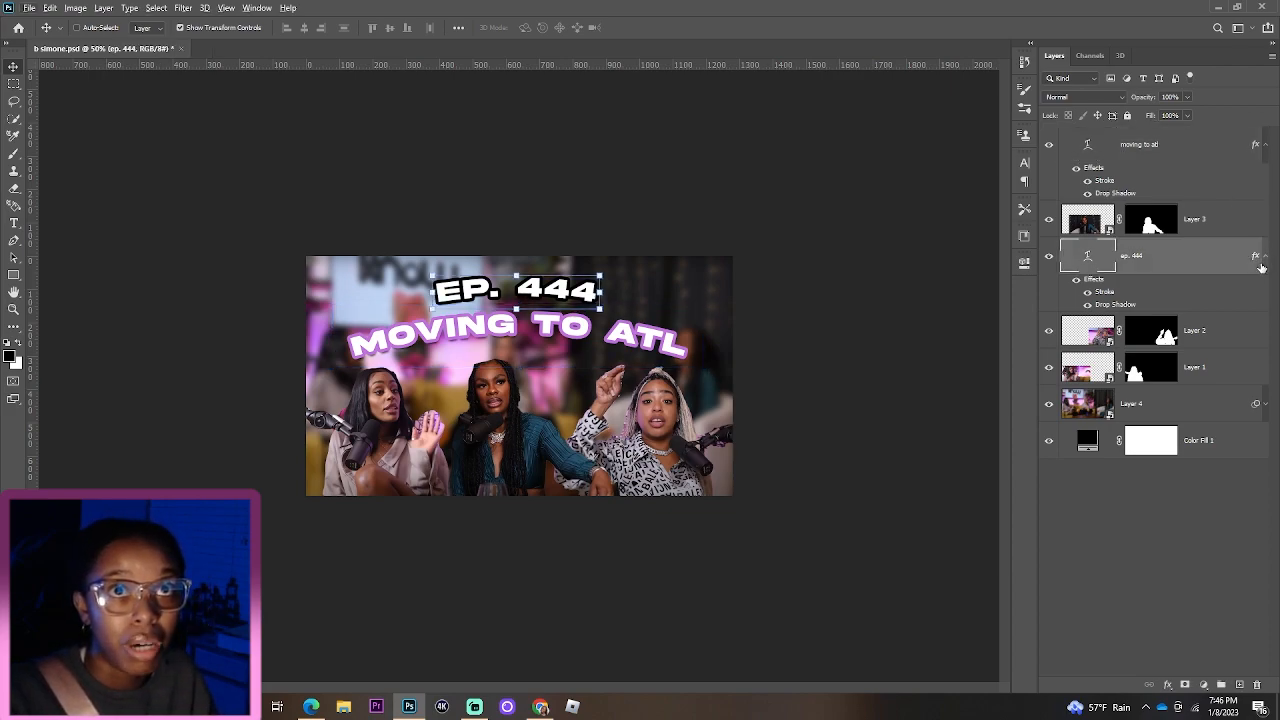
{"action": "left_click_drag", "start_coordinate": [1257, 146], "coordinate": [1240, 268]}
{"action": "left_click", "coordinate": [1169, 548]}
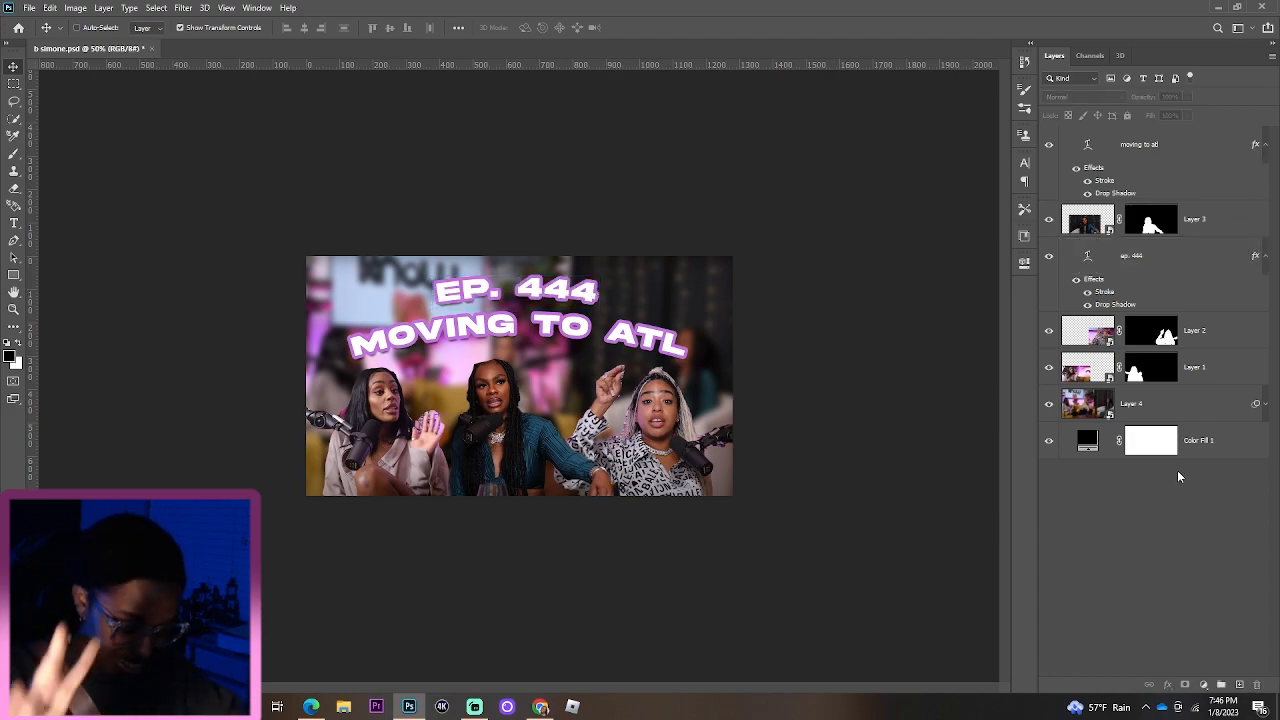
Step: Undo the purple outline styling on both titles and save the document
{"action": "key", "text": "ctrl+z"}
{"action": "key", "text": "ctrl+z"}
{"action": "key", "text": "ctrl+s"}
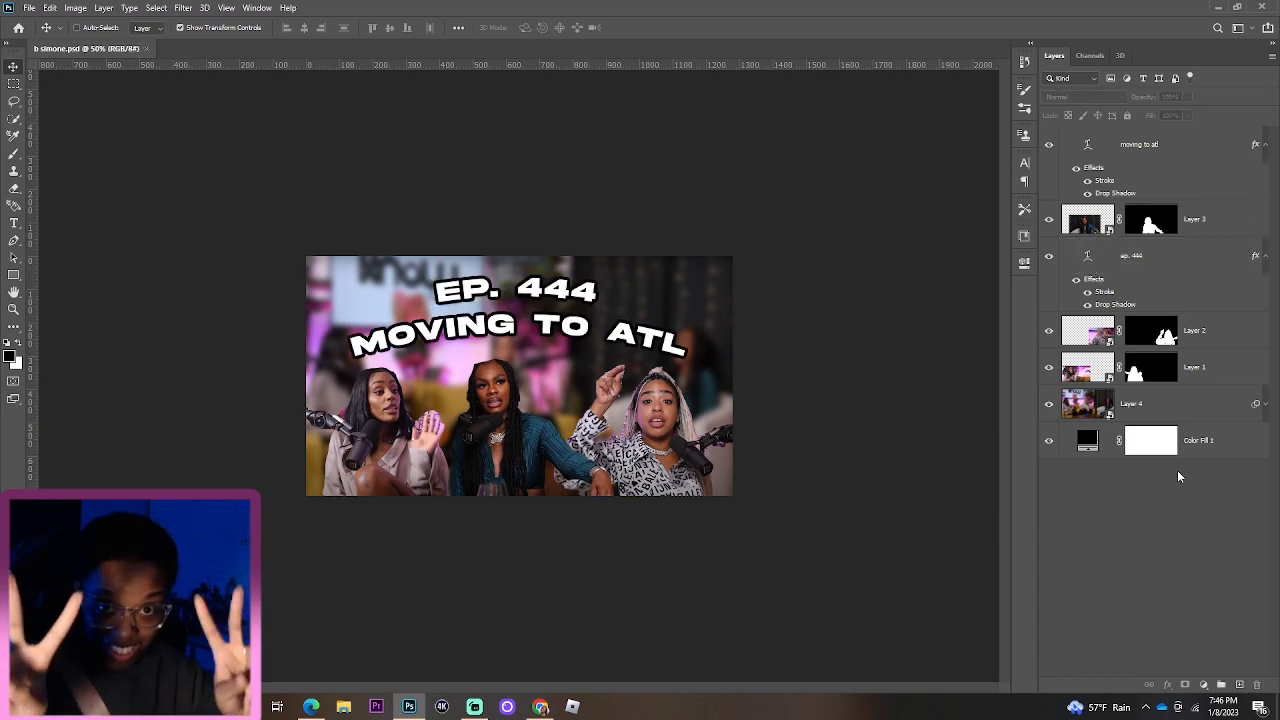